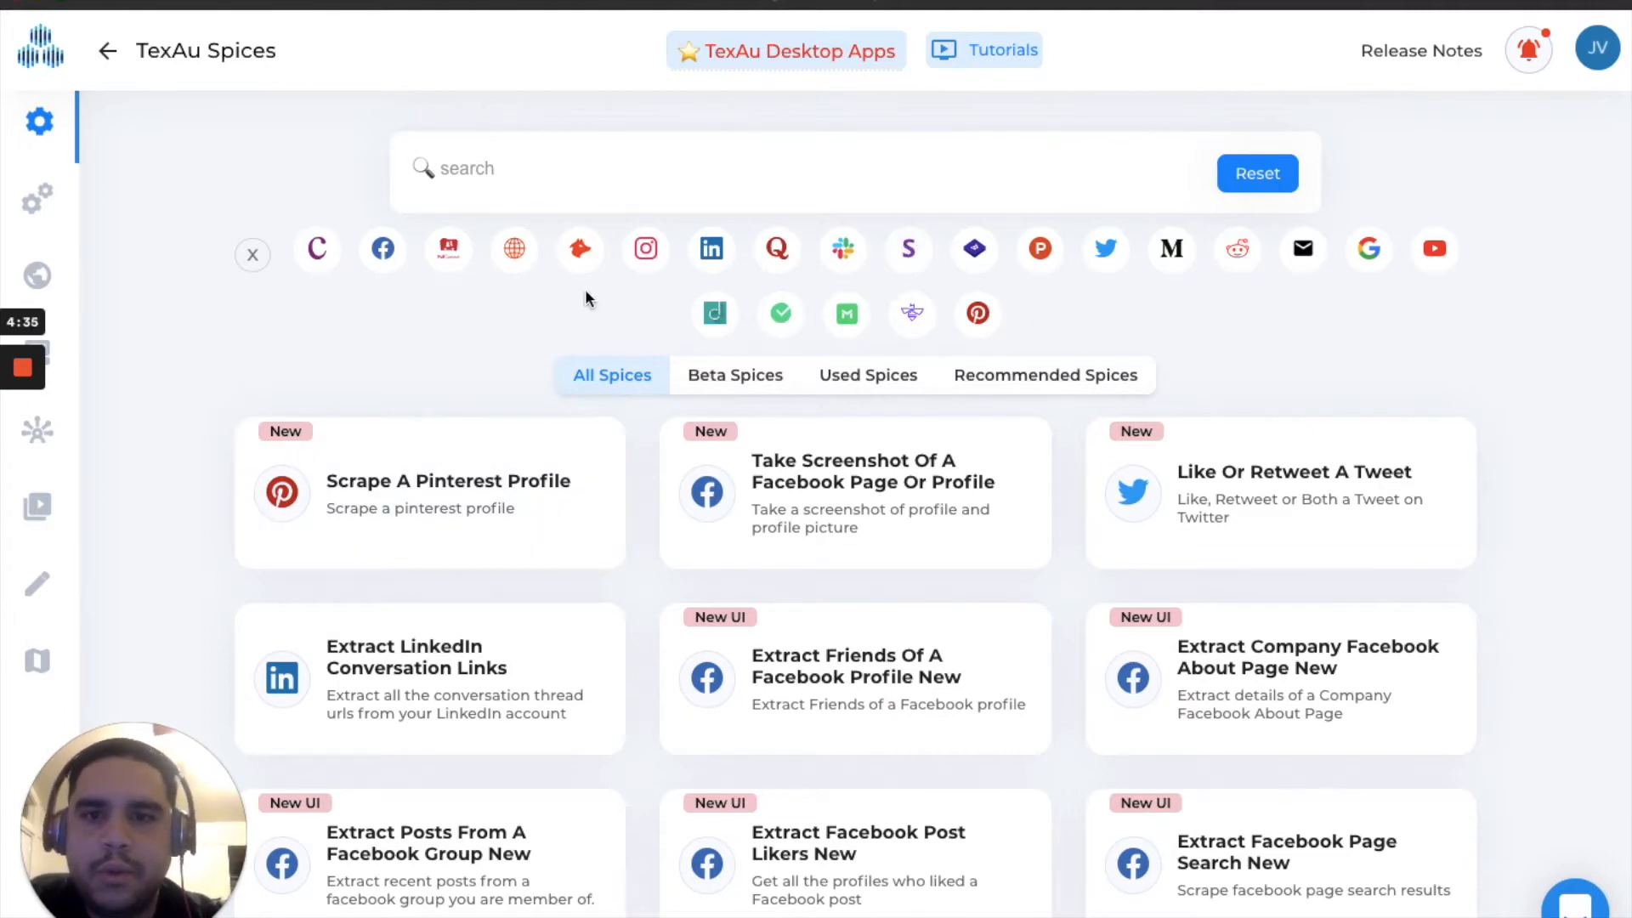
# Filter the spices to Instagram and examine the available automations, clearing the filter at the end
pyautogui.click(645, 255)
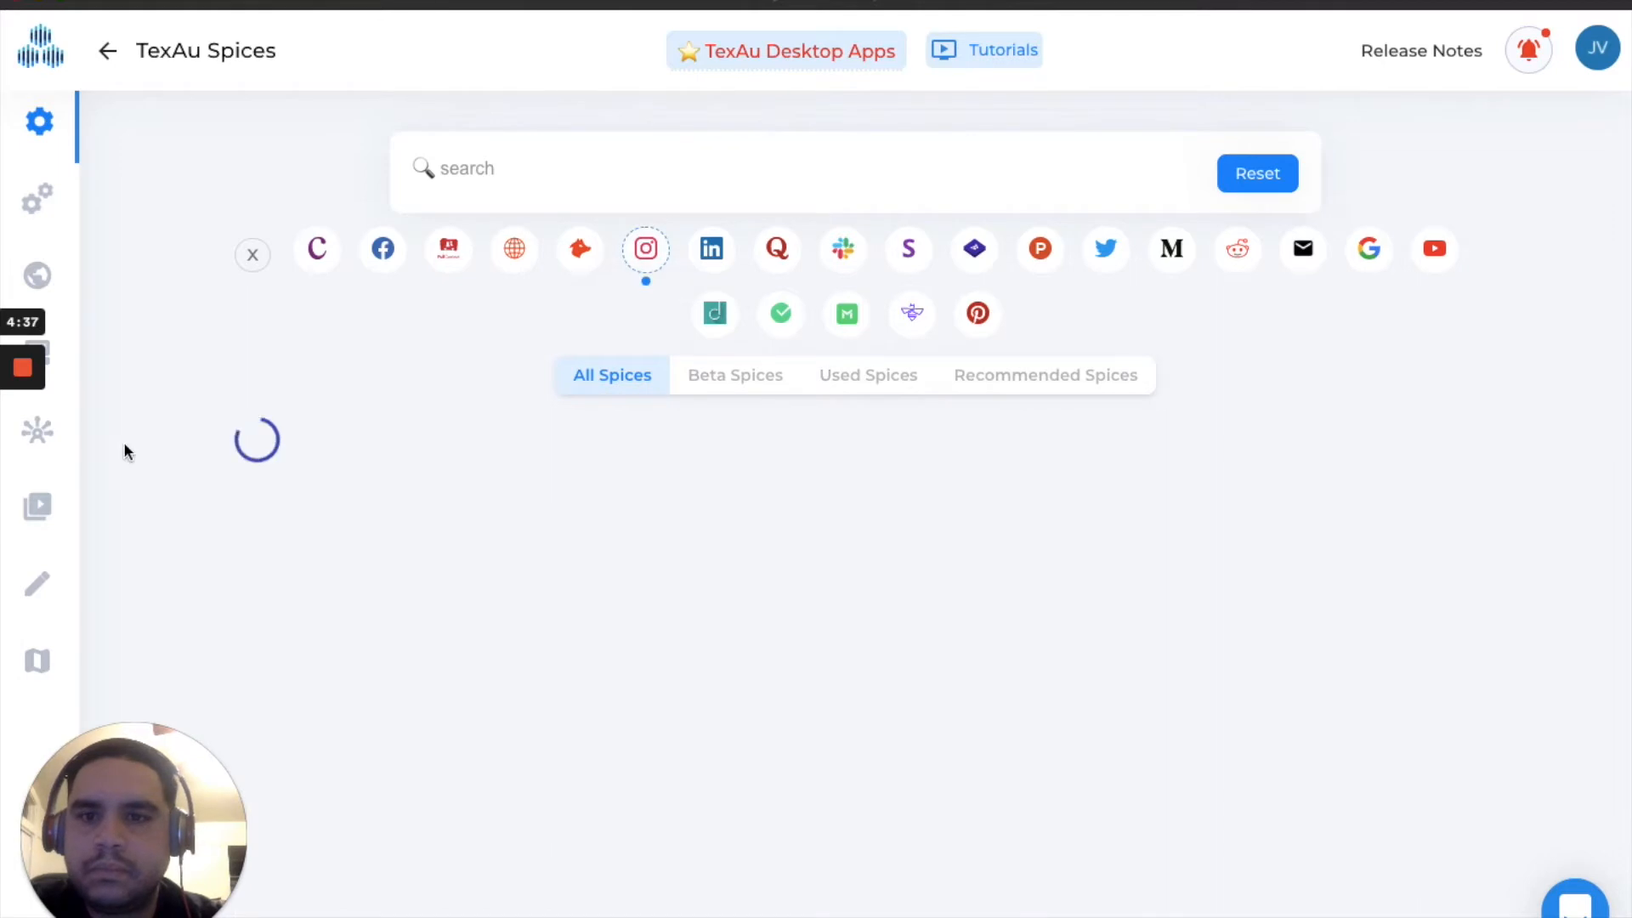
pyautogui.scroll(-3, 104, 559)
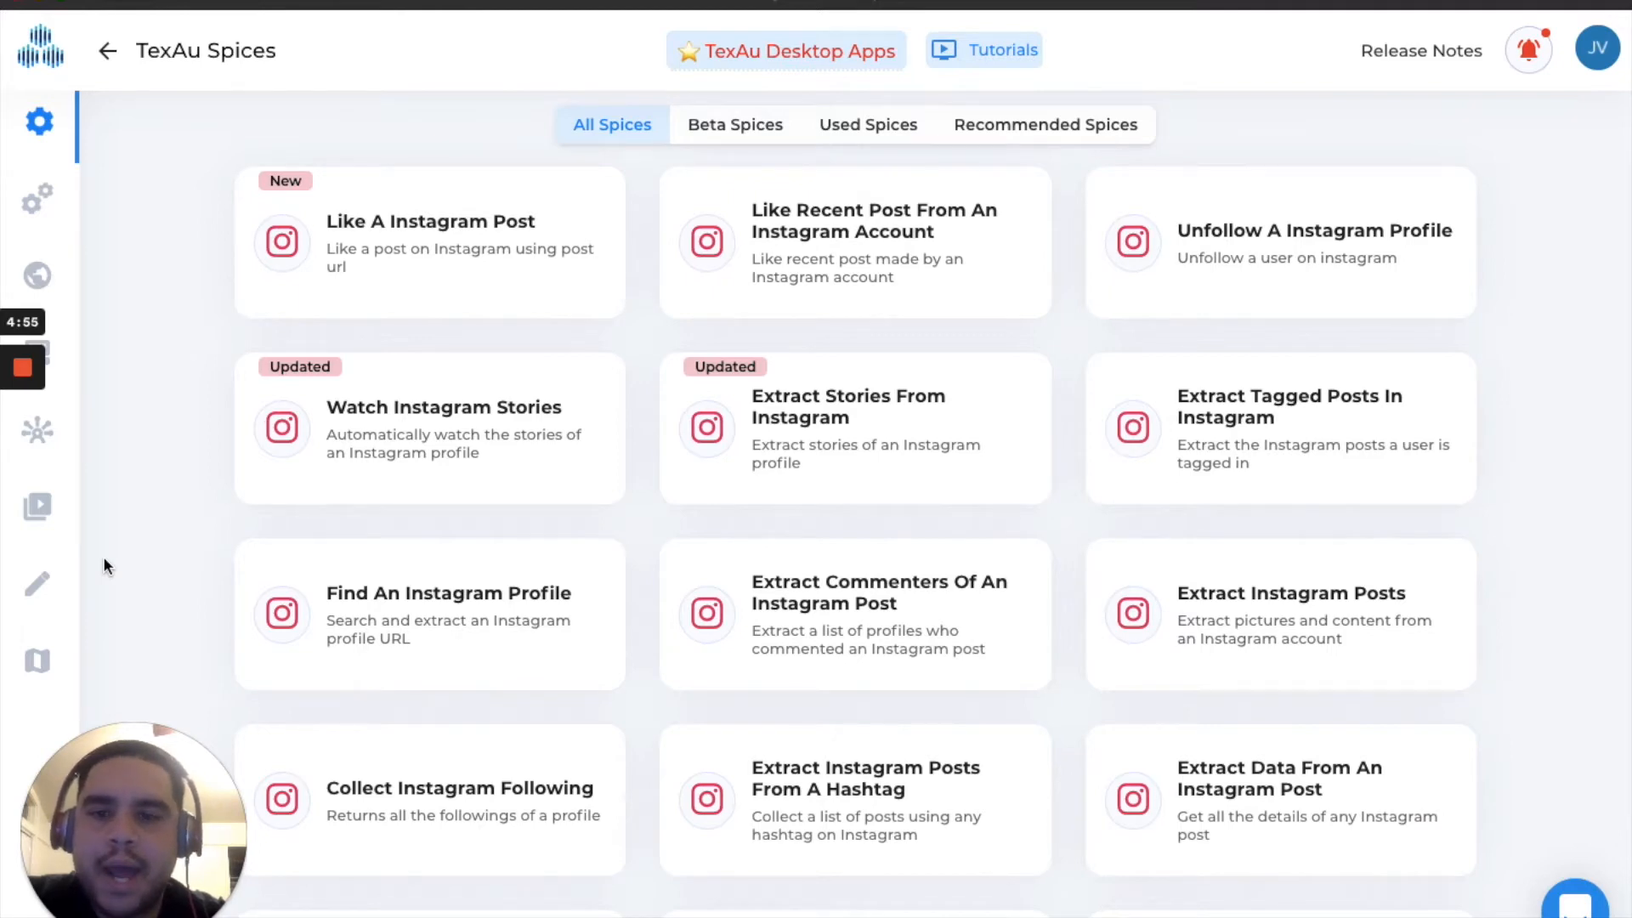
pyautogui.scroll(-3, 104, 559)
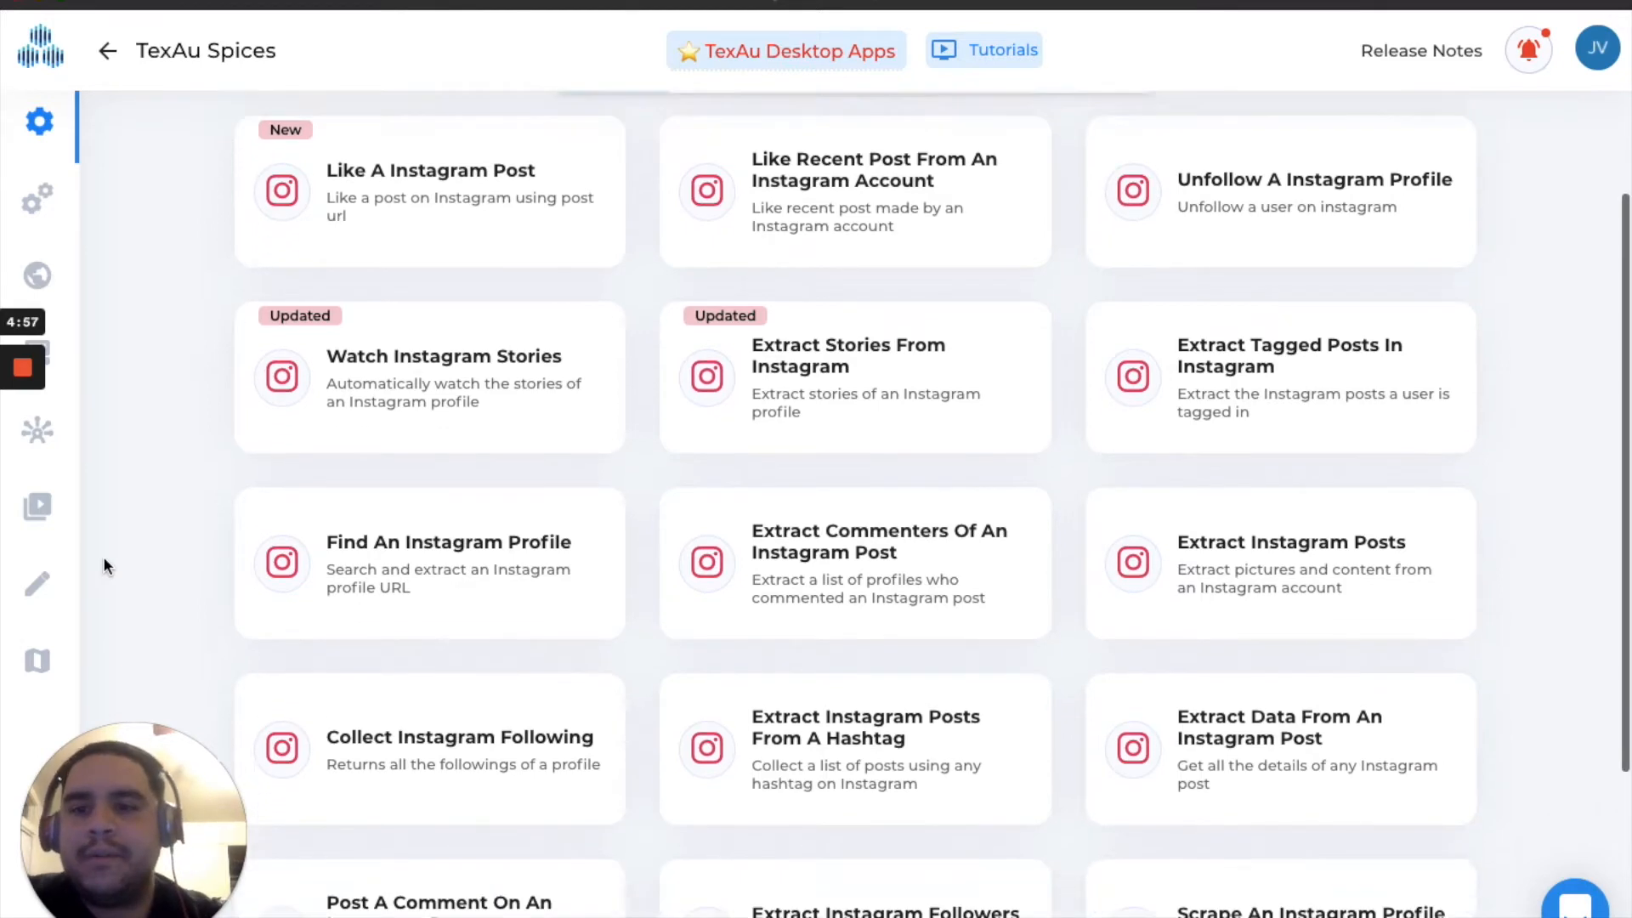
pyautogui.scroll(-1, 103, 566)
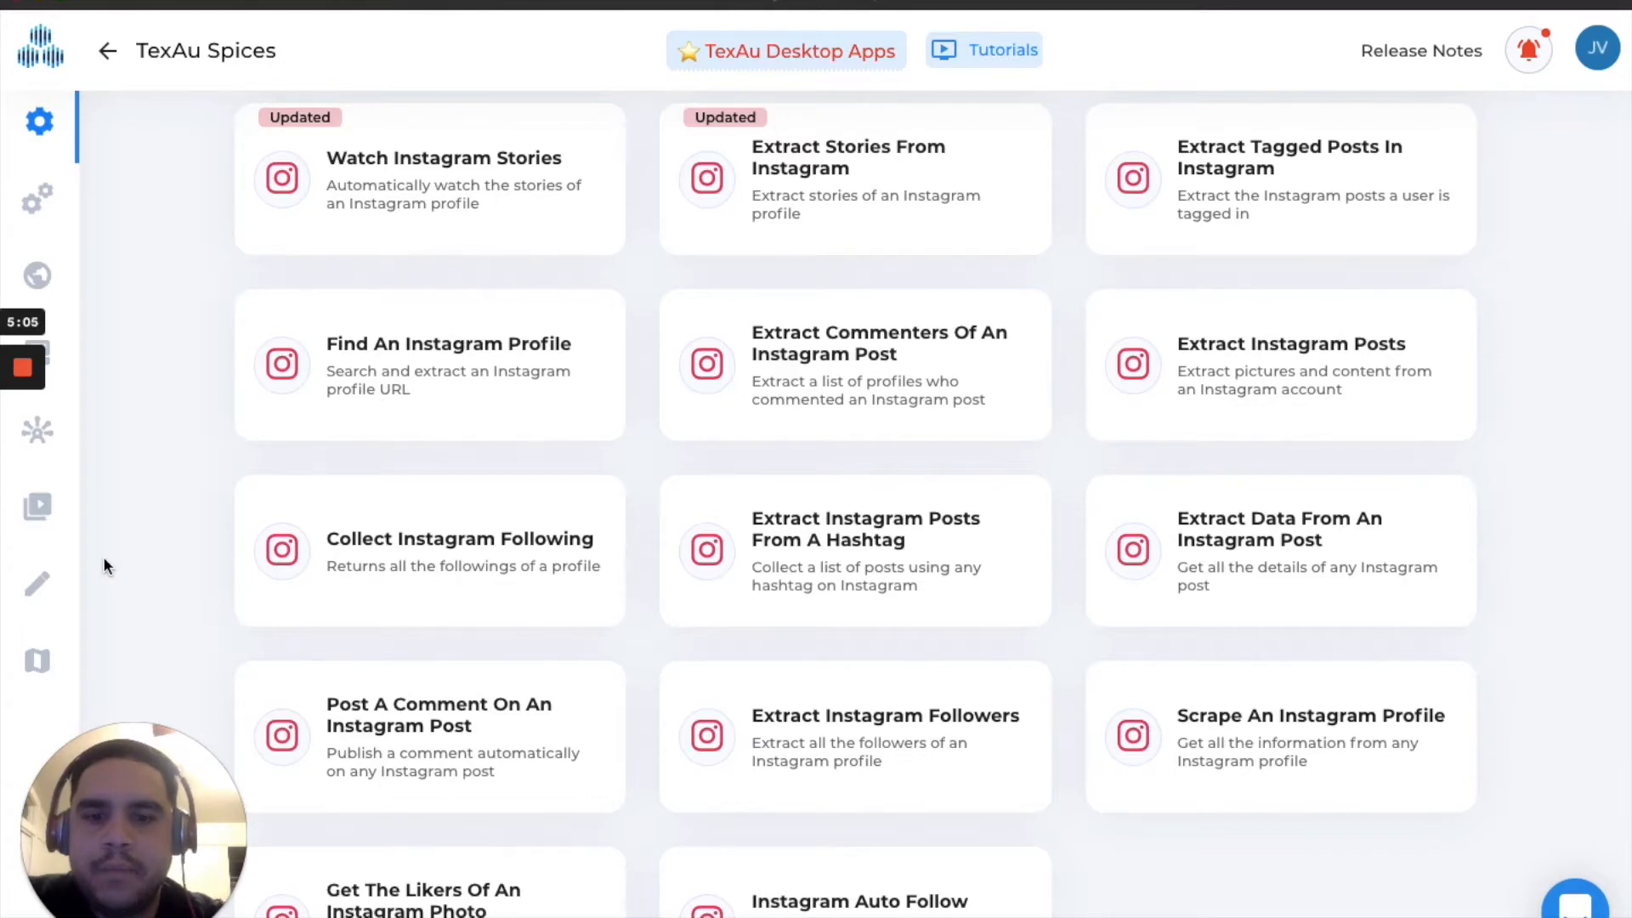
pyautogui.scroll(-3, 104, 559)
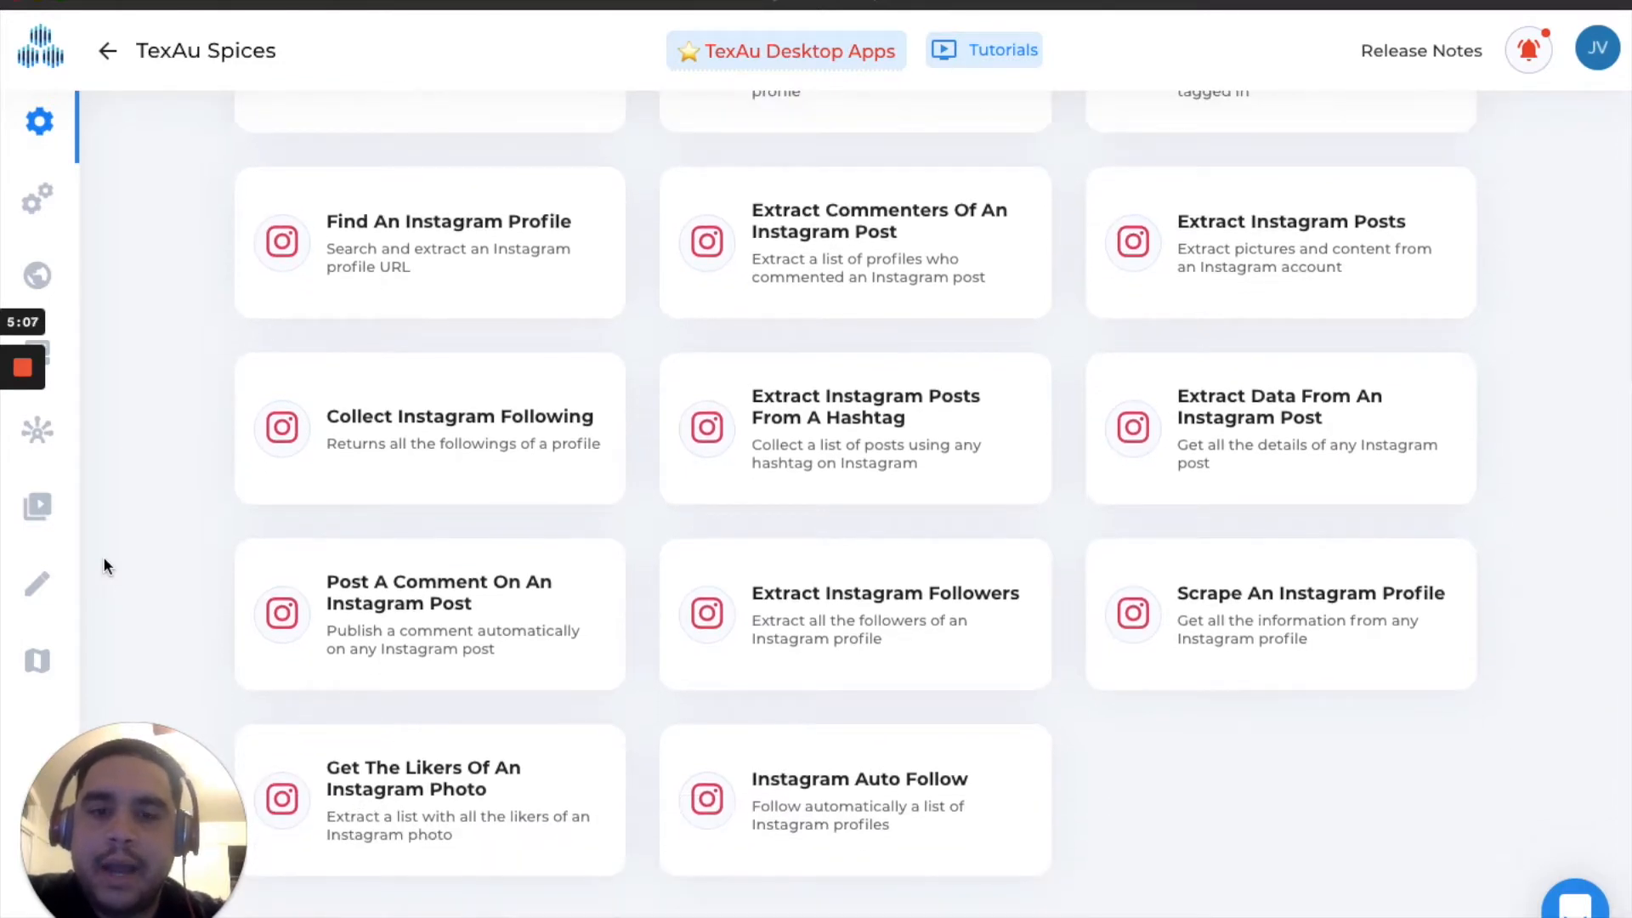
pyautogui.scroll(5, 105, 565)
pyautogui.scroll(-1, 105, 566)
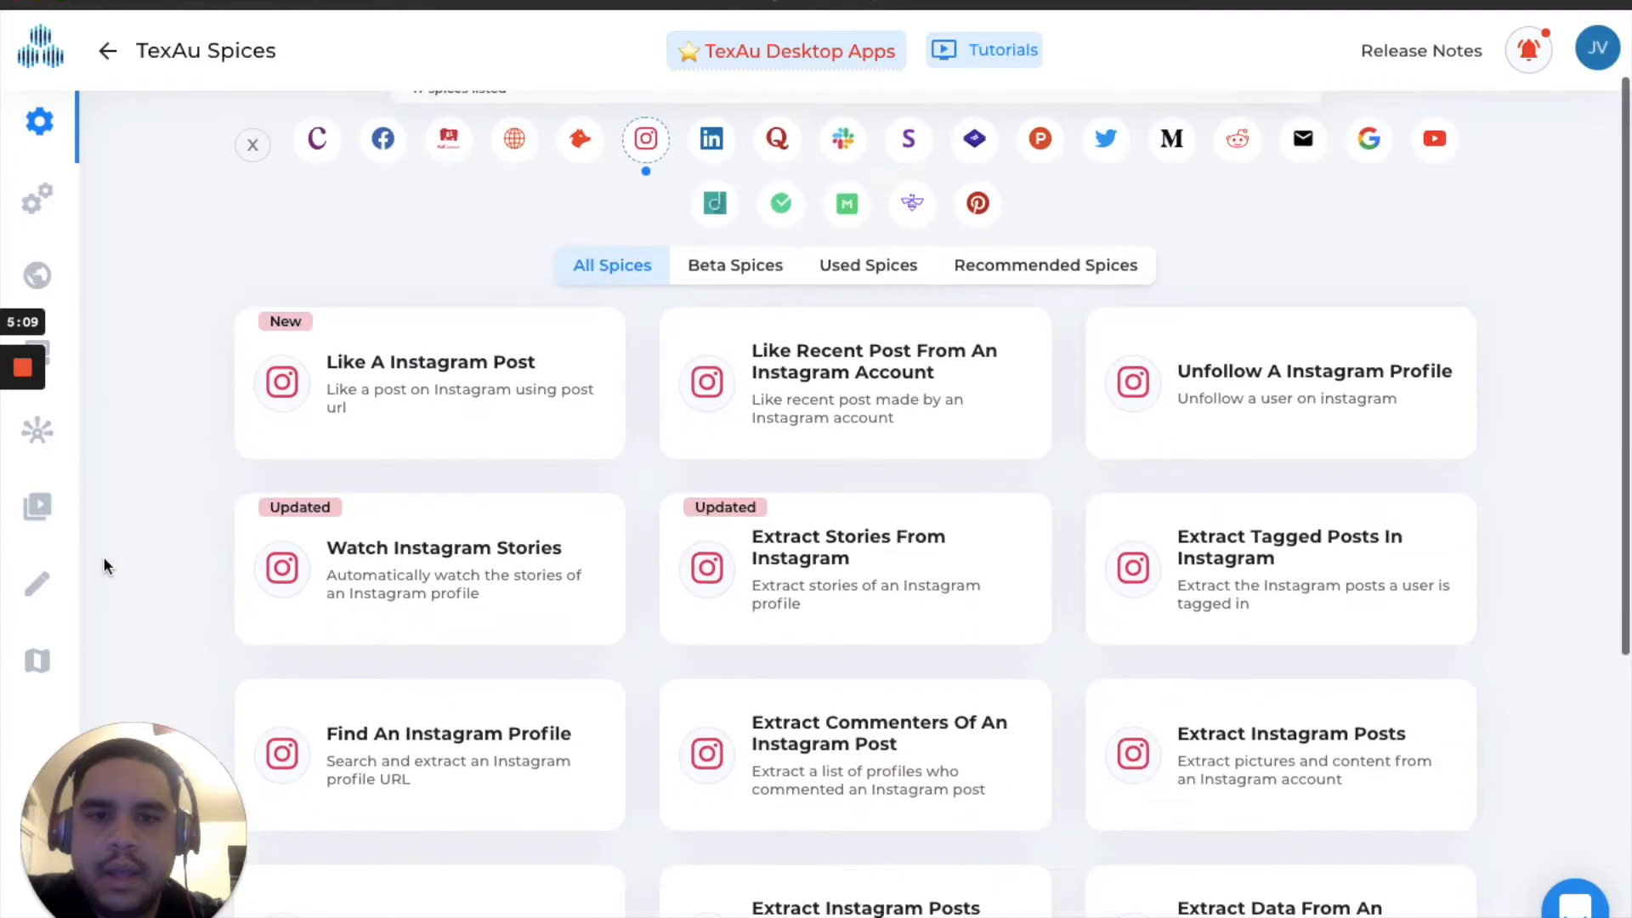
pyautogui.scroll(-3, 104, 556)
pyautogui.scroll(5, 104, 556)
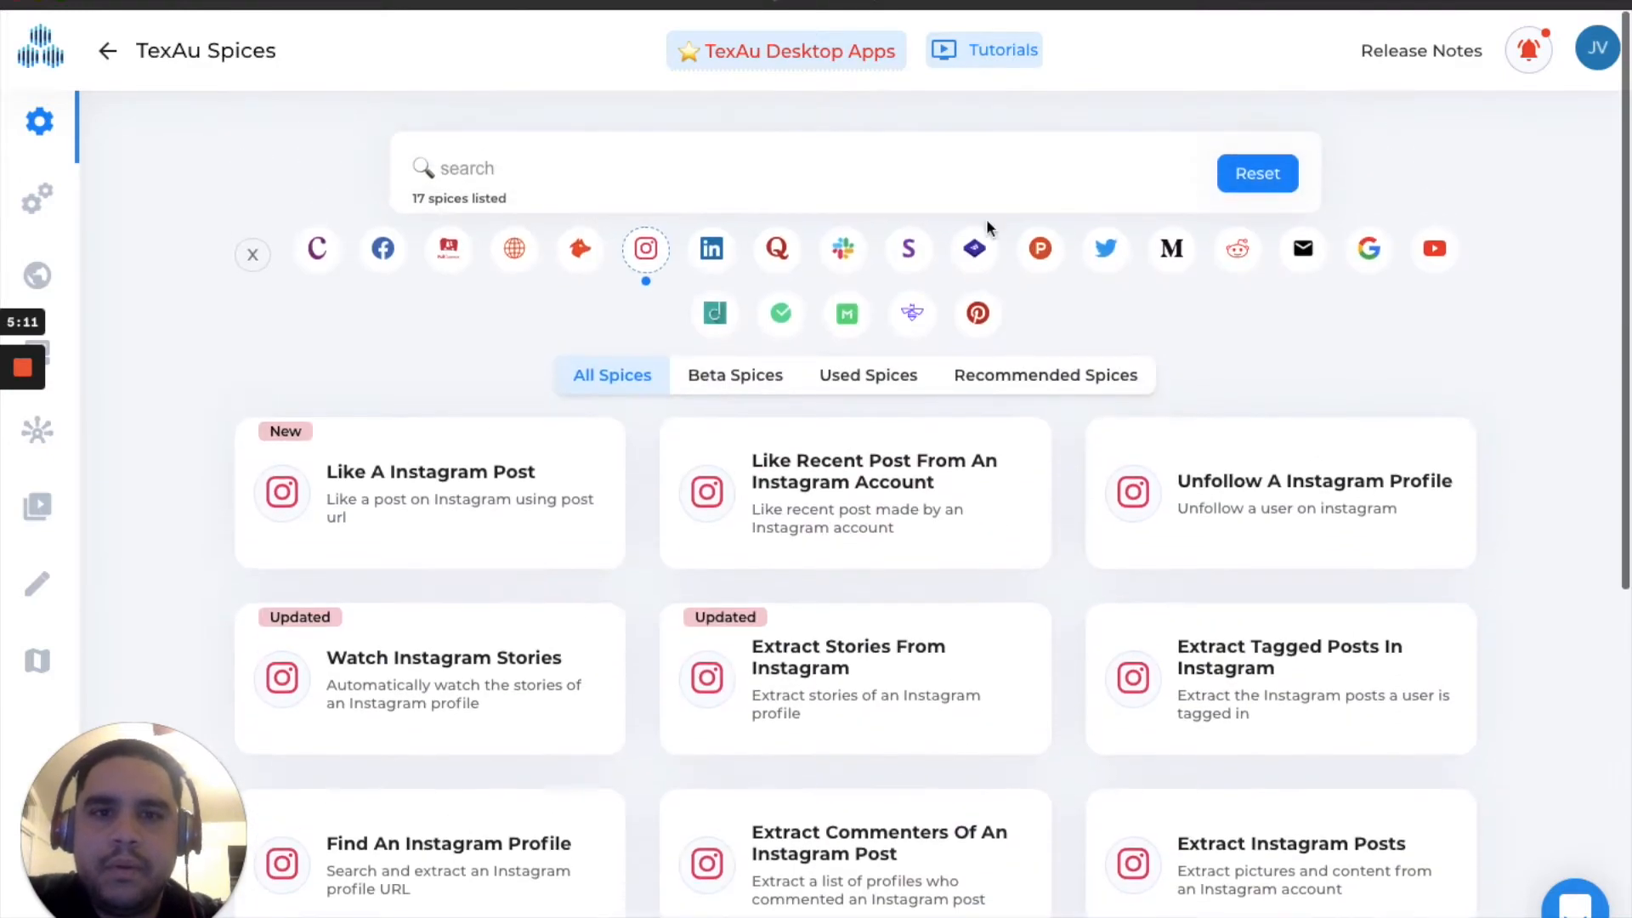
pyautogui.click(646, 248)
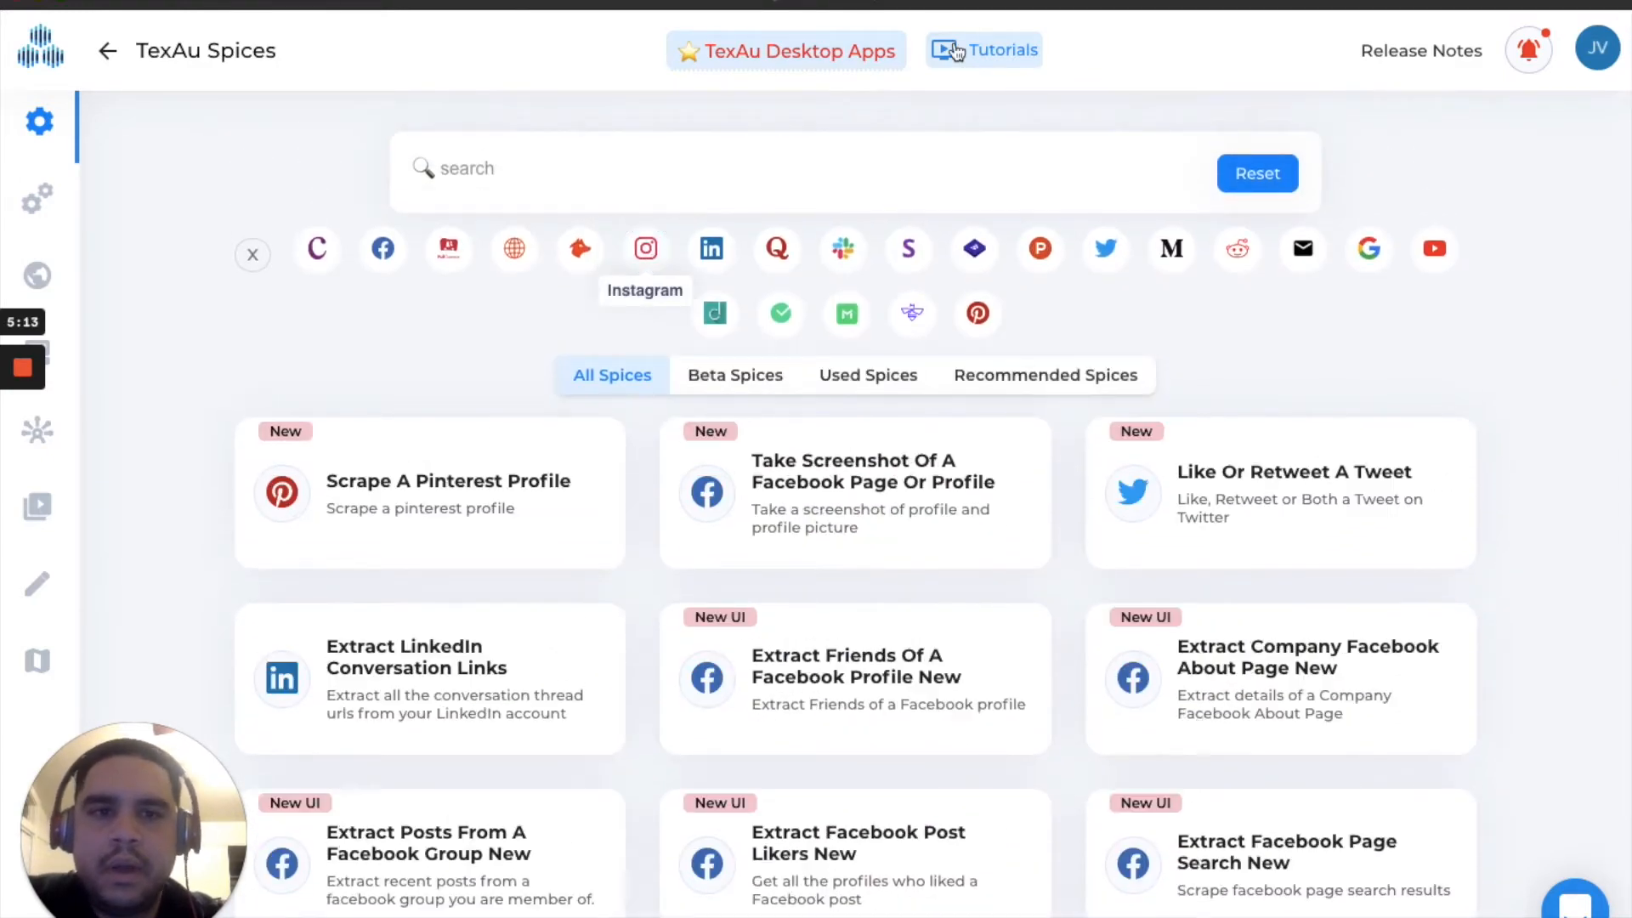
# Filter the spices to LinkedIn and examine the full list of automations, clearing the filter at the end
pyautogui.click(712, 248)
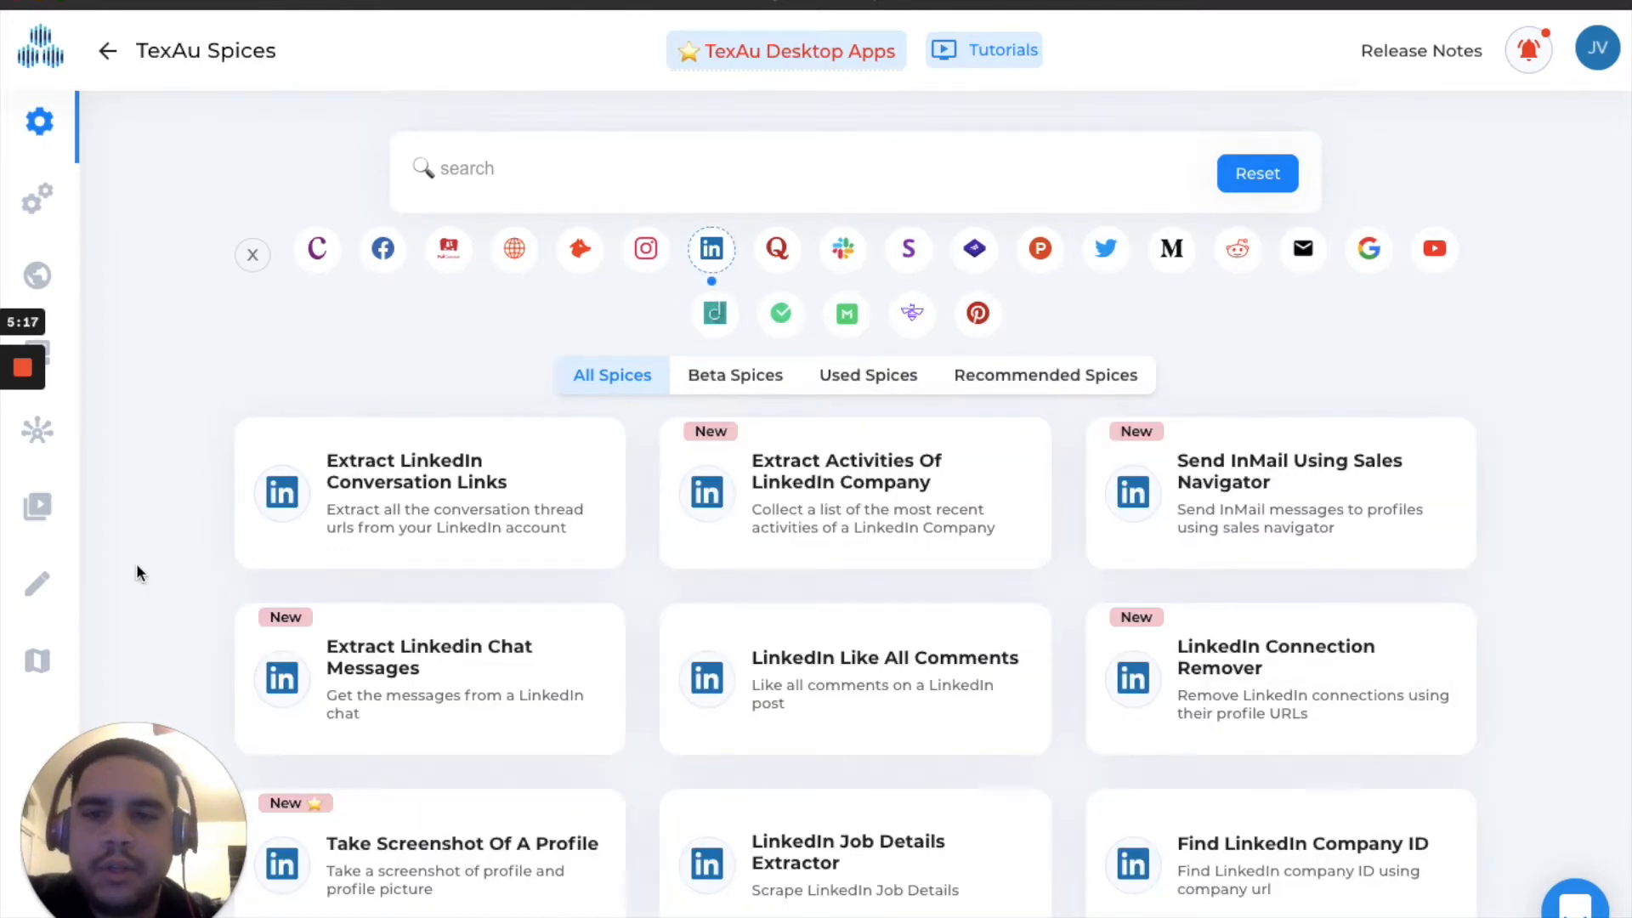
pyautogui.scroll(-3, 136, 573)
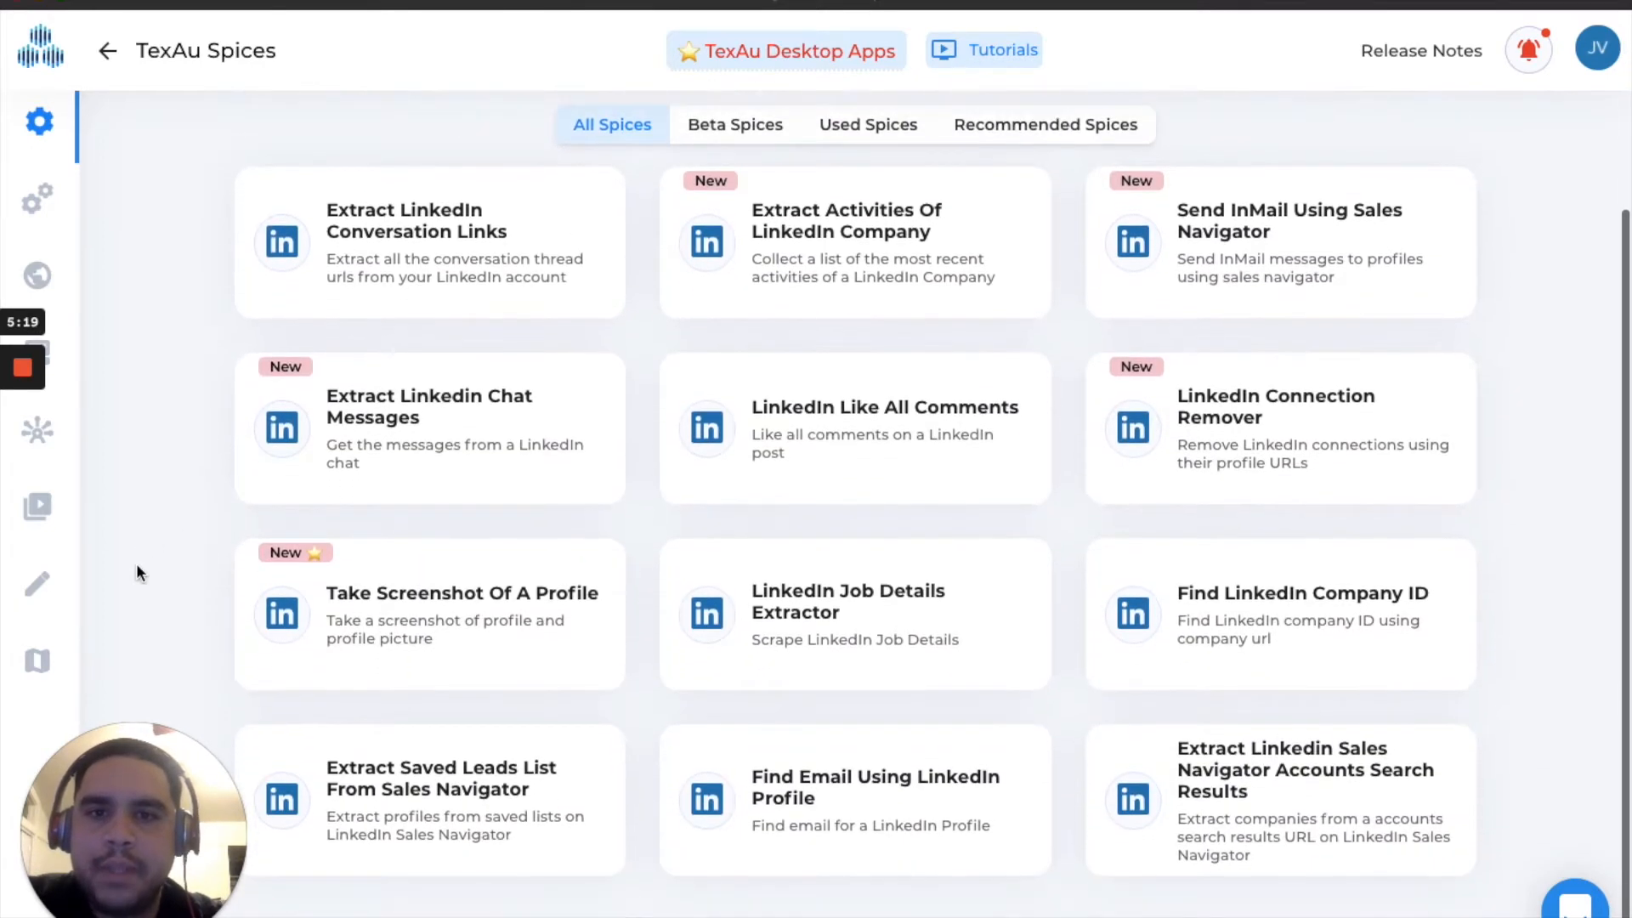
pyautogui.scroll(-1, 136, 566)
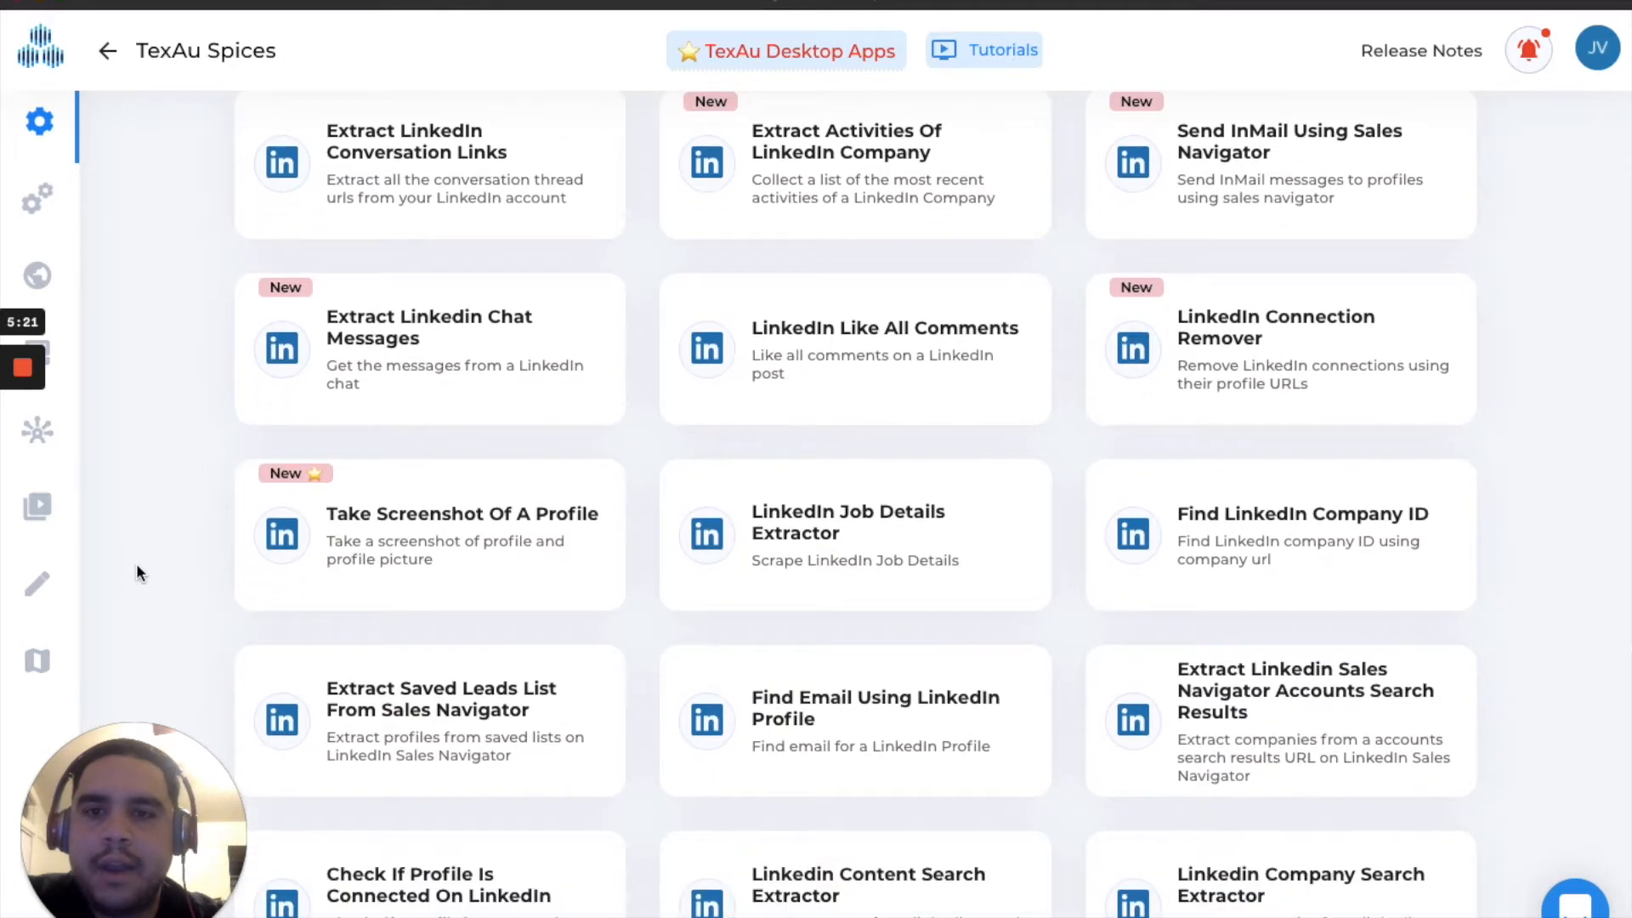
pyautogui.scroll(-5, 137, 567)
pyautogui.scroll(-3, 137, 566)
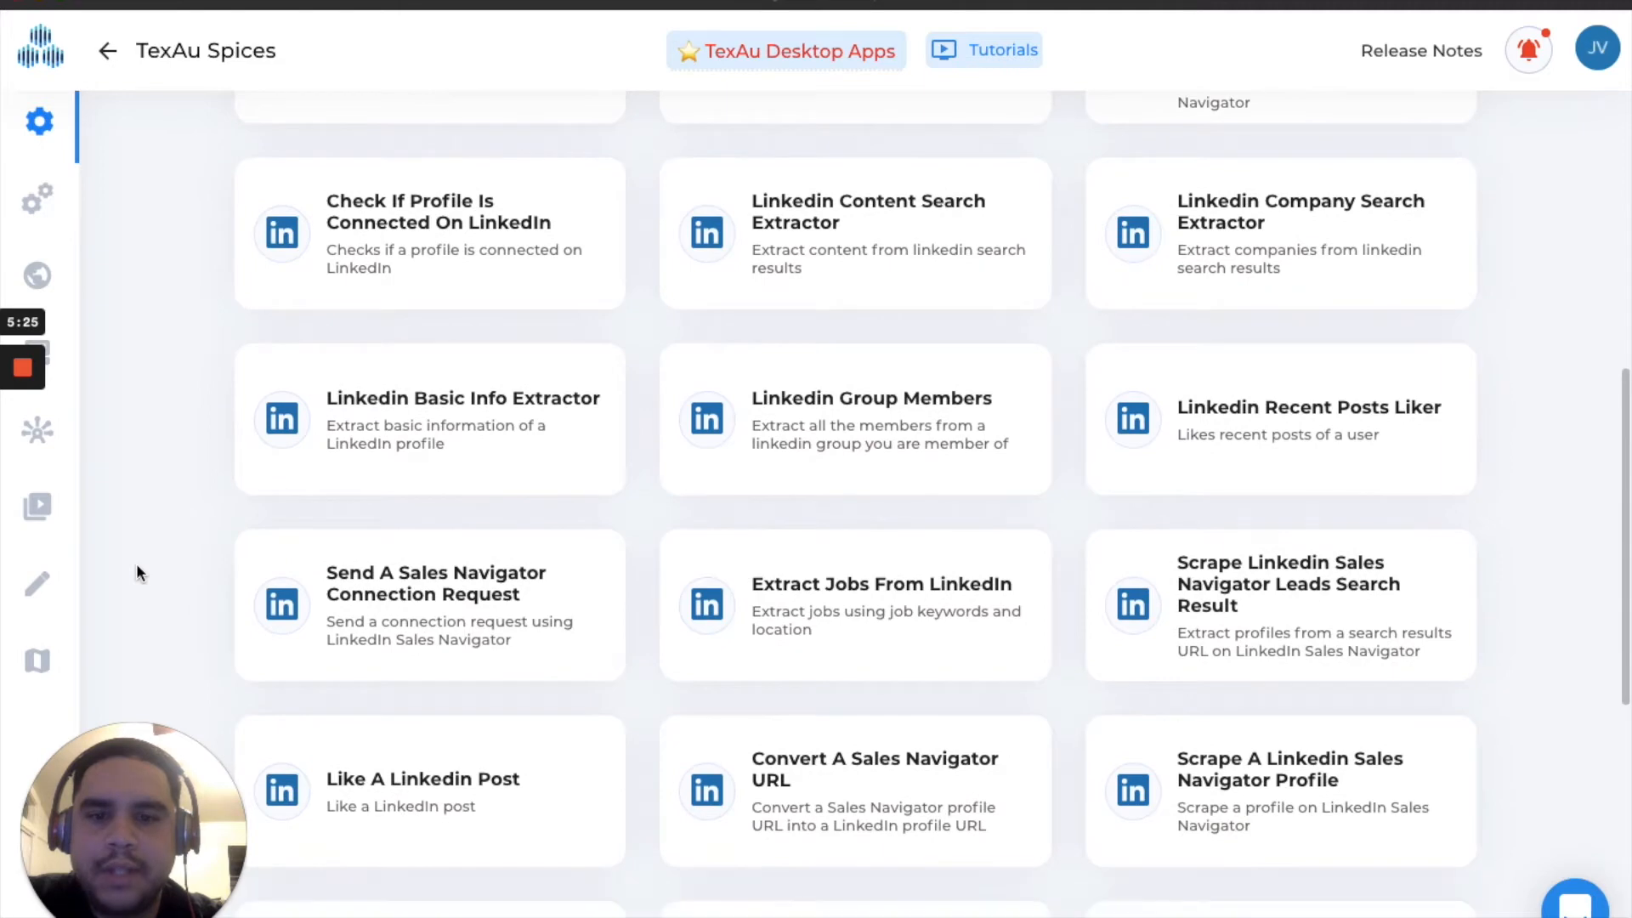
pyautogui.scroll(-5, 137, 566)
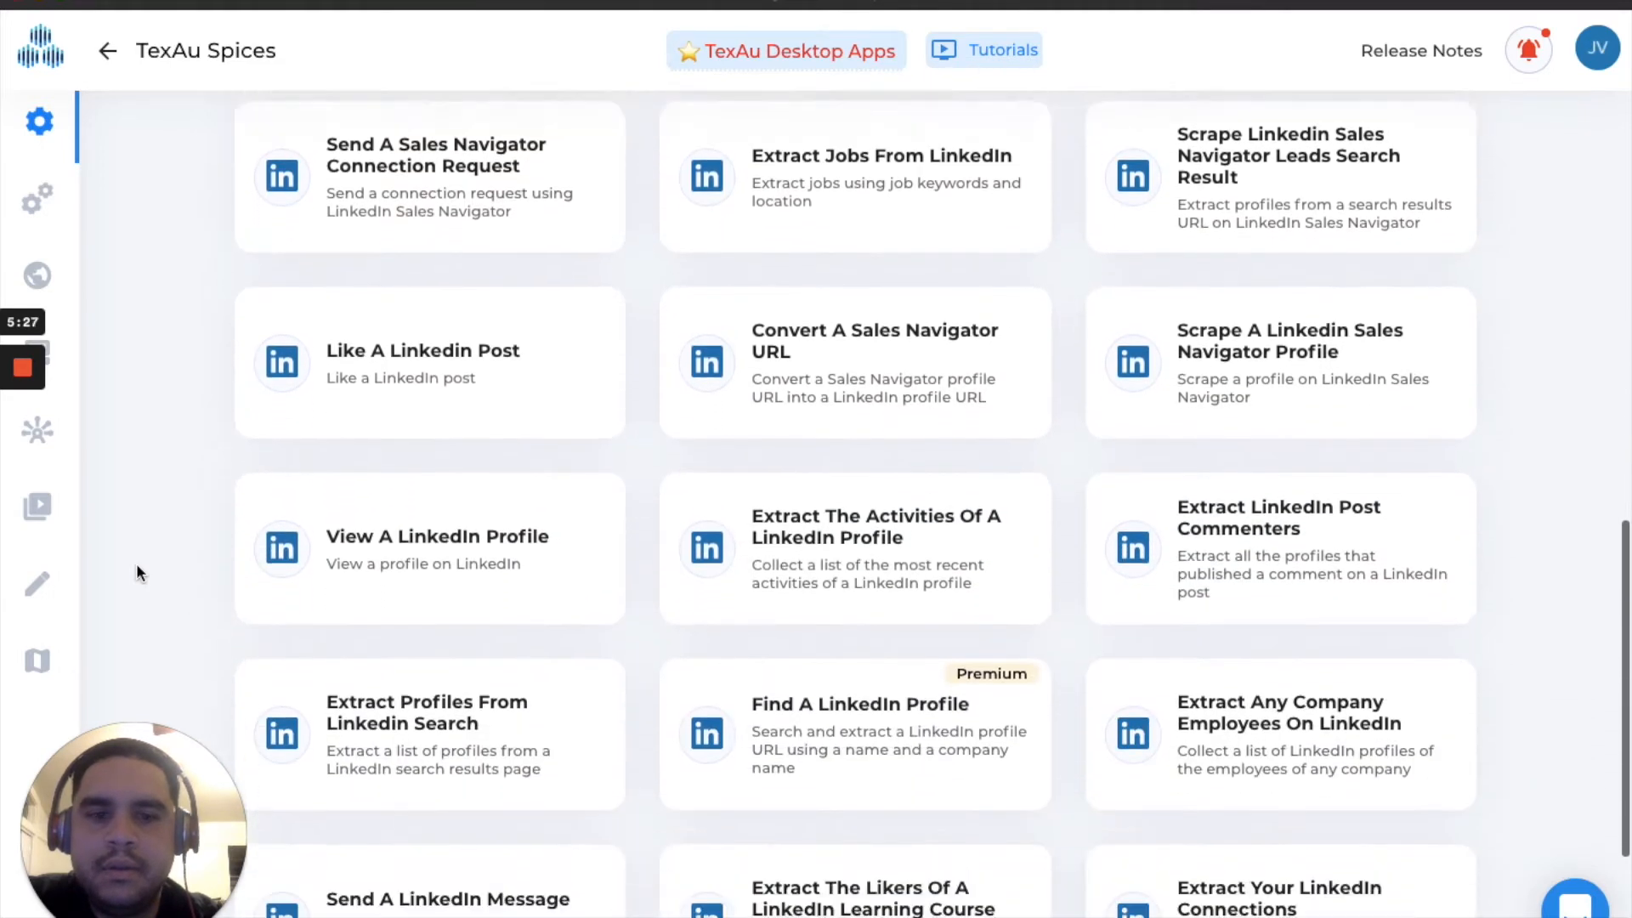
pyautogui.scroll(-4, 137, 566)
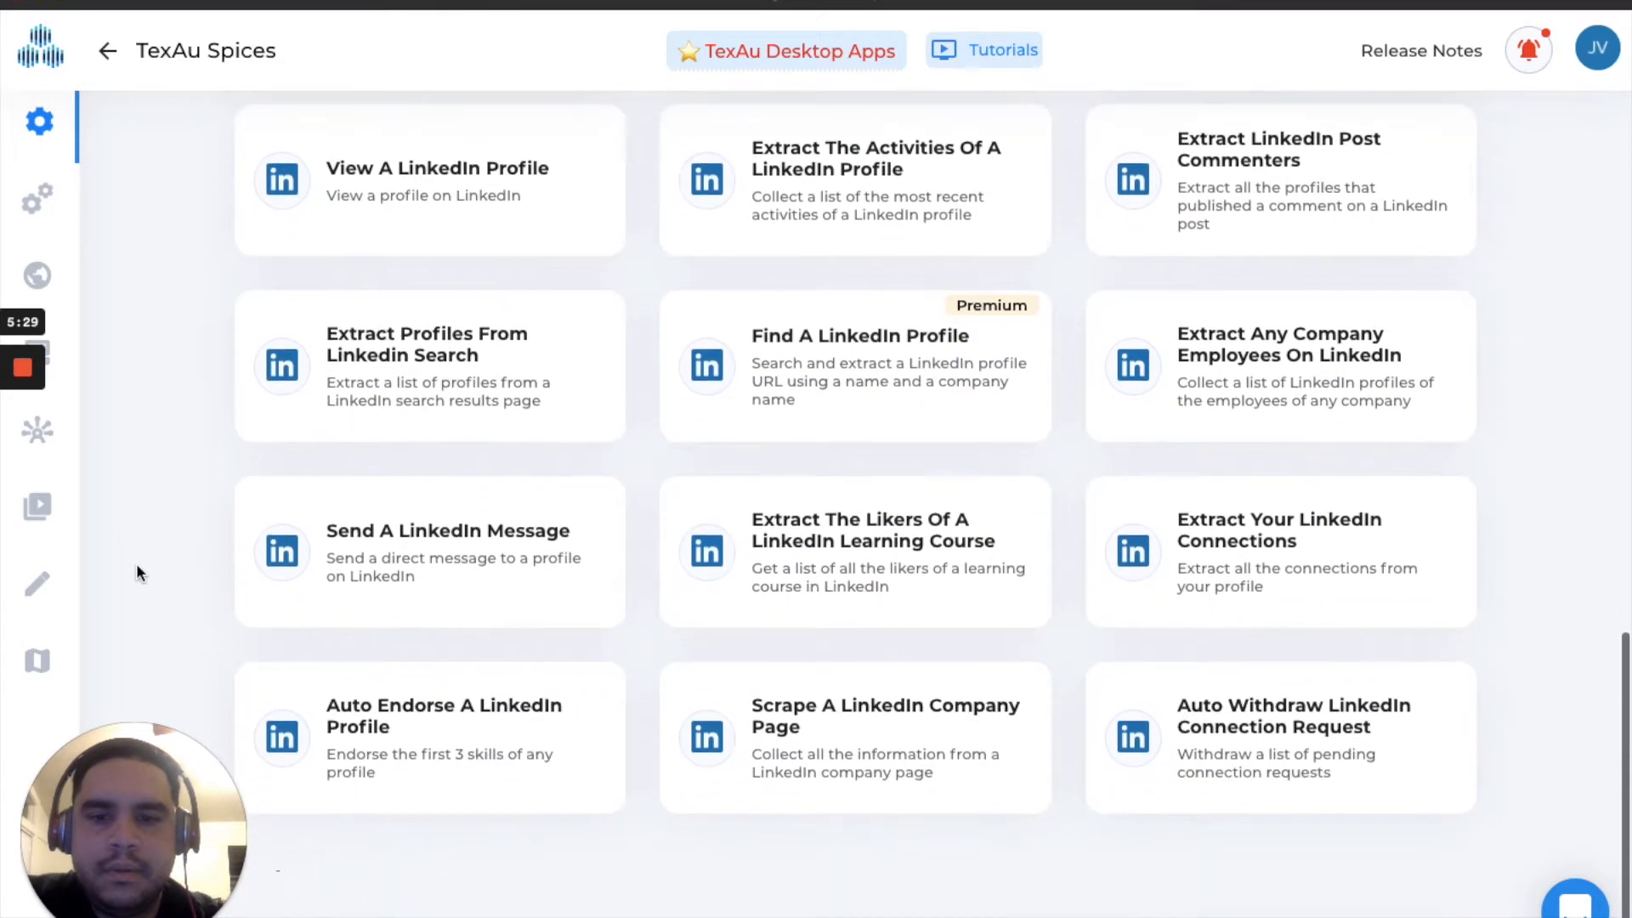
pyautogui.scroll(-4, 136, 566)
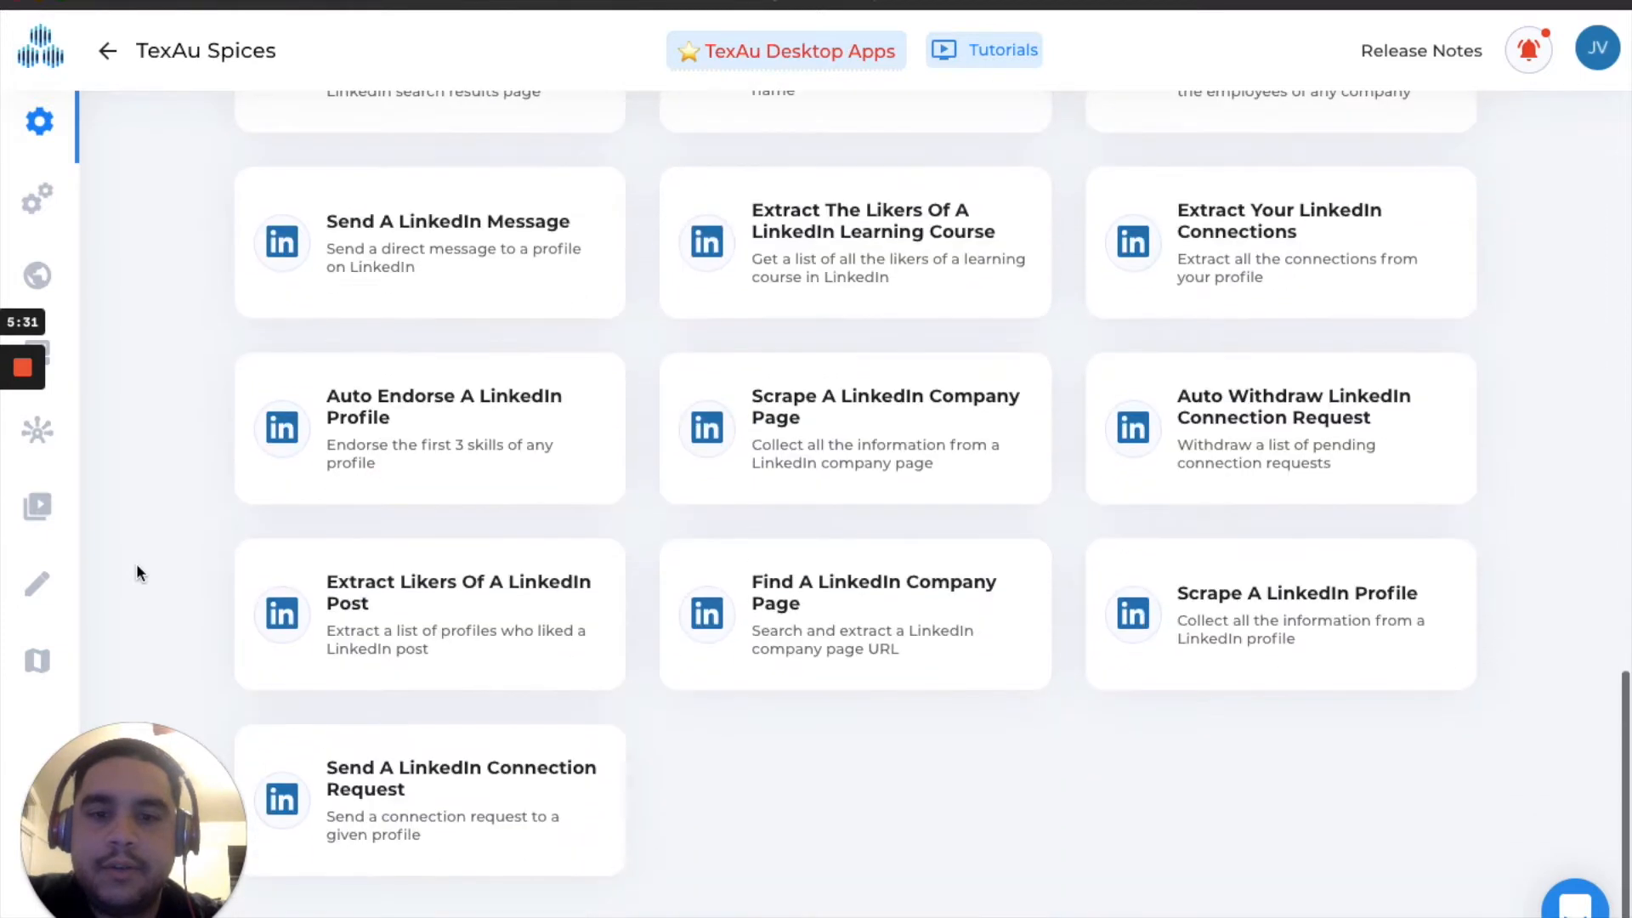
pyautogui.scroll(2, 136, 568)
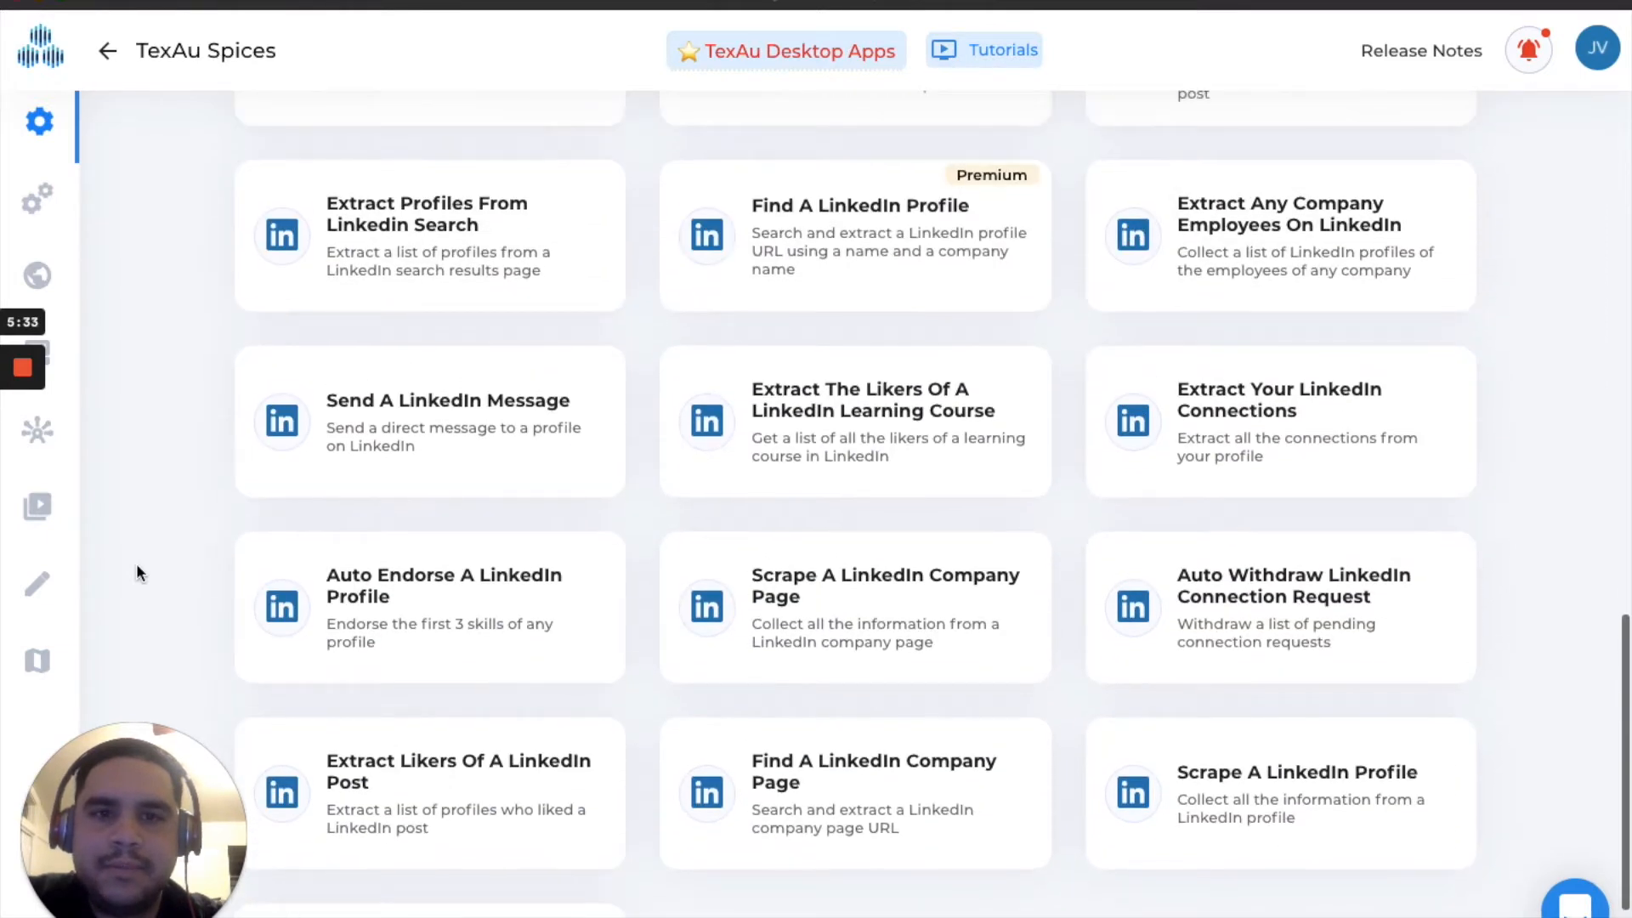
pyautogui.scroll(8, 137, 568)
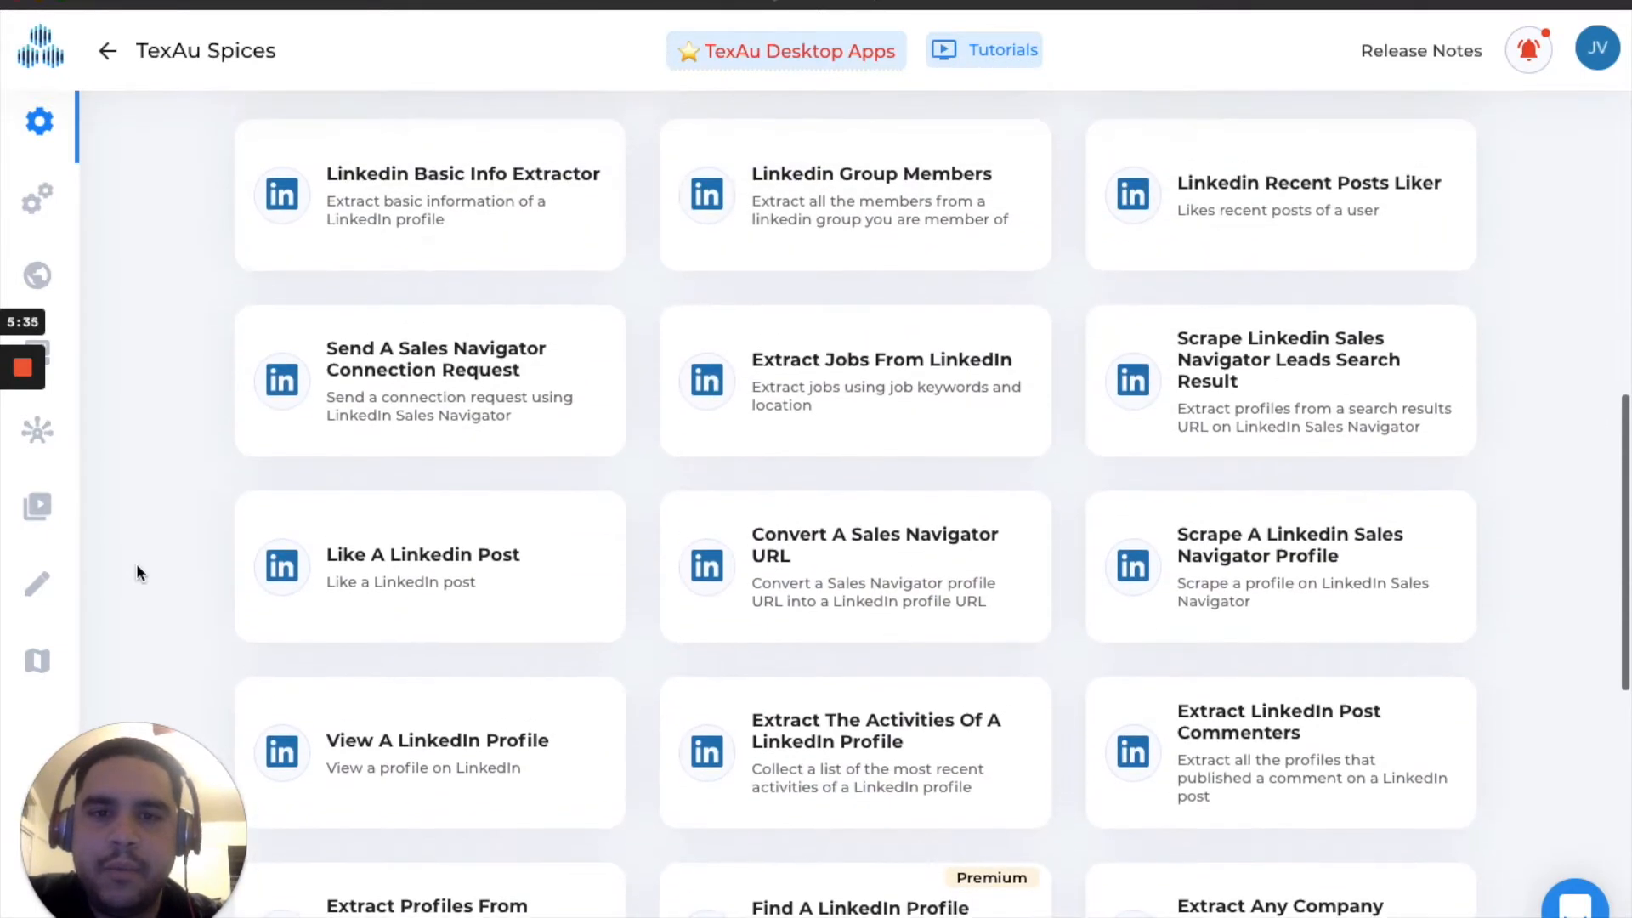
pyautogui.scroll(8, 137, 568)
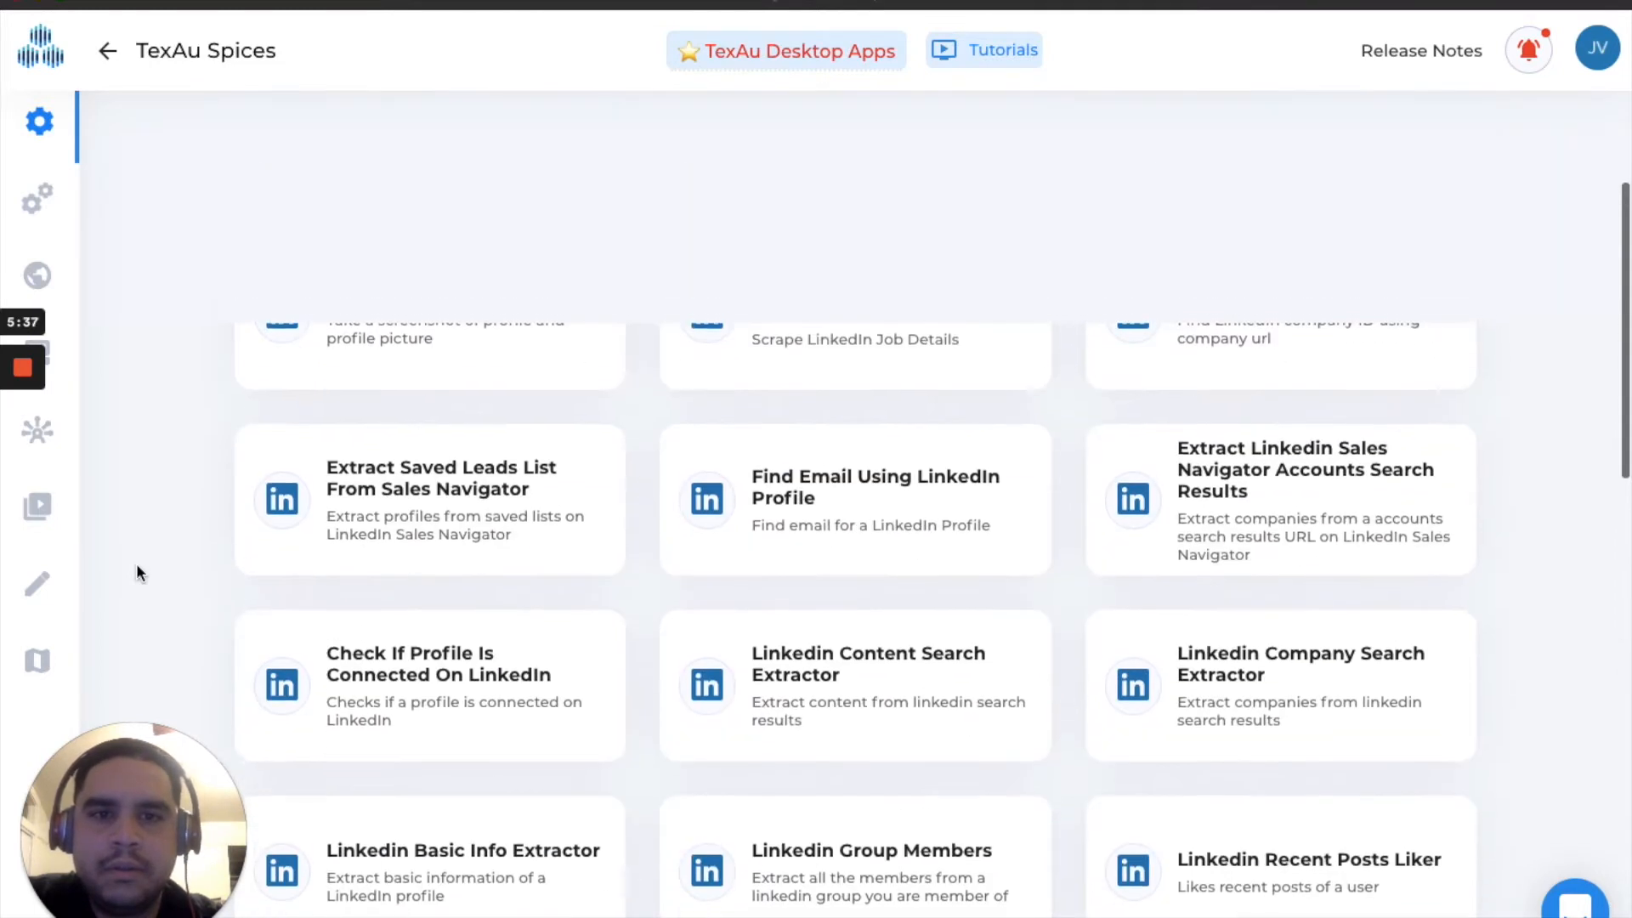
pyautogui.scroll(1, 137, 568)
pyautogui.scroll(5, 136, 567)
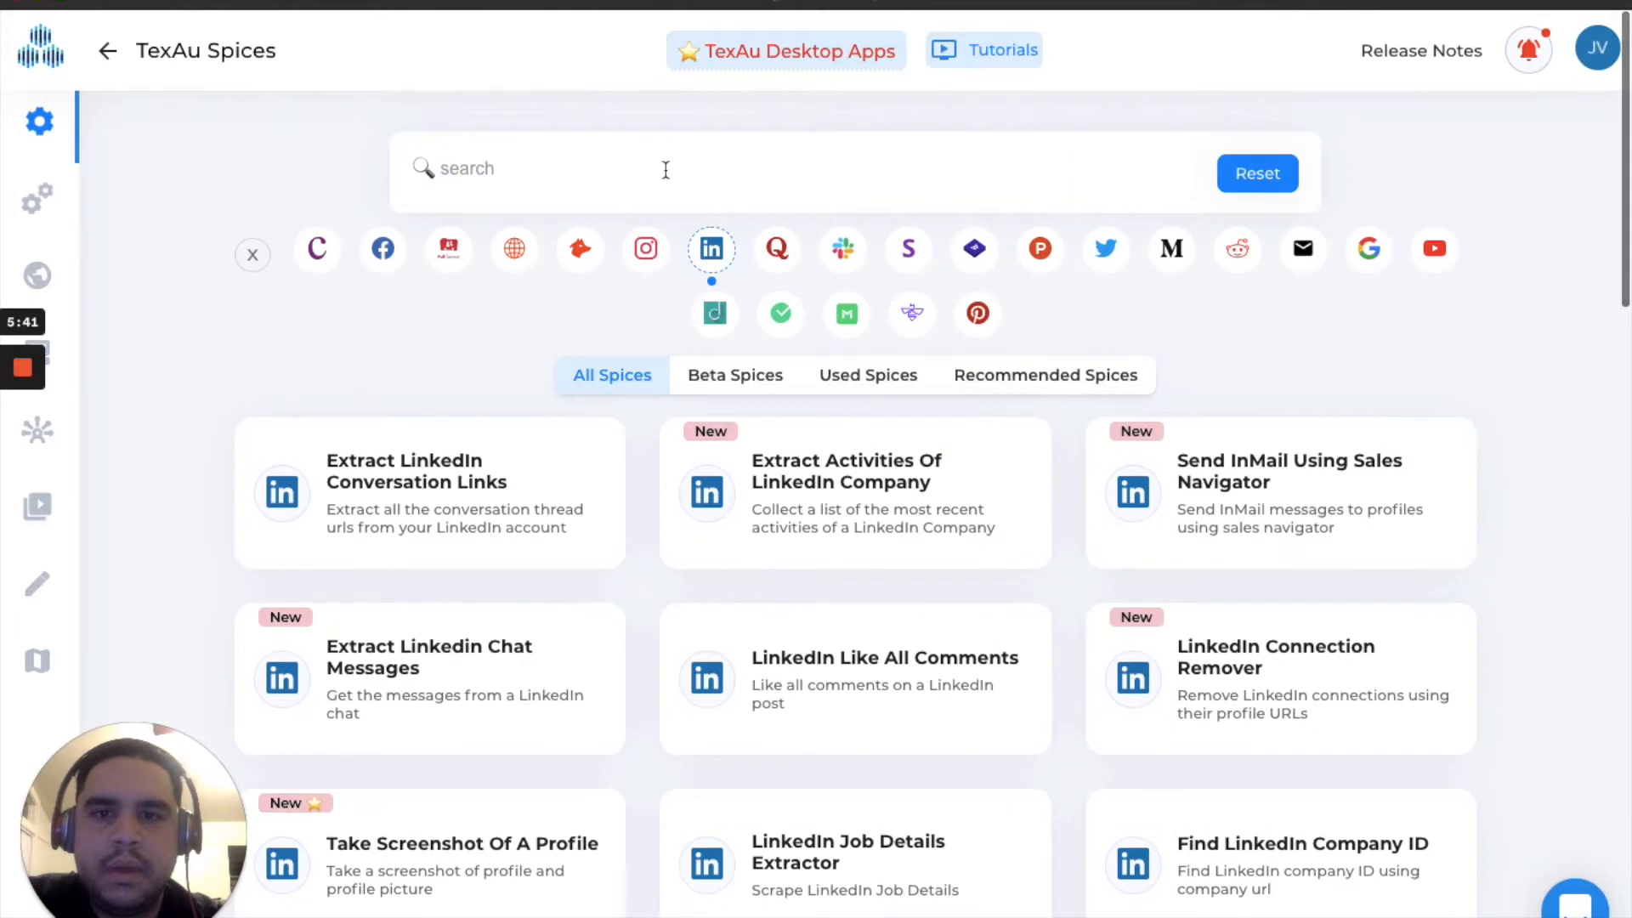
pyautogui.click(711, 253)
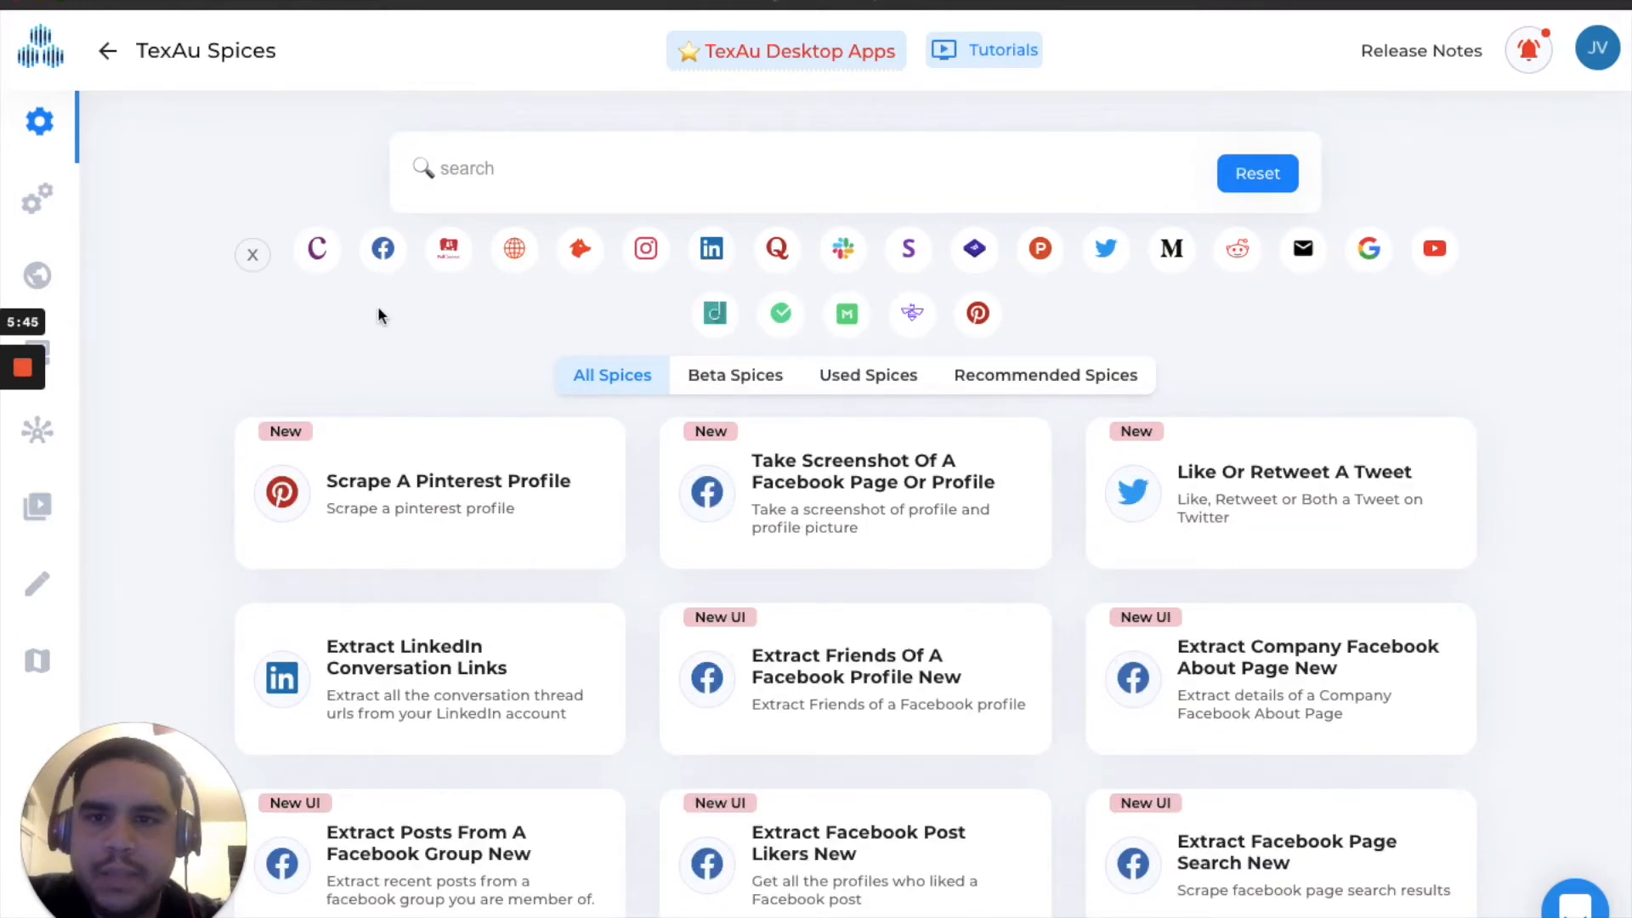
# Filter the spices to Facebook and examine the available extraction, messaging and profile automations
pyautogui.click(382, 248)
pyautogui.scroll(-1, 138, 551)
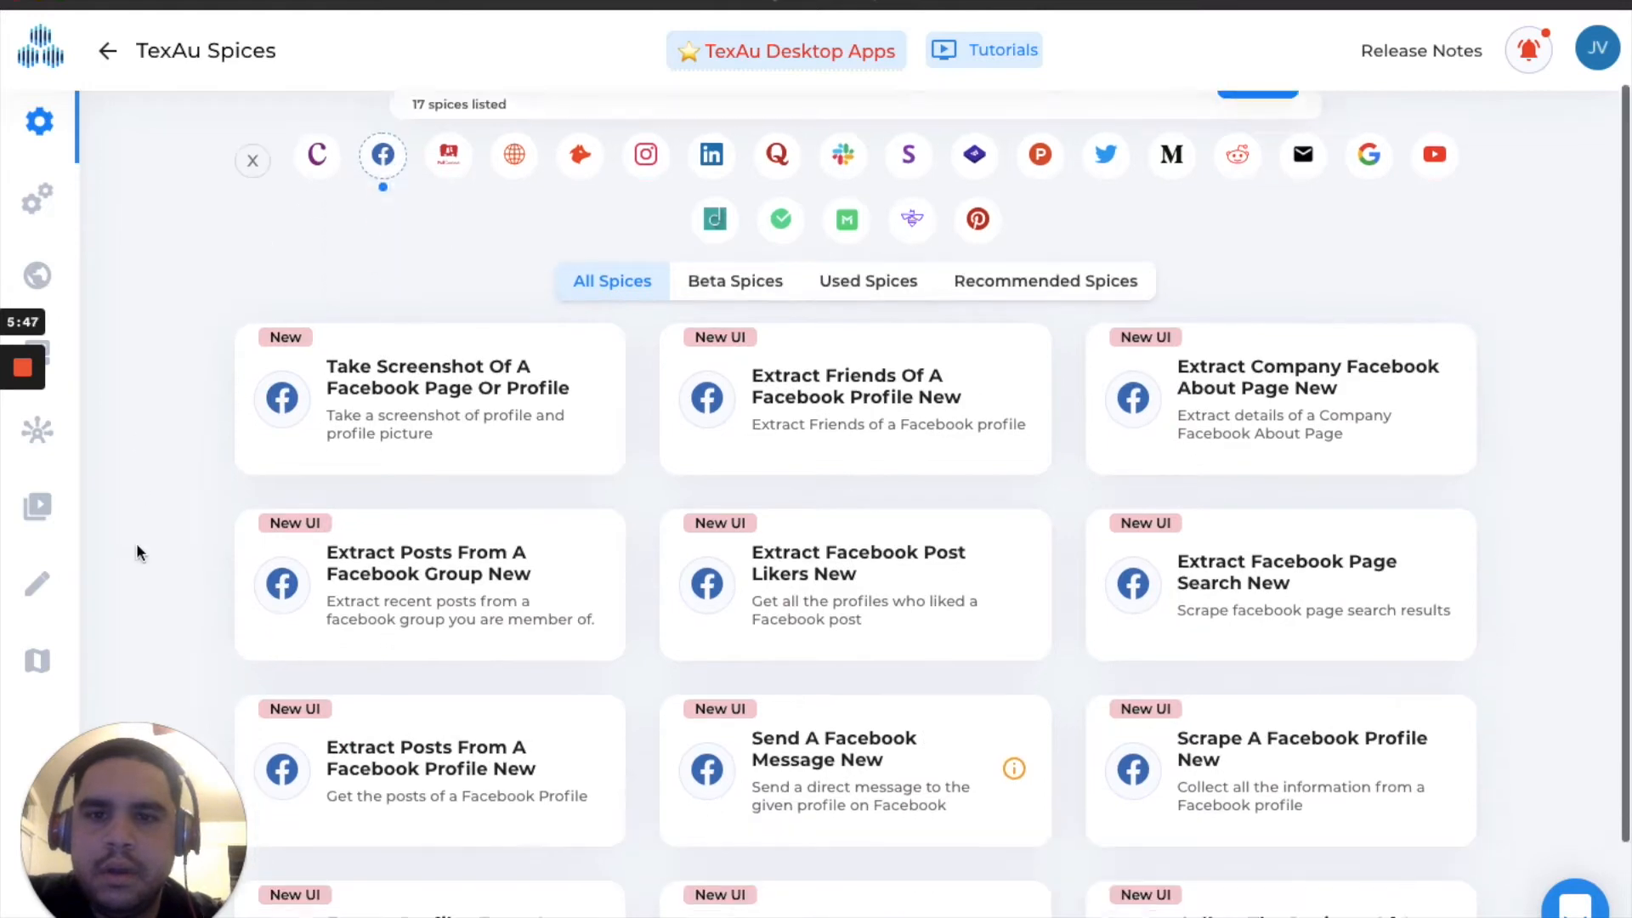
pyautogui.scroll(-2, 138, 548)
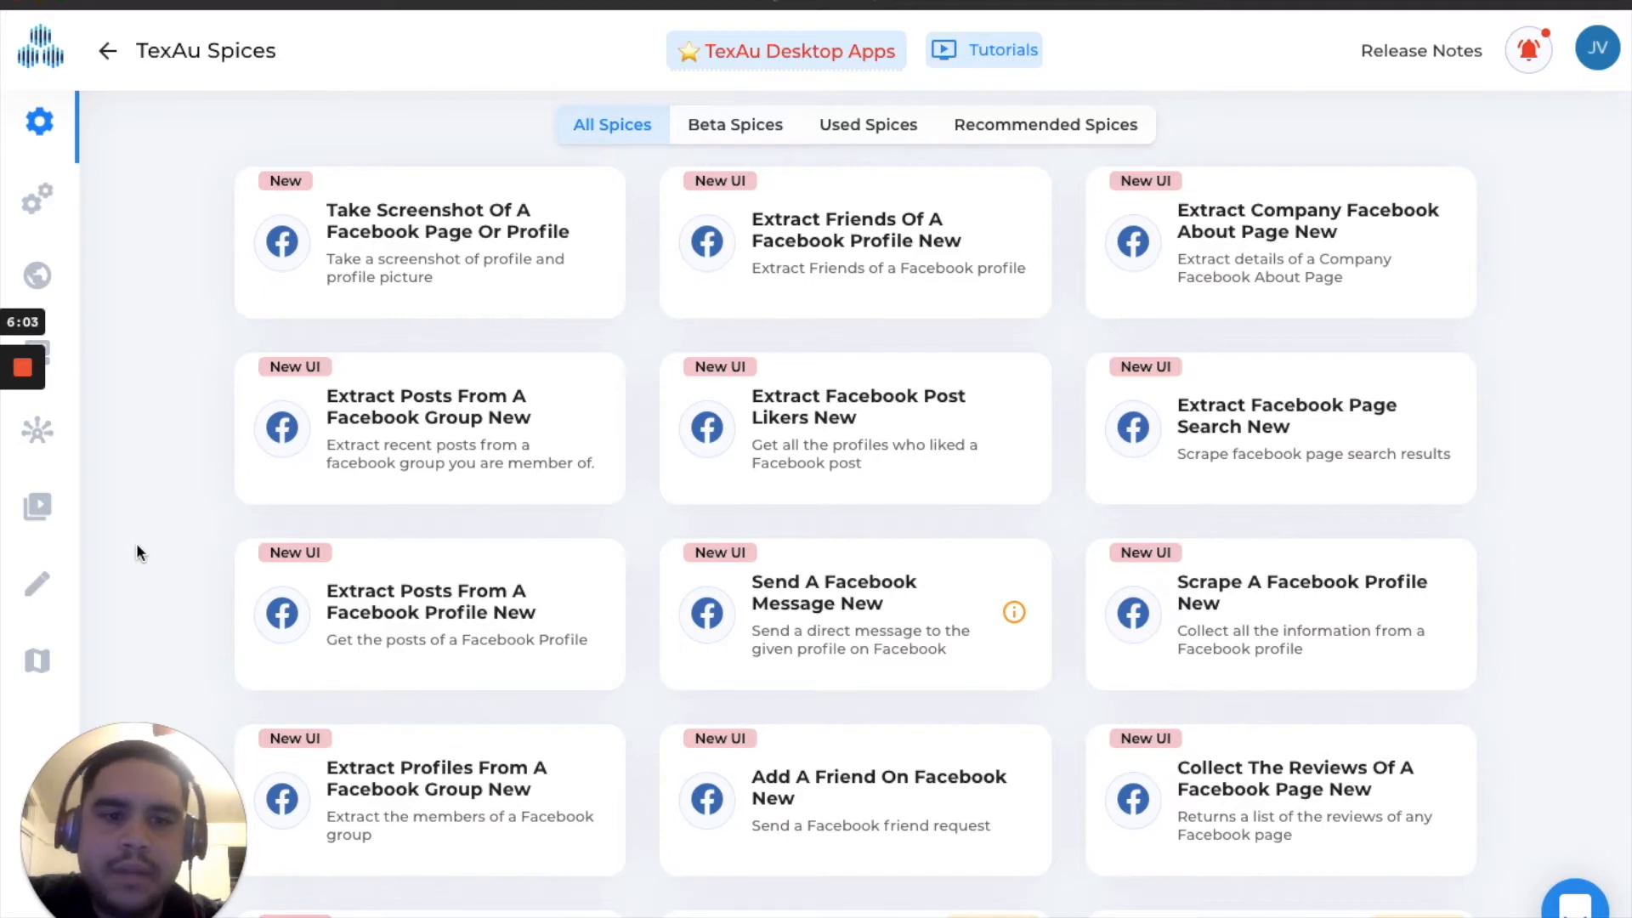
pyautogui.scroll(-3, 137, 546)
pyautogui.scroll(-1, 138, 550)
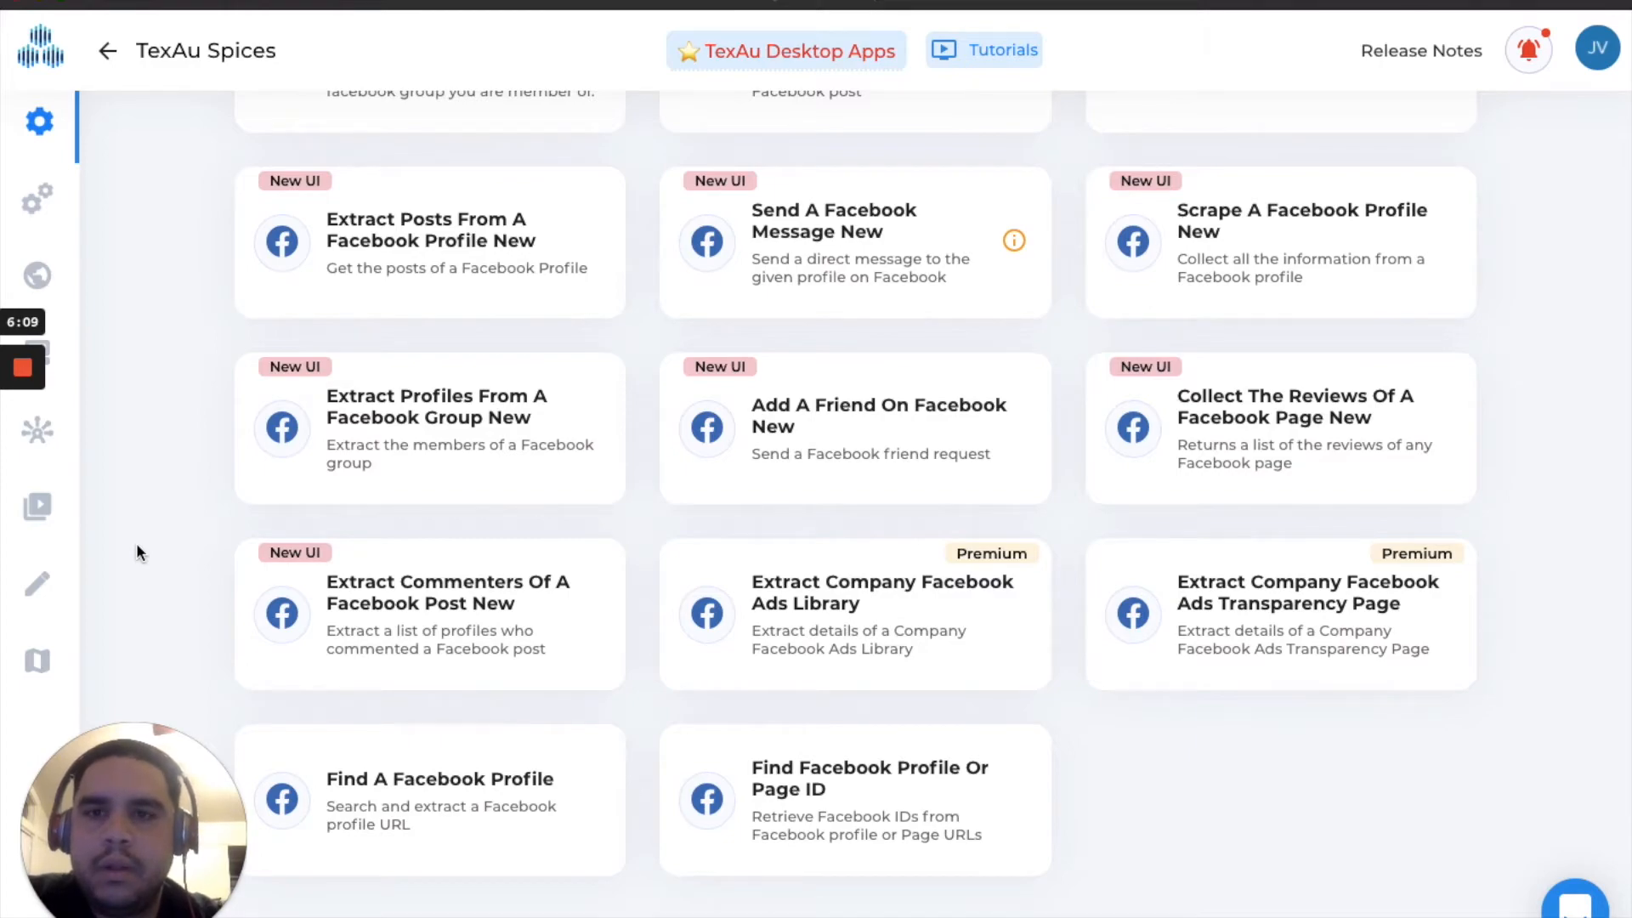
pyautogui.scroll(6, 138, 552)
pyautogui.scroll(-3, 137, 553)
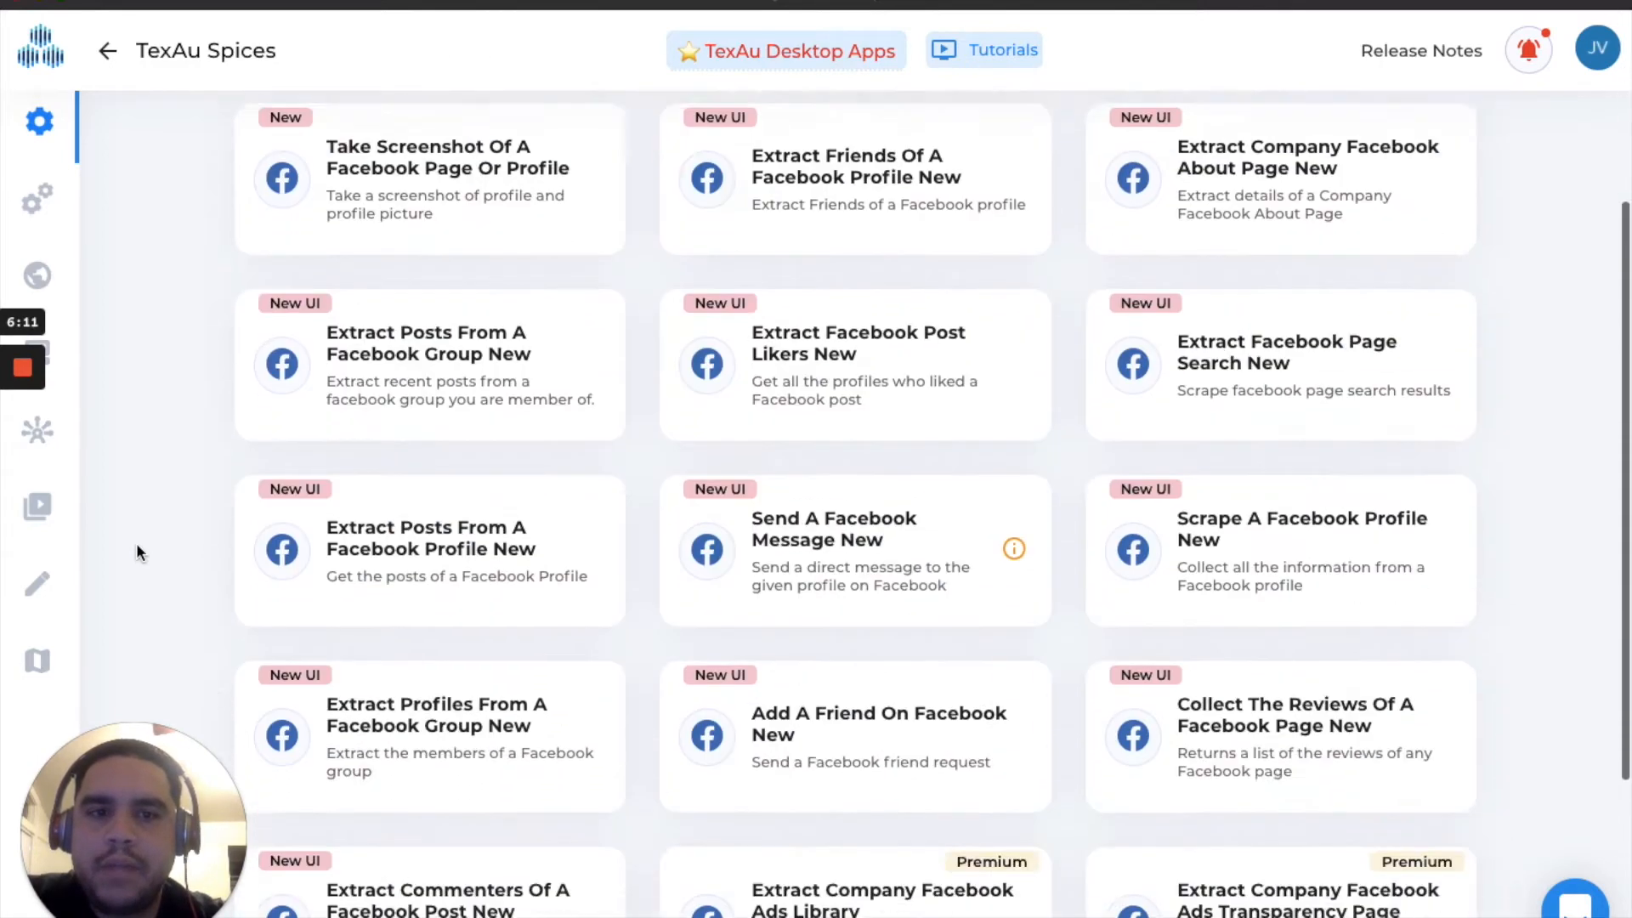
pyautogui.scroll(-3, 138, 551)
pyautogui.scroll(7, 138, 551)
pyautogui.scroll(-2, 138, 551)
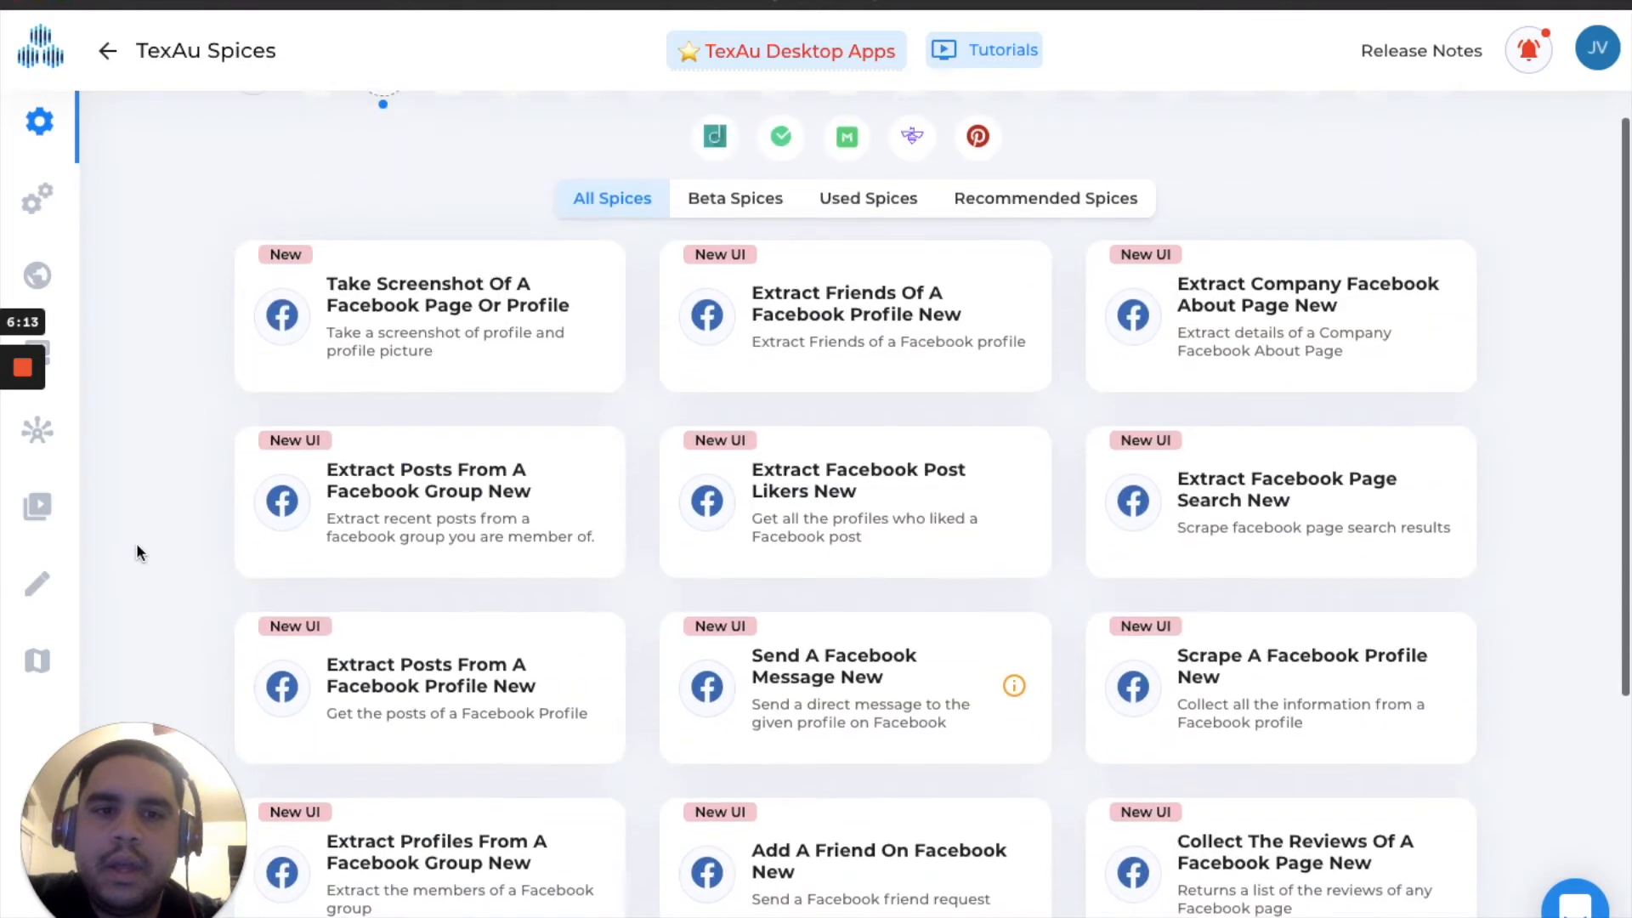
pyautogui.scroll(-1, 136, 553)
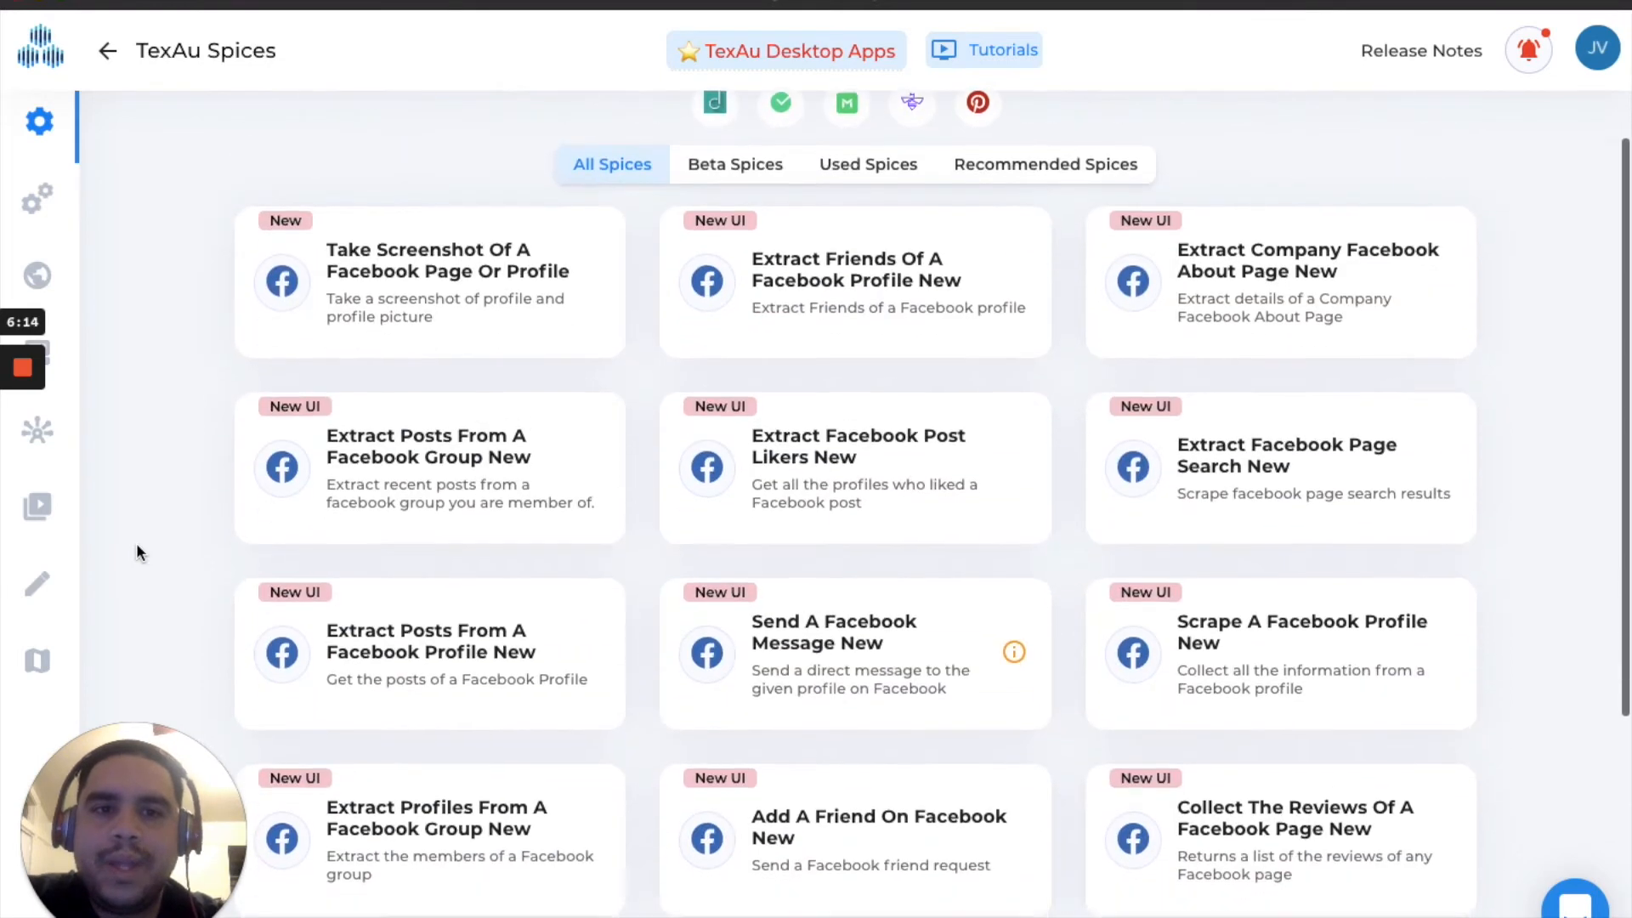
# Open the Extract Company Facebook About Page New spice and examine the list of information it provides
pyautogui.click(1283, 285)
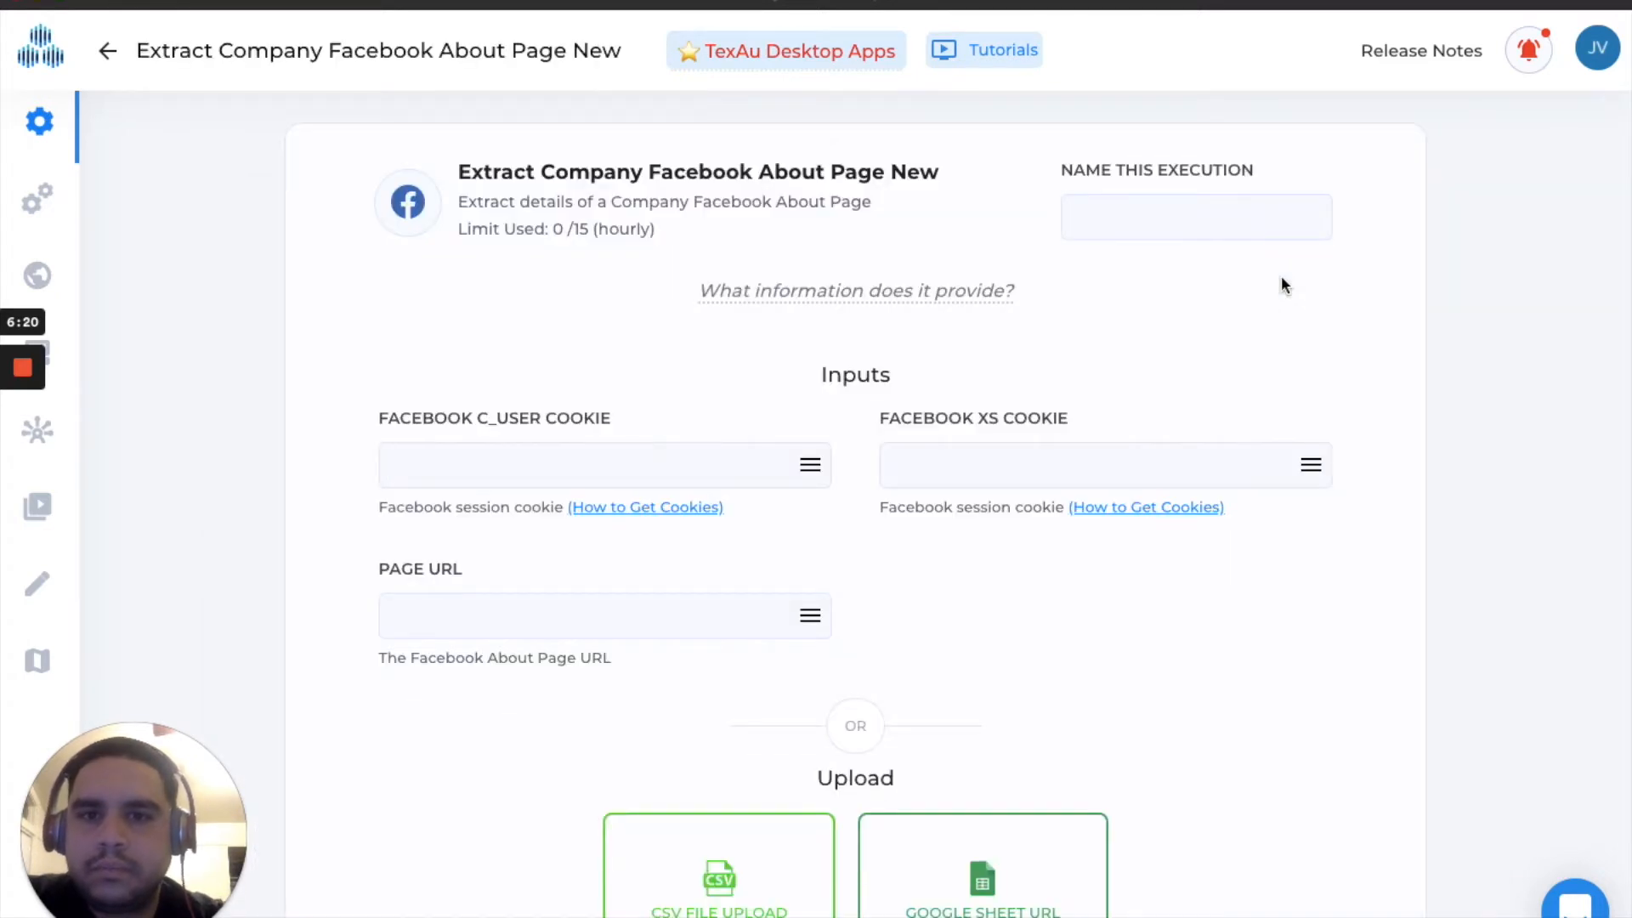
pyautogui.click(867, 292)
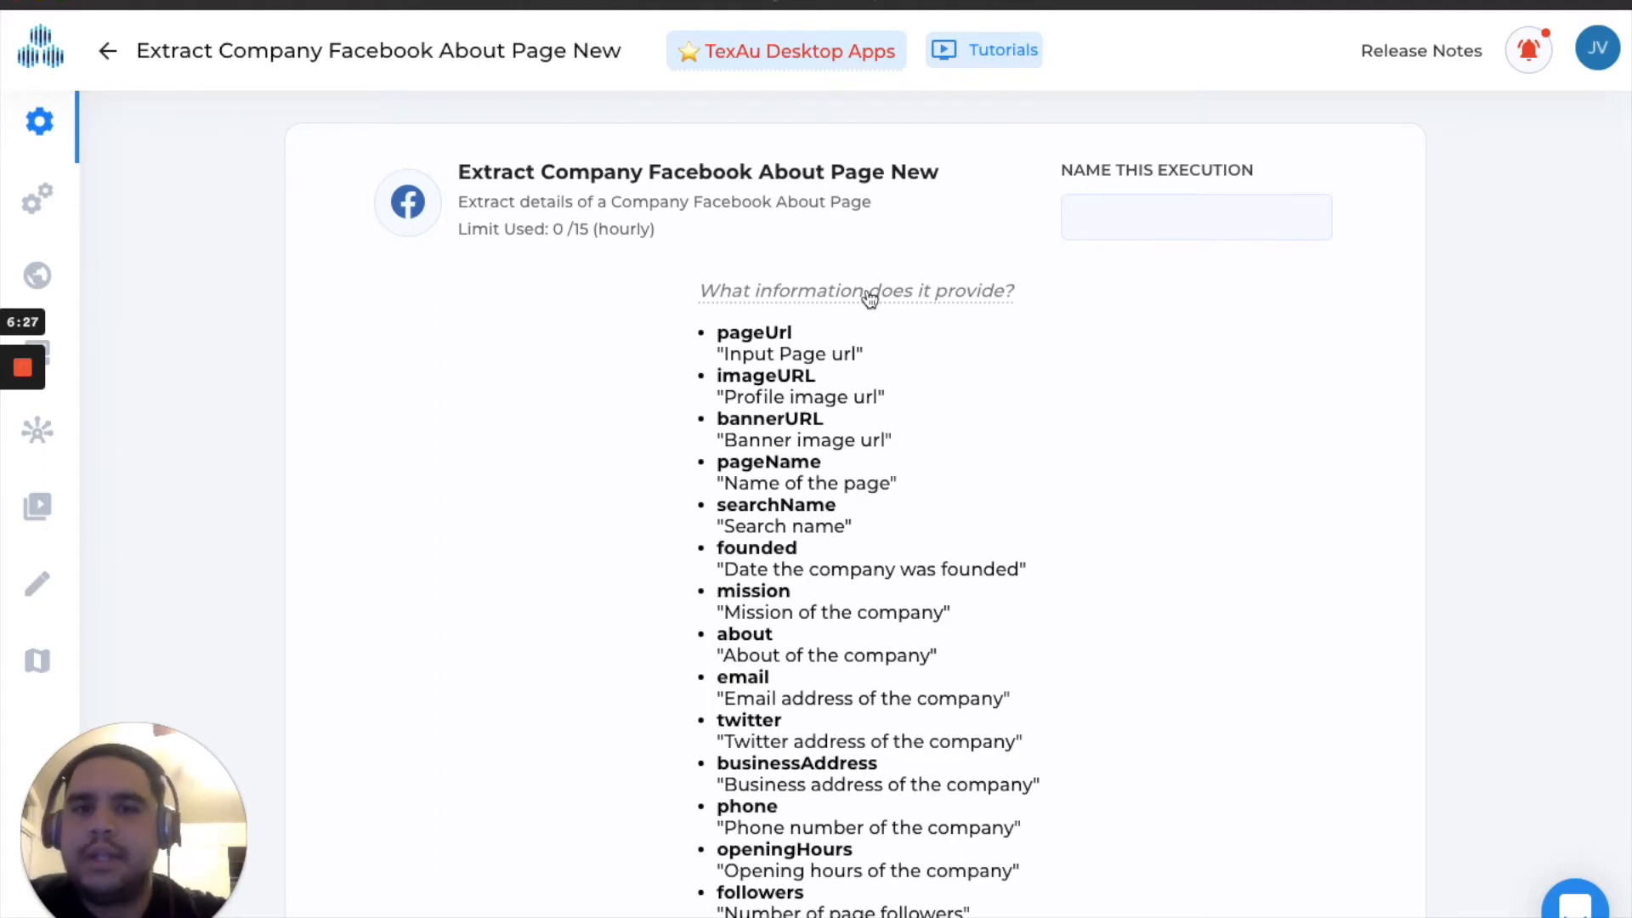
pyautogui.scroll(-3, 1194, 503)
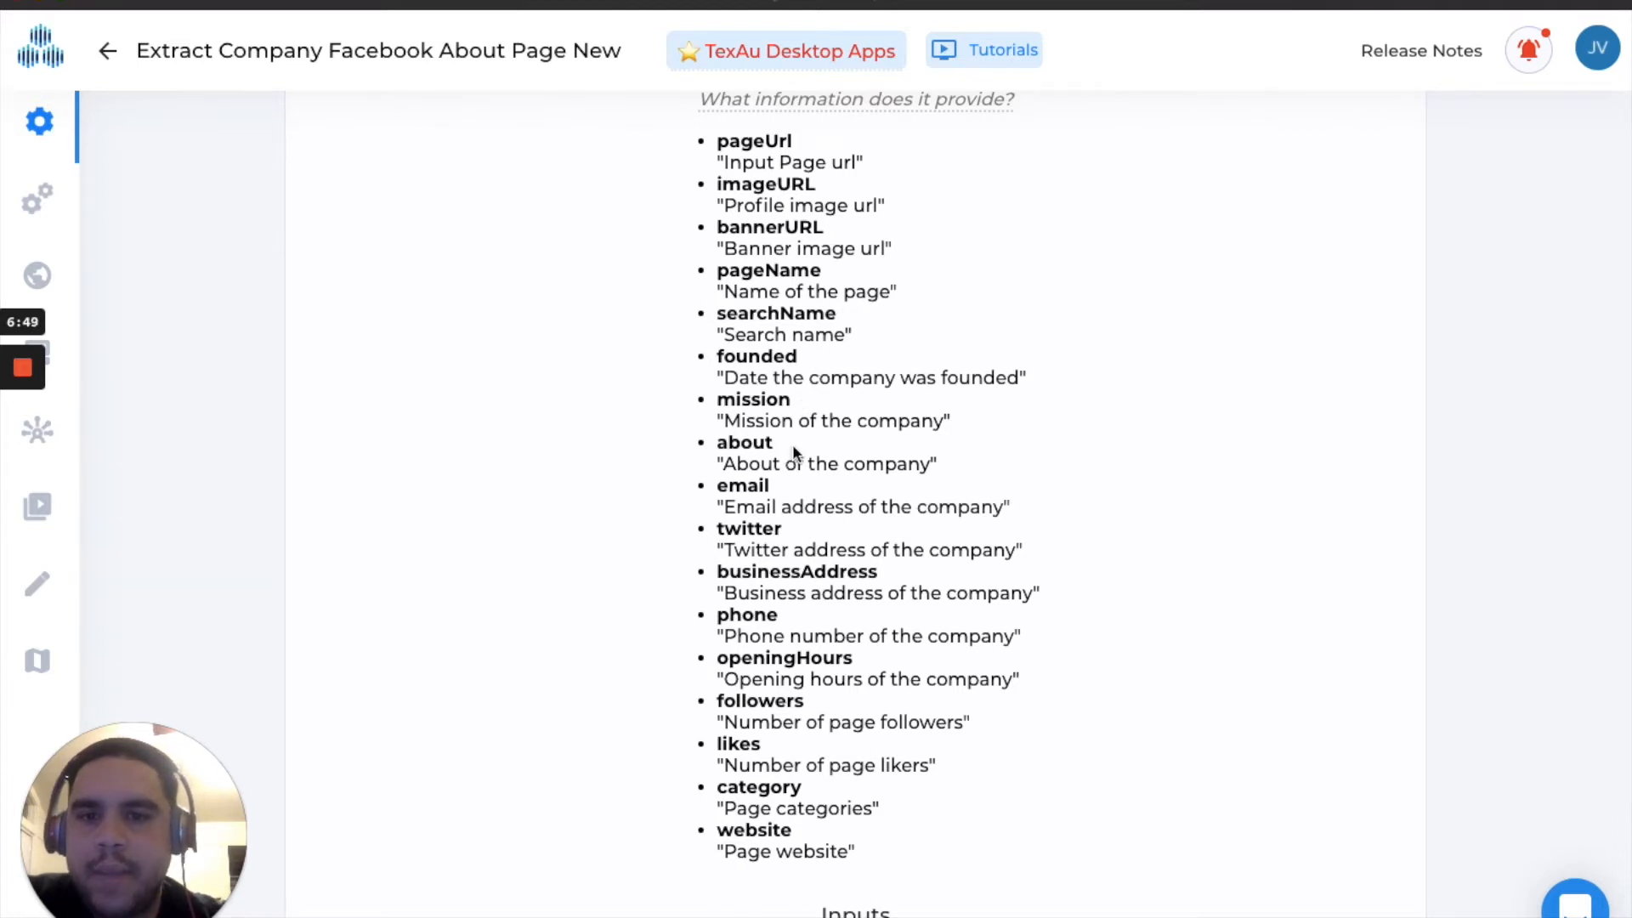
pyautogui.scroll(-1, 792, 444)
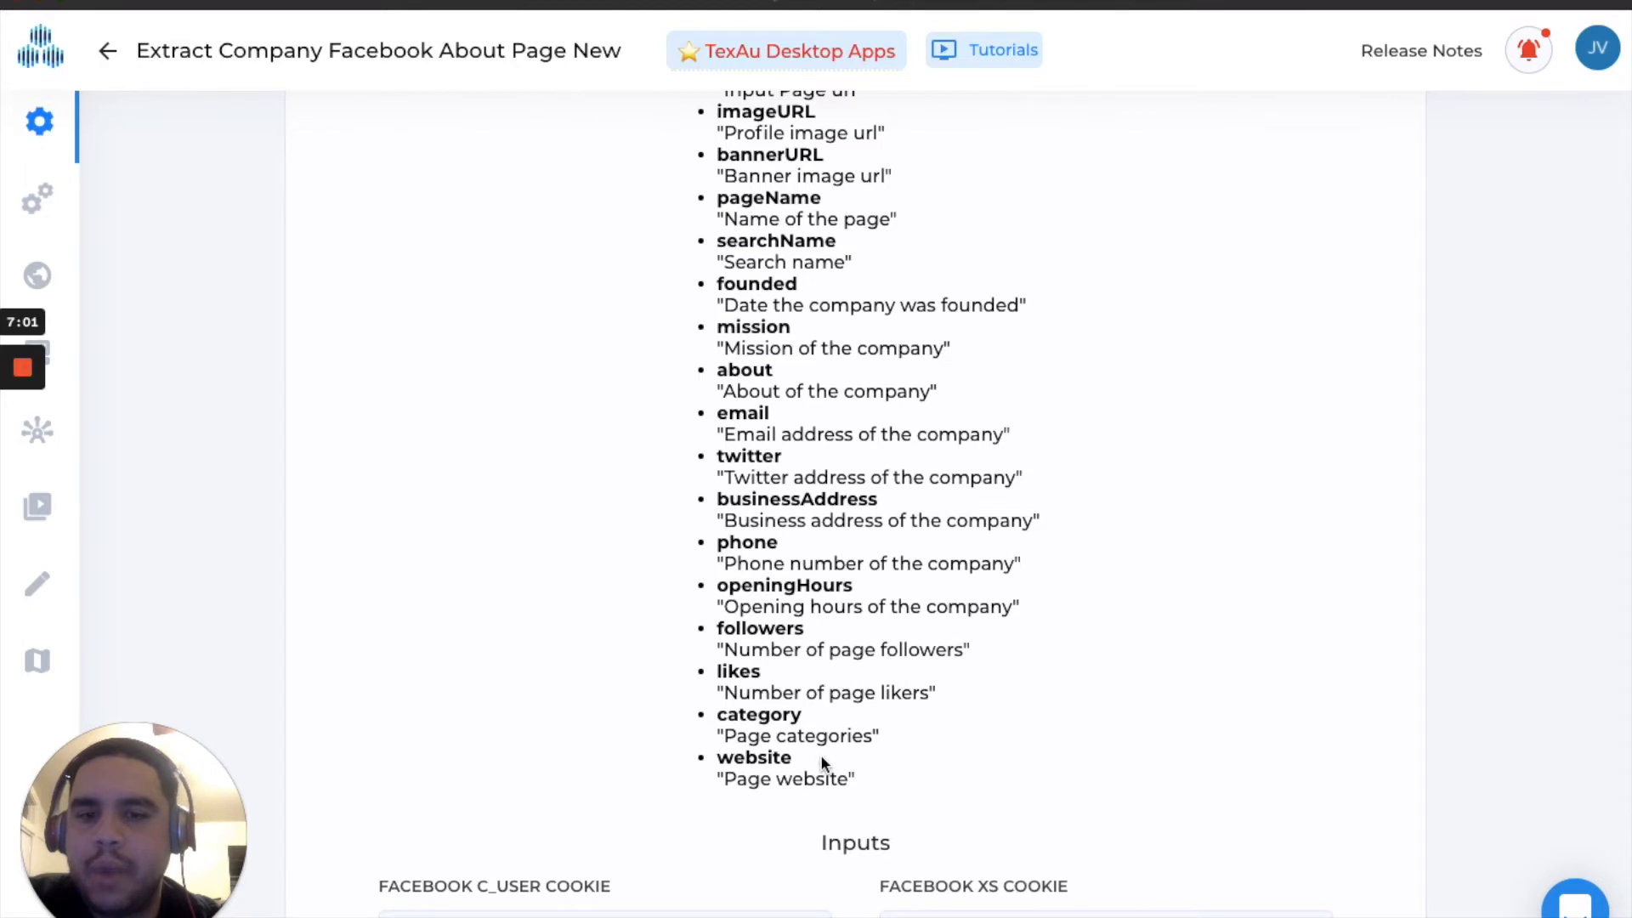
# Review the spice's input and upload options, and open its CSV file upload form
pyautogui.scroll(-8, 1306, 770)
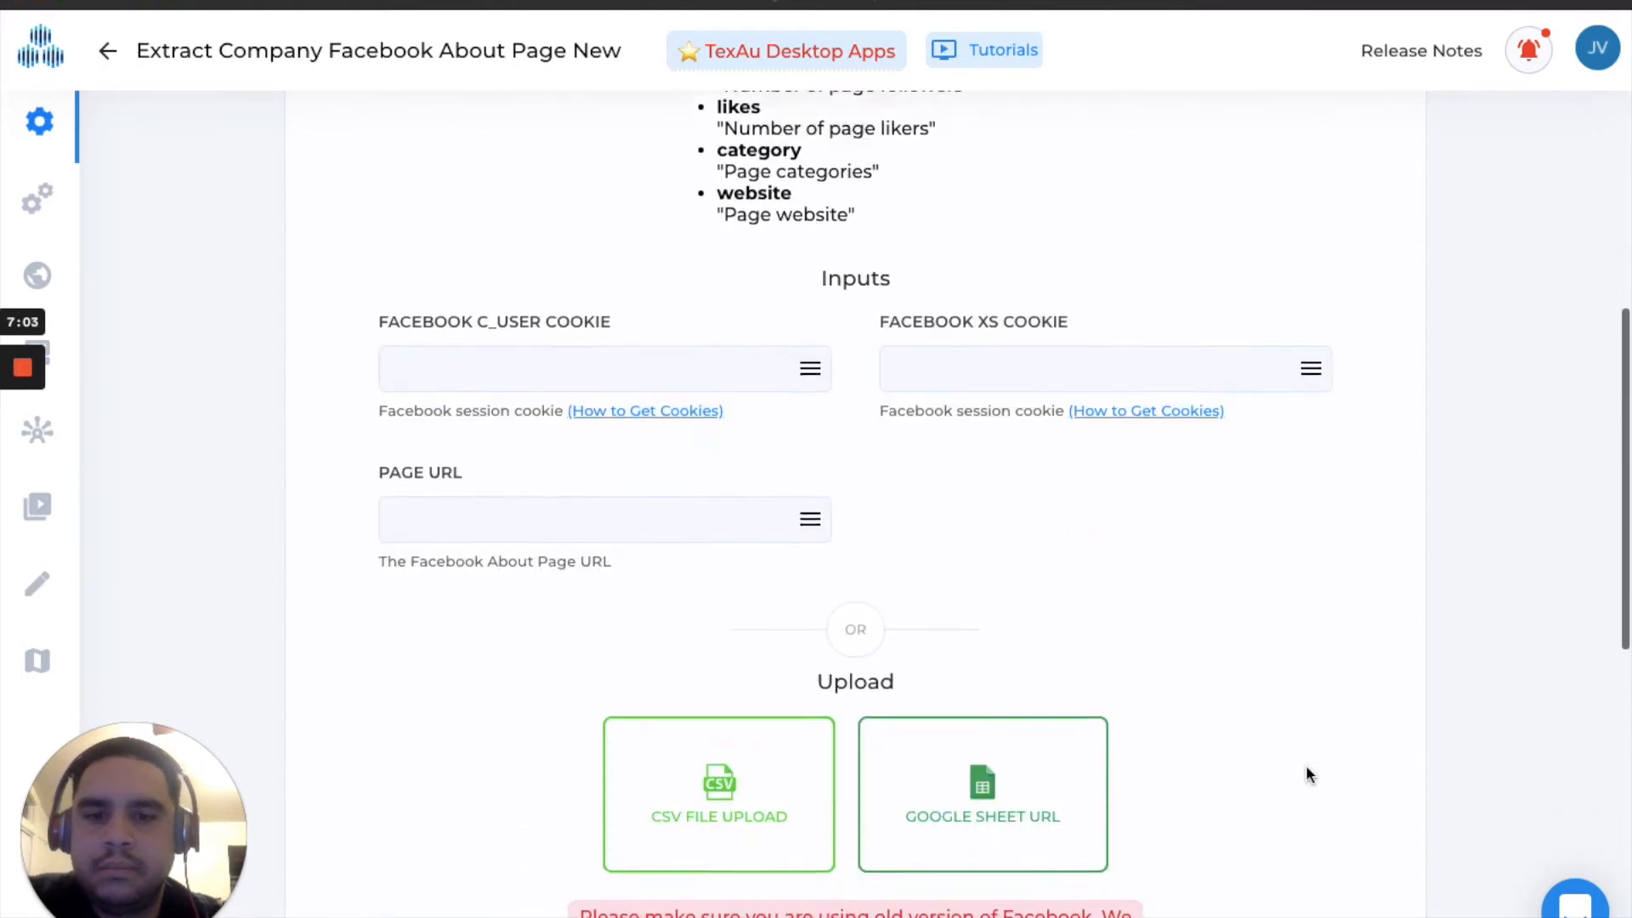
pyautogui.scroll(-2, 1306, 765)
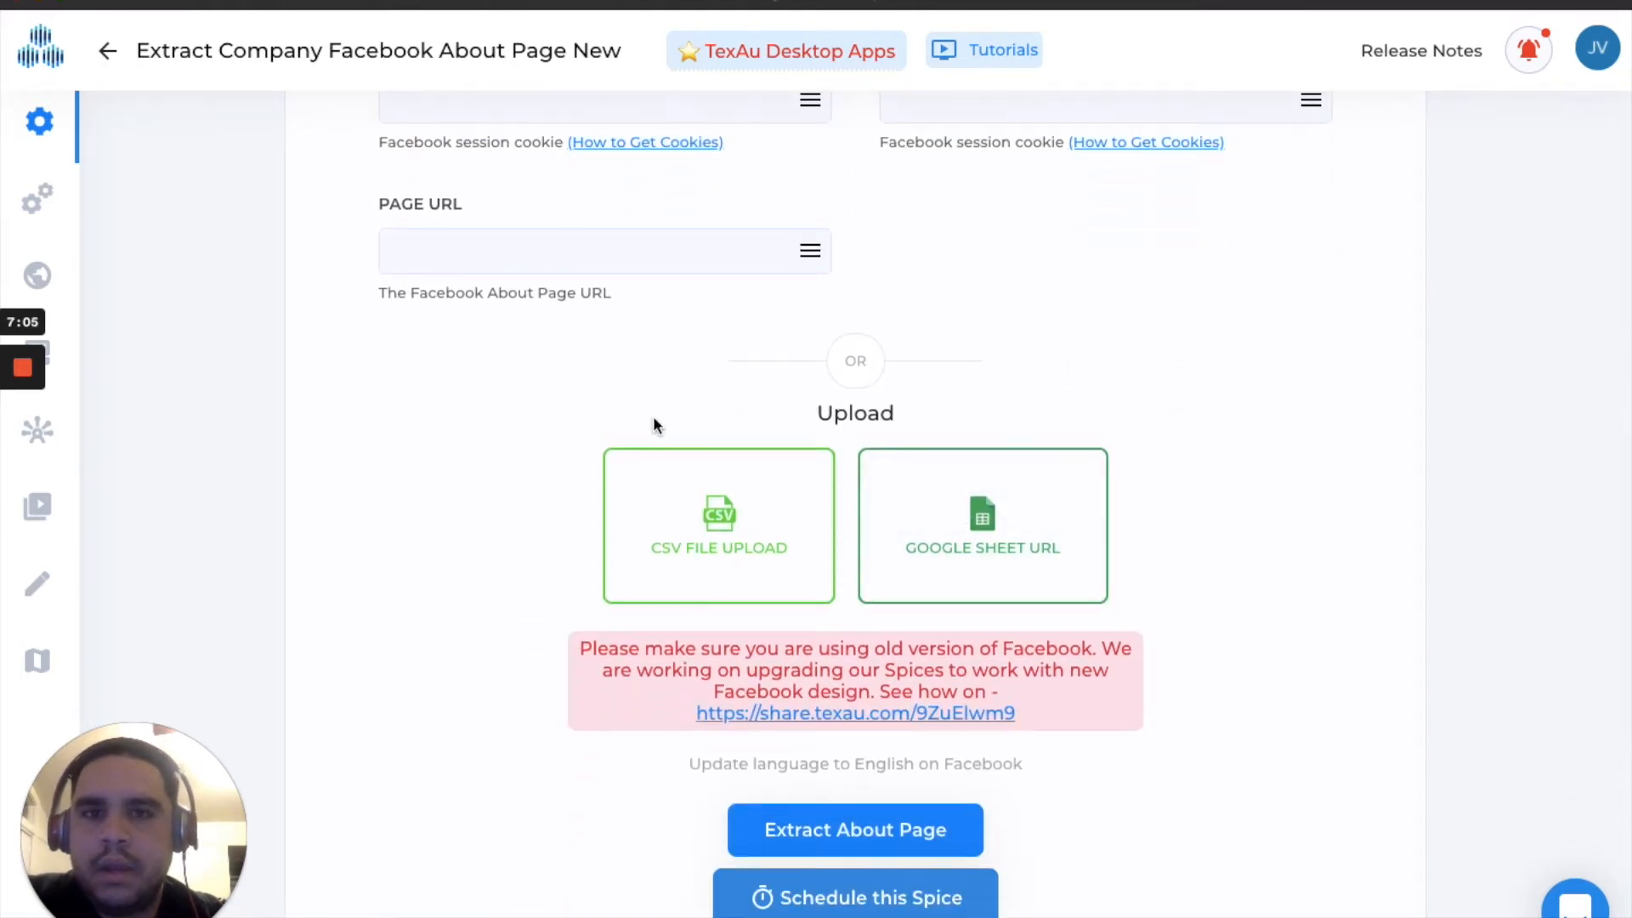
pyautogui.click(705, 533)
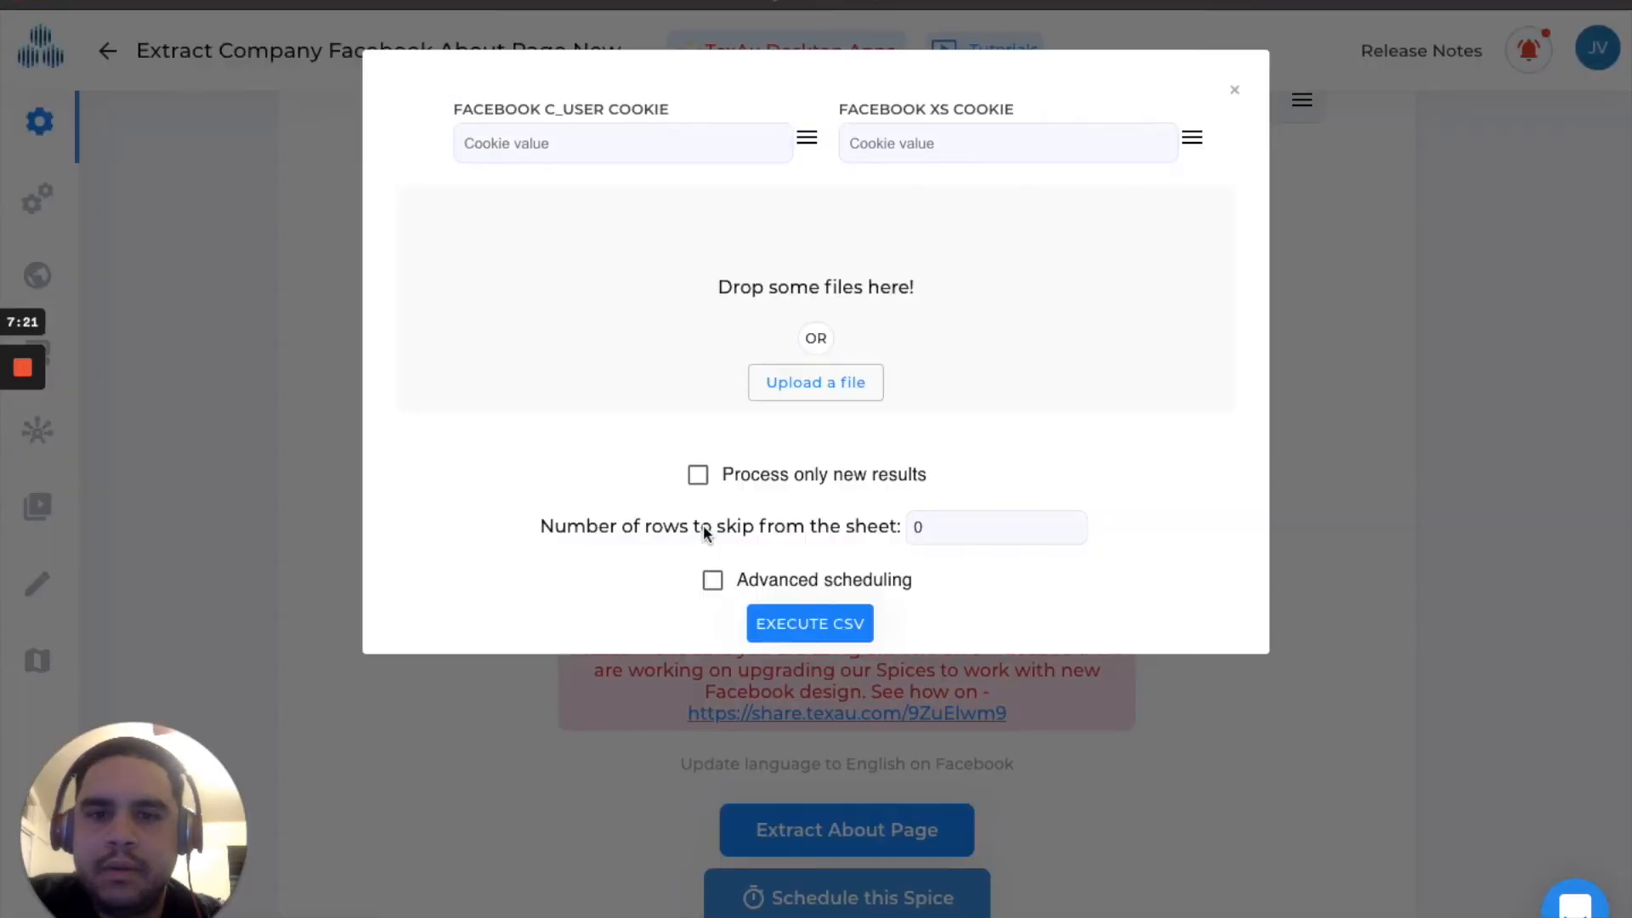
pyautogui.click(1233, 90)
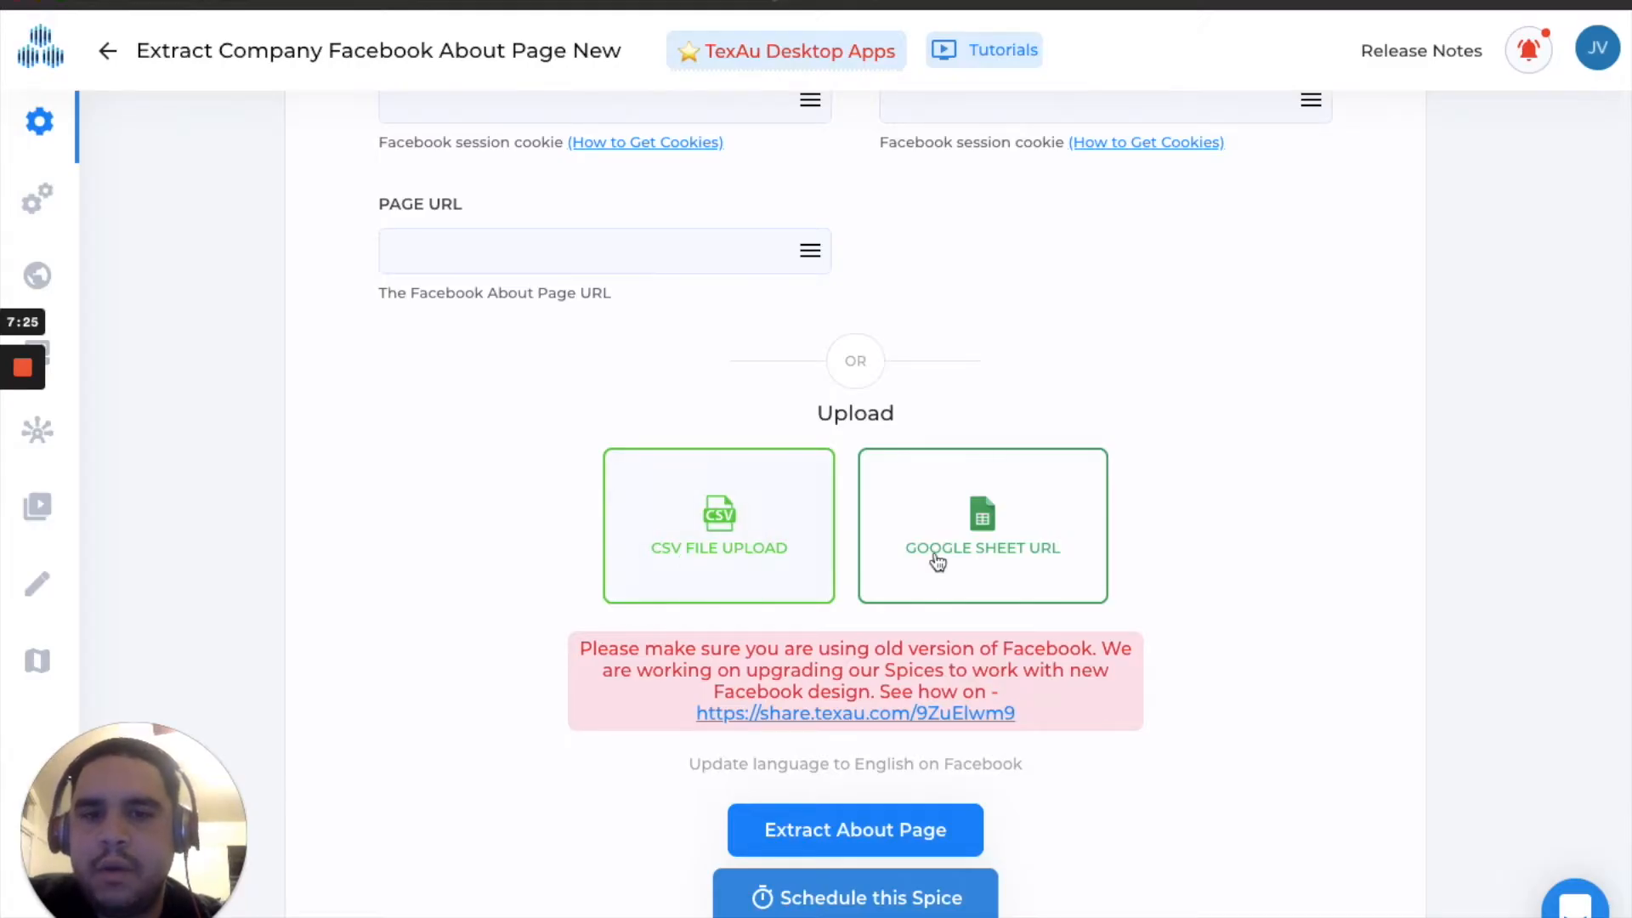
pyautogui.click(721, 533)
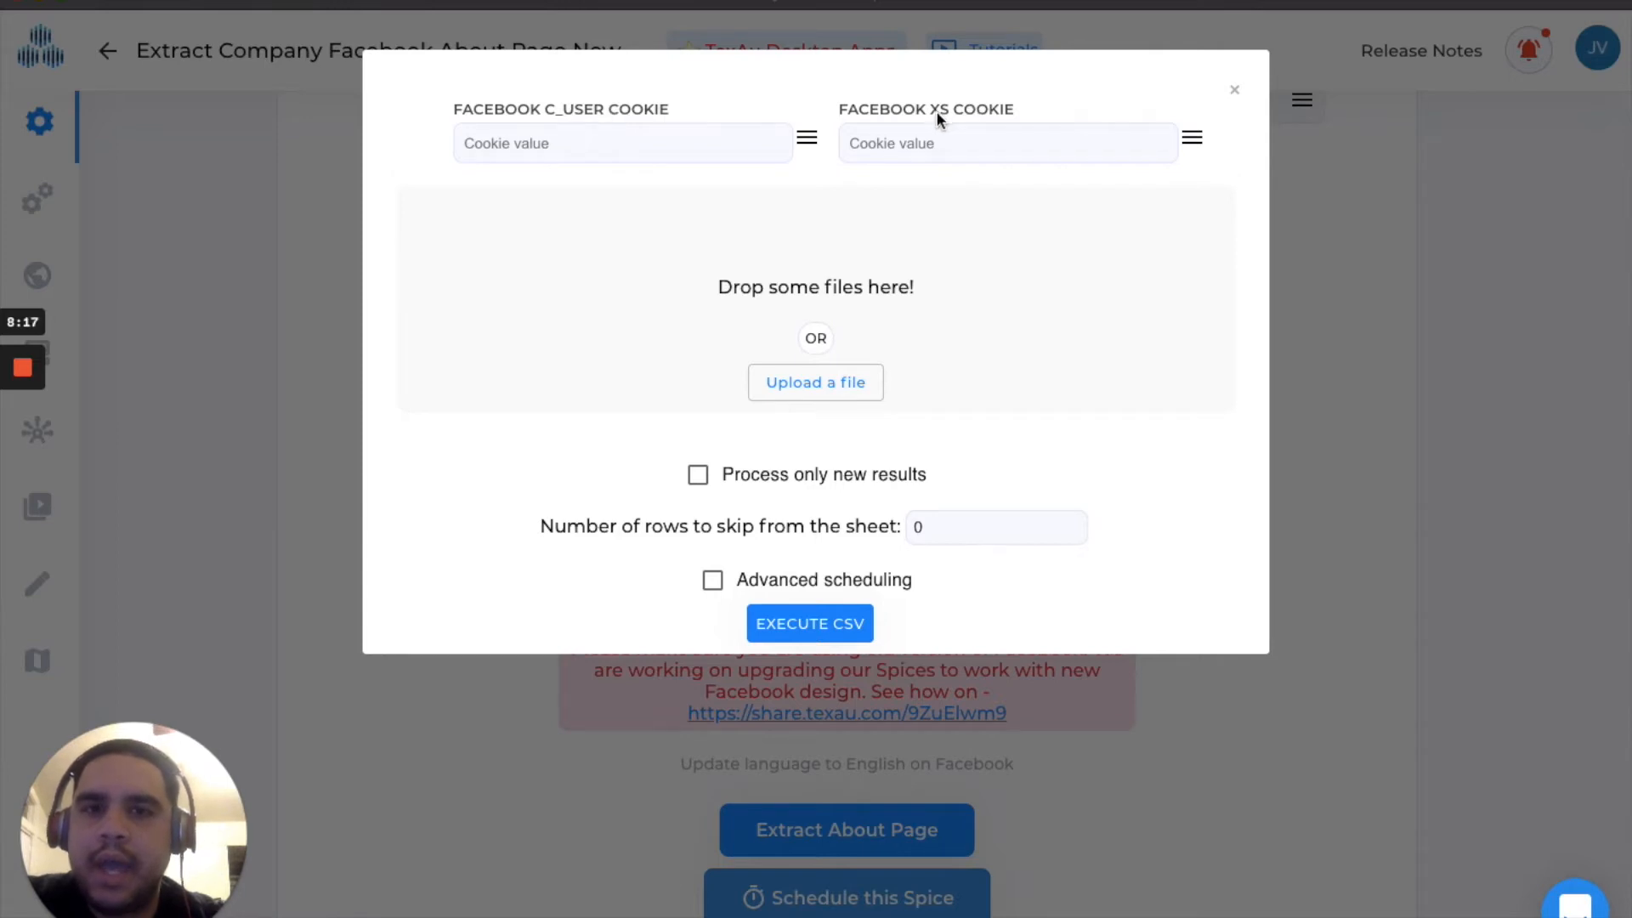
# Copy the Facebook c_user and xs session cookies from the Facebook window and paste them into the matching fields of the TexAu upload form
pyautogui.moveTo(1385, 903)
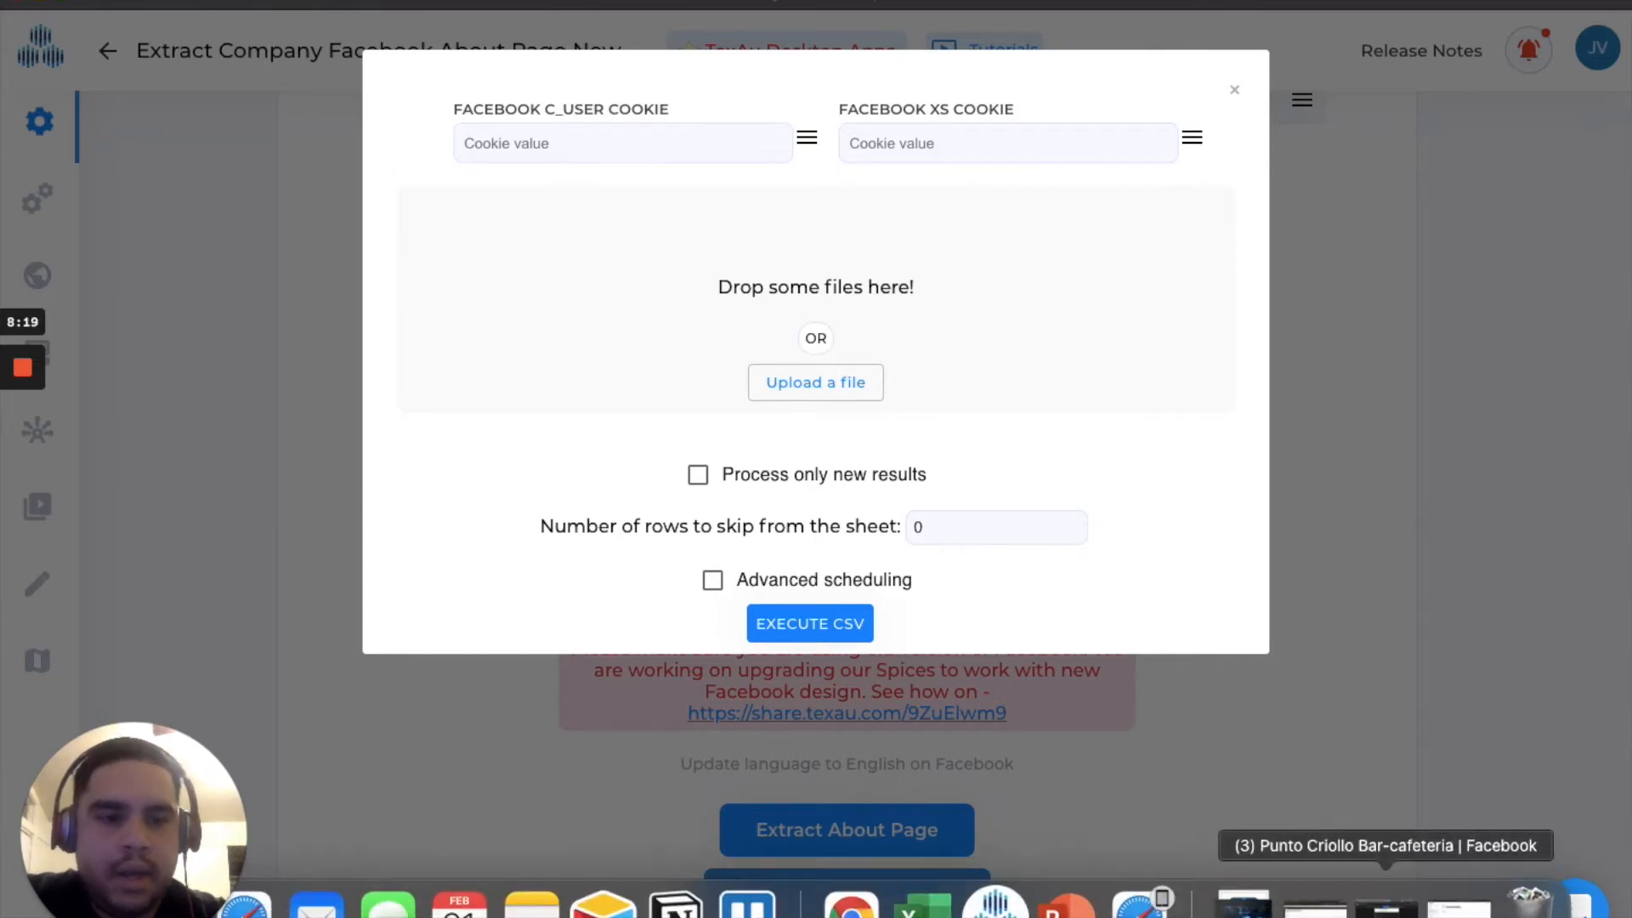
pyautogui.click(1386, 903)
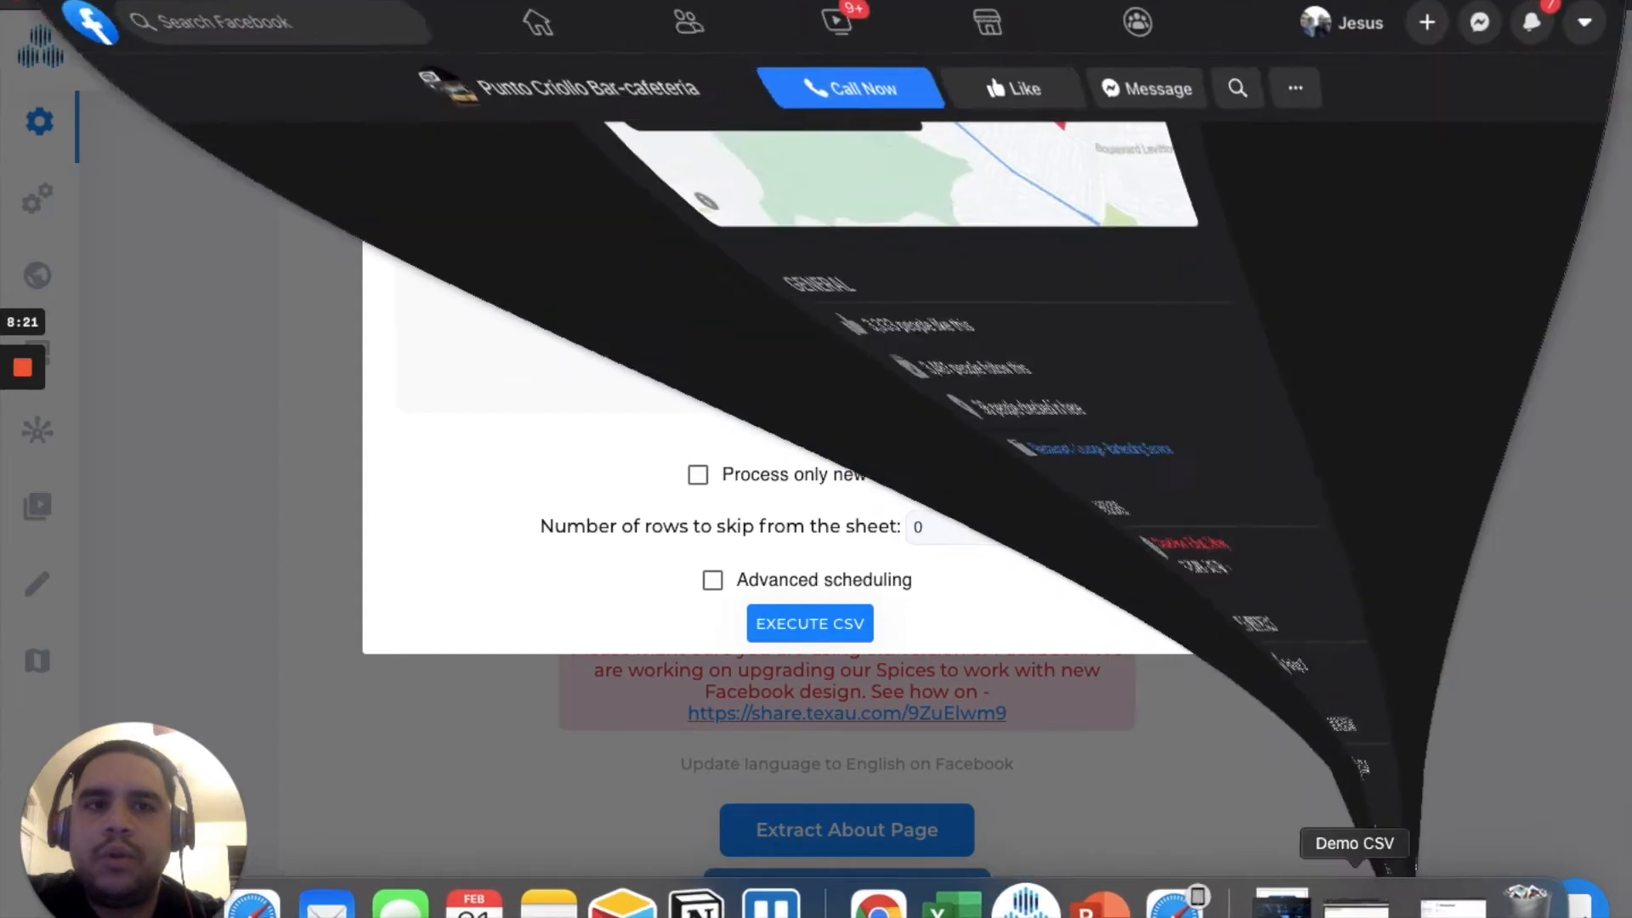
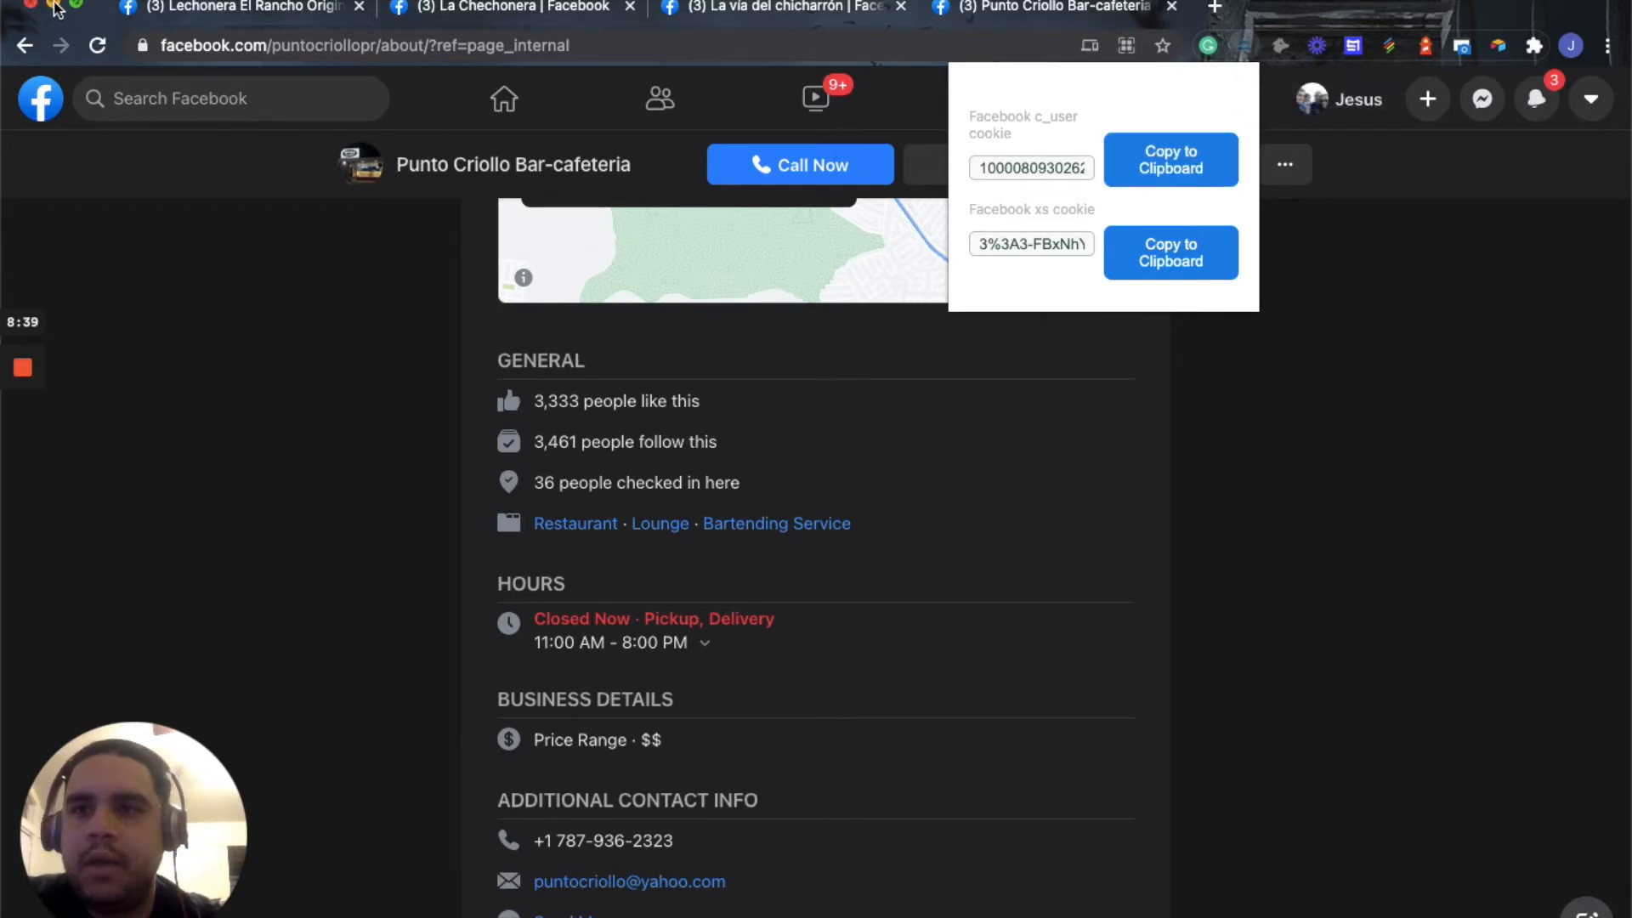
pyautogui.click(53, 4)
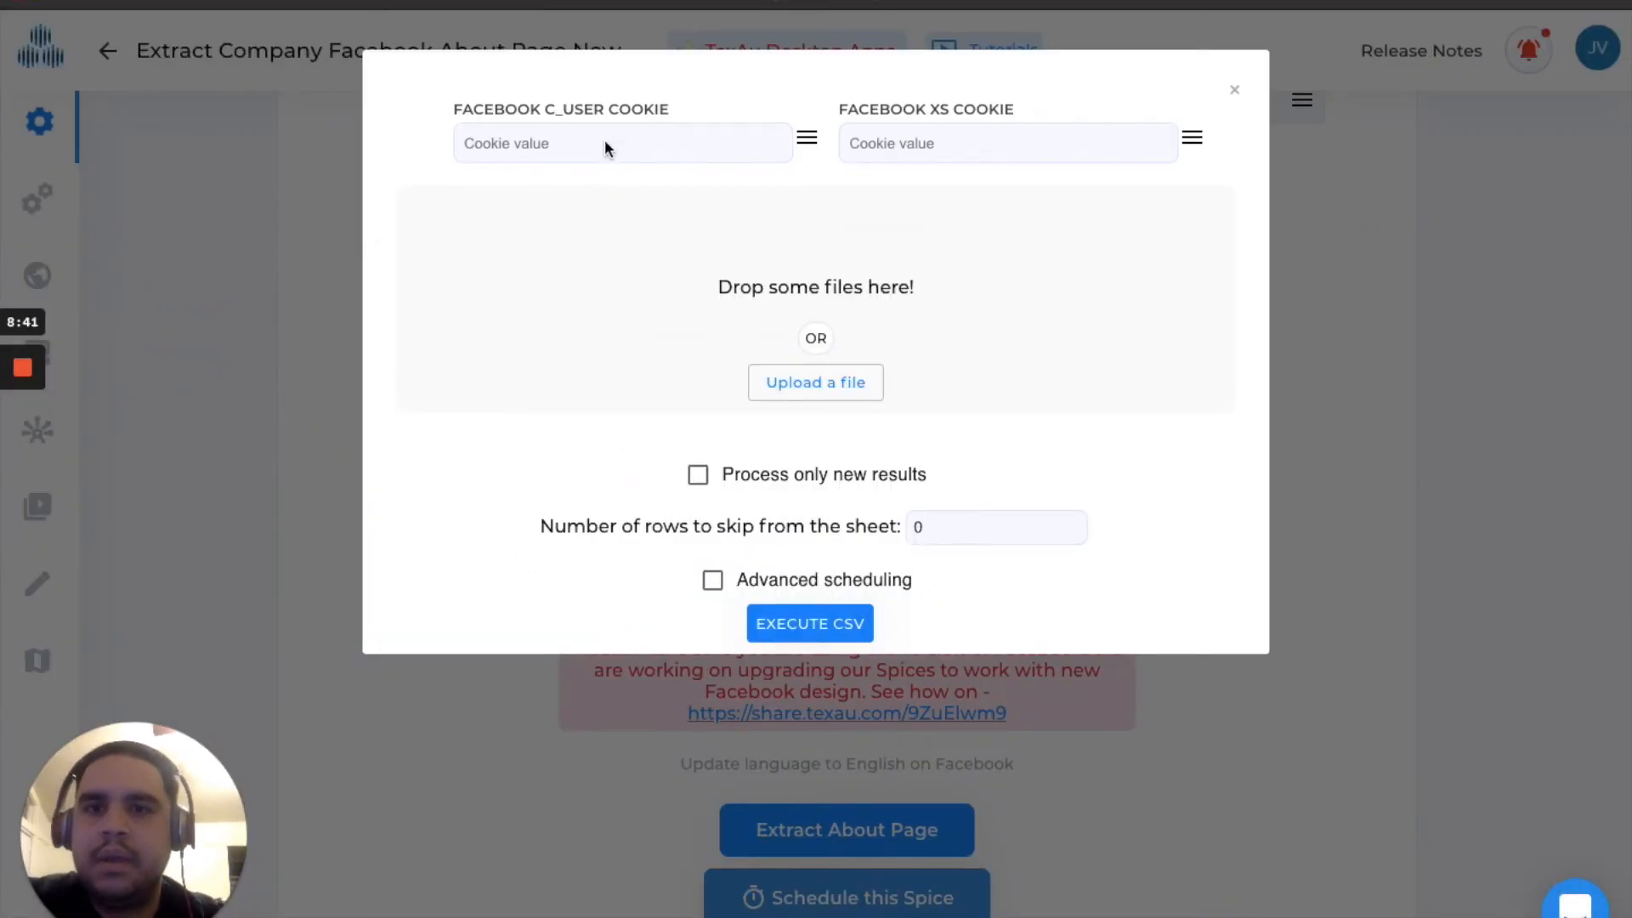
pyautogui.click(605, 142)
pyautogui.press('super+v')
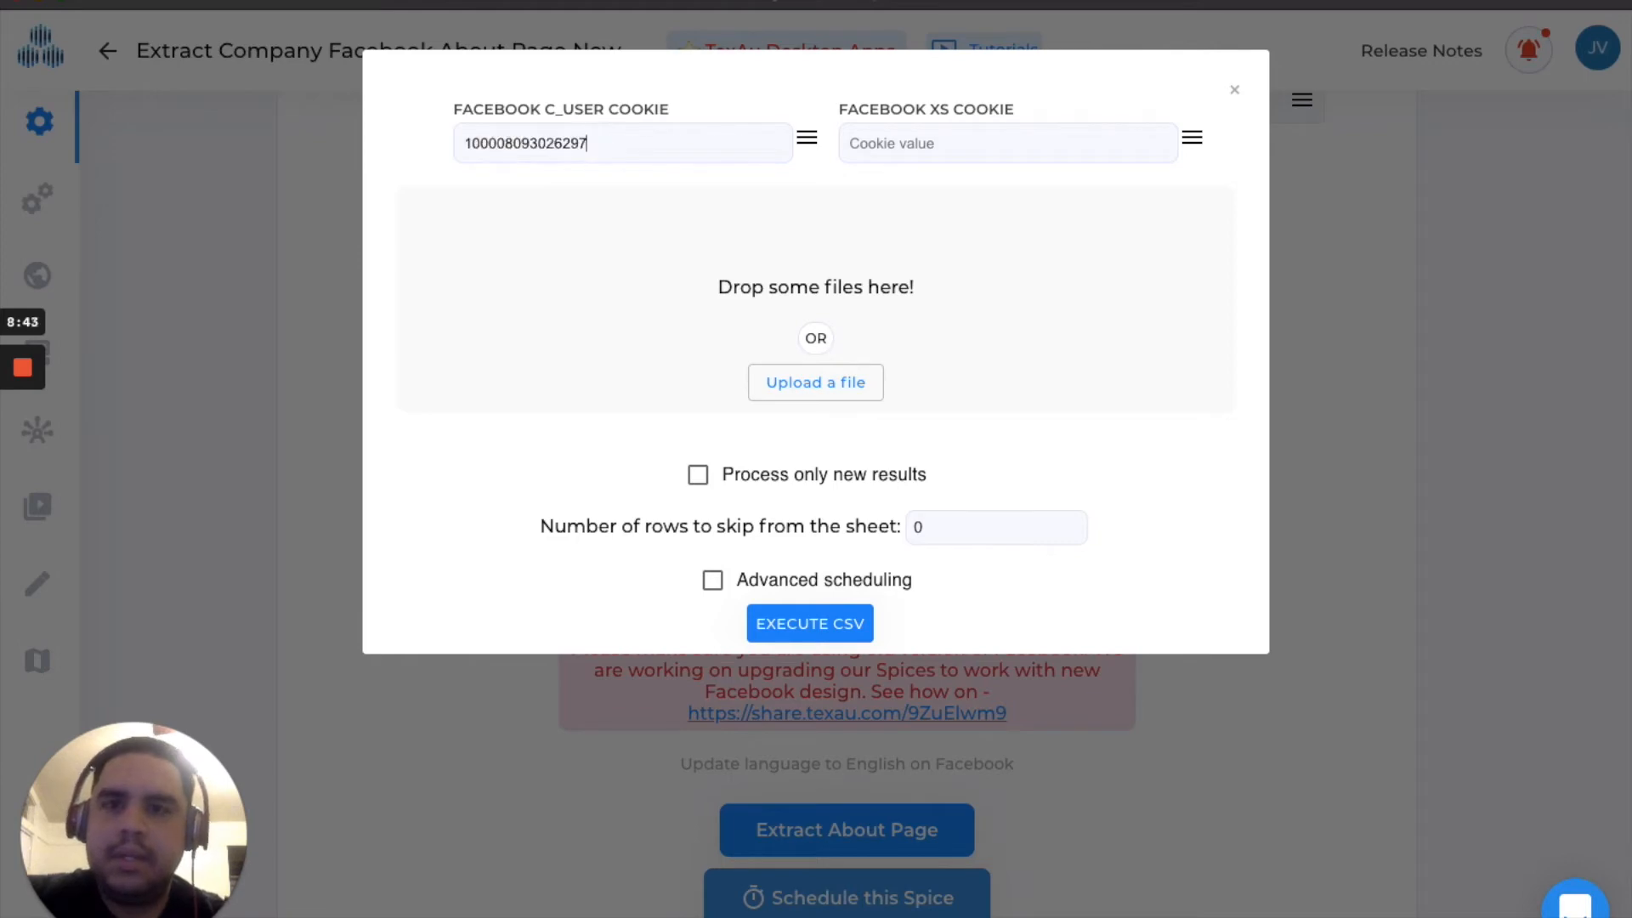
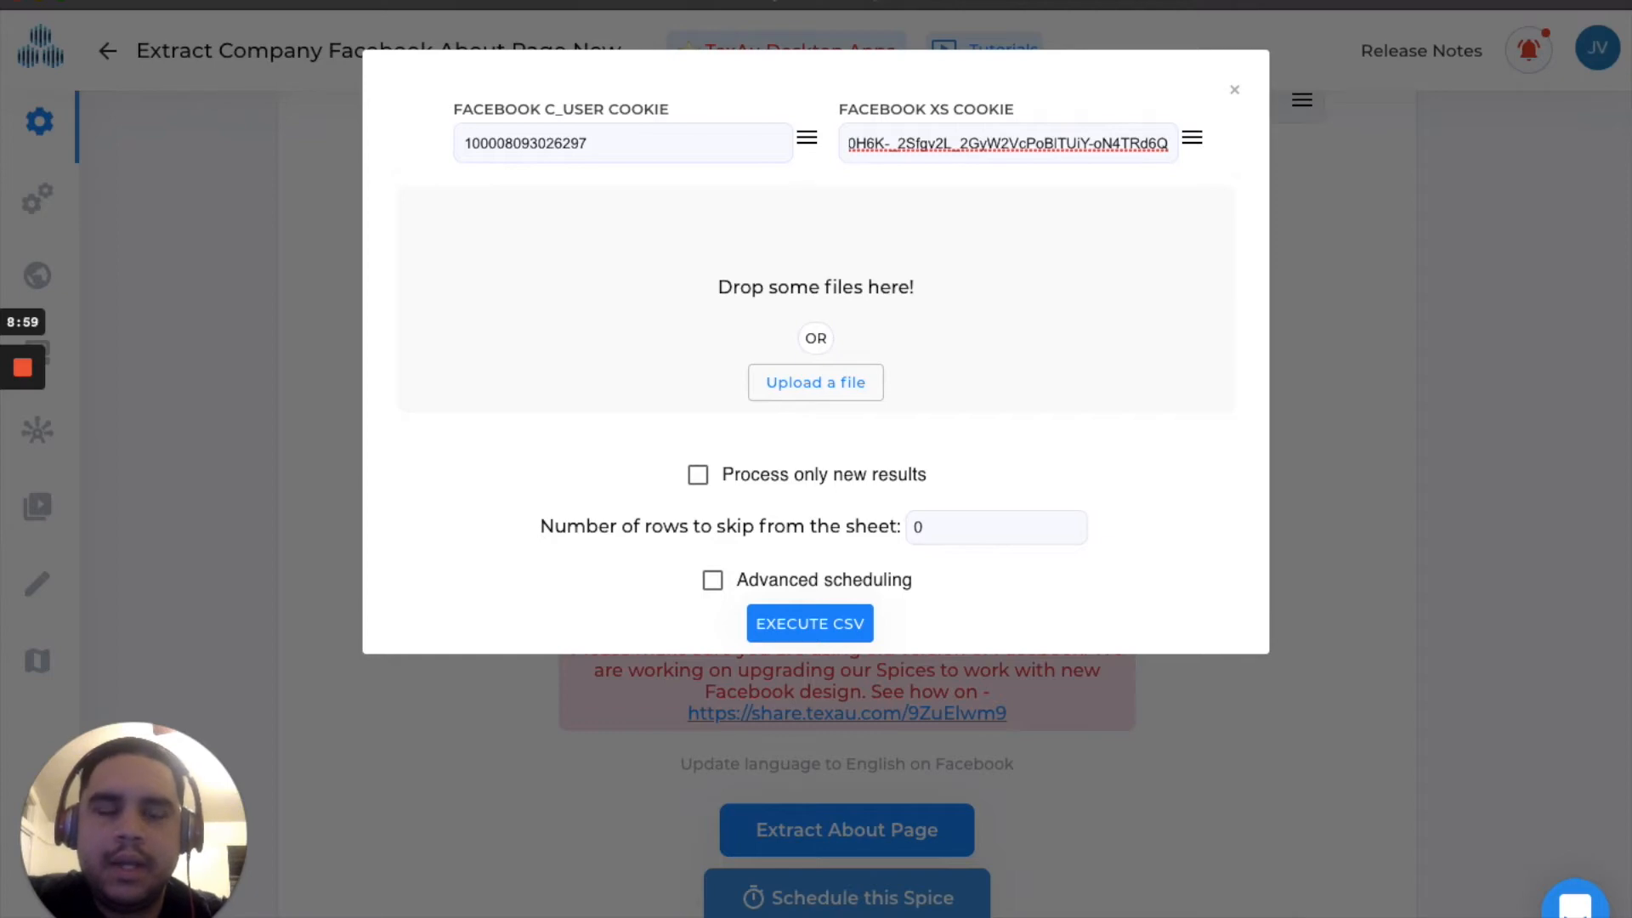
# Switch to the Demo CSV workbook in Excel, review its Save As settings for the CSV UTF-8 format, and leave without saving
pyautogui.click(1313, 902)
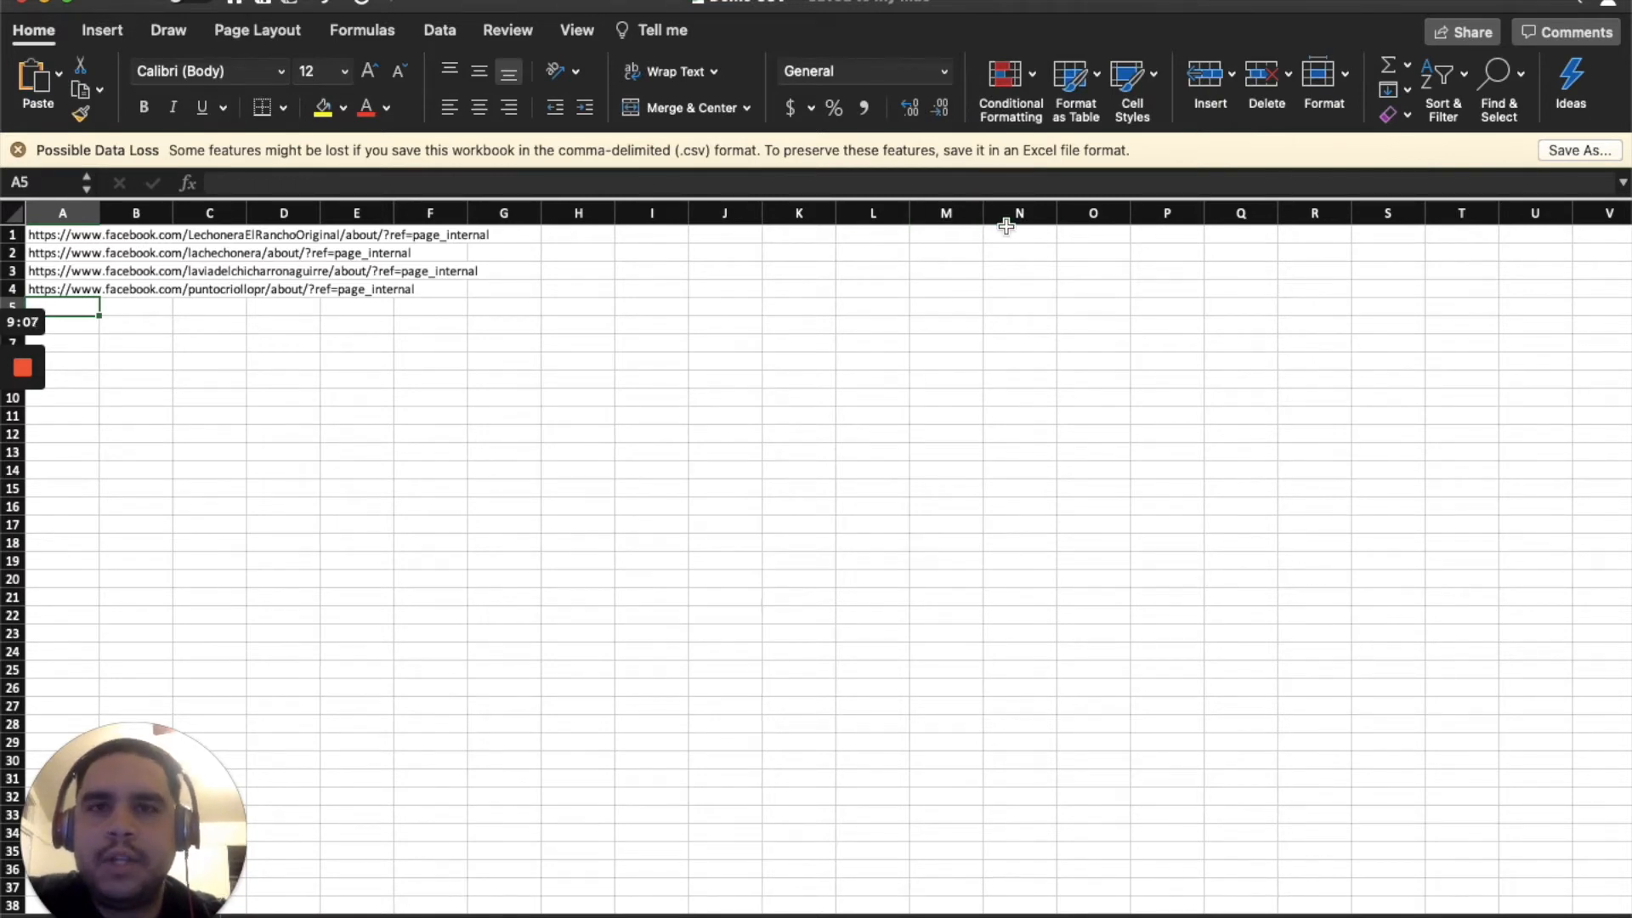
pyautogui.click(125, 2)
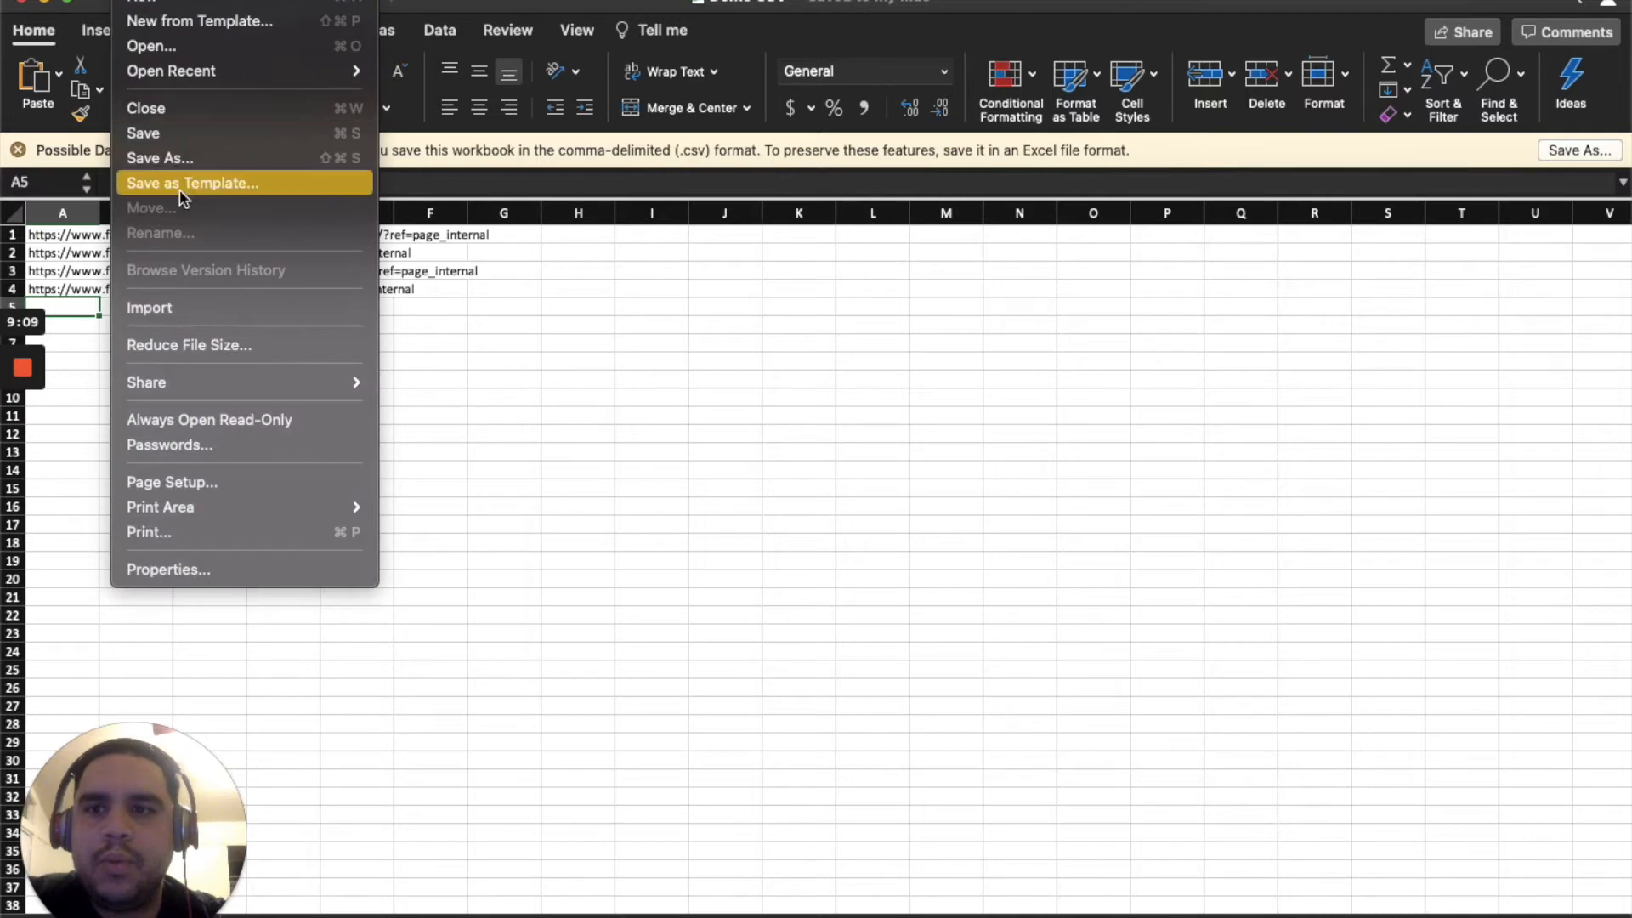
pyautogui.click(187, 160)
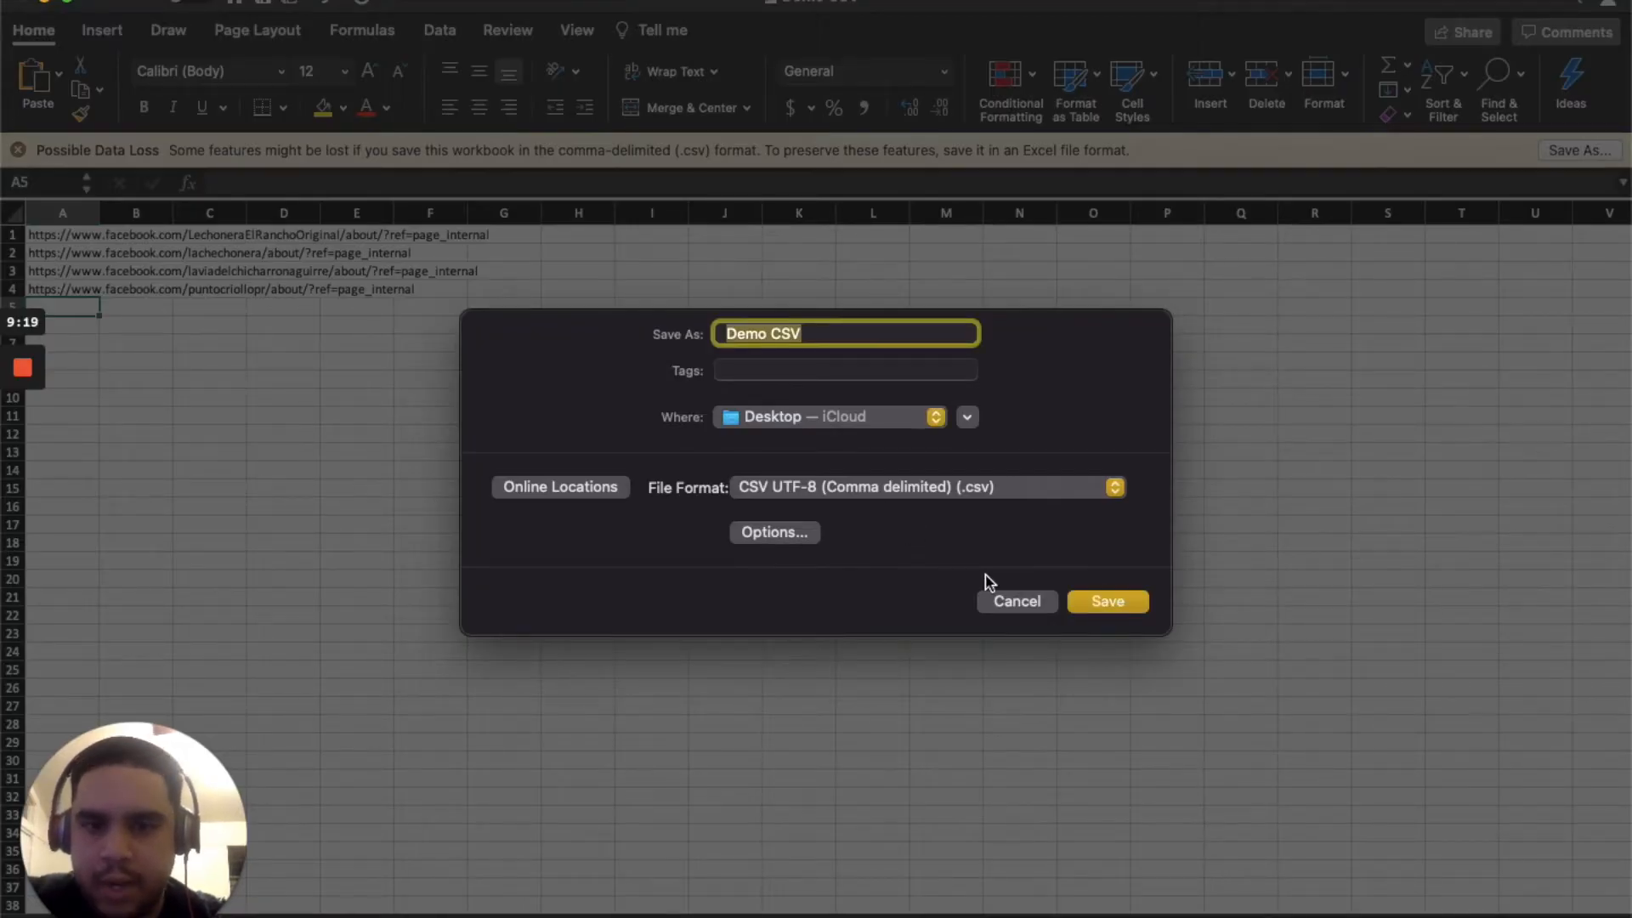
pyautogui.click(1017, 604)
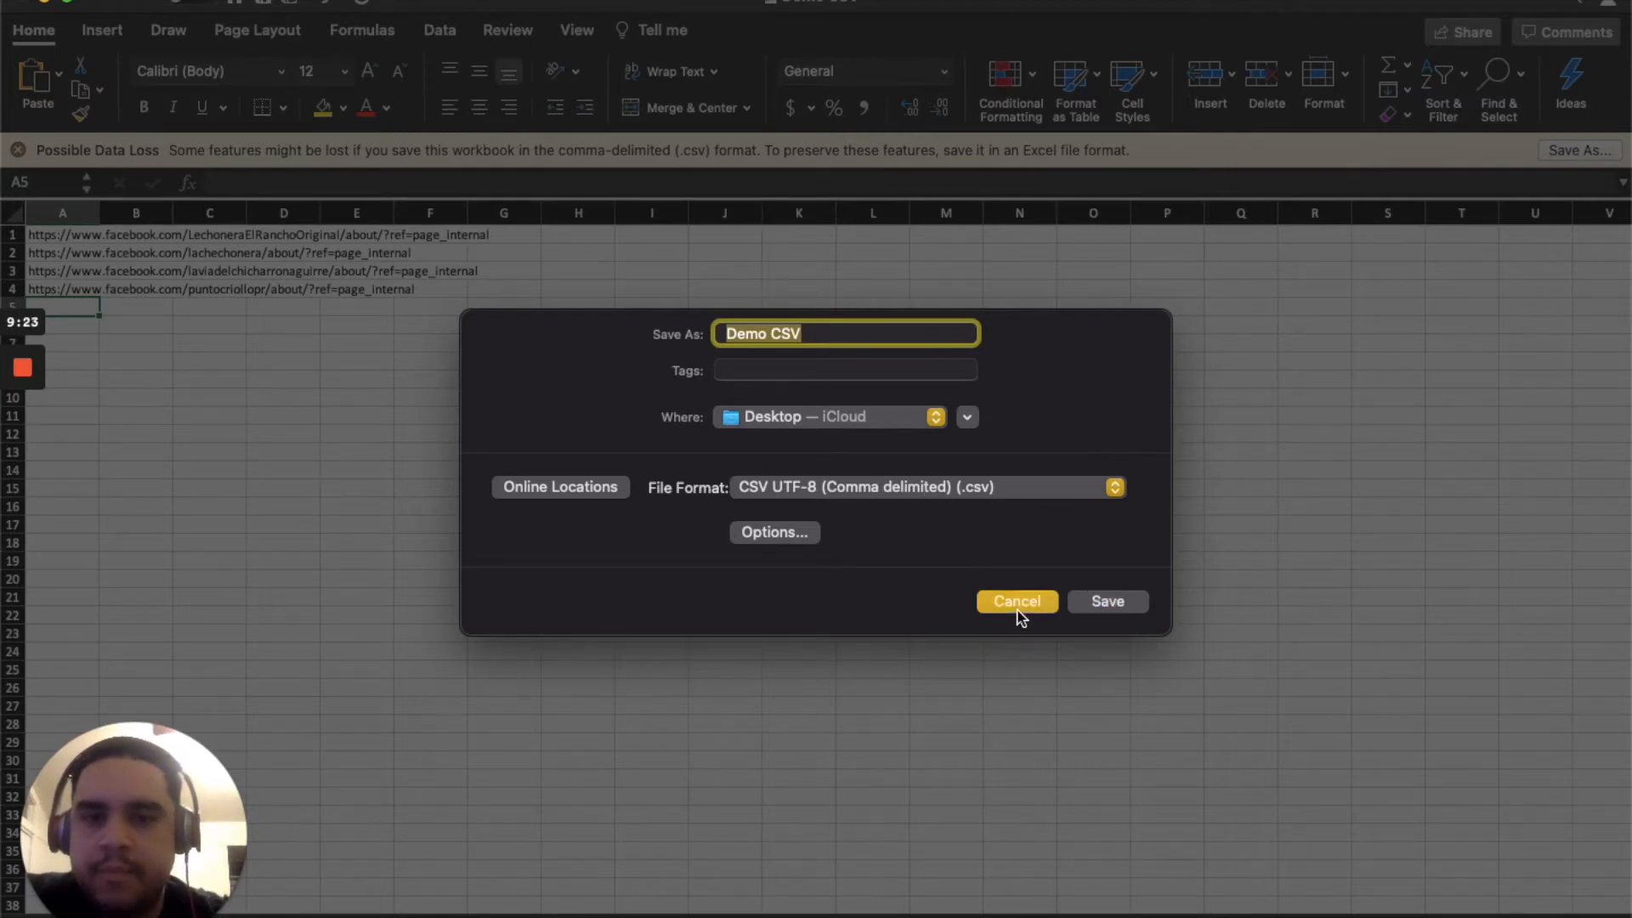
pyautogui.click(47, 7)
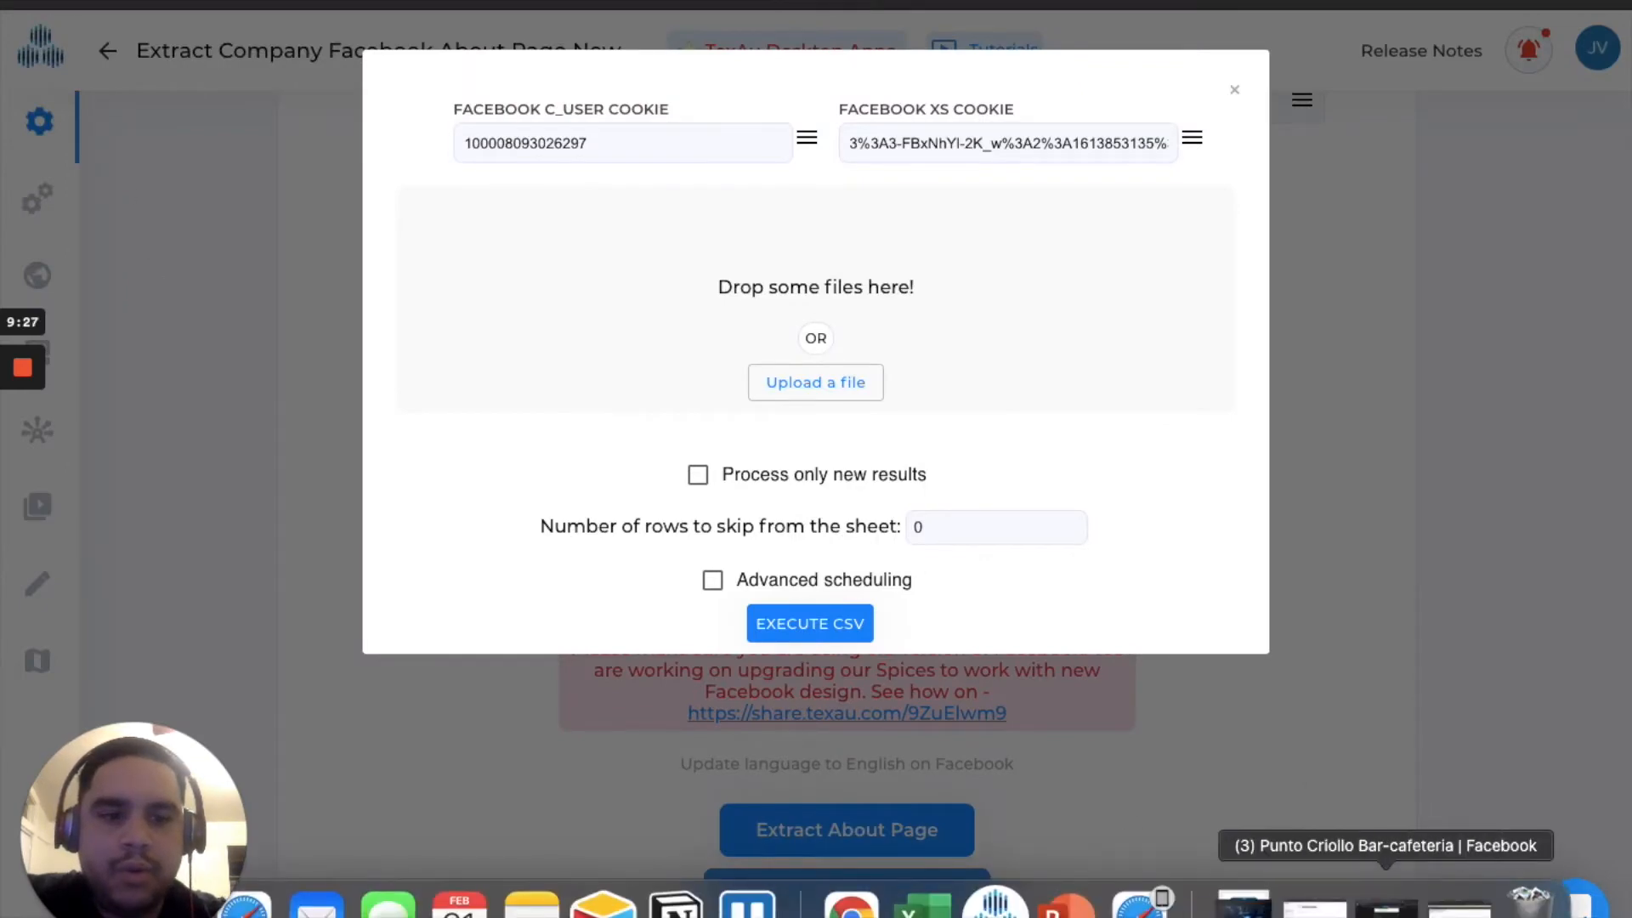
# Switch to the Punto Criollo Bar-cafeteria Facebook page, look through its additional sections, and go to its Home section
pyautogui.click(1386, 906)
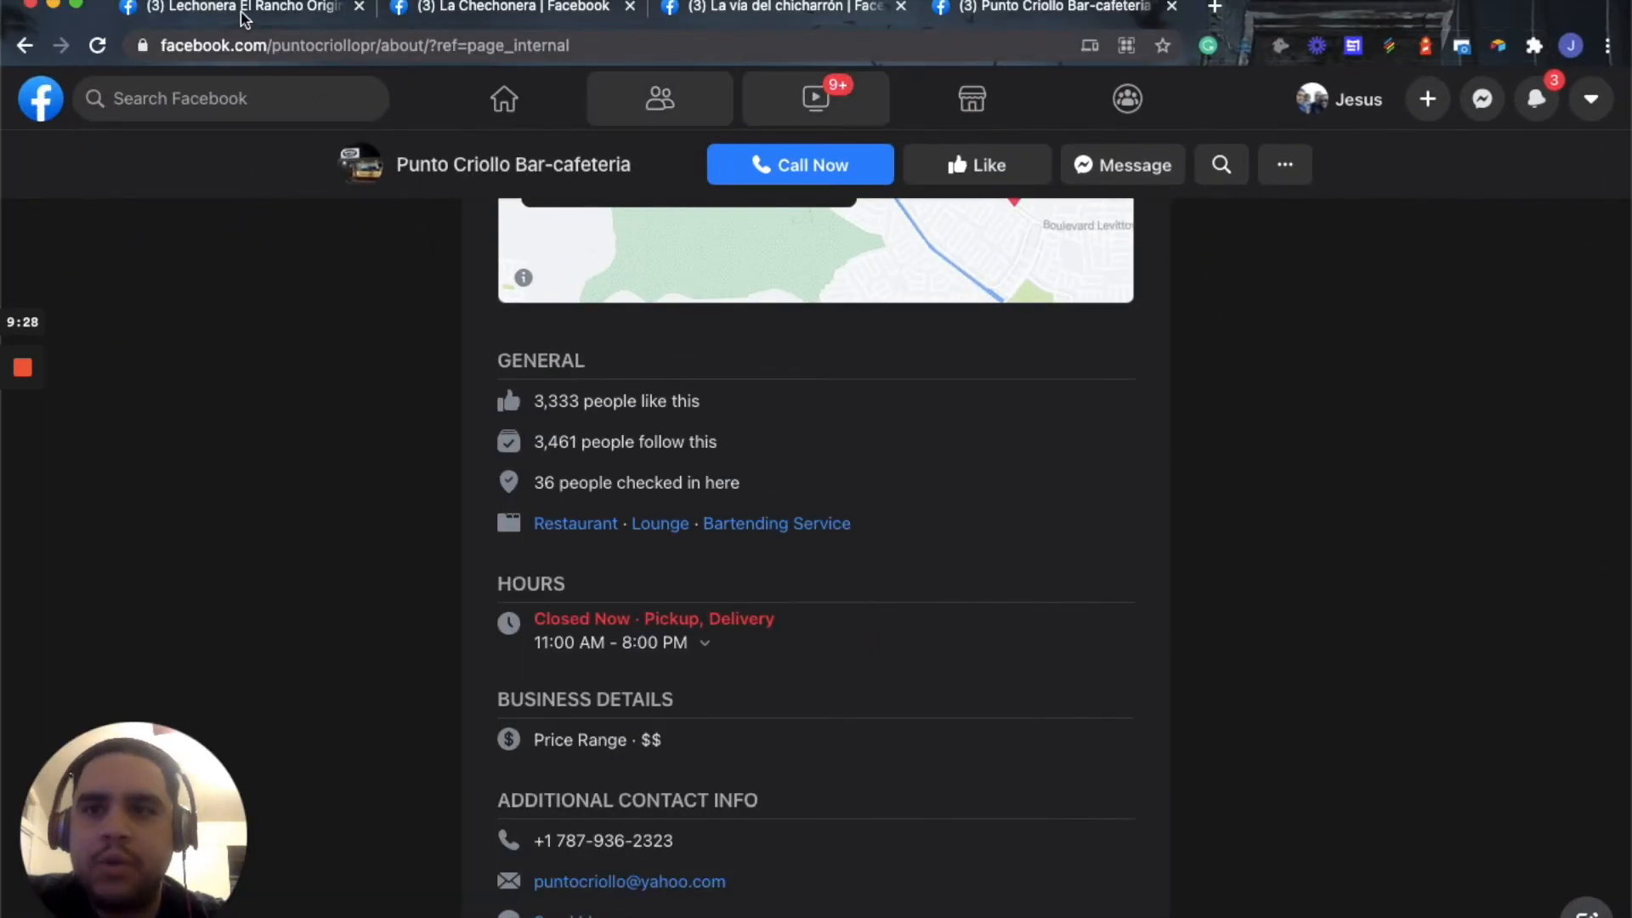
pyautogui.scroll(10, 440, 233)
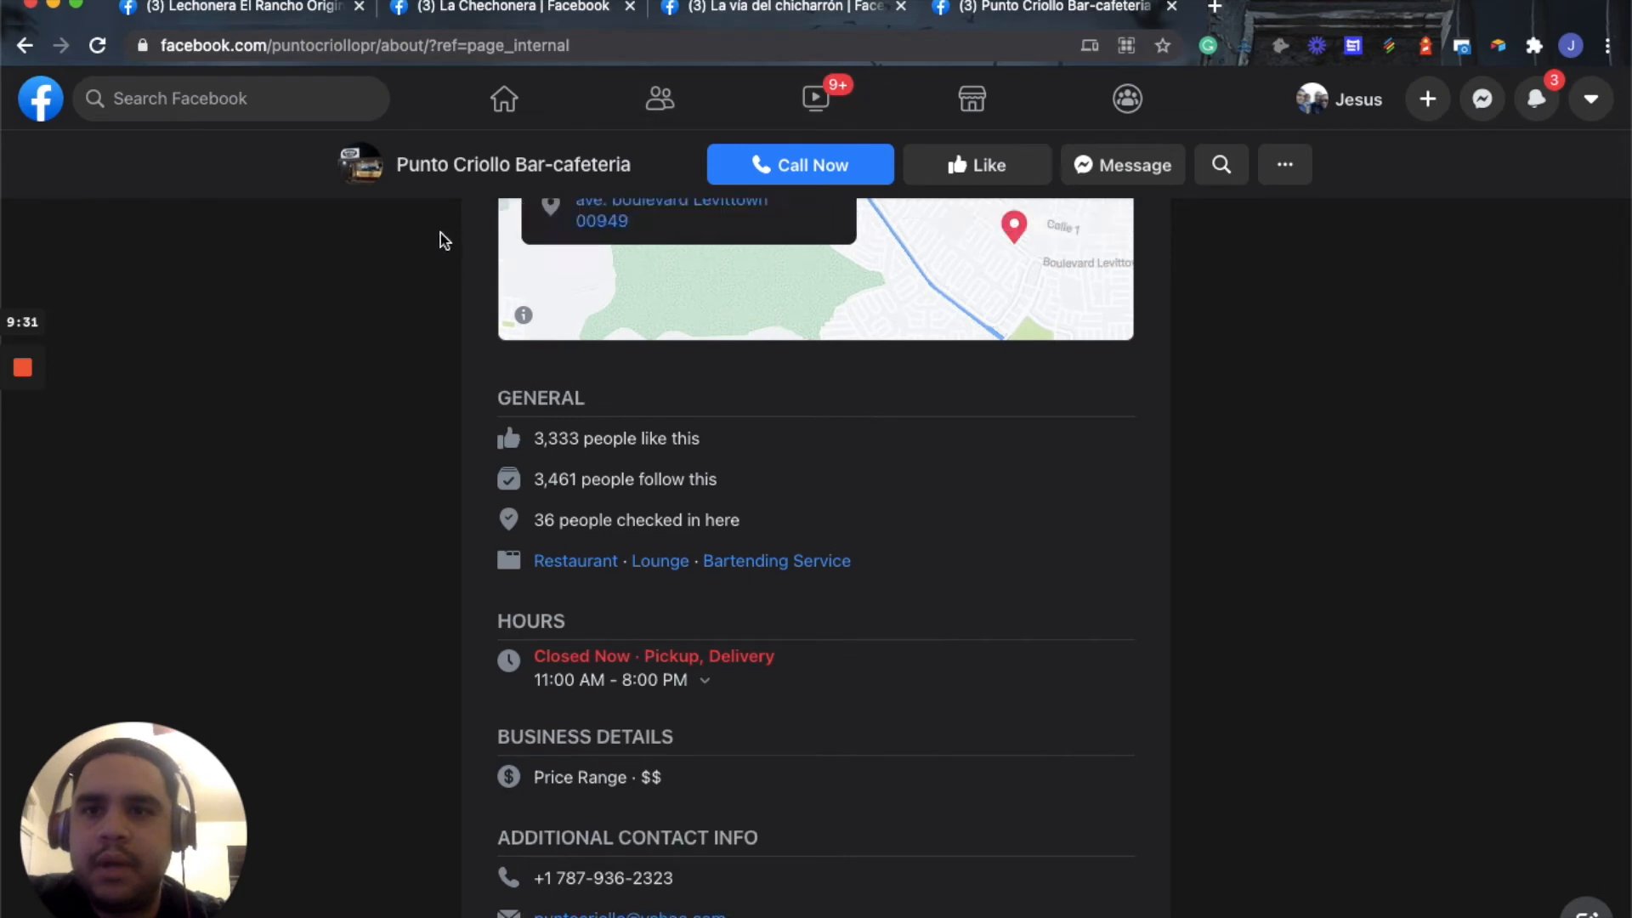
pyautogui.scroll(-3, 627, 649)
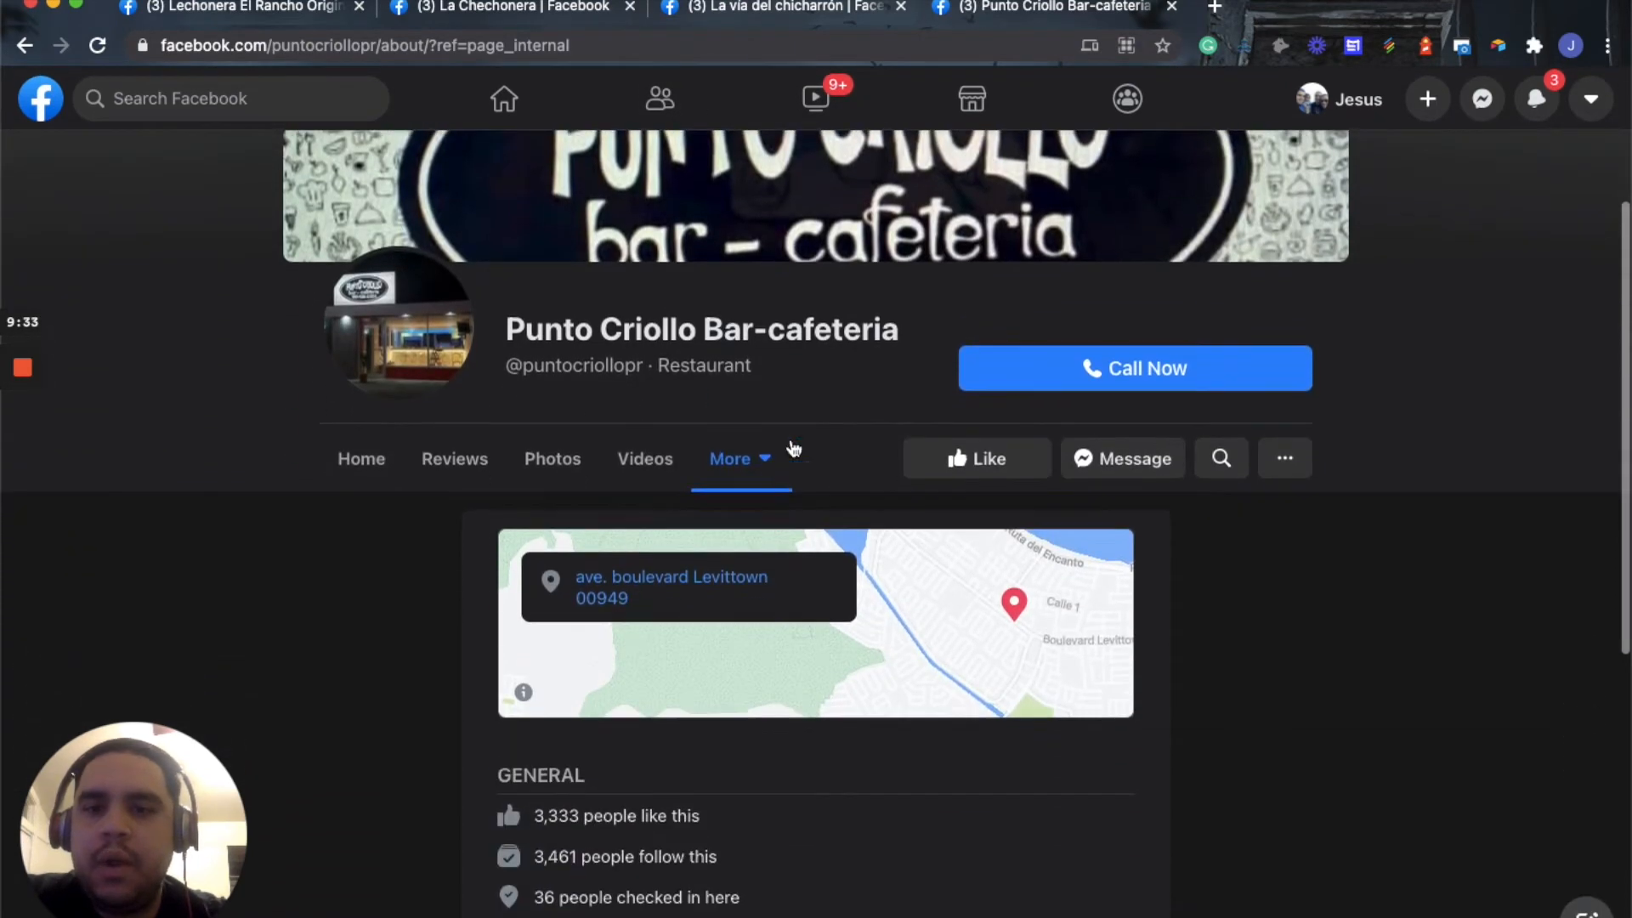
pyautogui.click(734, 472)
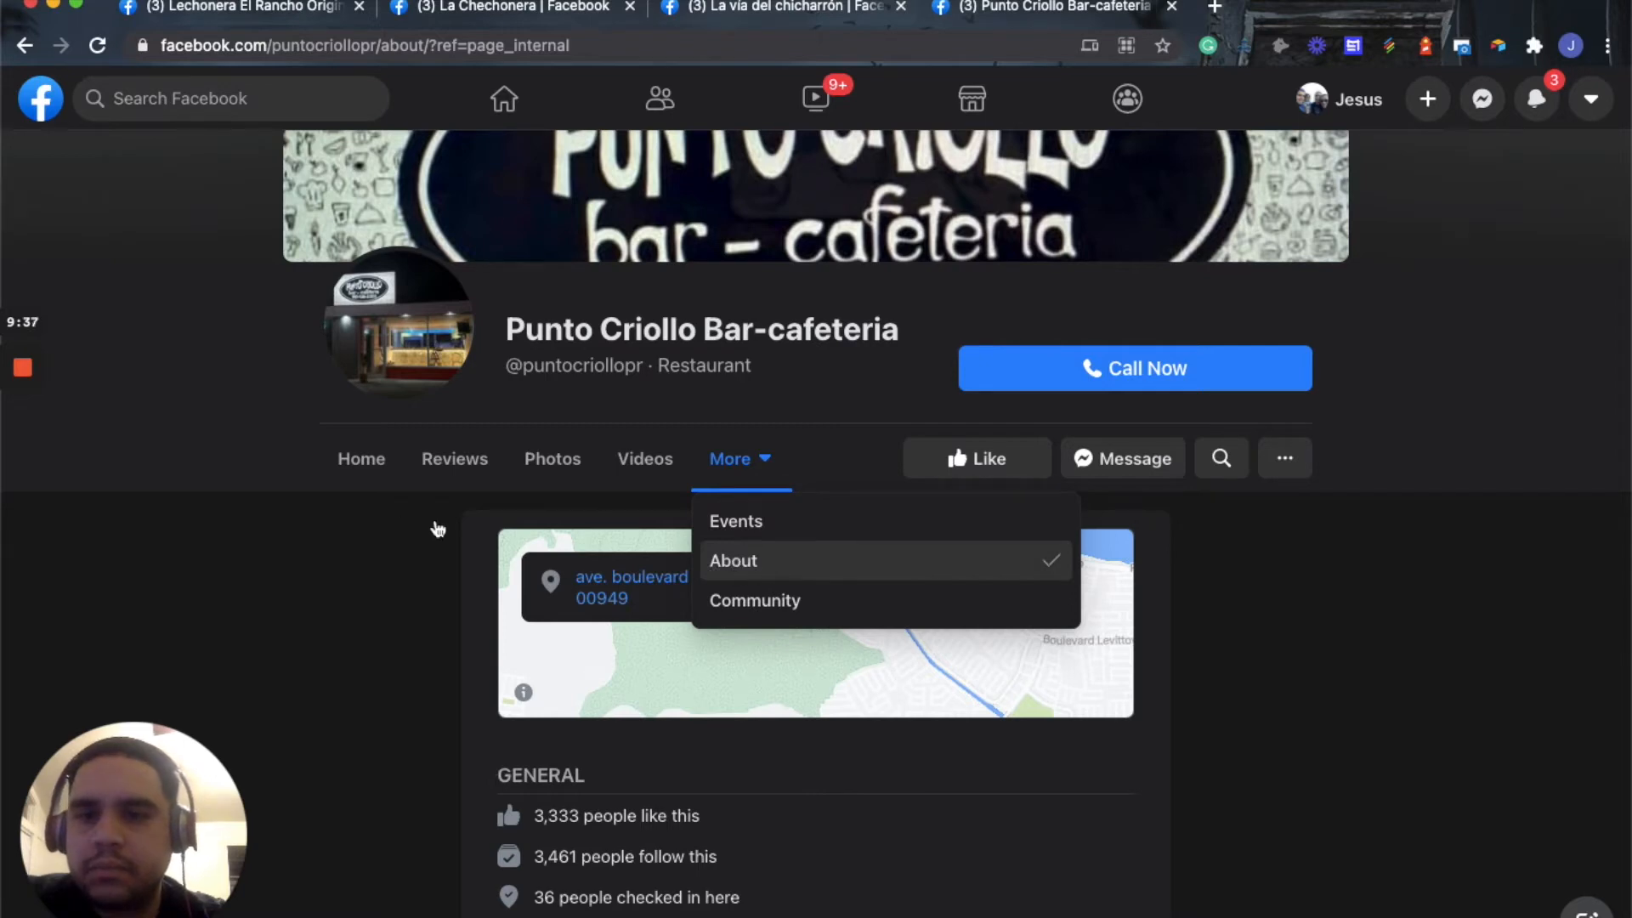
pyautogui.click(348, 465)
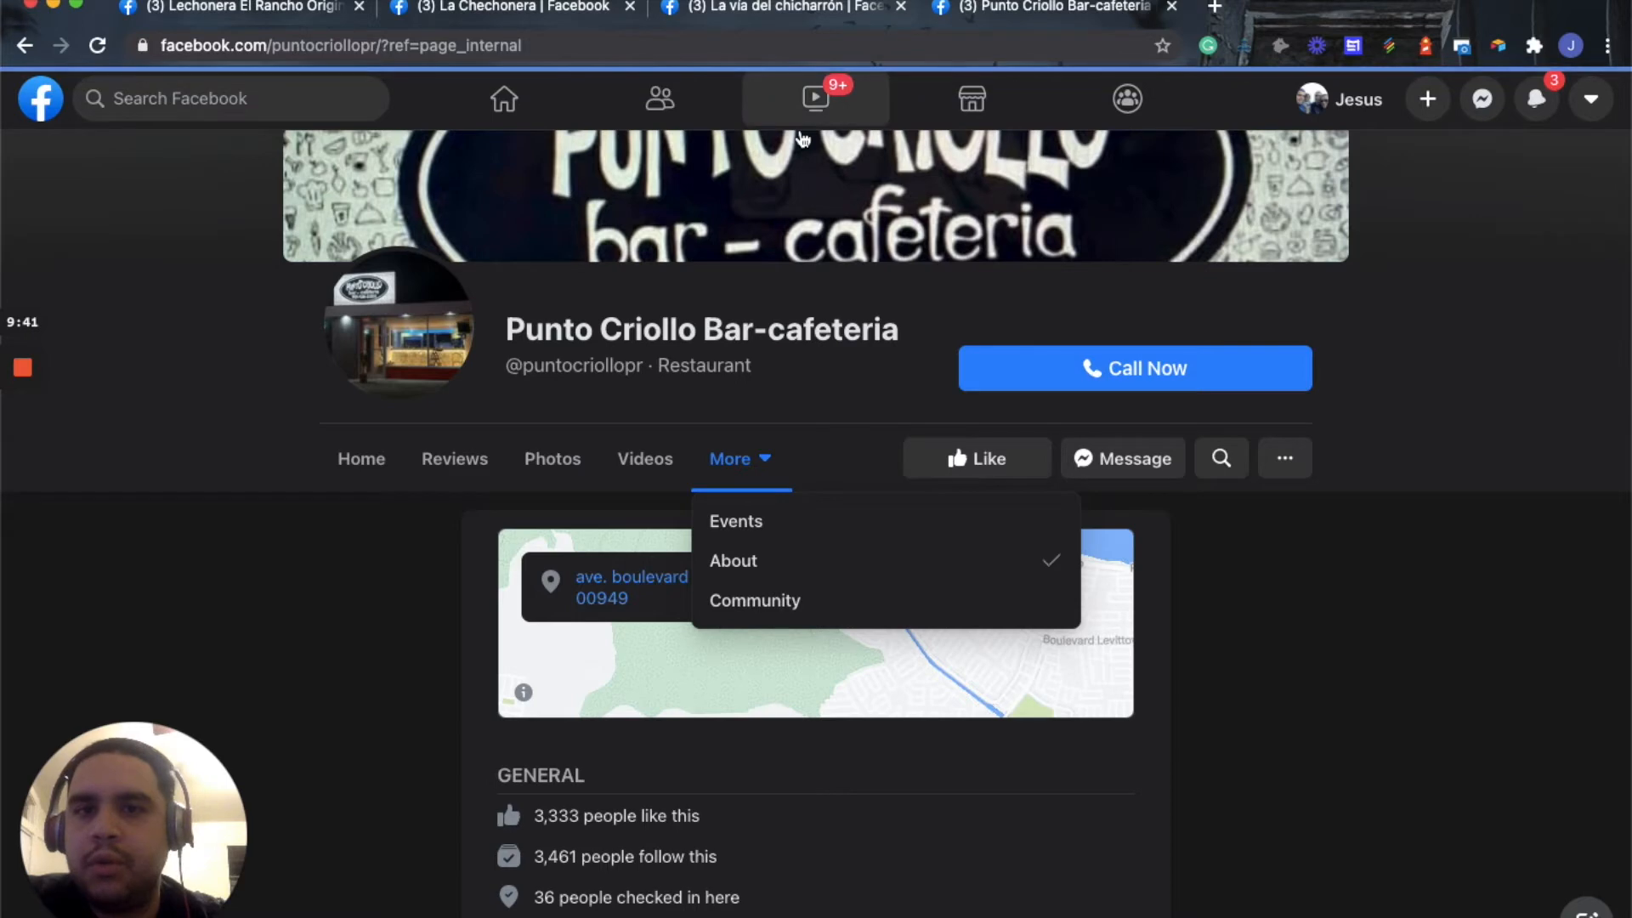
# Dismiss the chat window, open the restaurant's About section, and select the full page URL
pyautogui.scroll(-1, 778, 258)
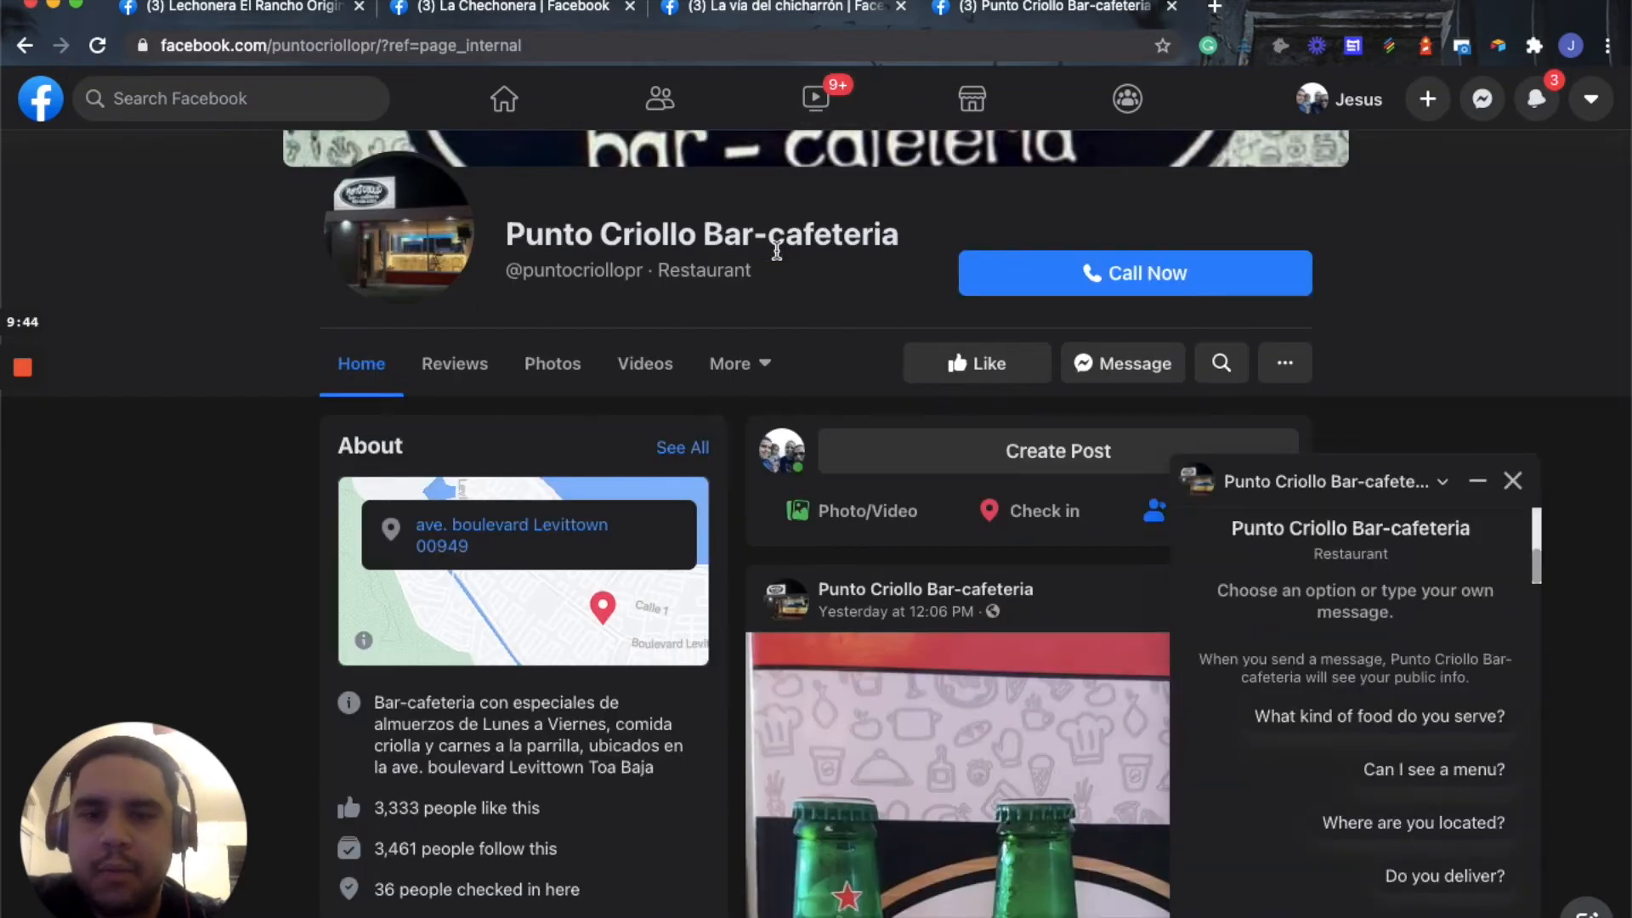
pyautogui.click(1513, 481)
pyautogui.click(730, 372)
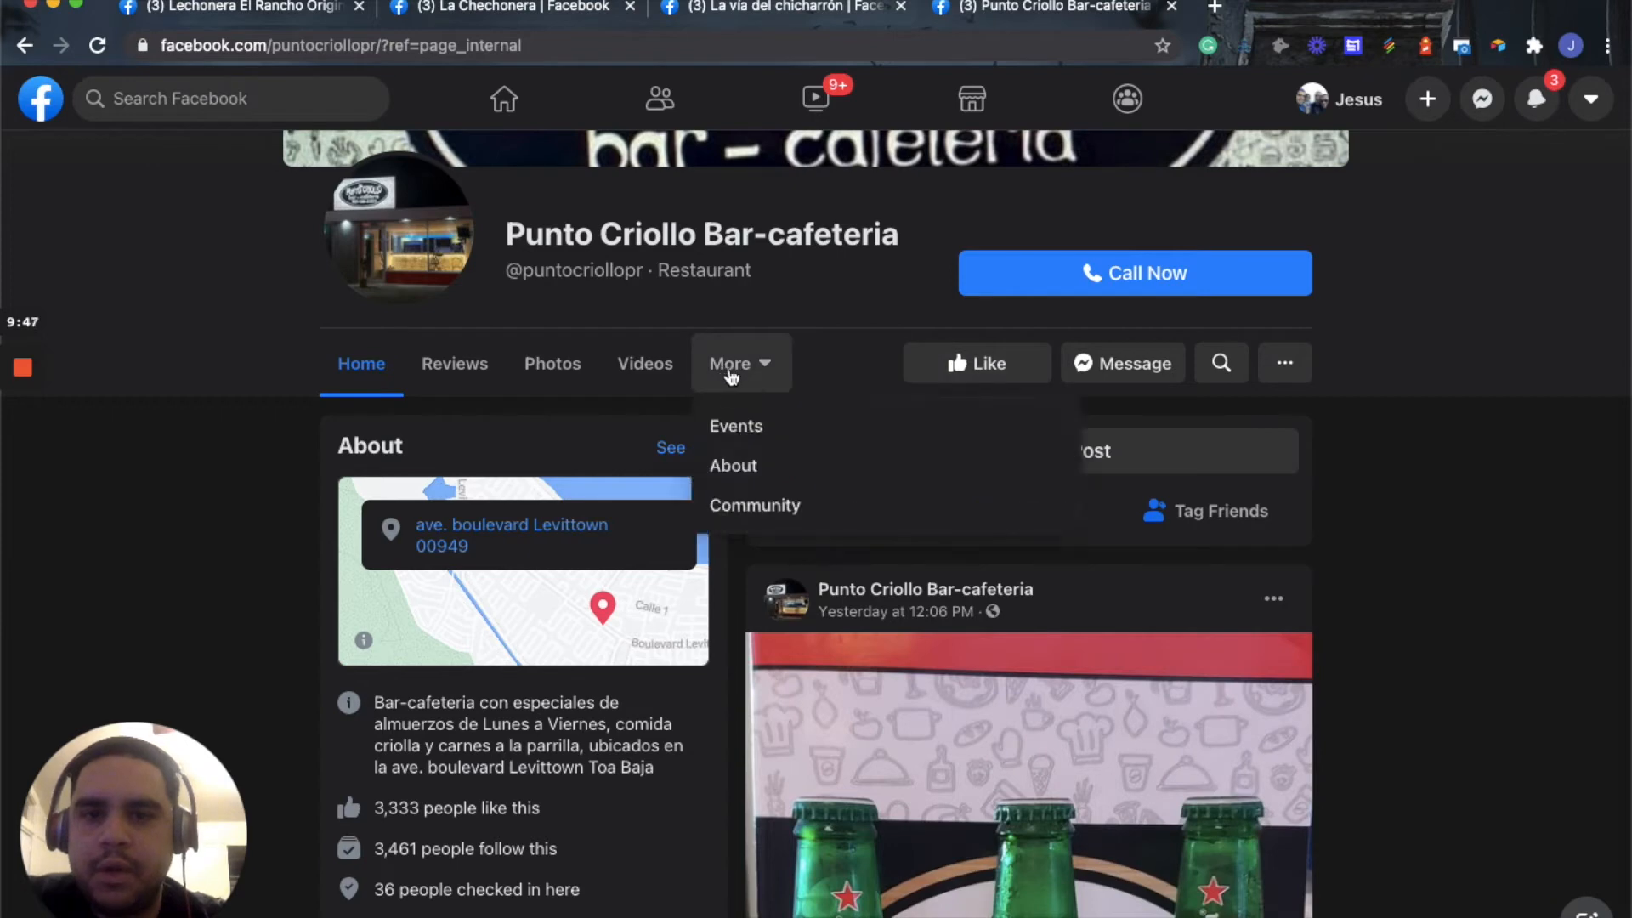
pyautogui.click(736, 476)
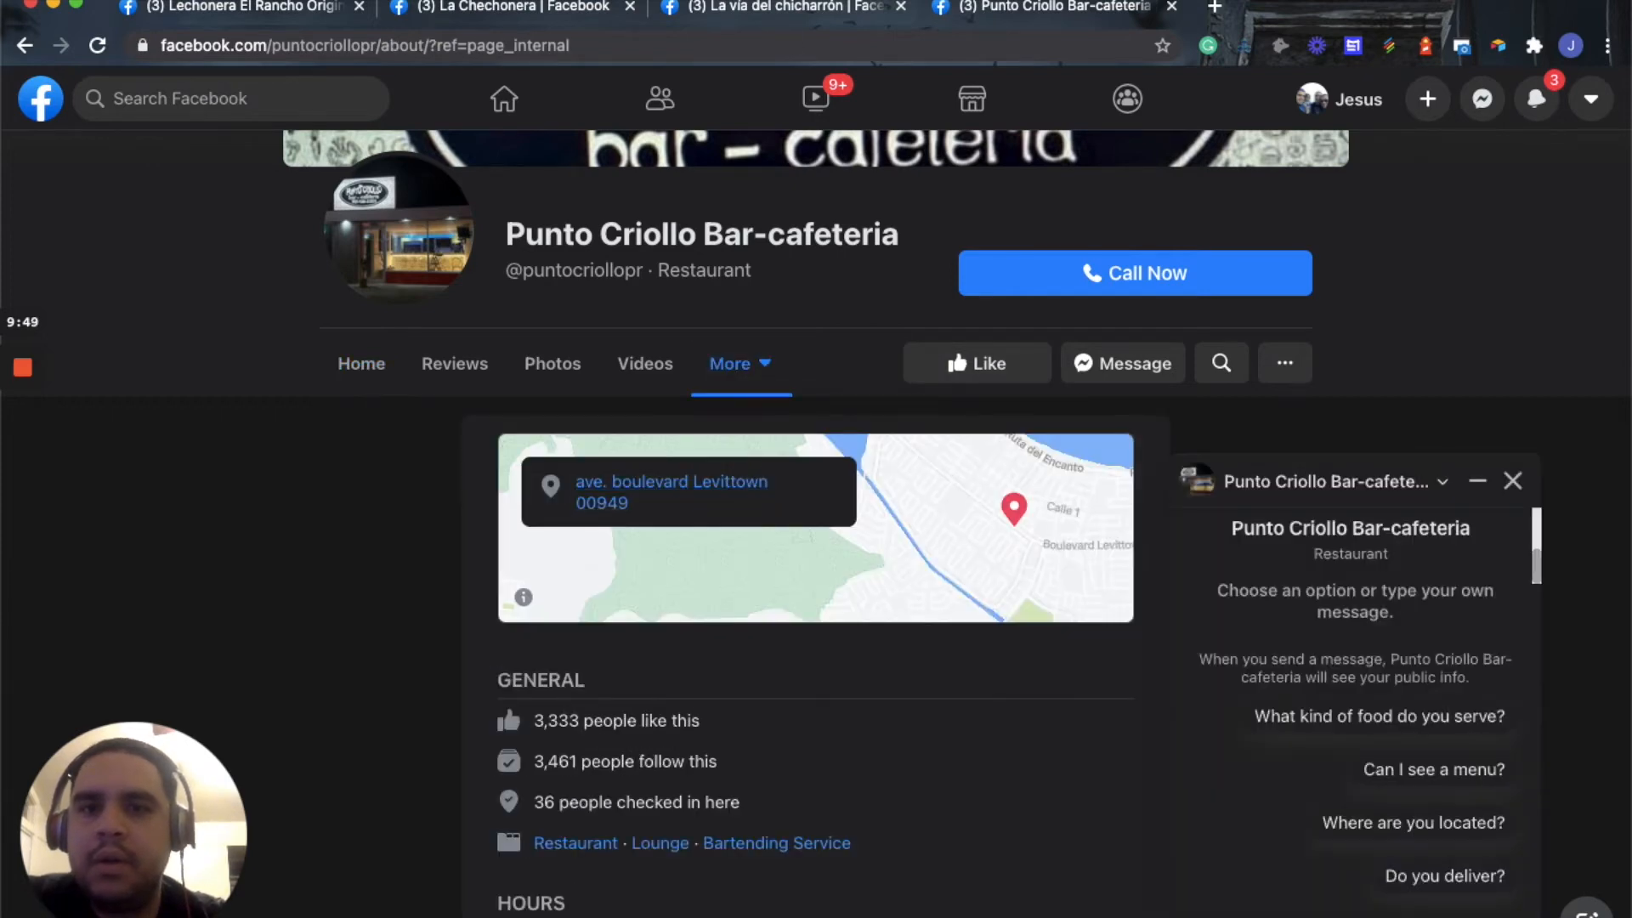
pyautogui.click(810, 48)
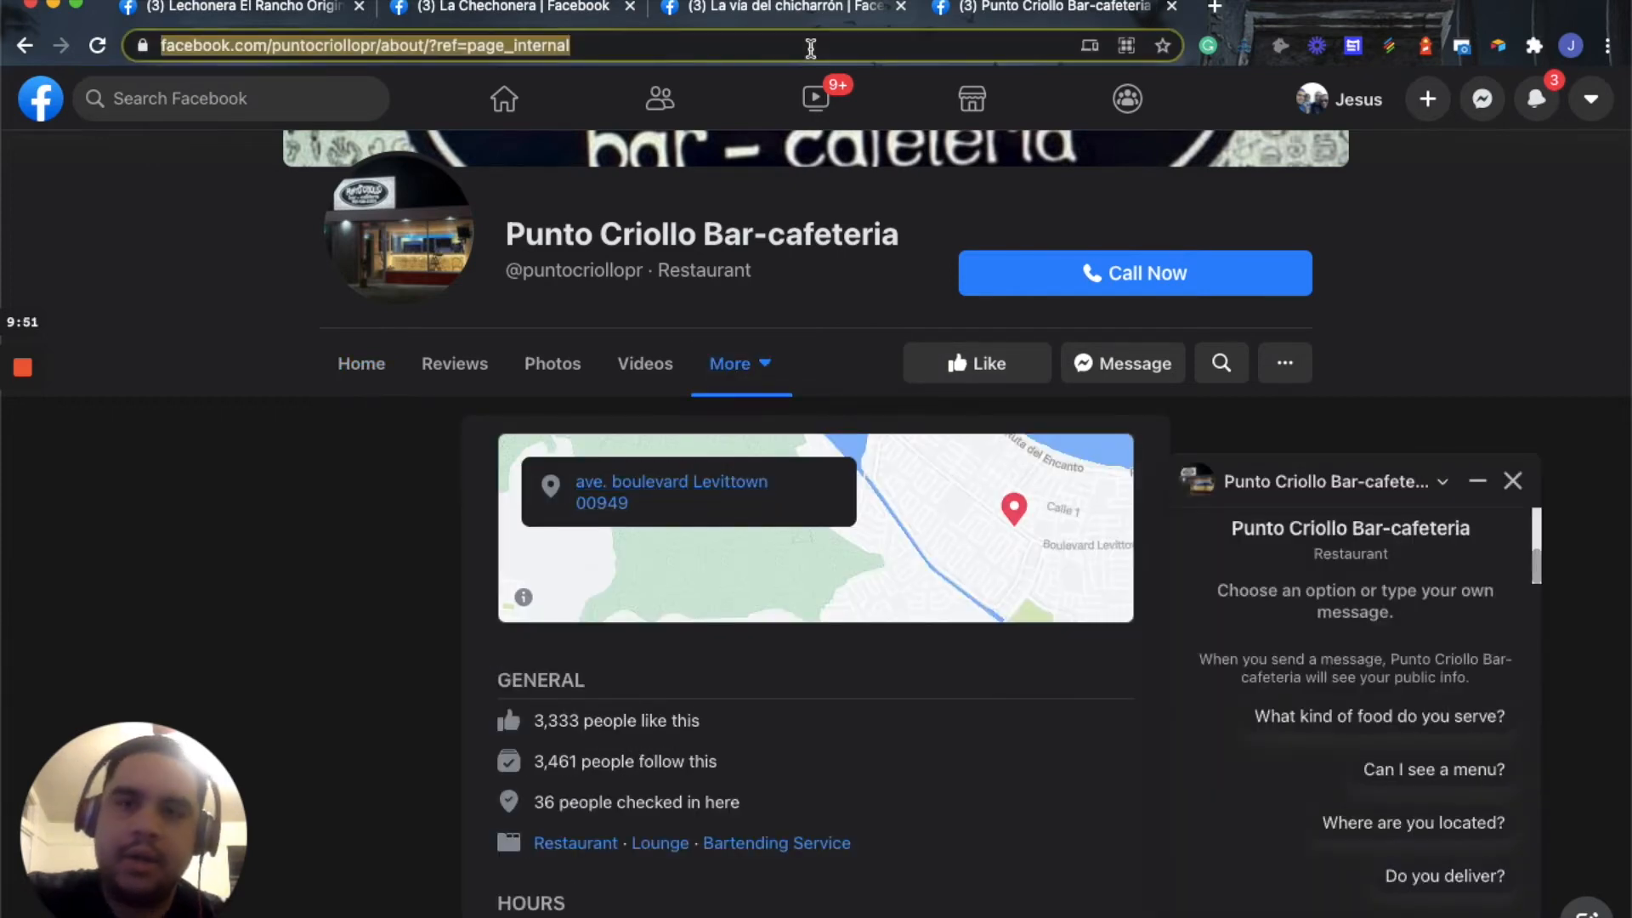
# Compare the URLs in the Demo CSV sheet with the La Chechonera, La vía del chicharrón and Punto Criollo About pages, and return to TexAu
pyautogui.click(1411, 902)
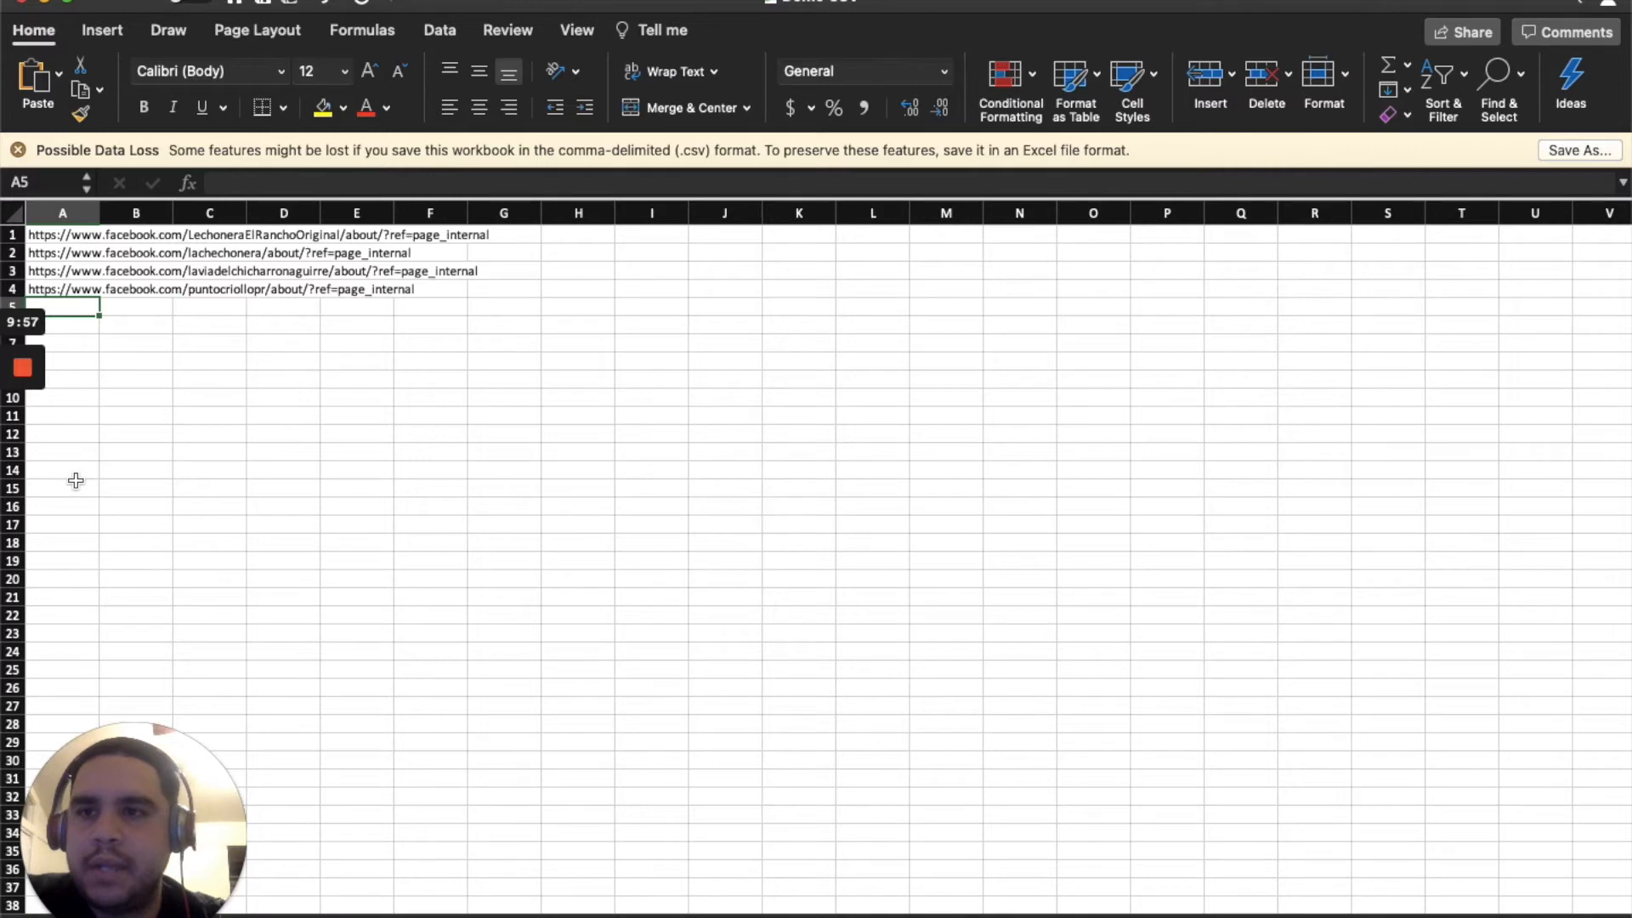
pyautogui.click(49, 4)
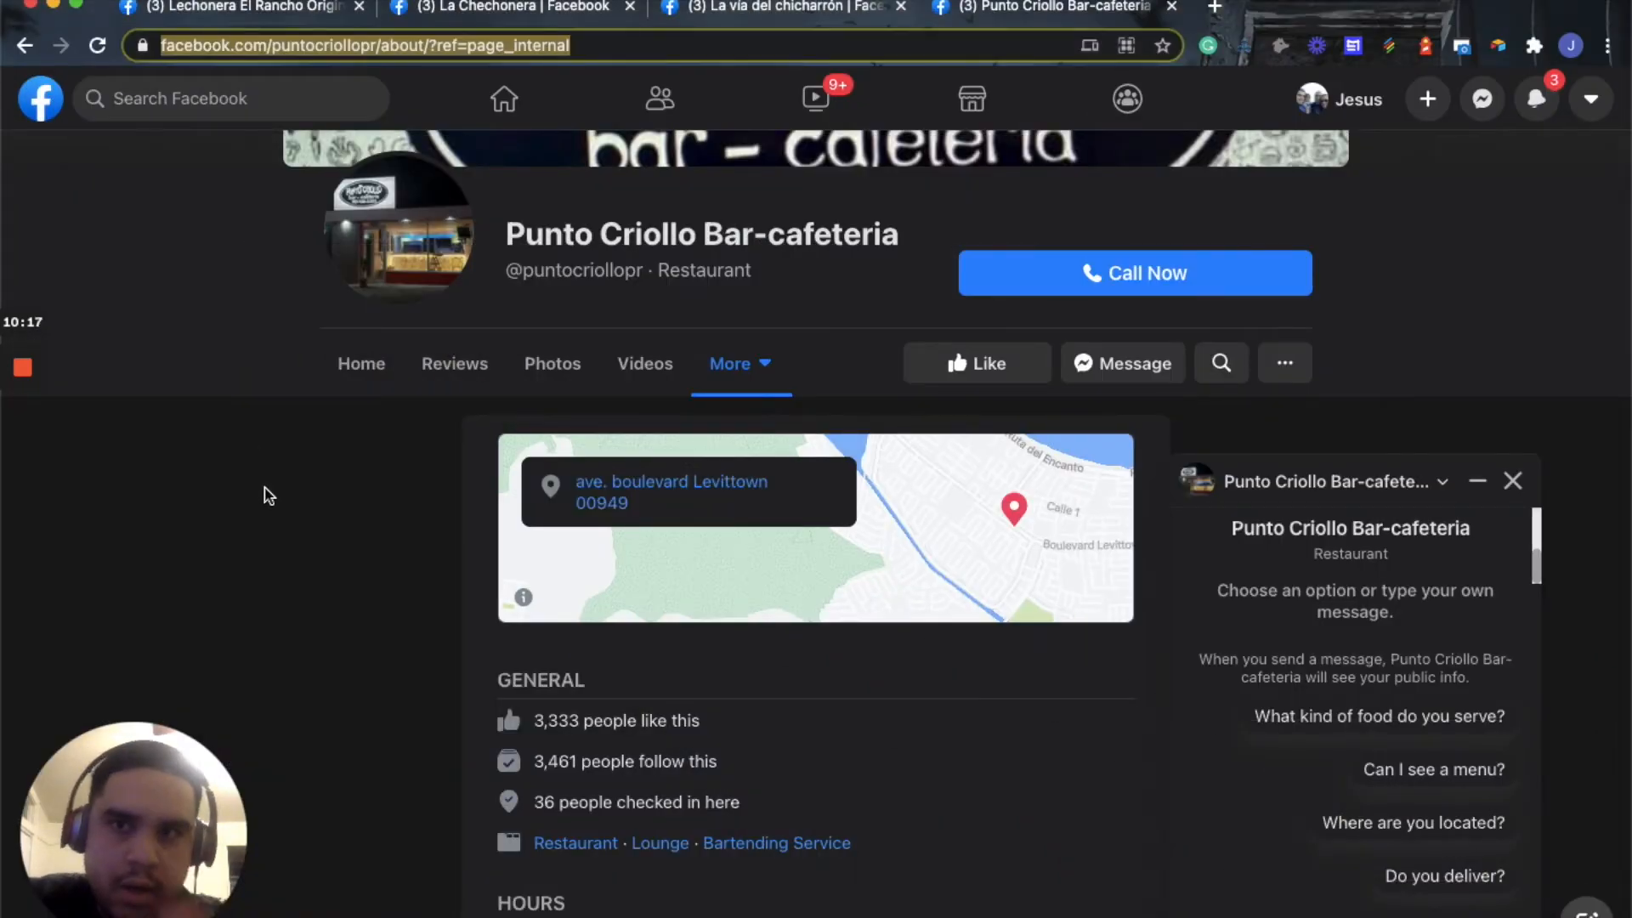
pyautogui.click(548, 11)
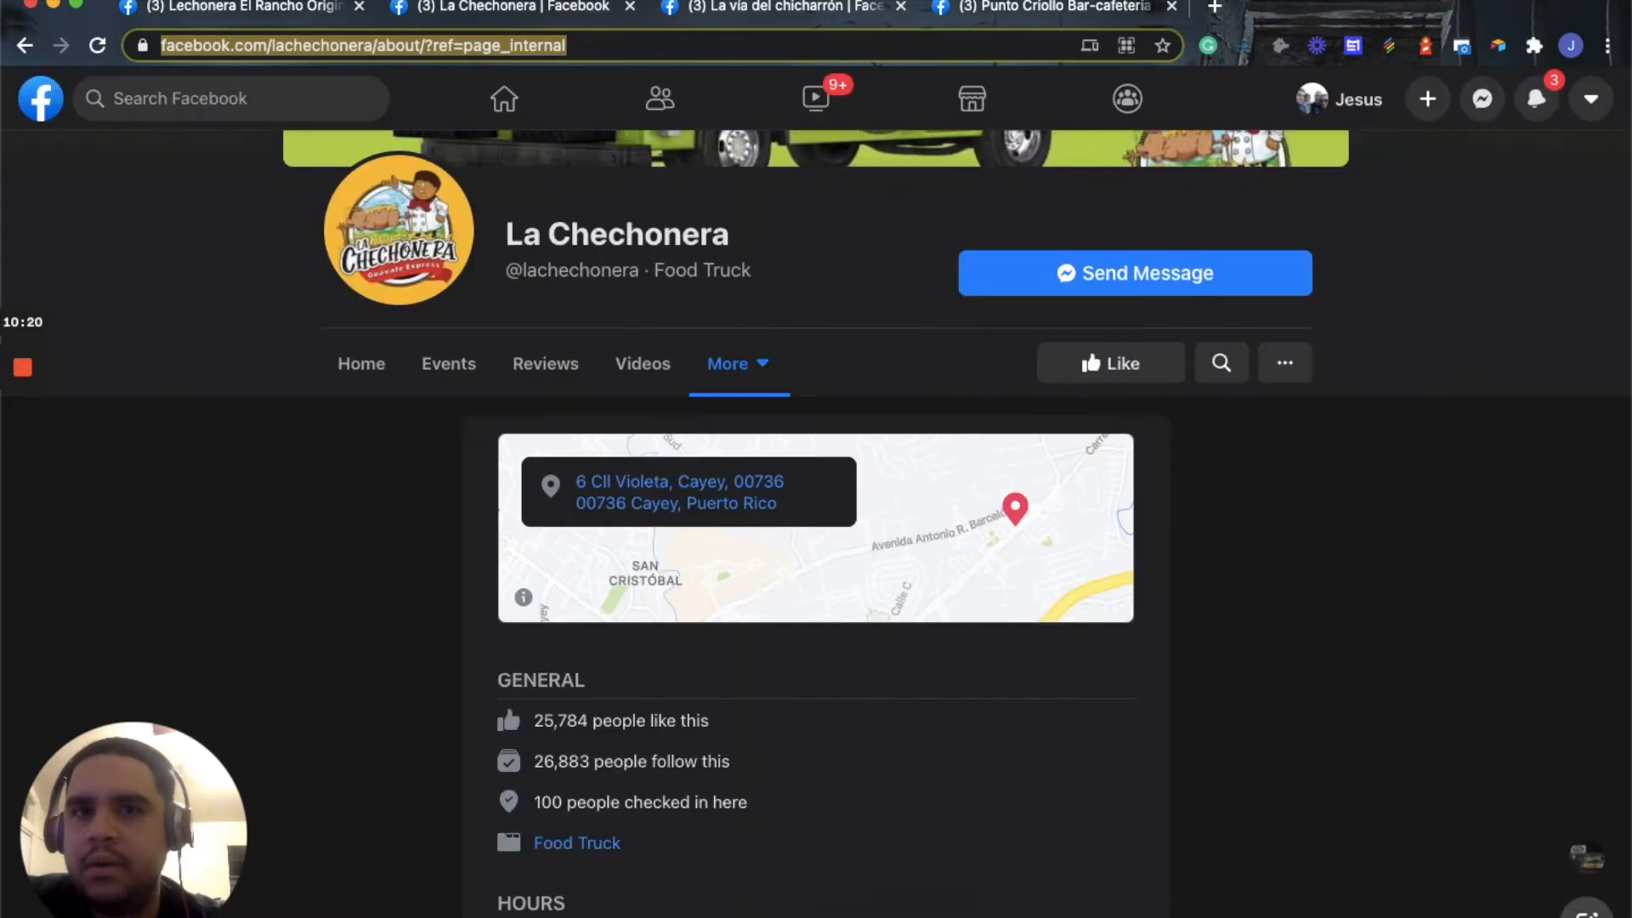
pyautogui.click(773, 10)
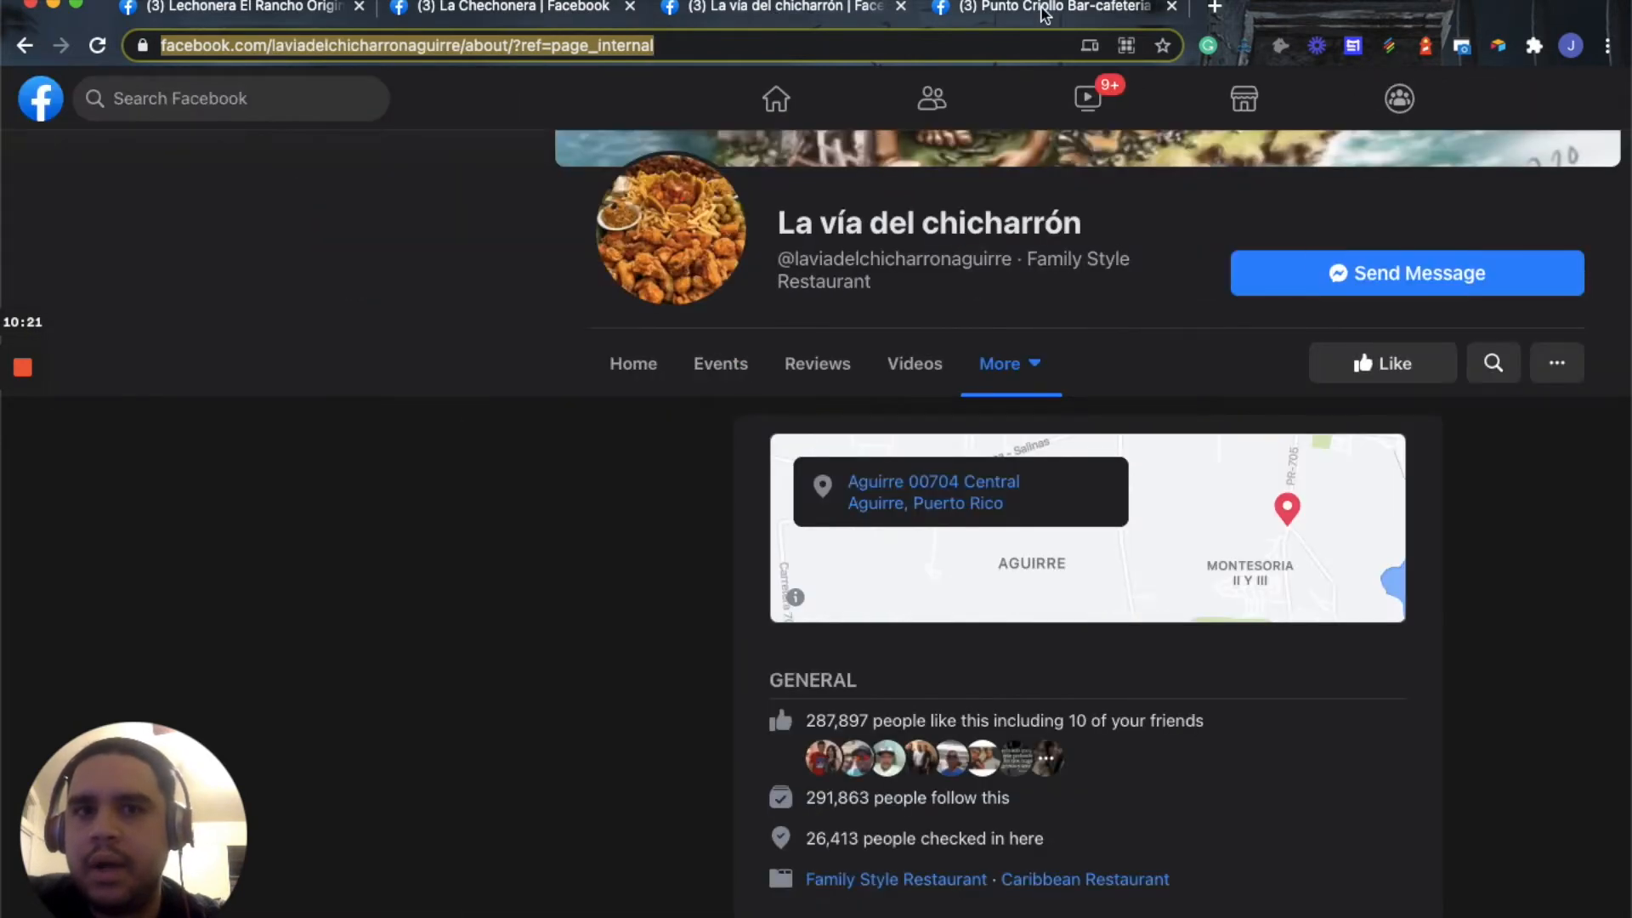
pyautogui.click(1045, 10)
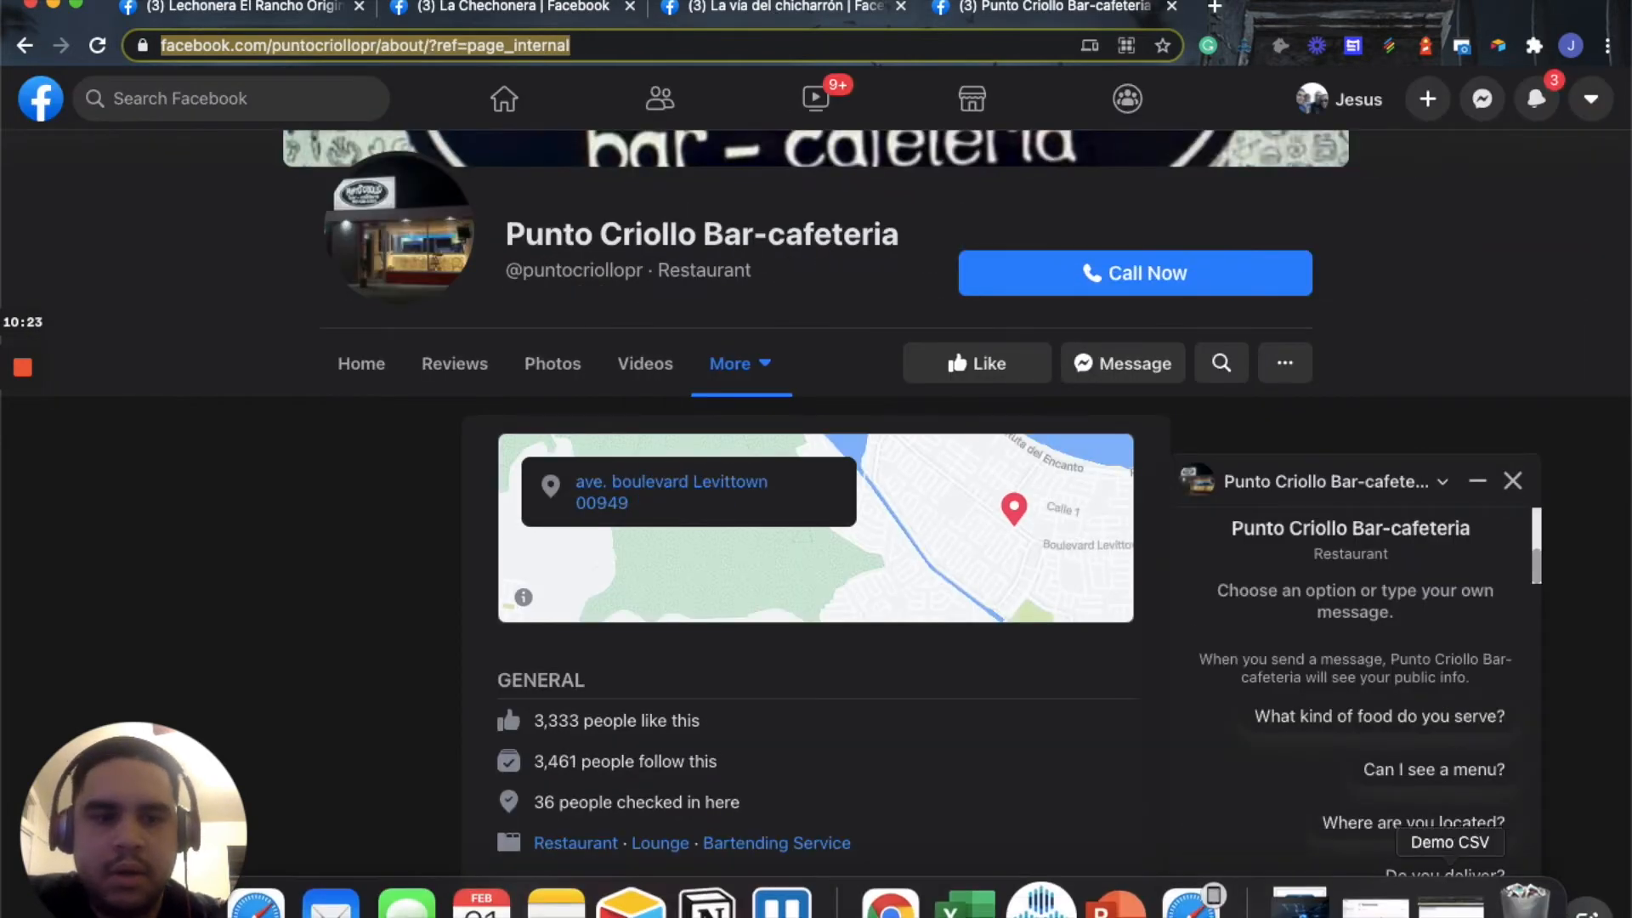
pyautogui.click(1450, 903)
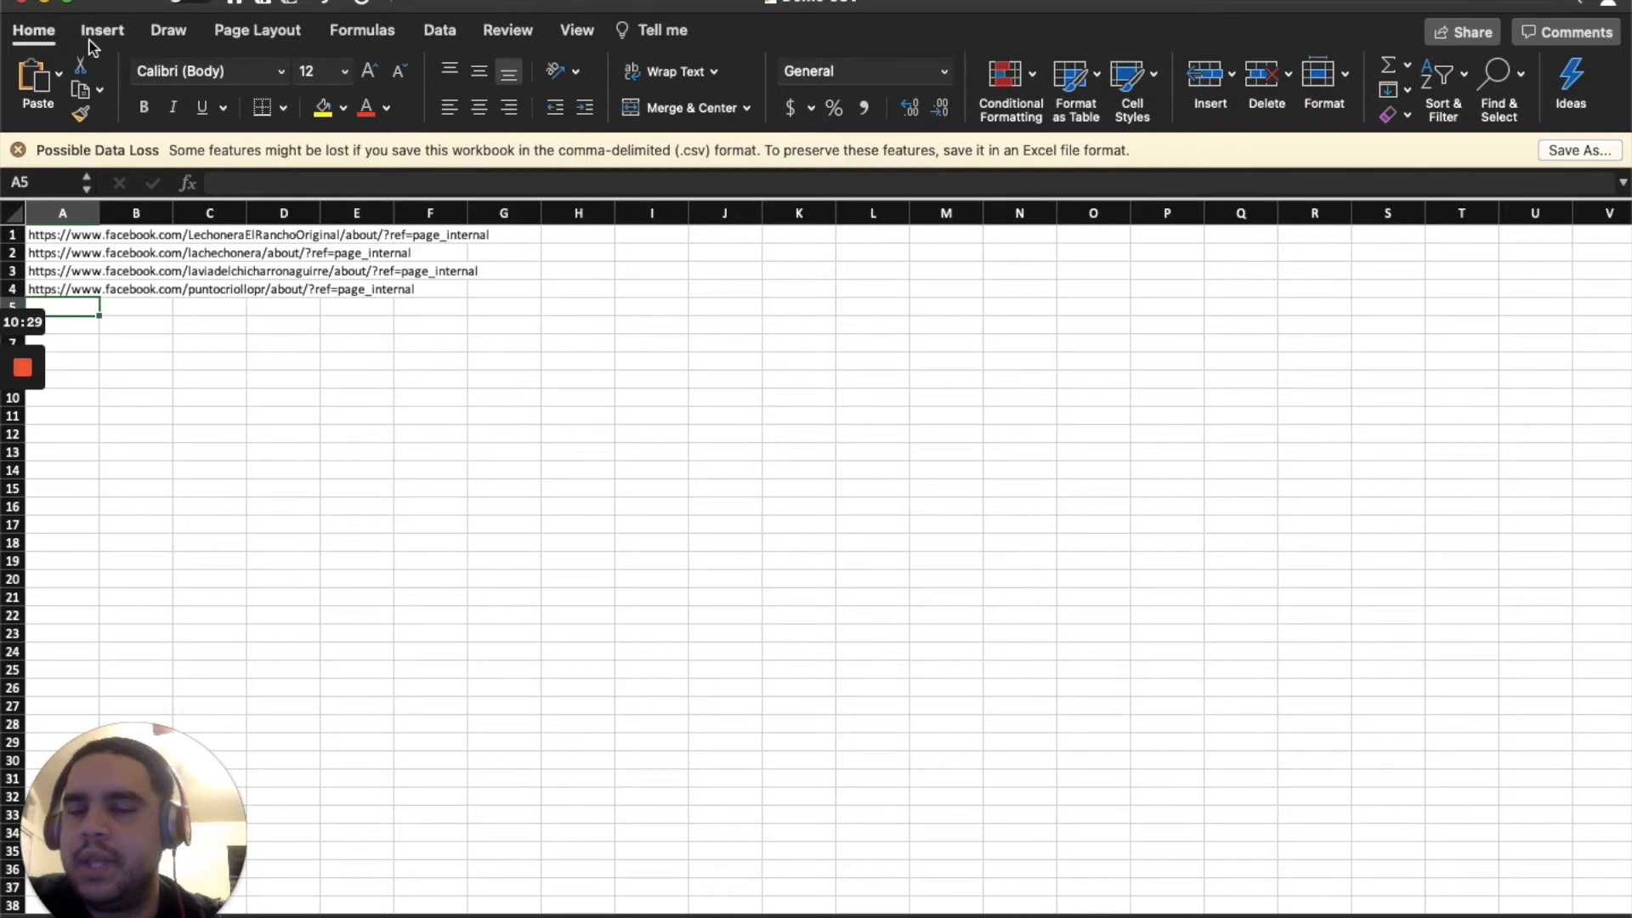
pyautogui.click(45, 3)
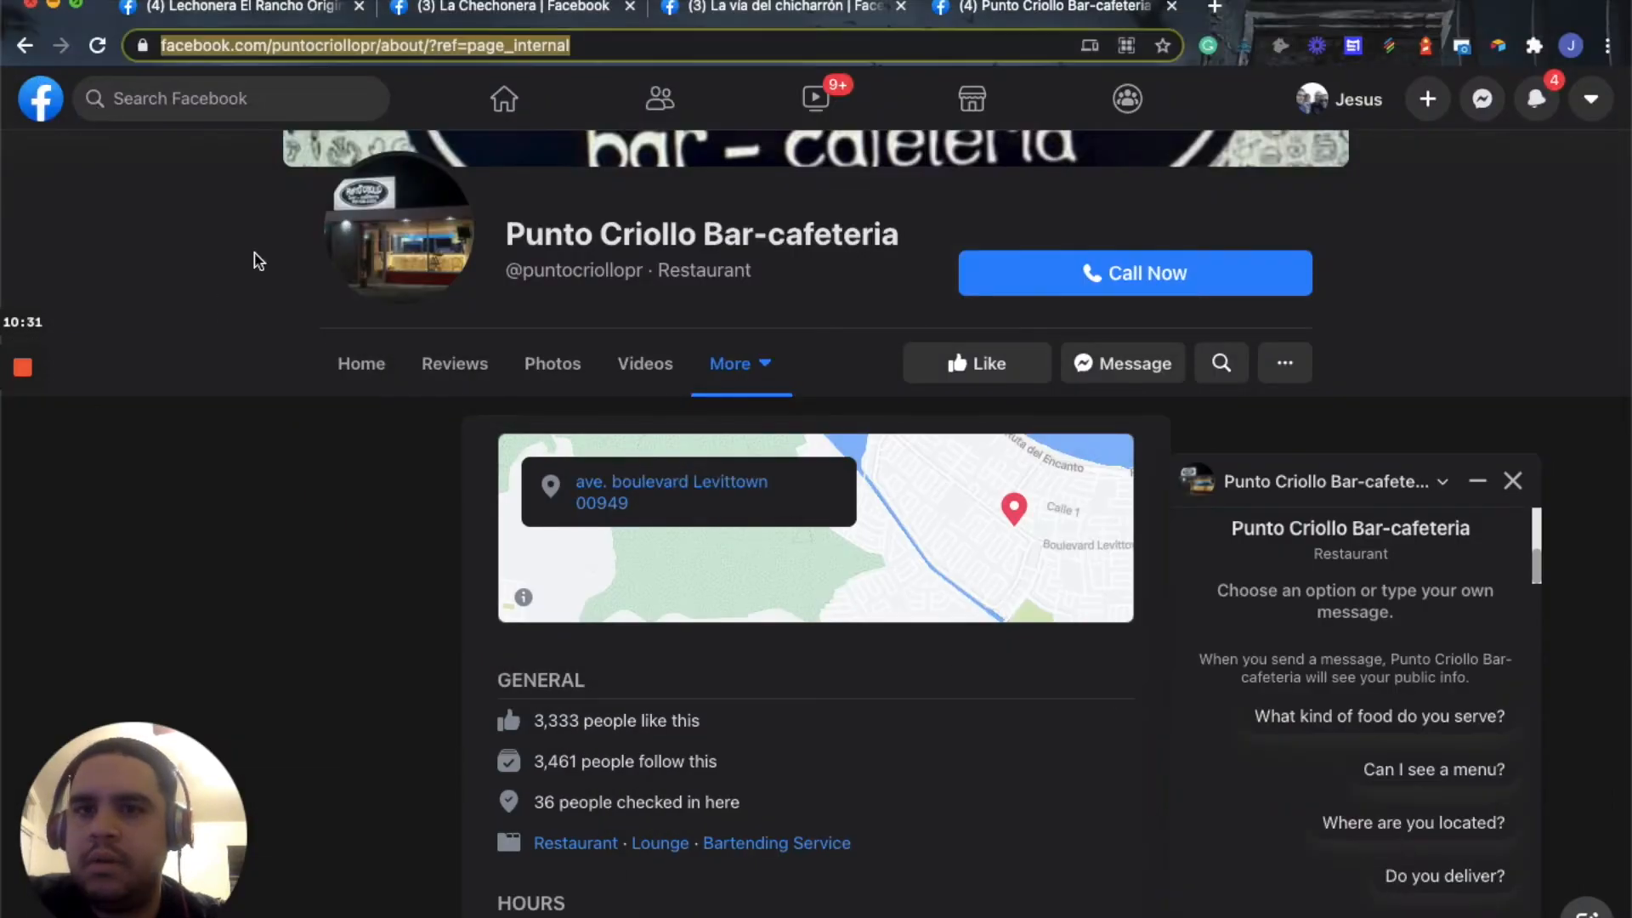
pyautogui.click(53, 4)
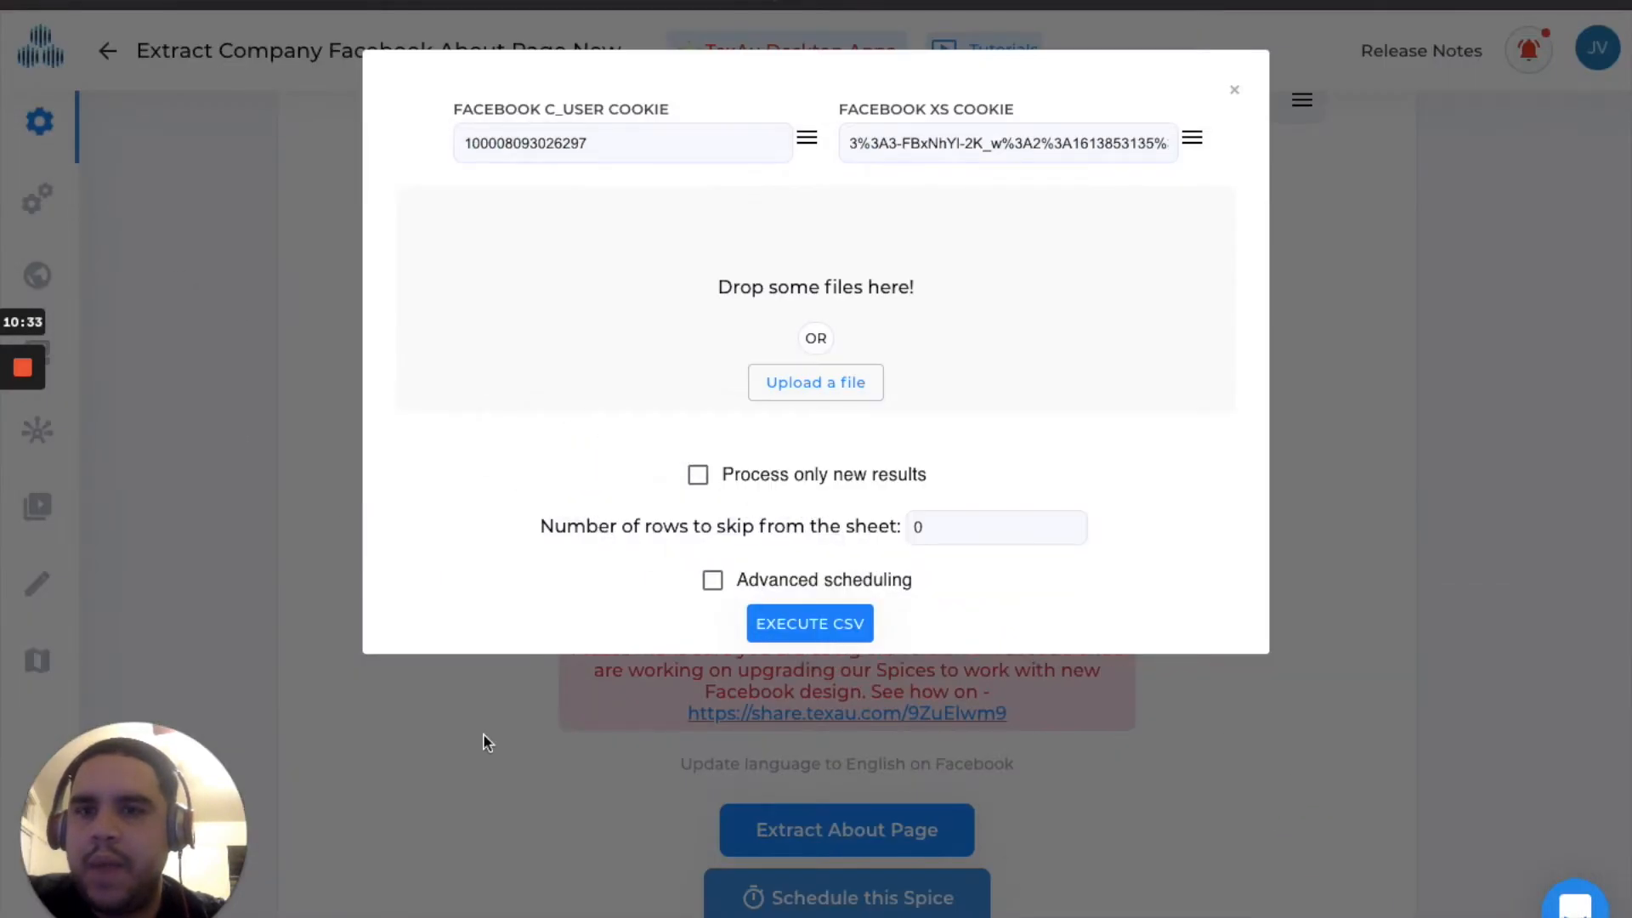
# Upload Demo CSV.csv from the Desktop to the form and match column A to the Page Url input field
pyautogui.click(817, 380)
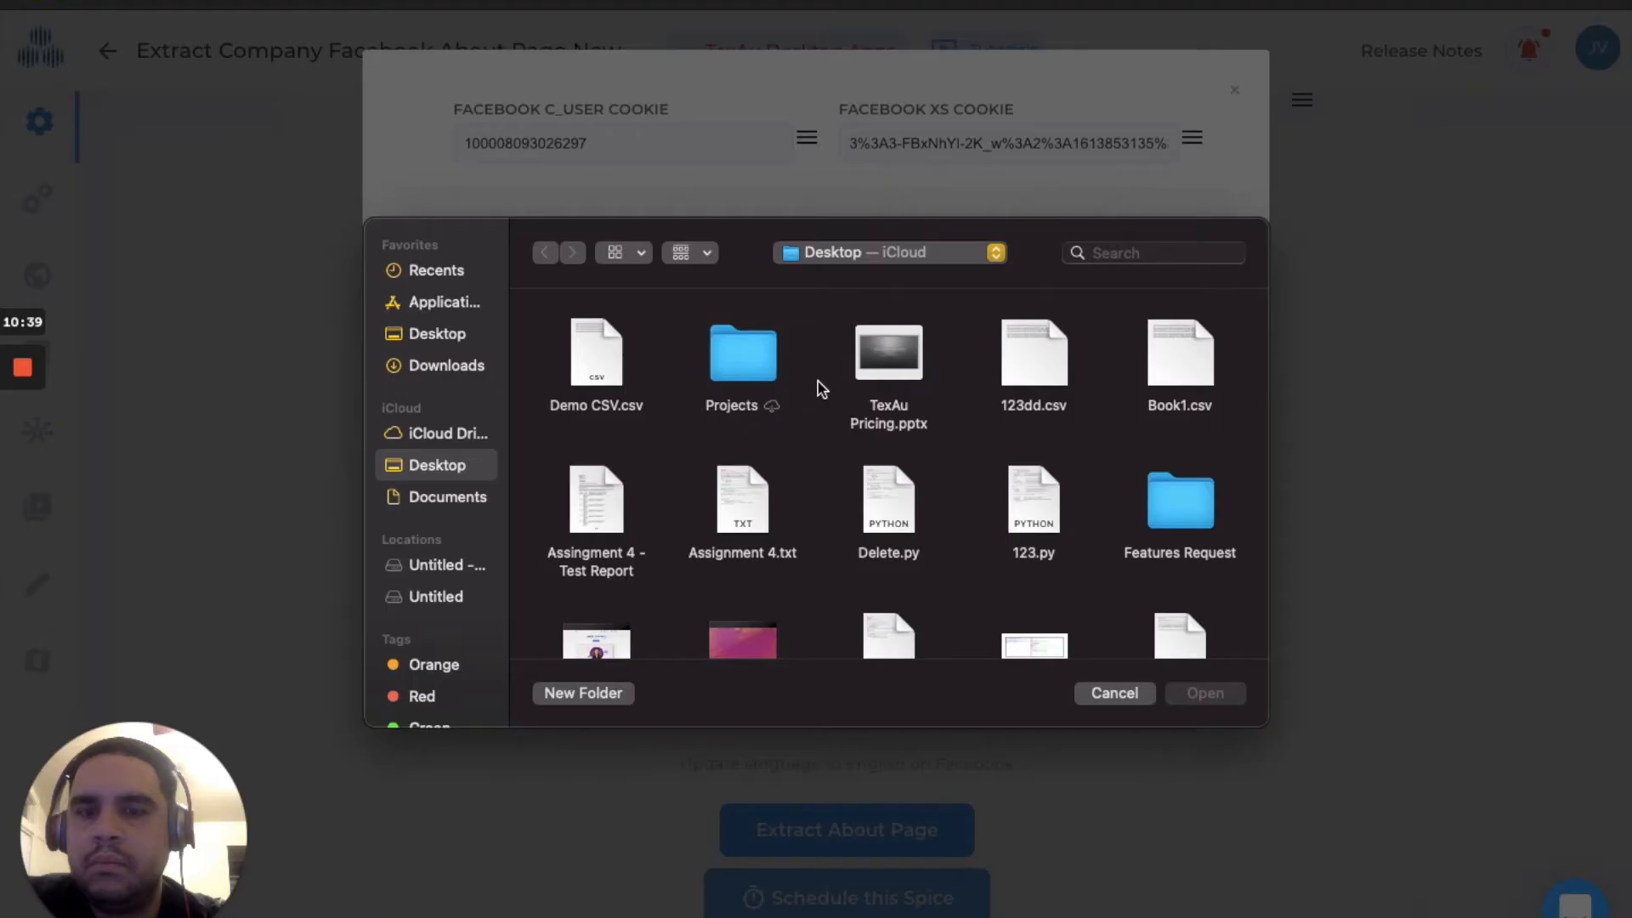
pyautogui.doubleClick(596, 355)
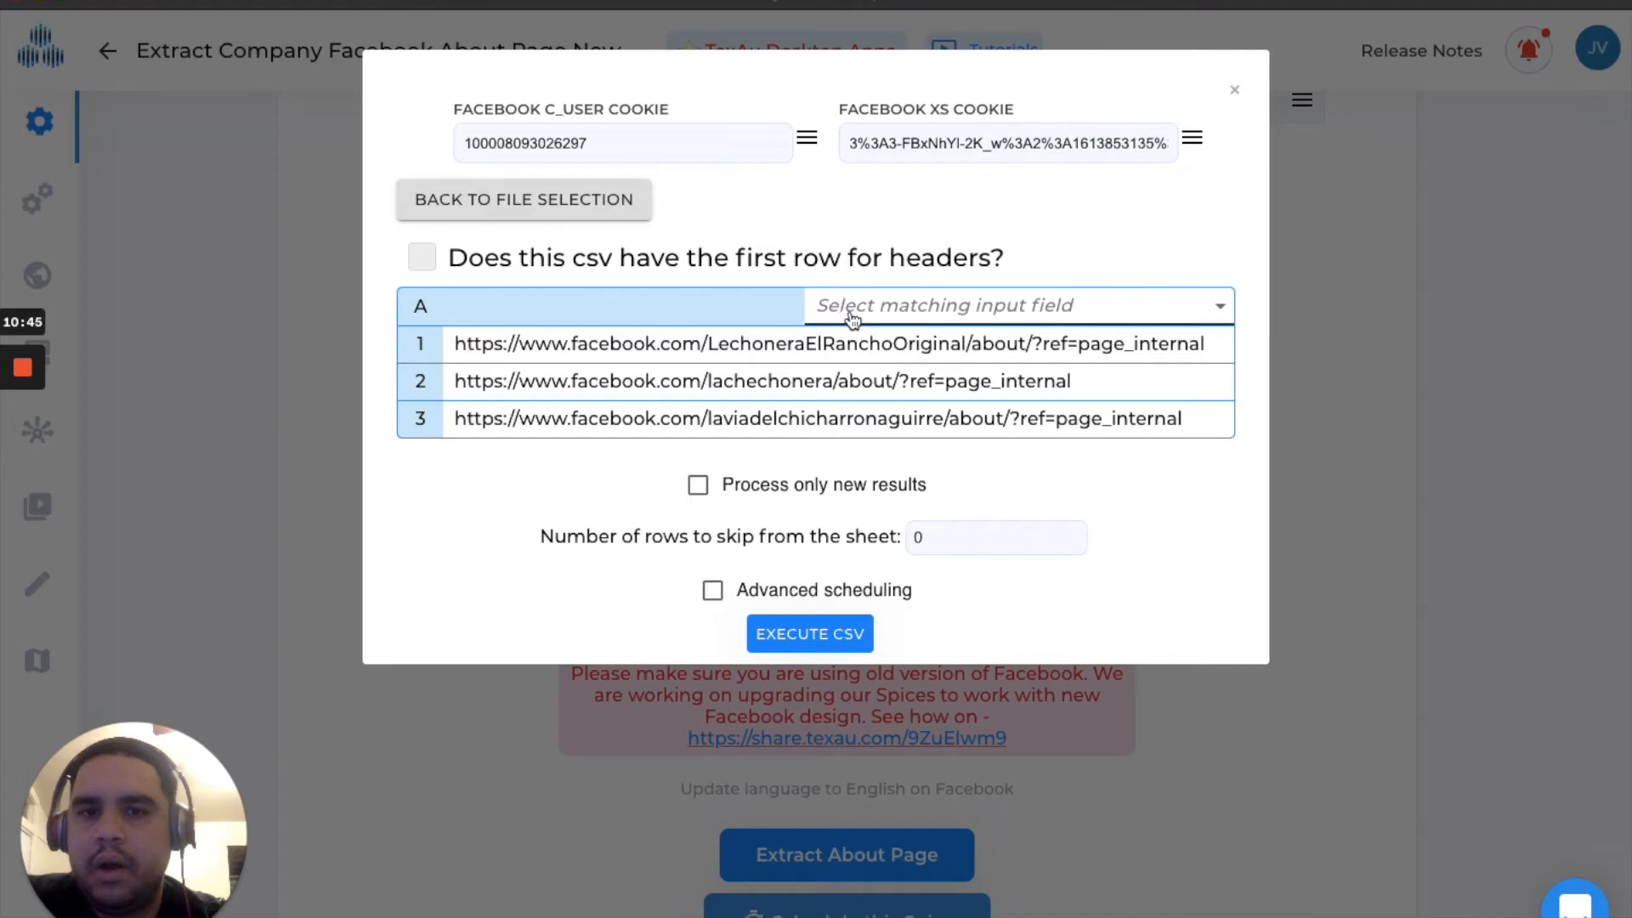
pyautogui.click(1090, 314)
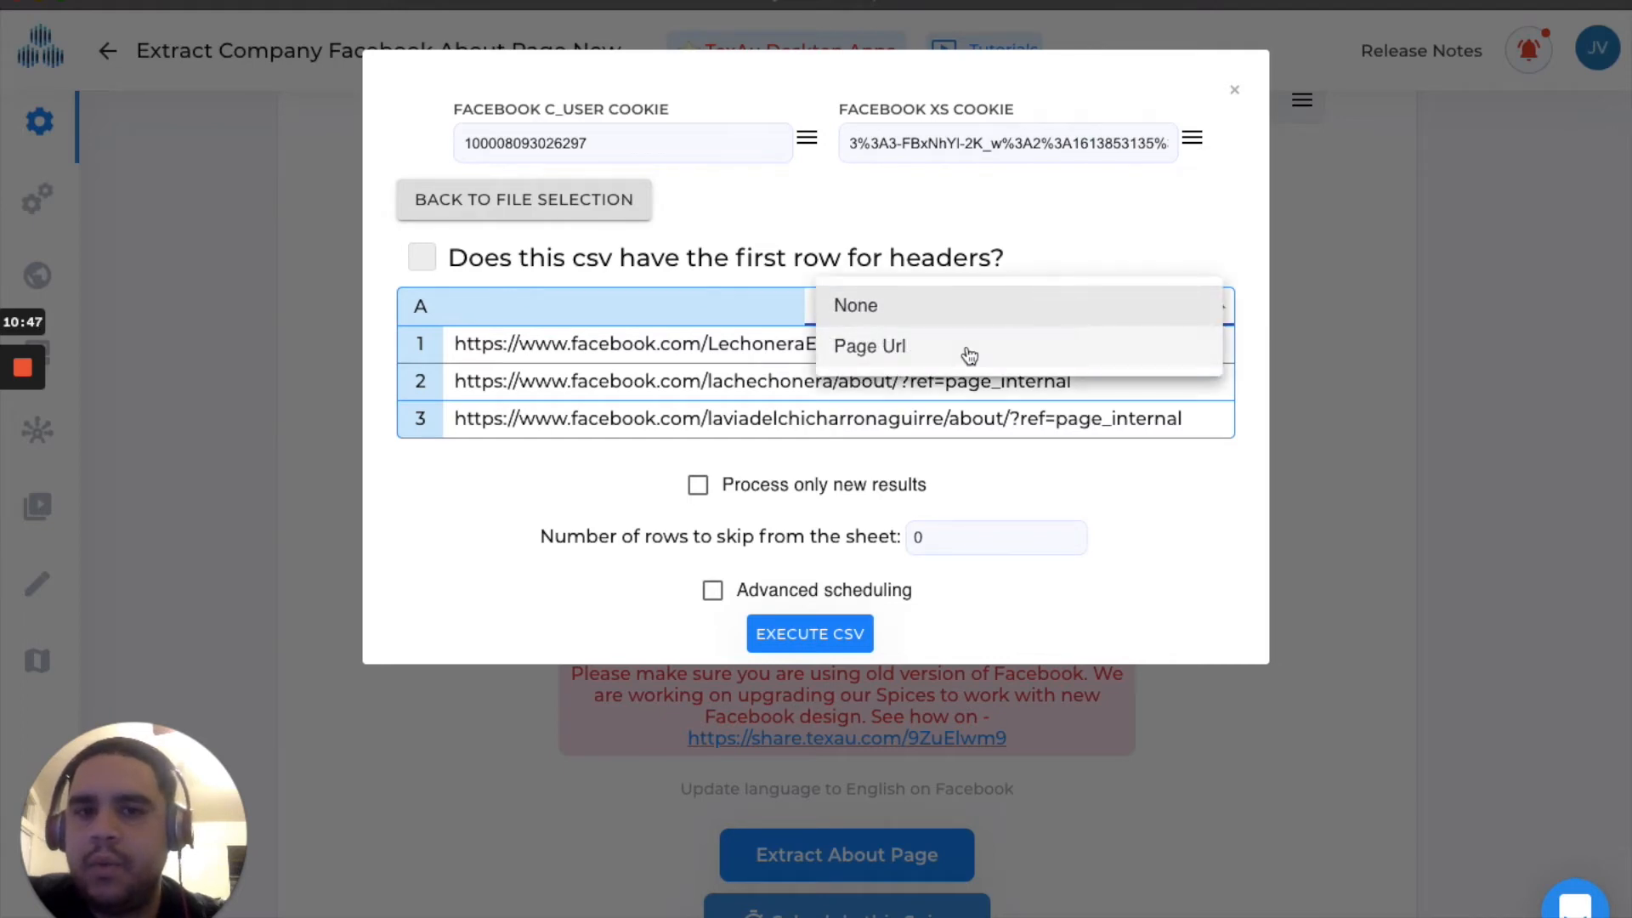
pyautogui.click(962, 354)
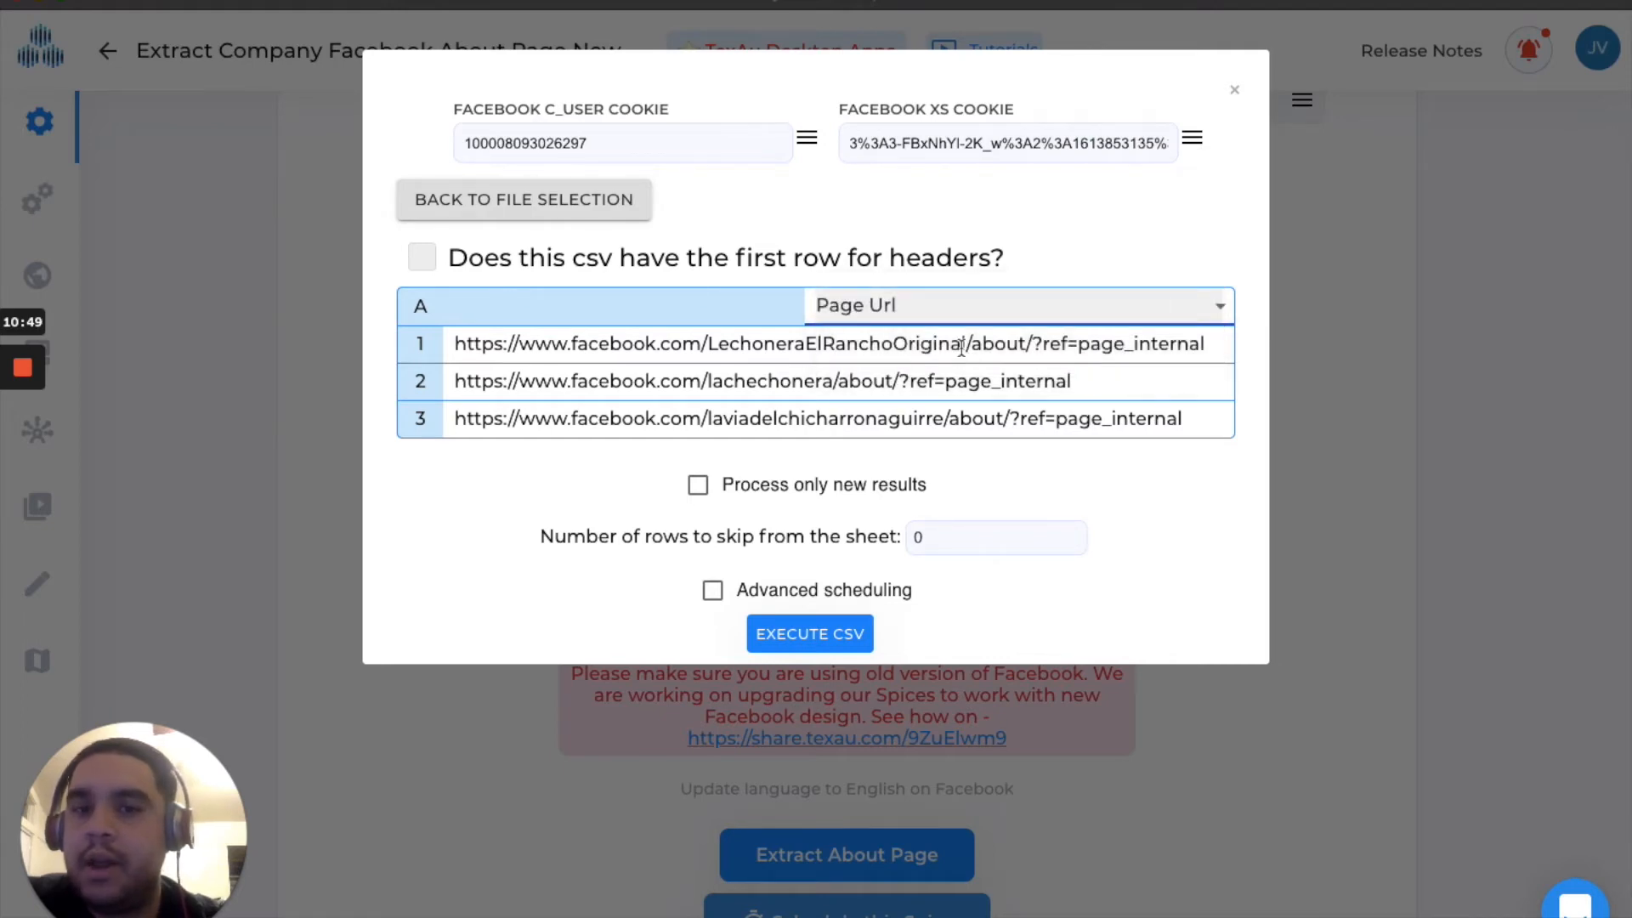
# Execute the CSV extraction, dismiss the start notice, and view the spice's past results
pyautogui.click(810, 636)
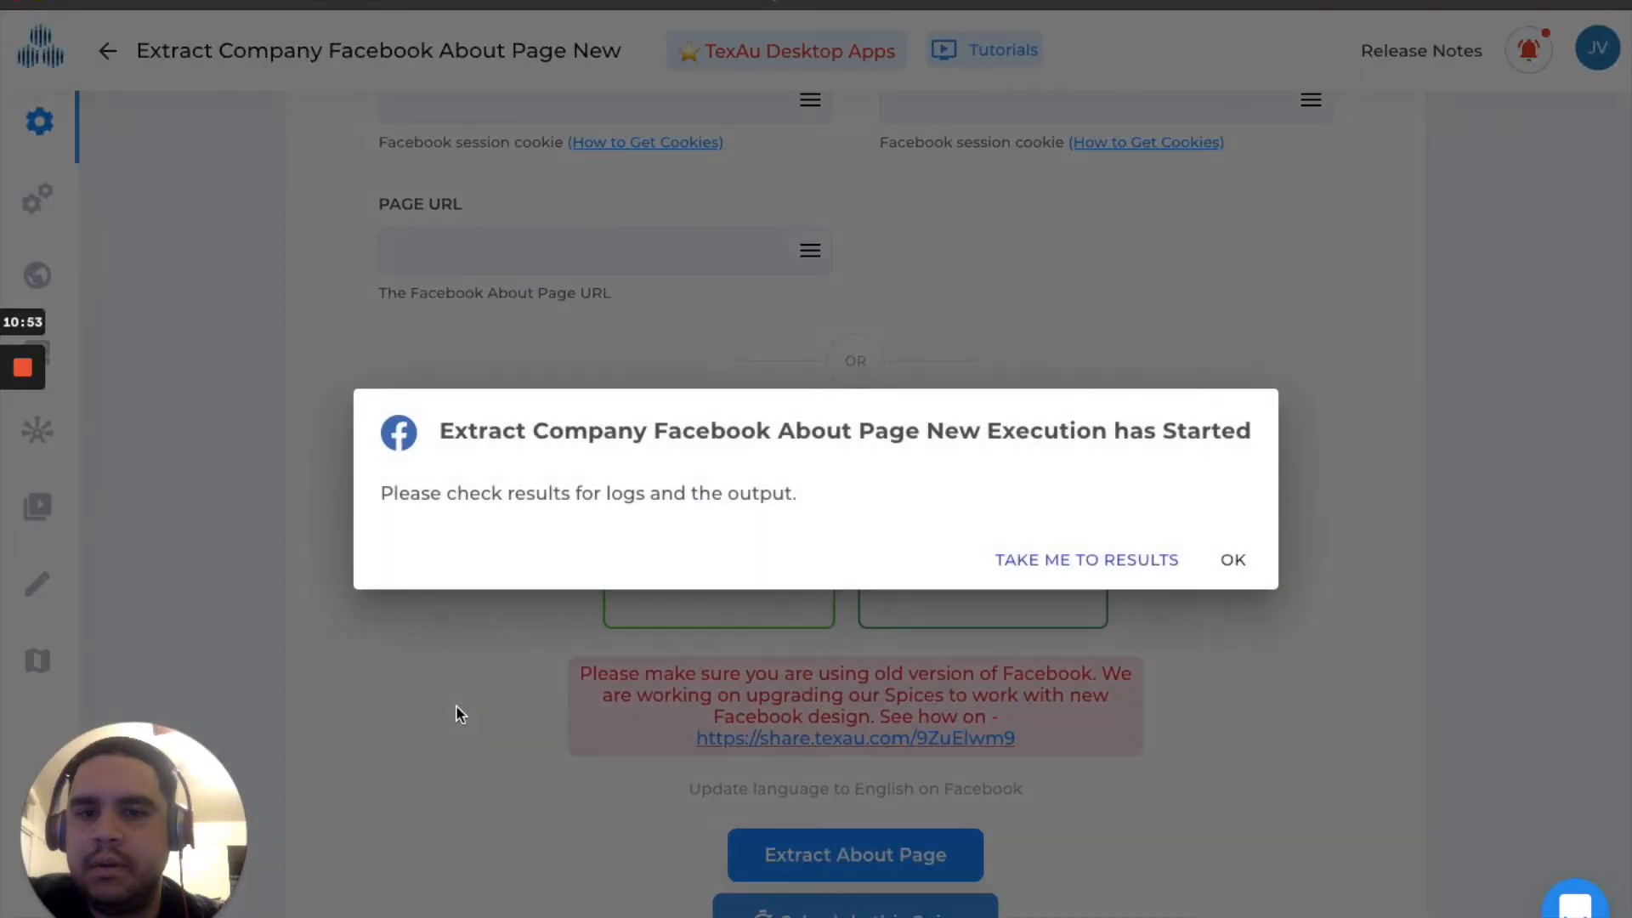
pyautogui.click(1234, 561)
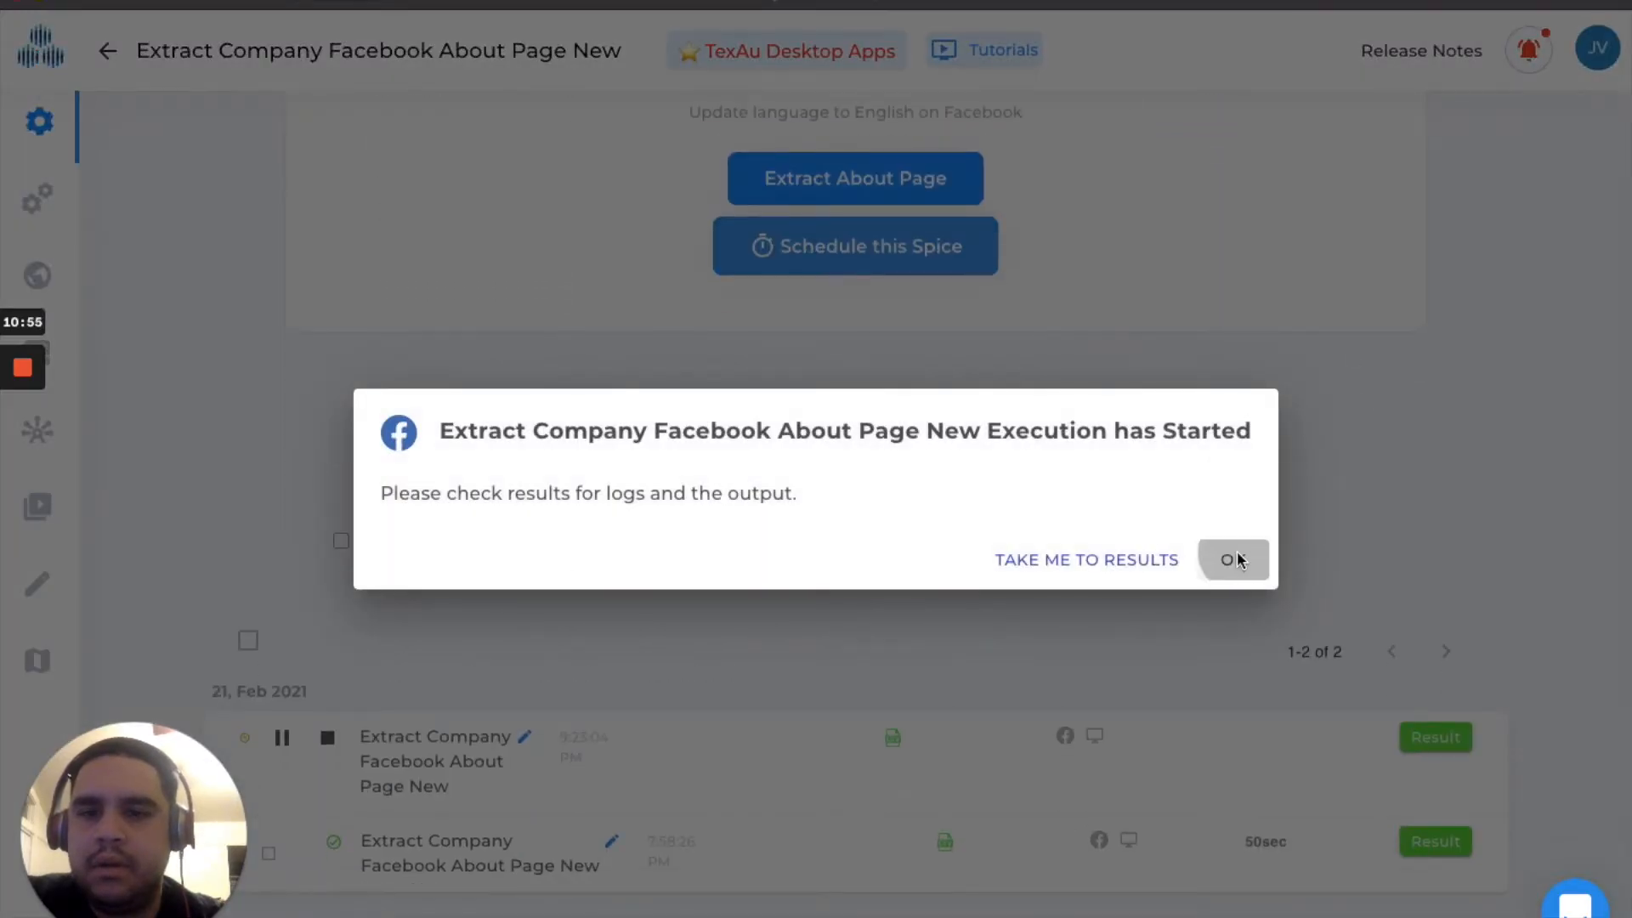
pyautogui.scroll(-1, 1089, 536)
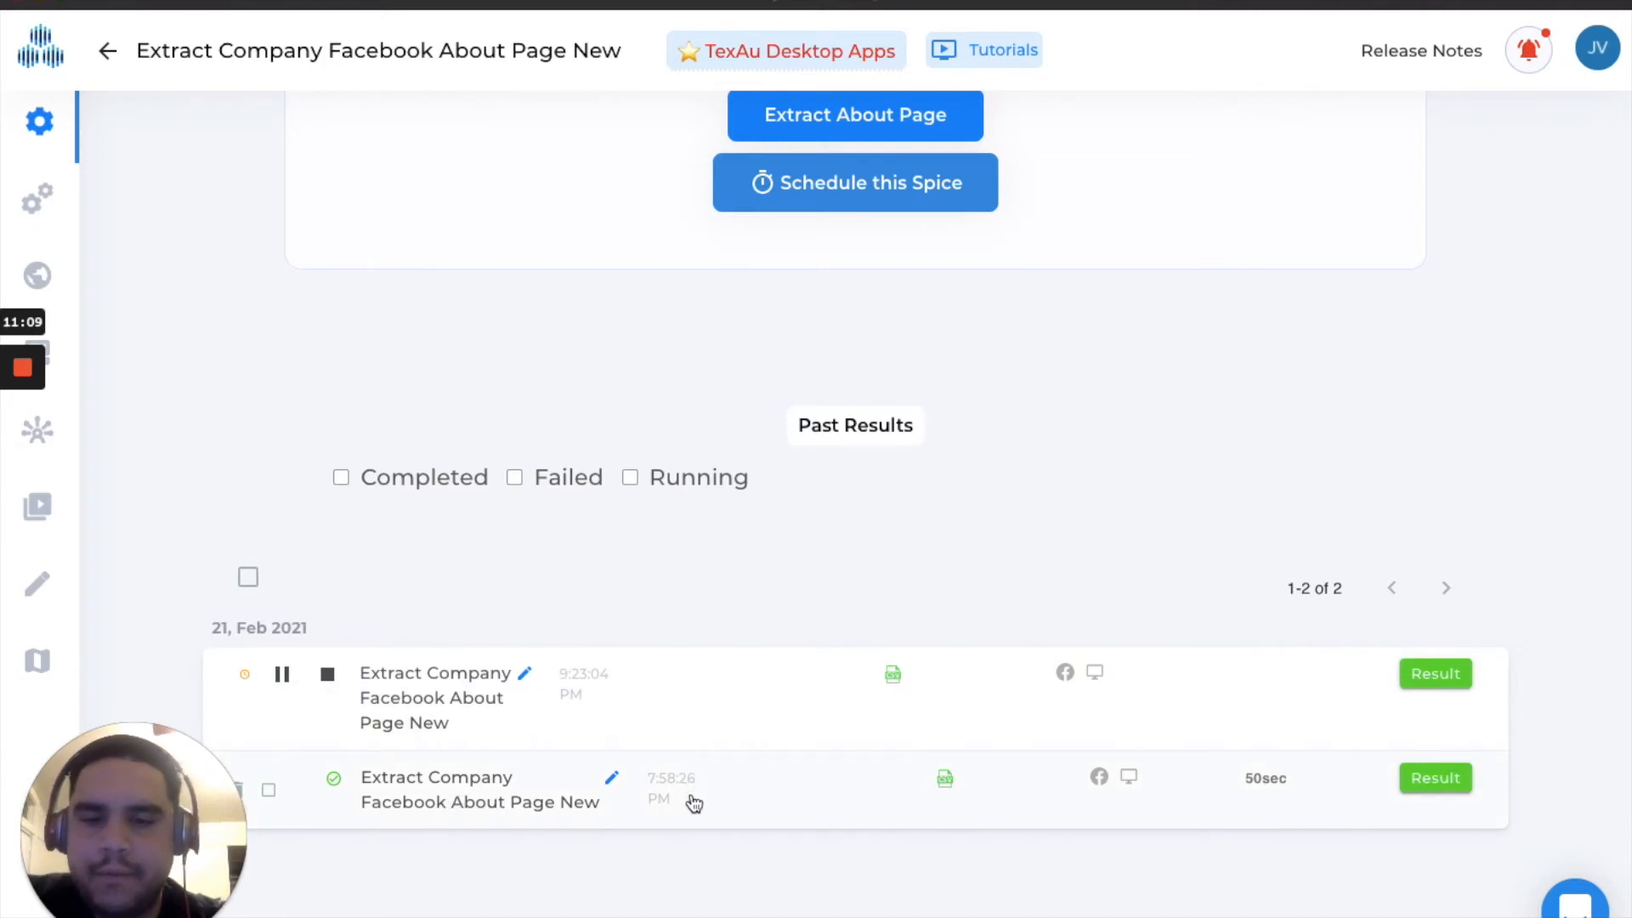
# Expand the completed 7:58:26 PM run of the spice and read its execution logs from row 1 through row 4
pyautogui.click(466, 775)
pyautogui.scroll(-4, 466, 772)
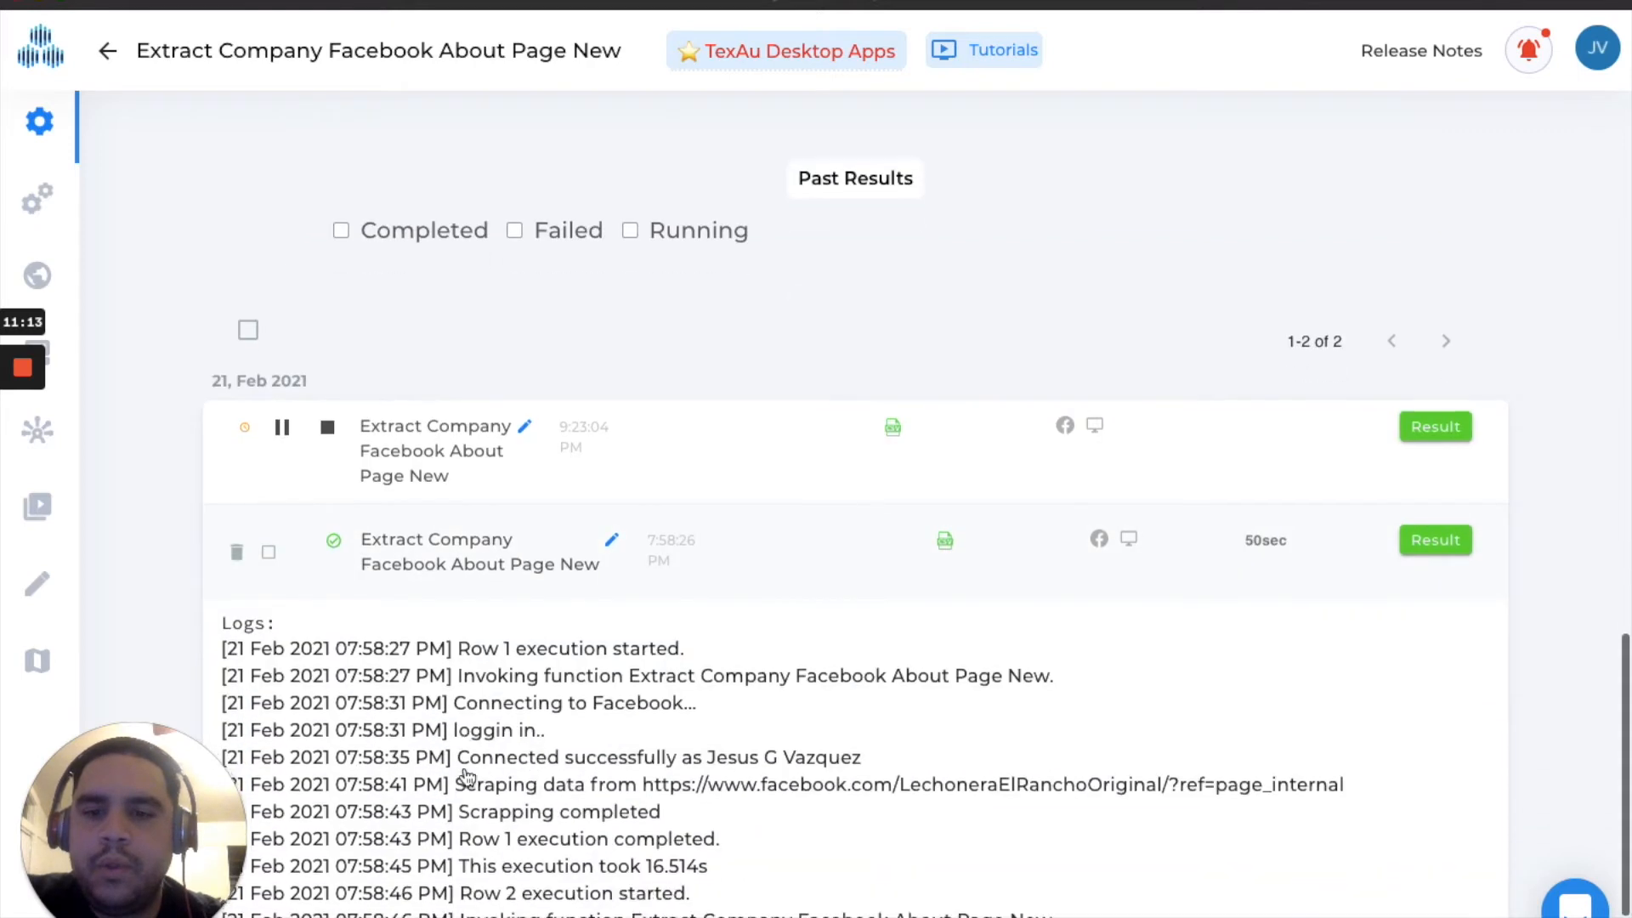
pyautogui.scroll(-5, 465, 769)
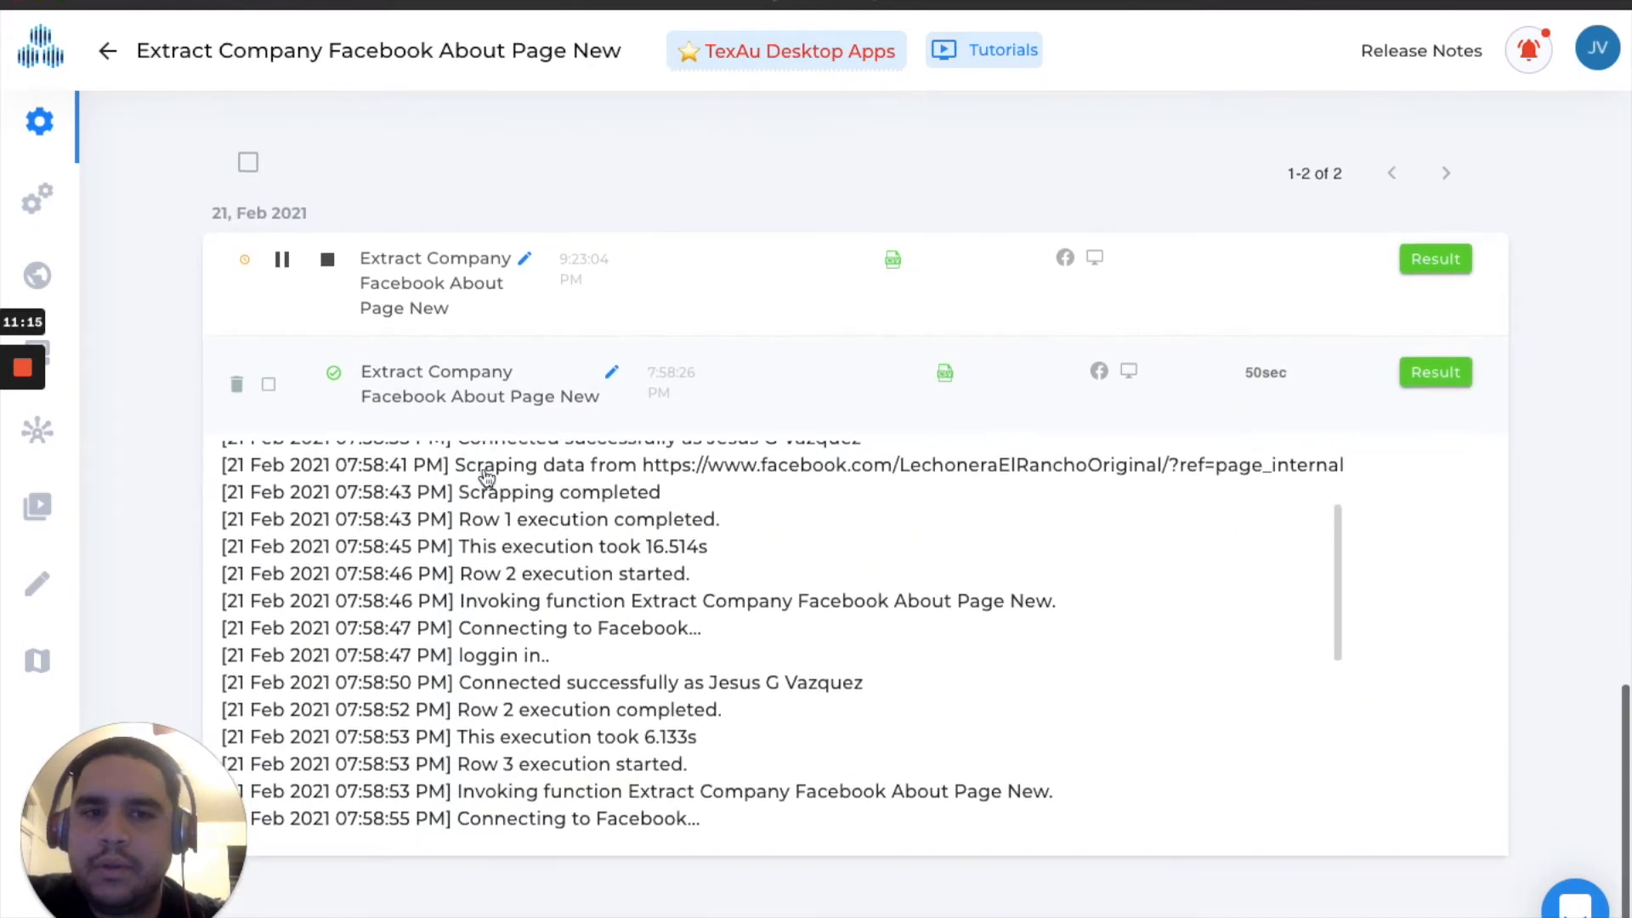
pyautogui.scroll(3, 878, 589)
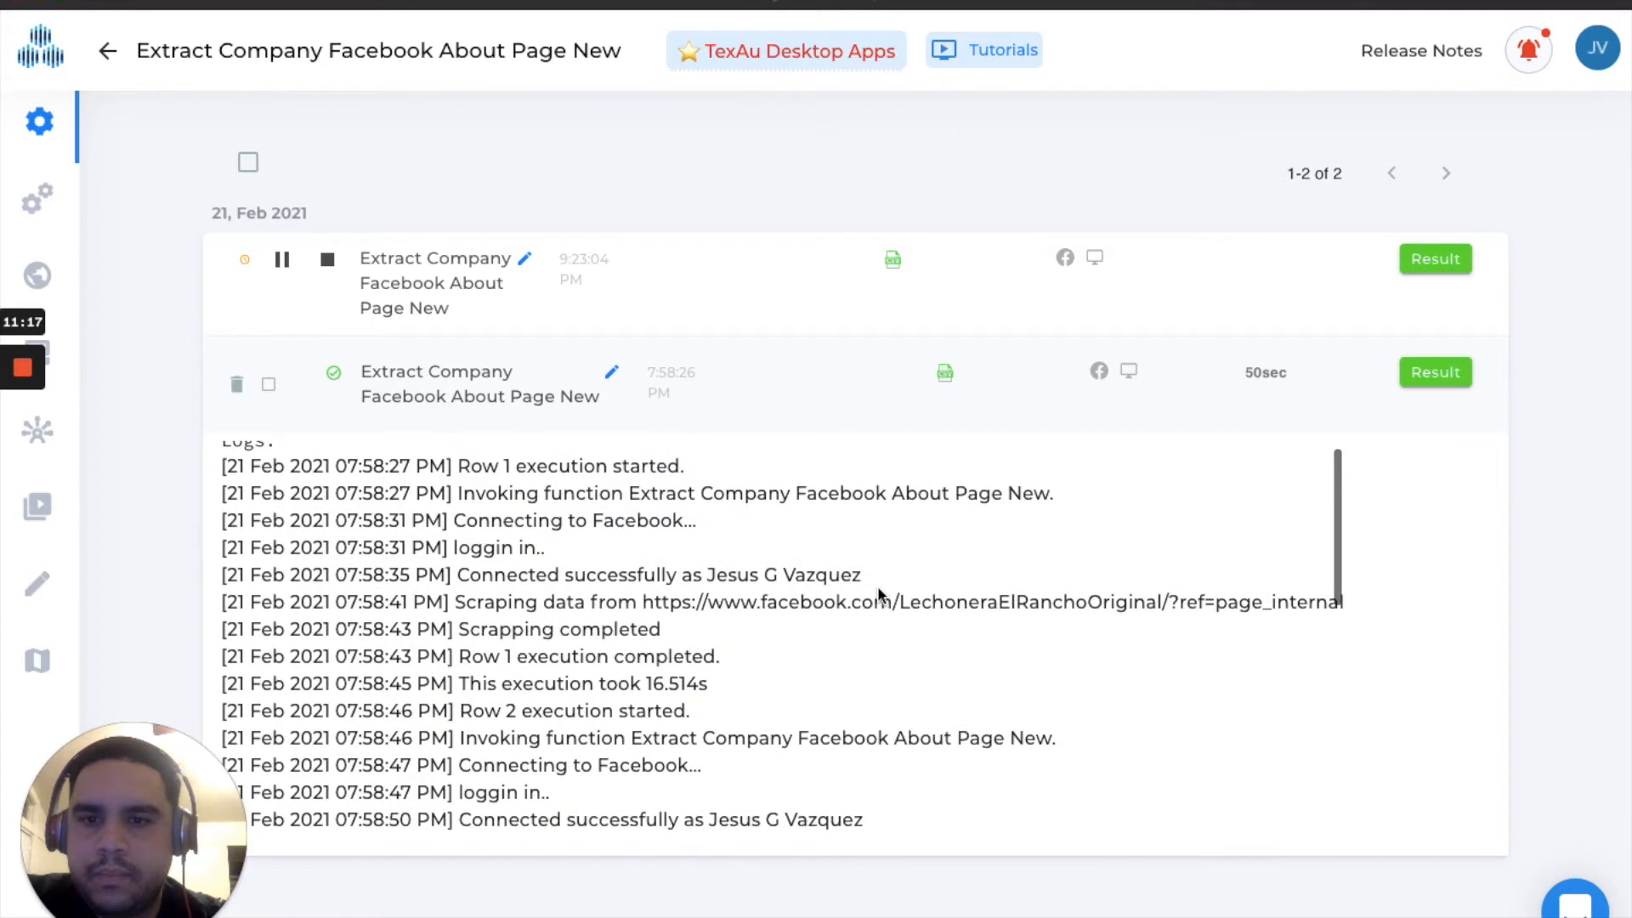
pyautogui.scroll(-5, 878, 589)
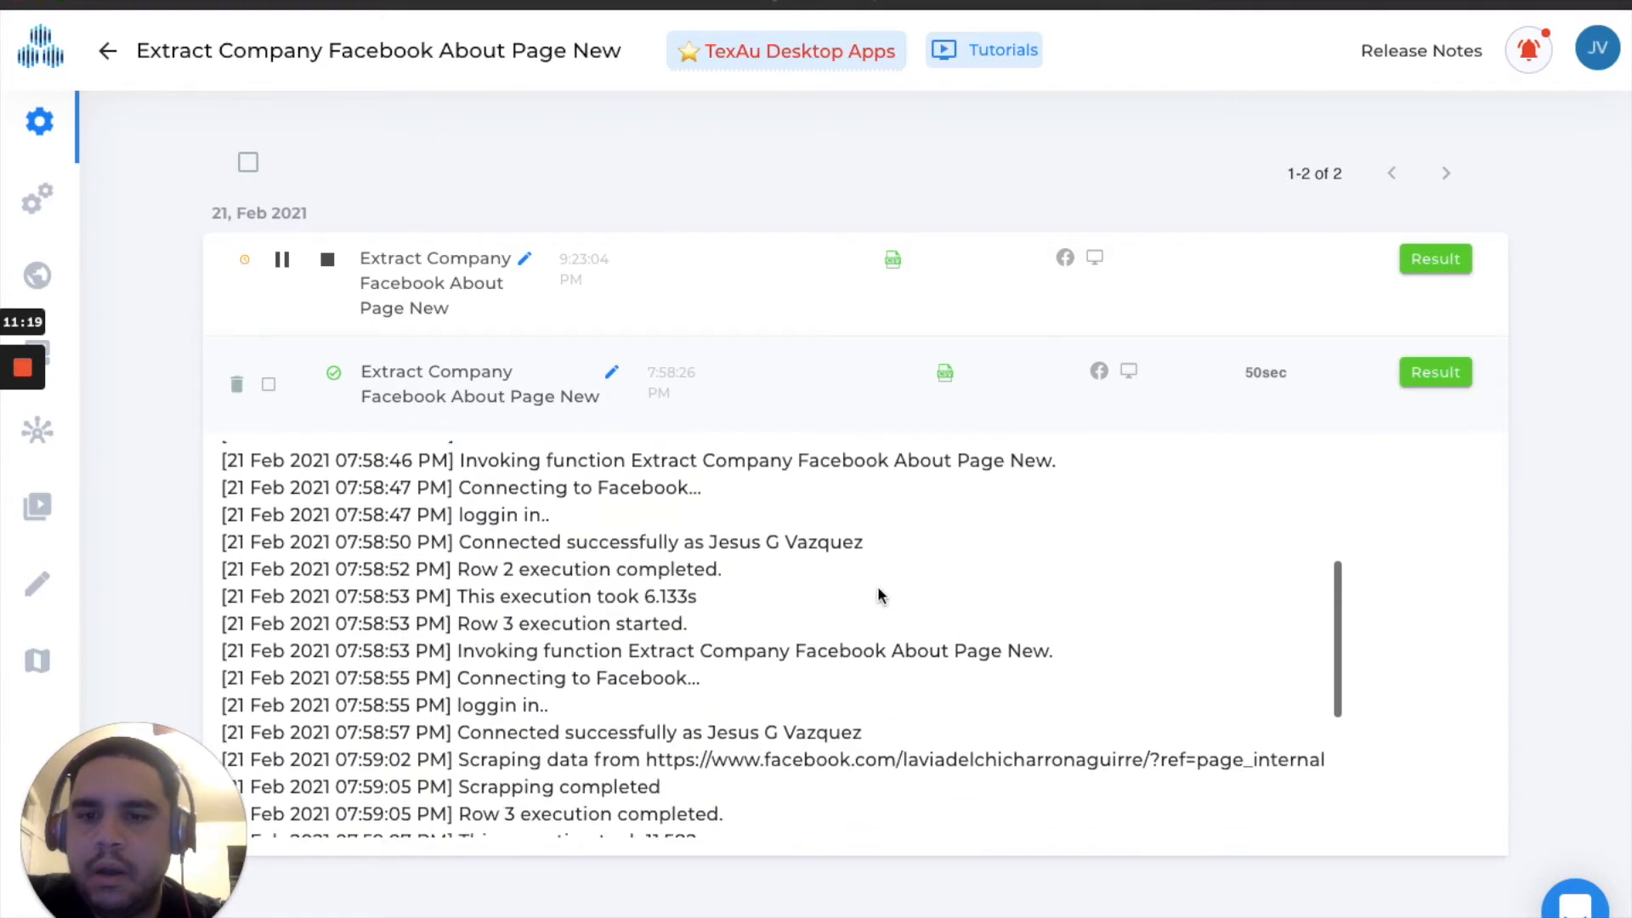
pyautogui.scroll(-3, 878, 589)
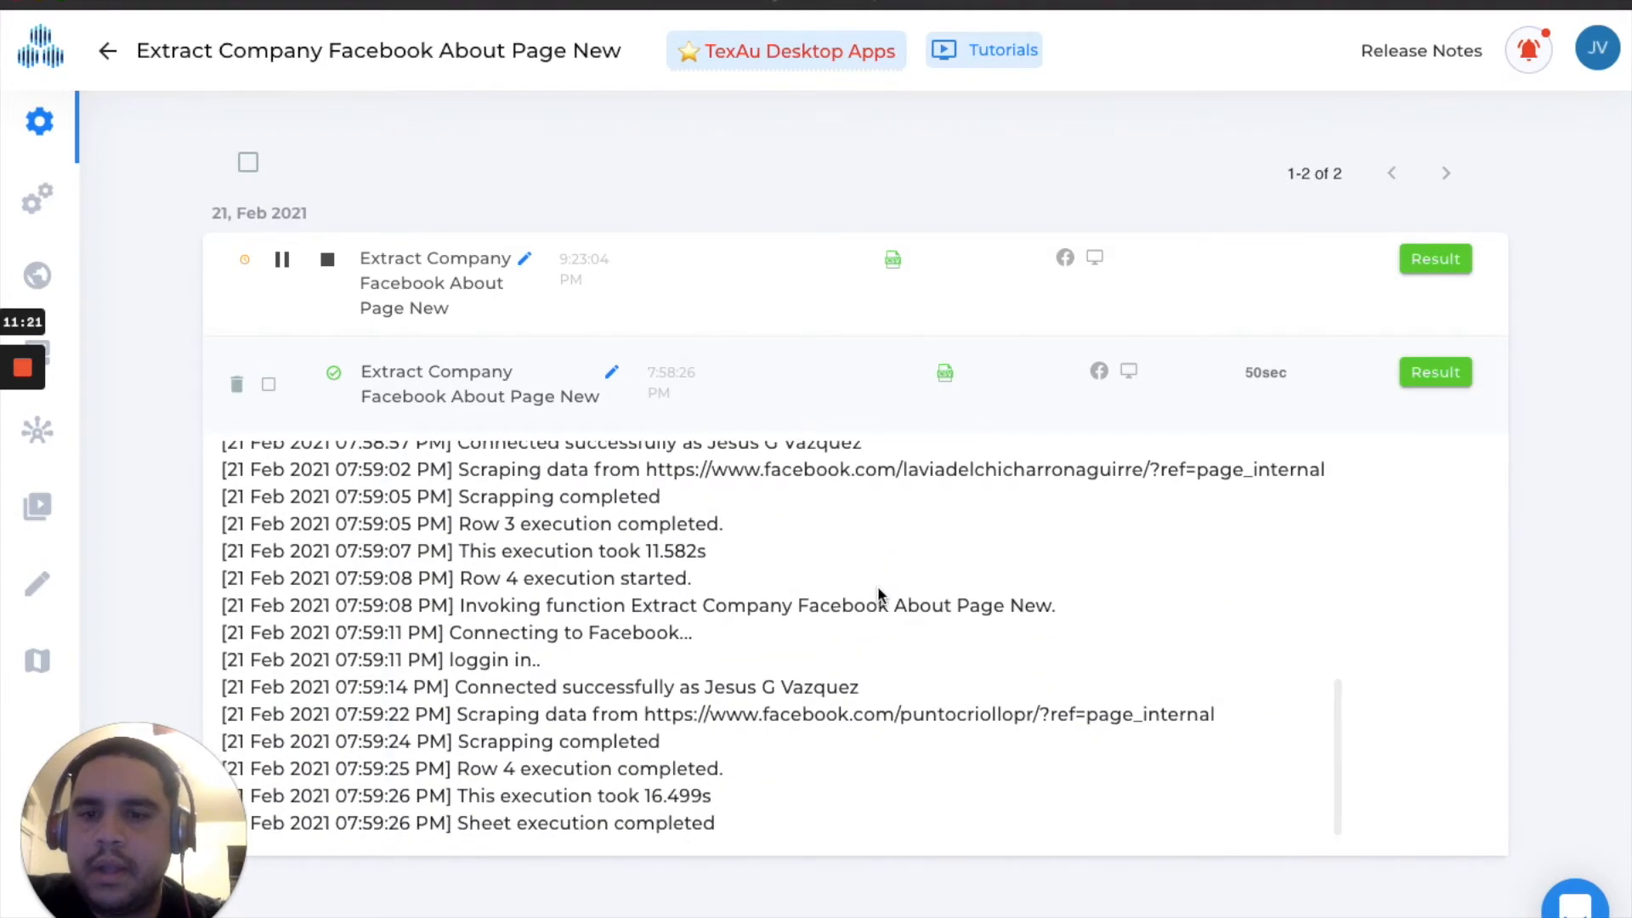
# Open the completed run's results and examine every extracted column from pageUrl through cookieError, including the error details for row 2
pyautogui.click(1448, 374)
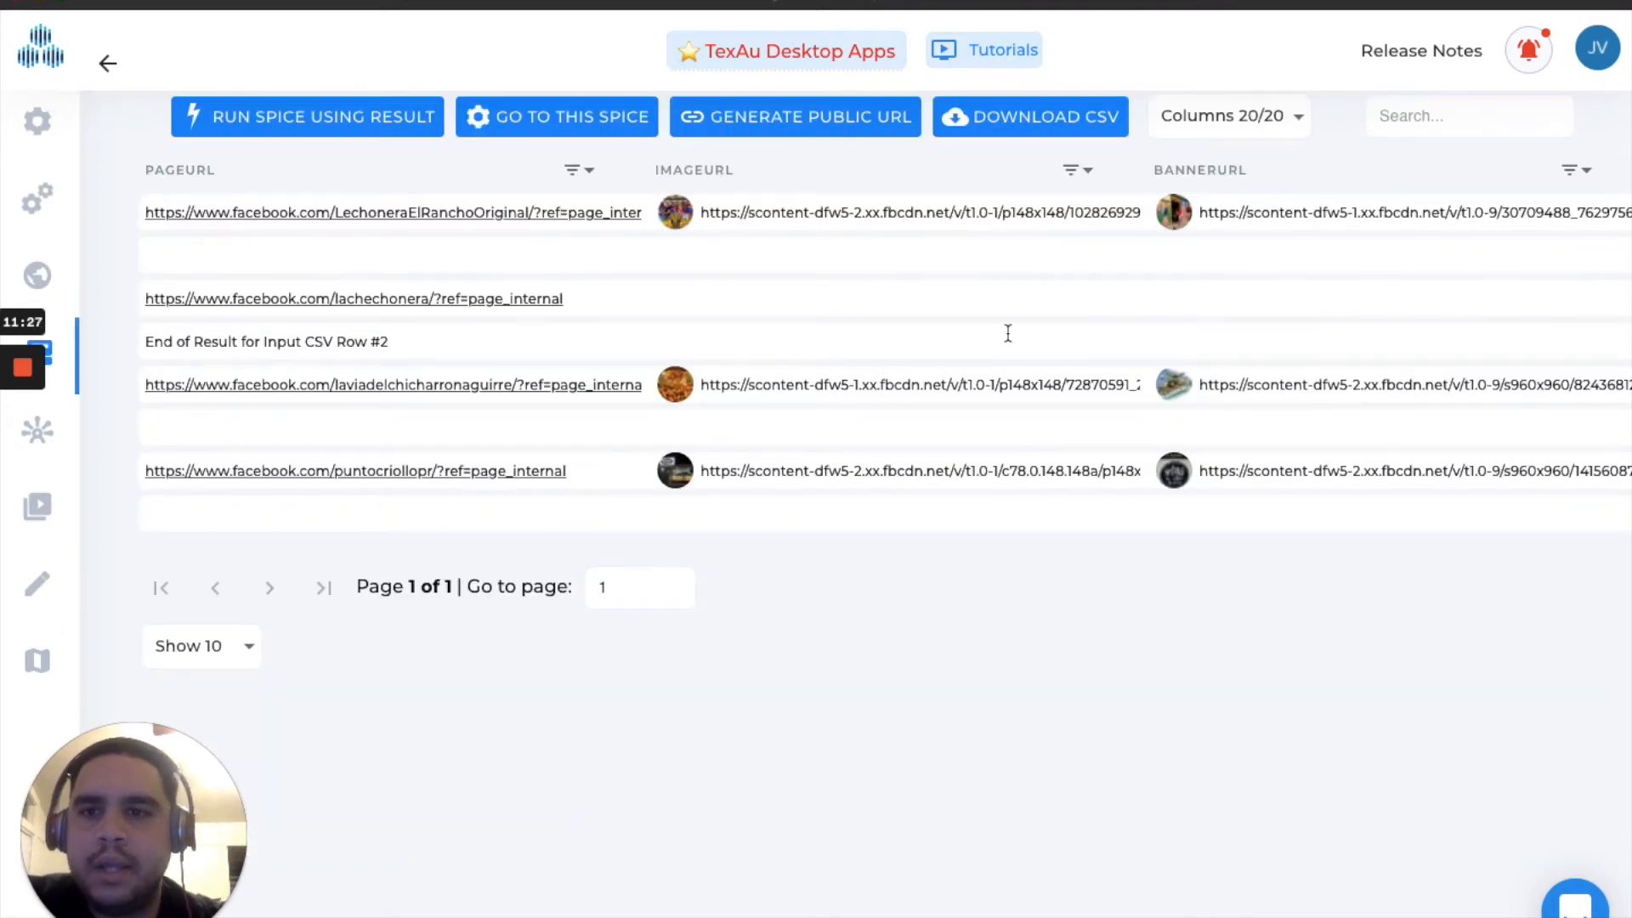
pyautogui.hscroll(10, 1008, 333)
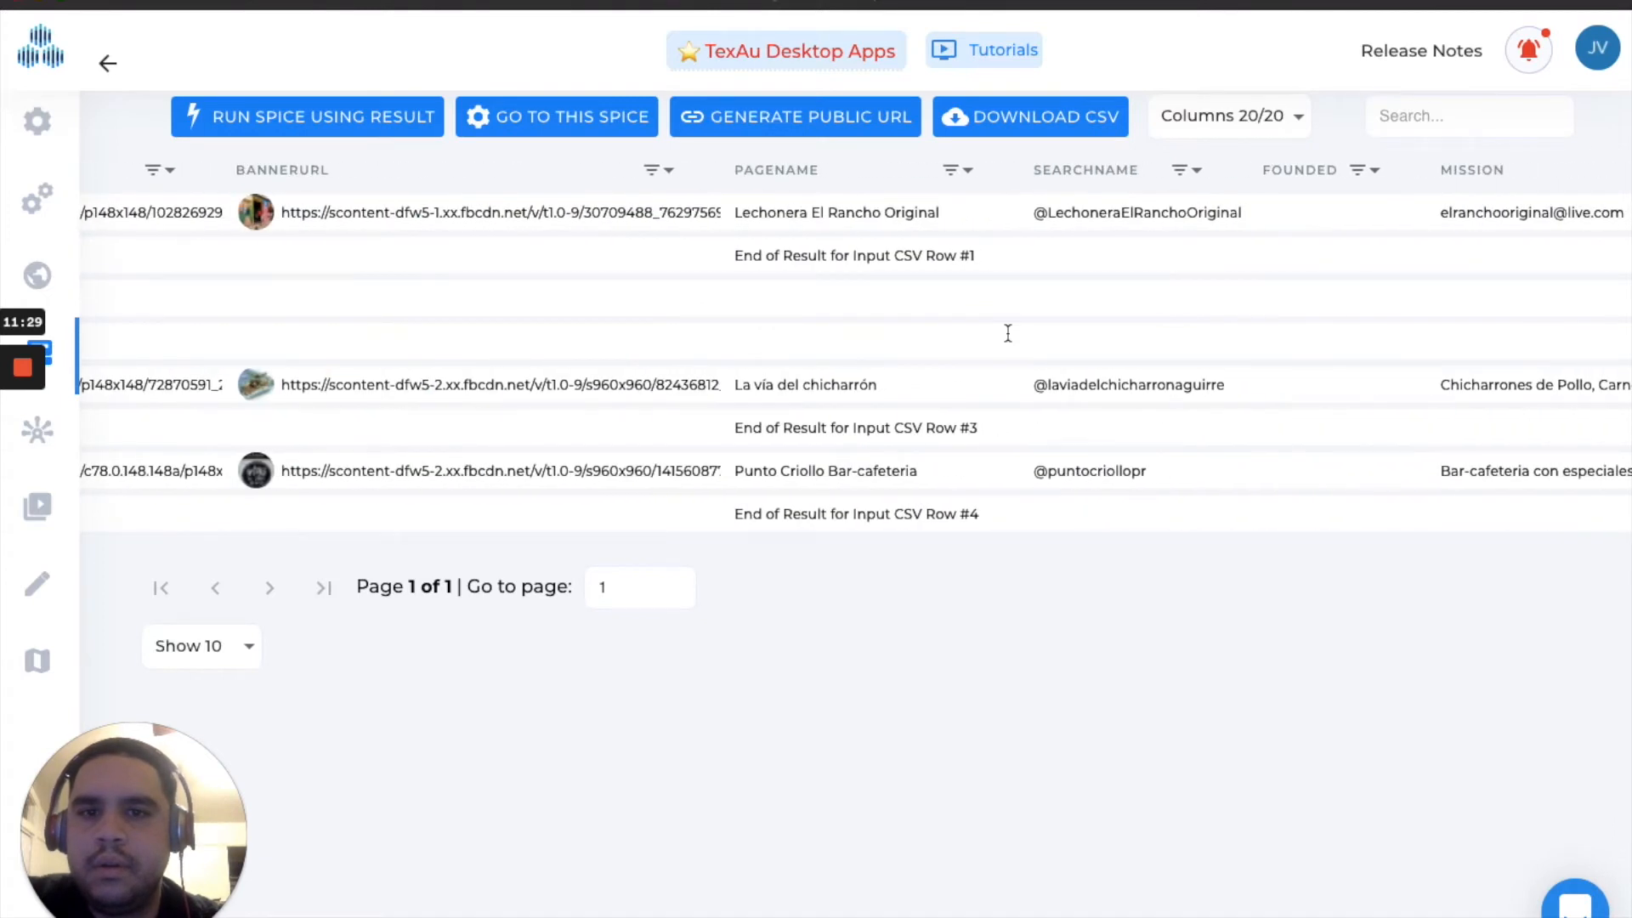
pyautogui.hscroll(2, 1008, 333)
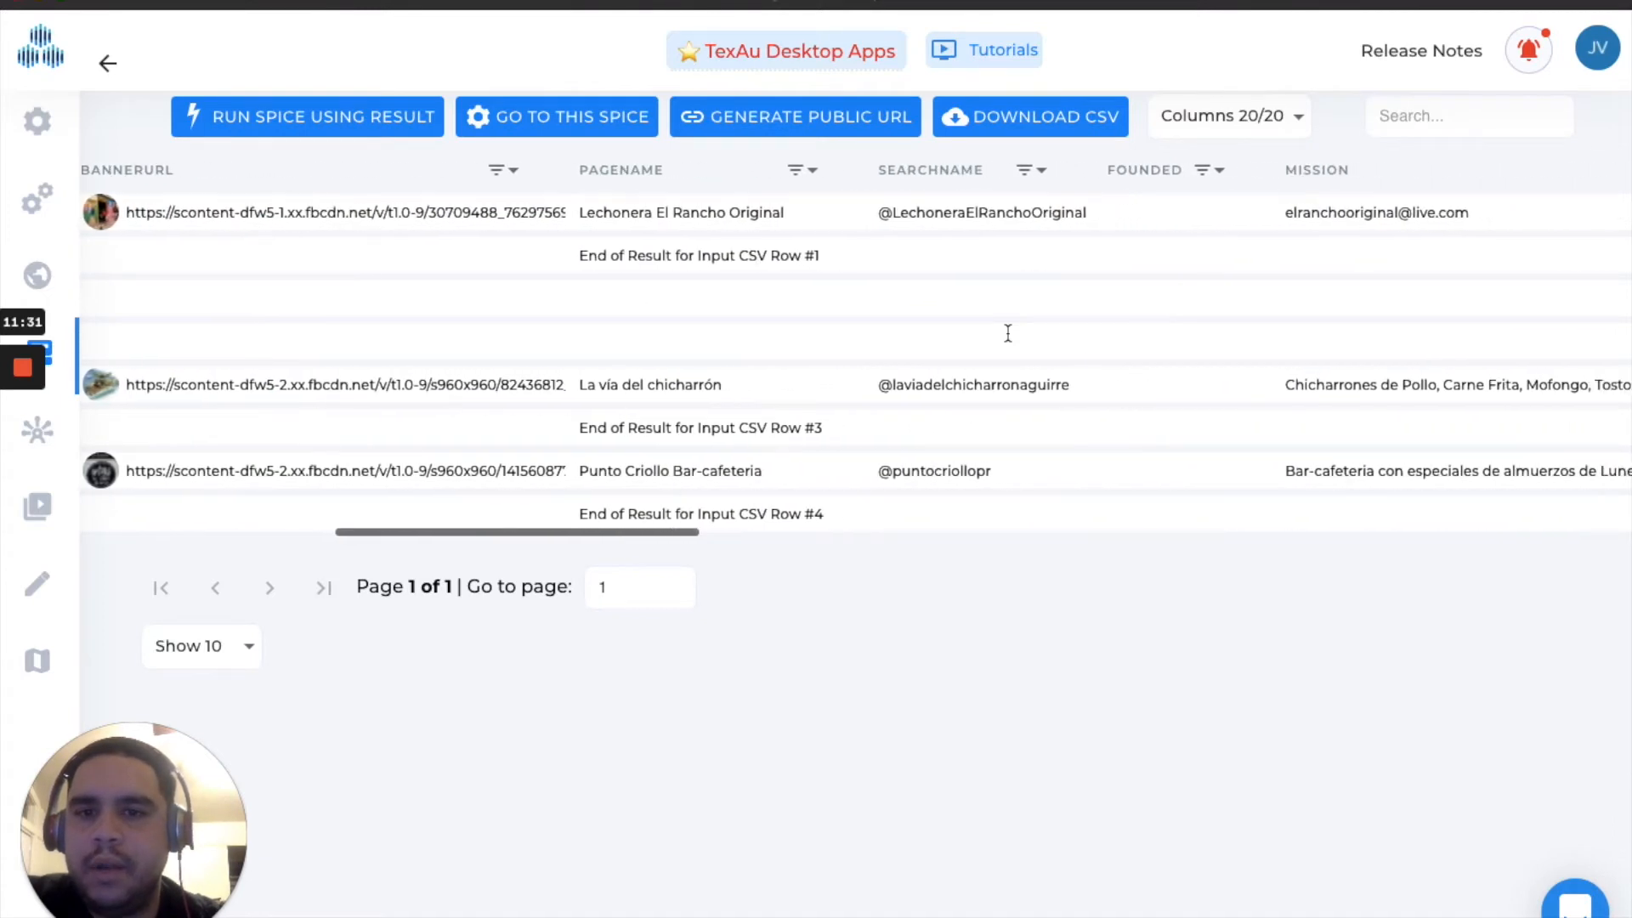
pyautogui.hscroll(1, 1008, 333)
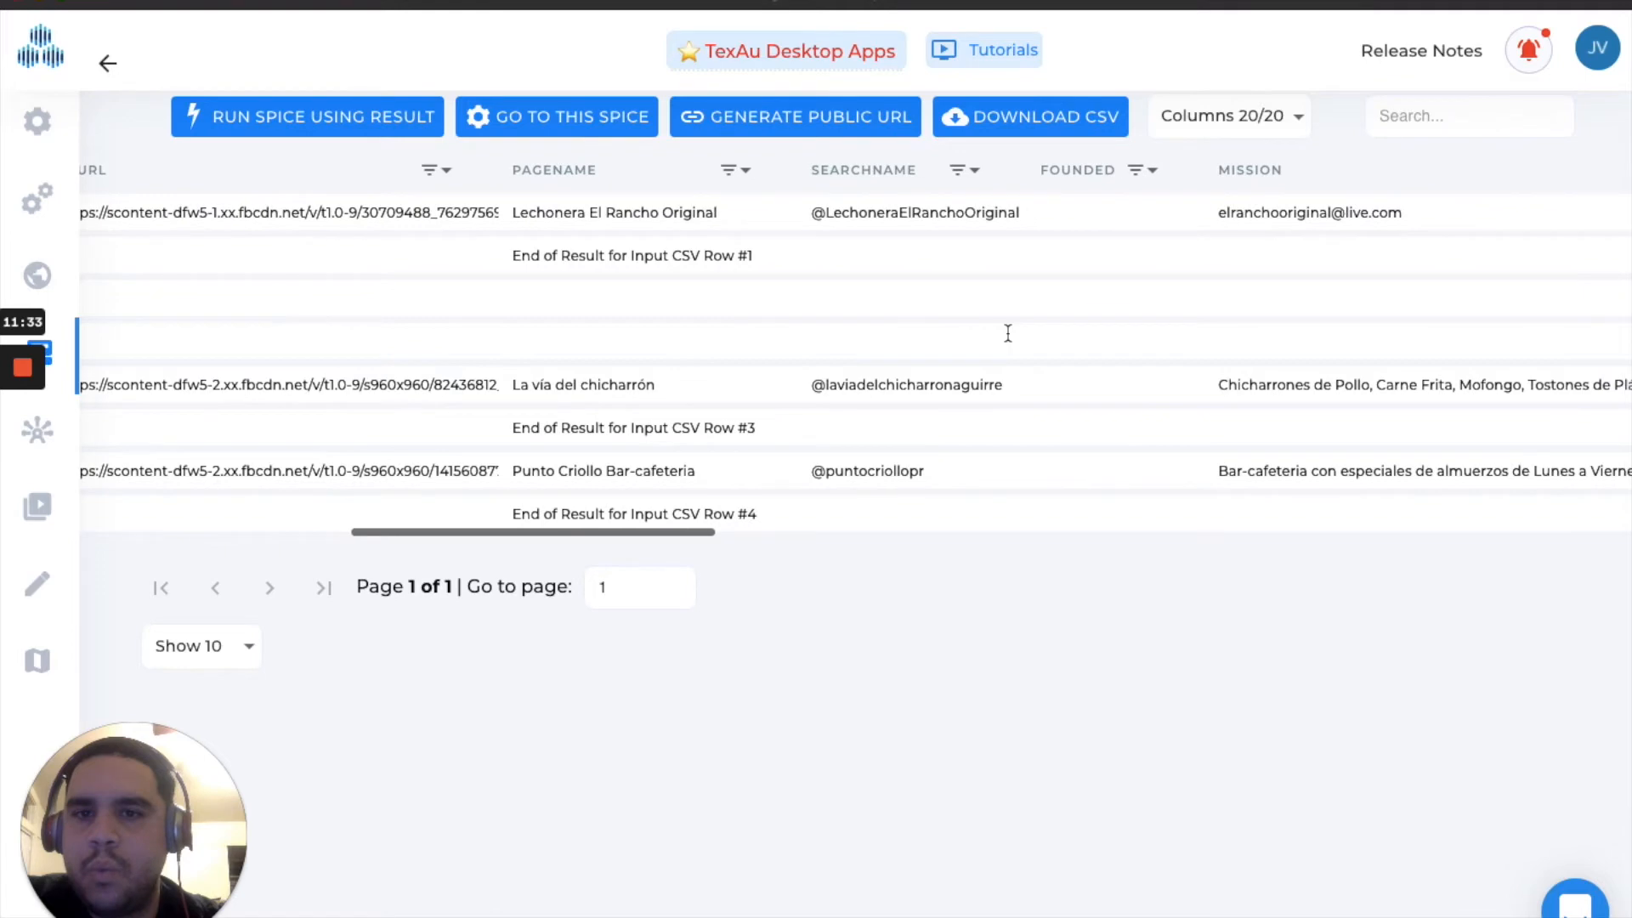
pyautogui.hscroll(10, 1008, 334)
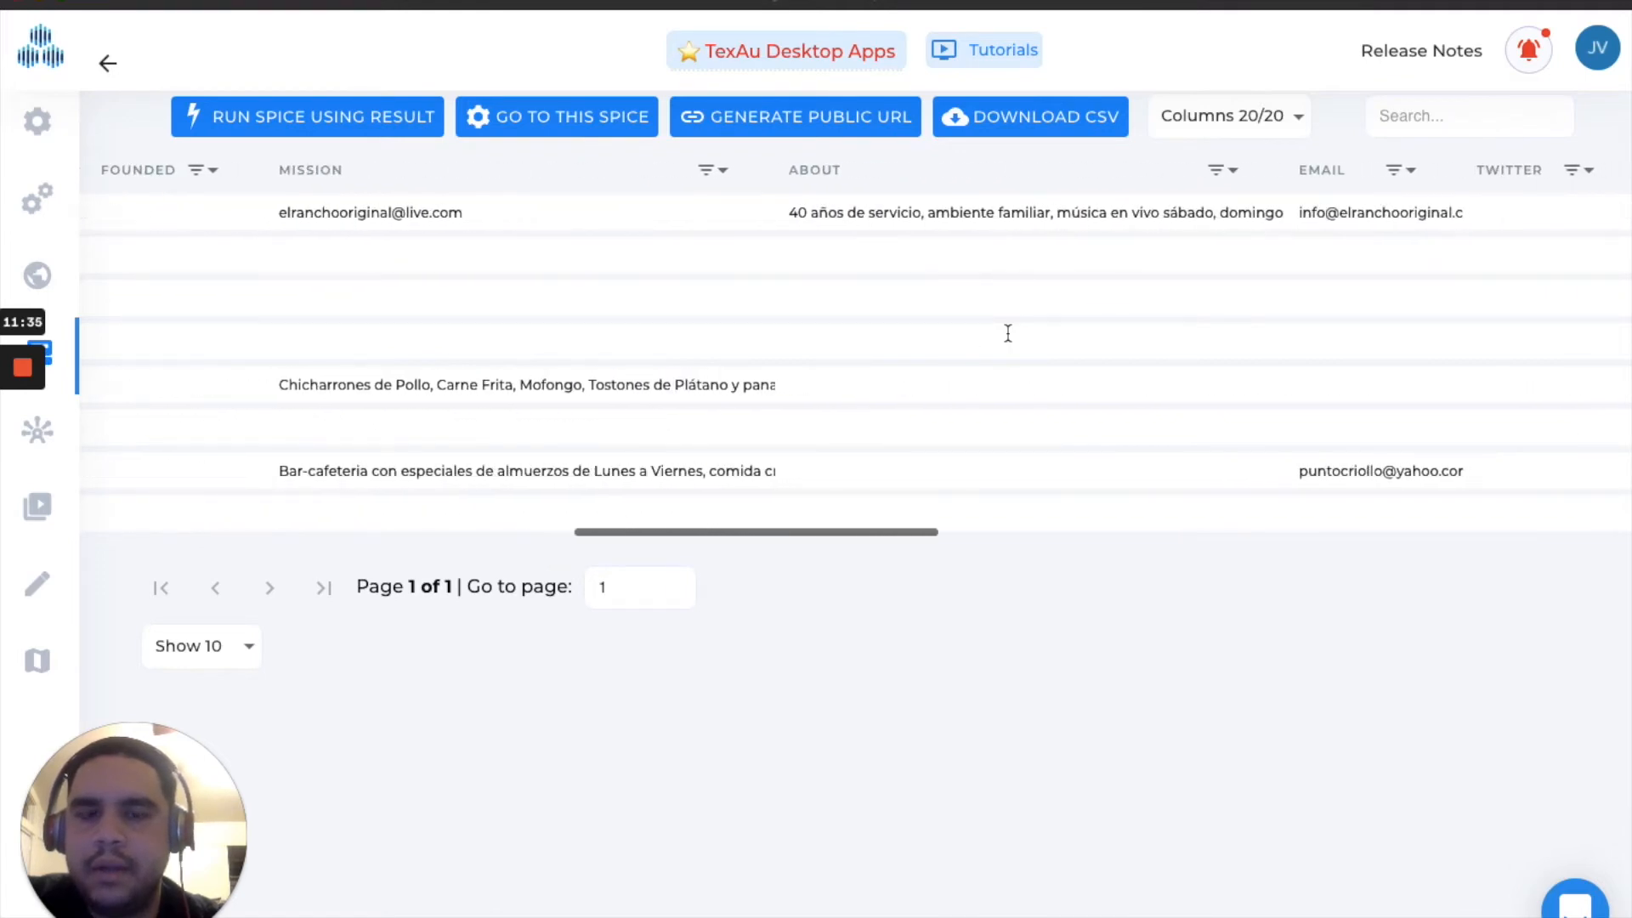
pyautogui.hscroll(5, 1008, 334)
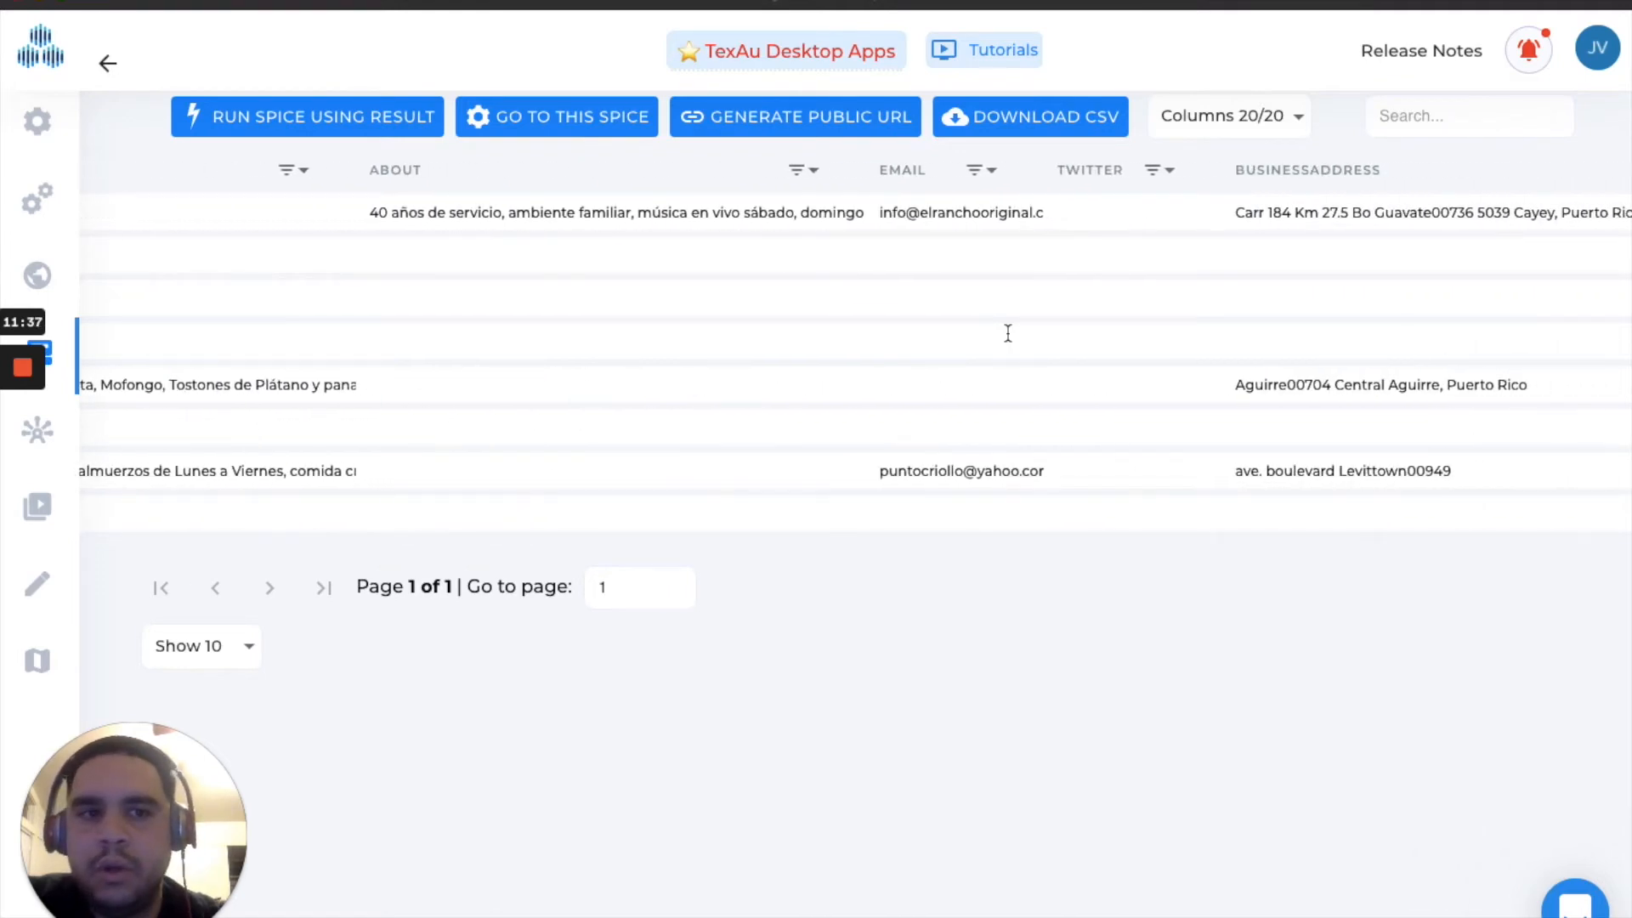
pyautogui.hscroll(12, 1008, 333)
pyautogui.hscroll(16, 1008, 333)
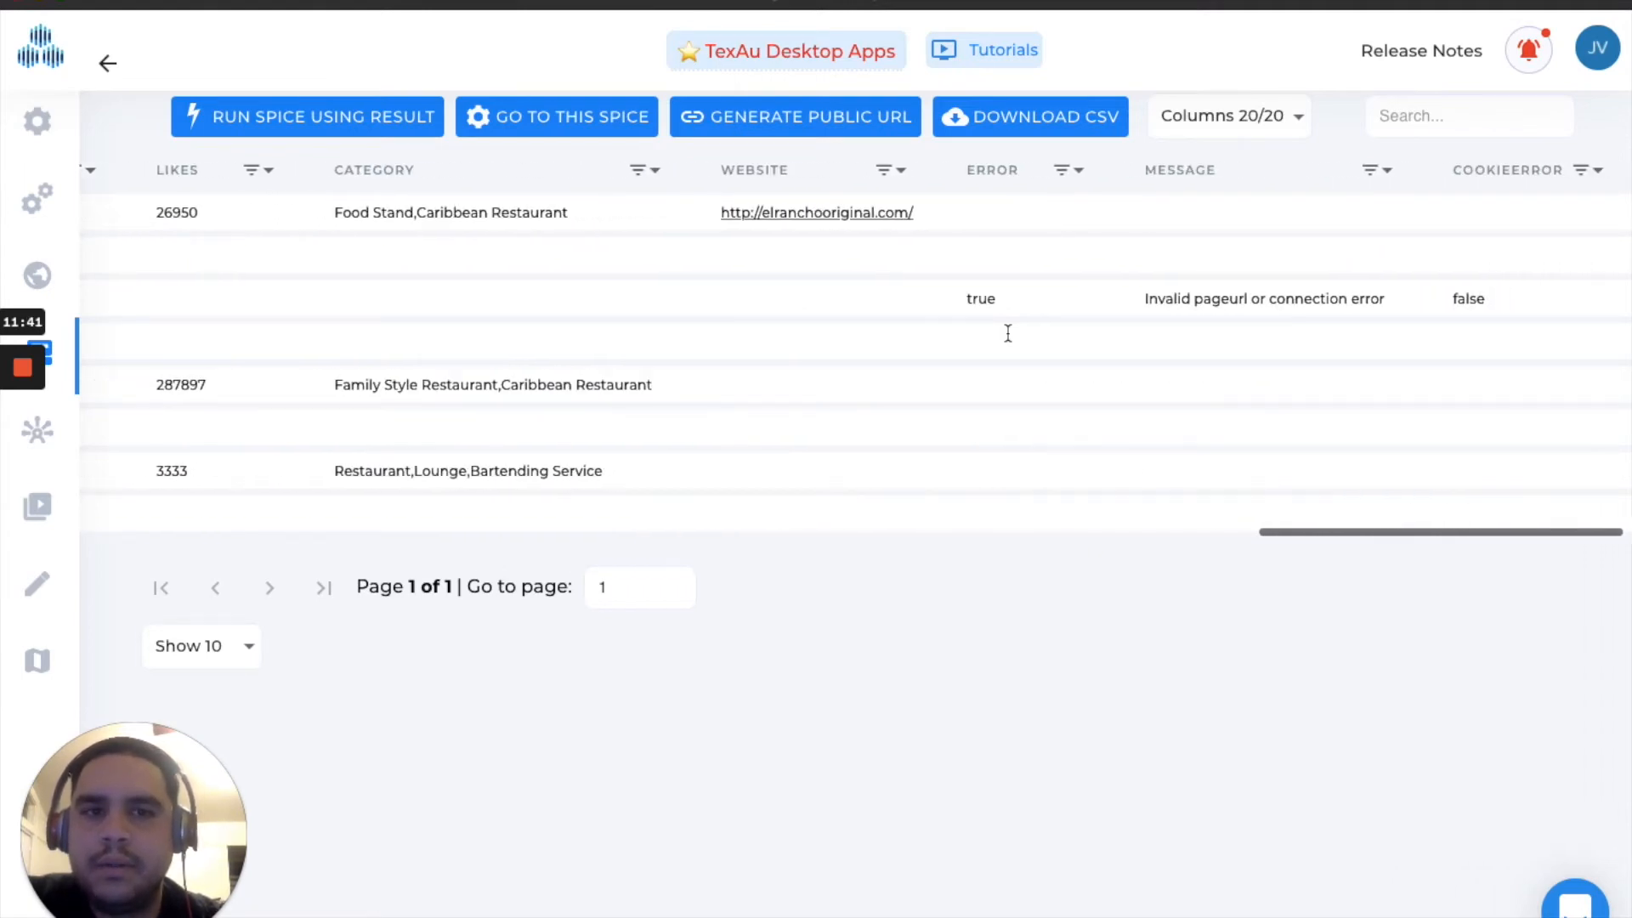
pyautogui.hscroll(1, 1008, 333)
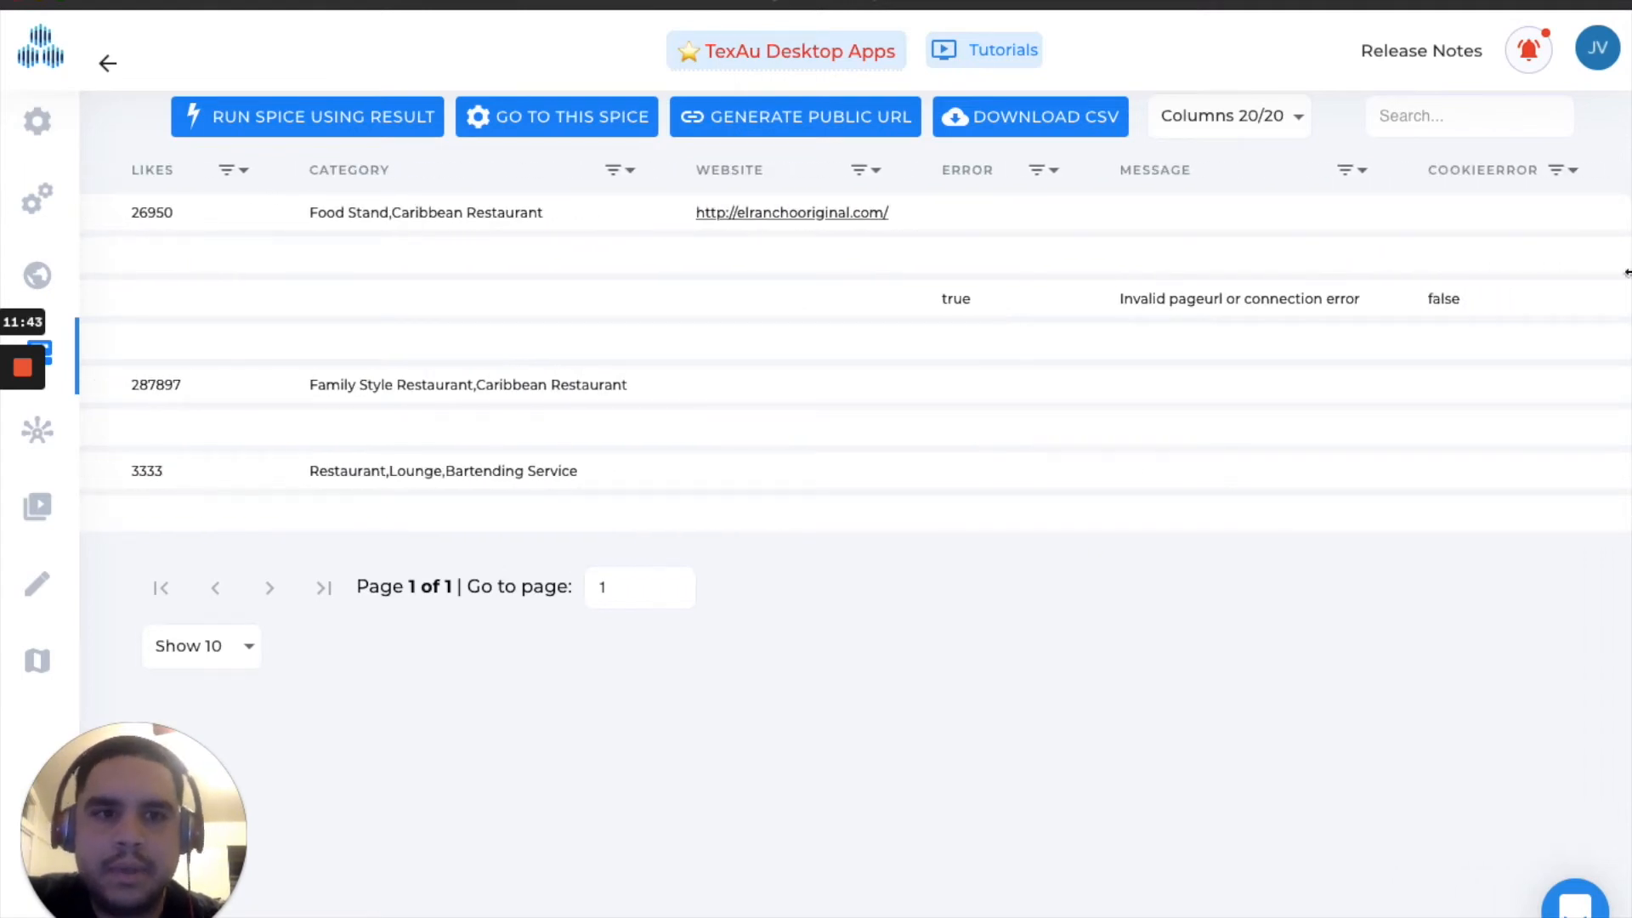
pyautogui.doubleClick(1450, 301)
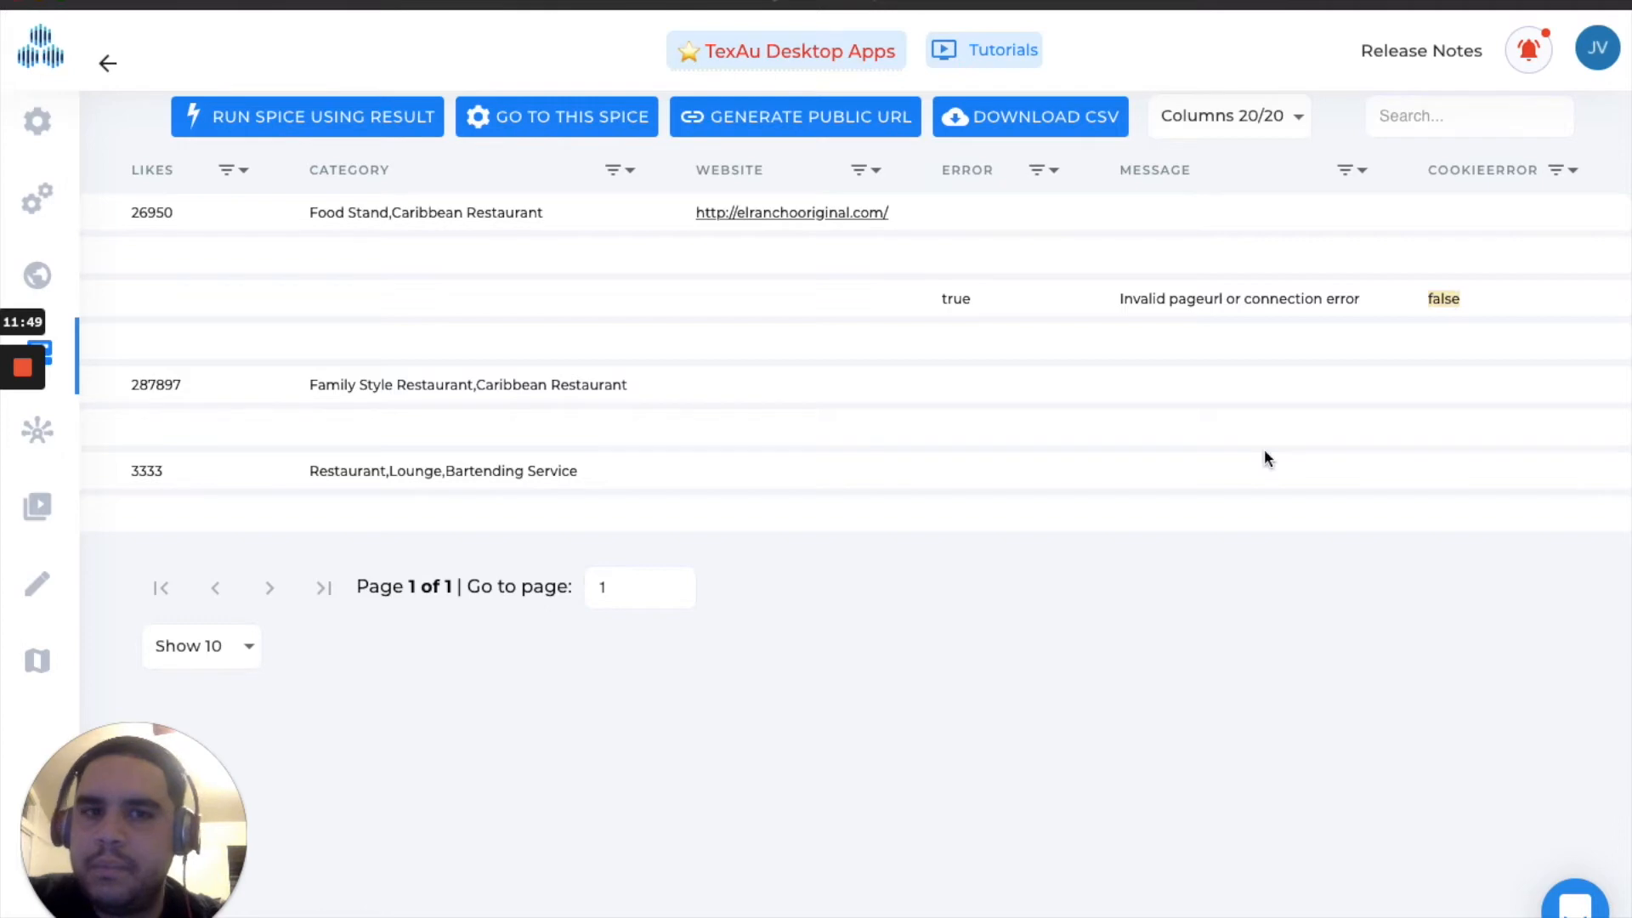
pyautogui.hscroll(-15, 1264, 457)
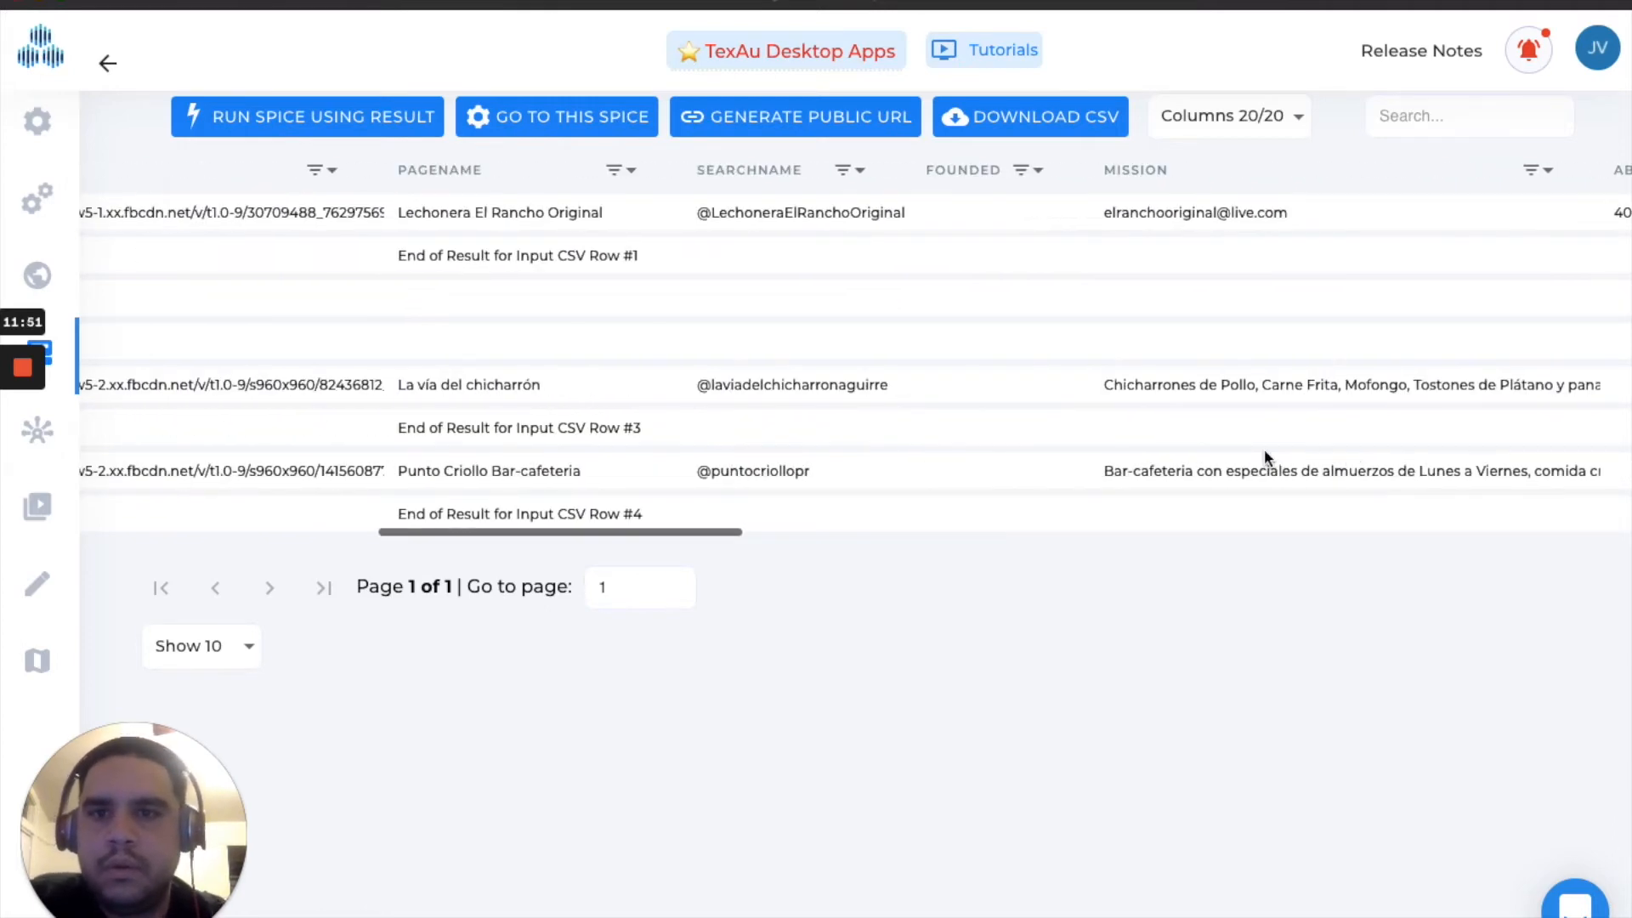
# Download the results as CSV and open Extract_Company_Facebook_About_Page_New-21__Feb_2021-7_58_26_PM.csv from Downloads in Excel
pyautogui.click(1054, 127)
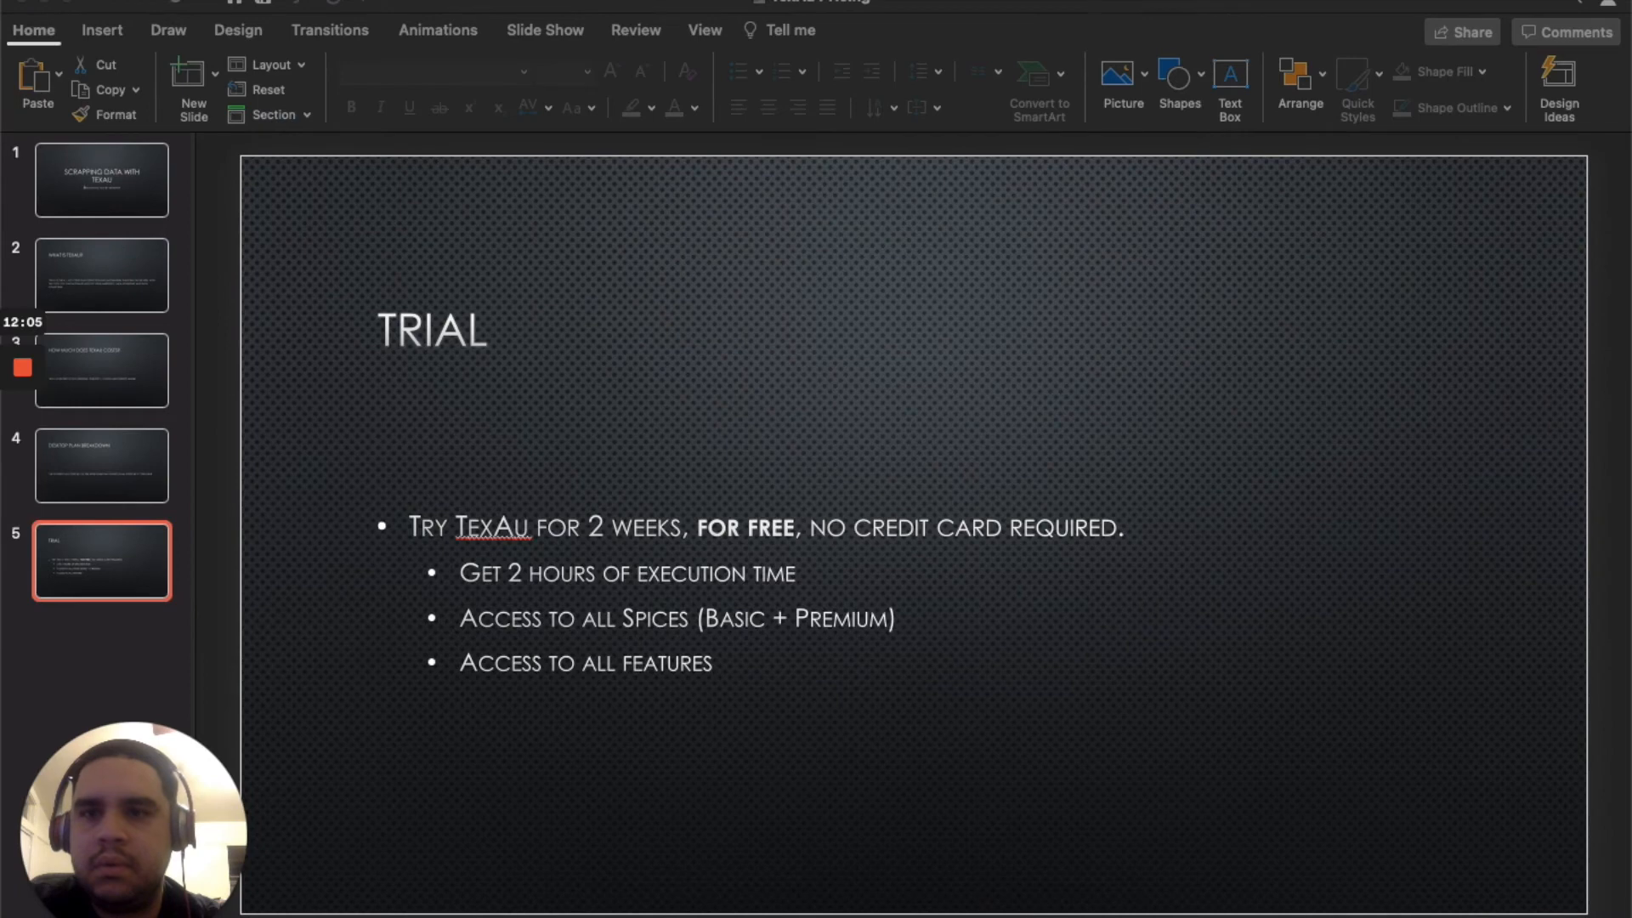
pyautogui.click(1191, 906)
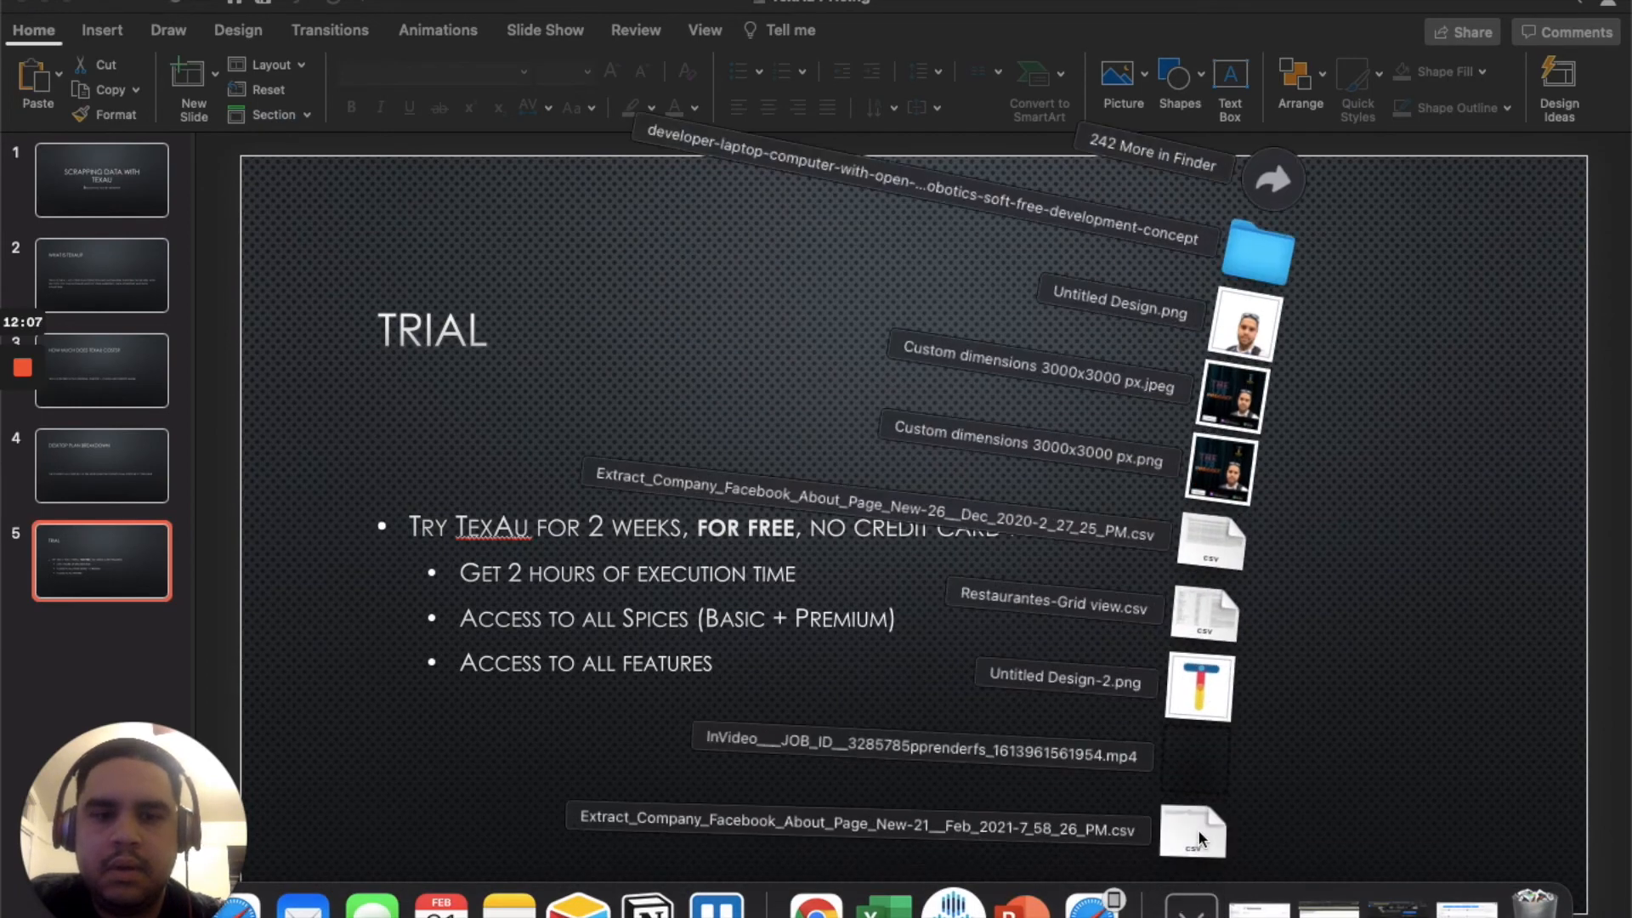
pyautogui.click(1198, 838)
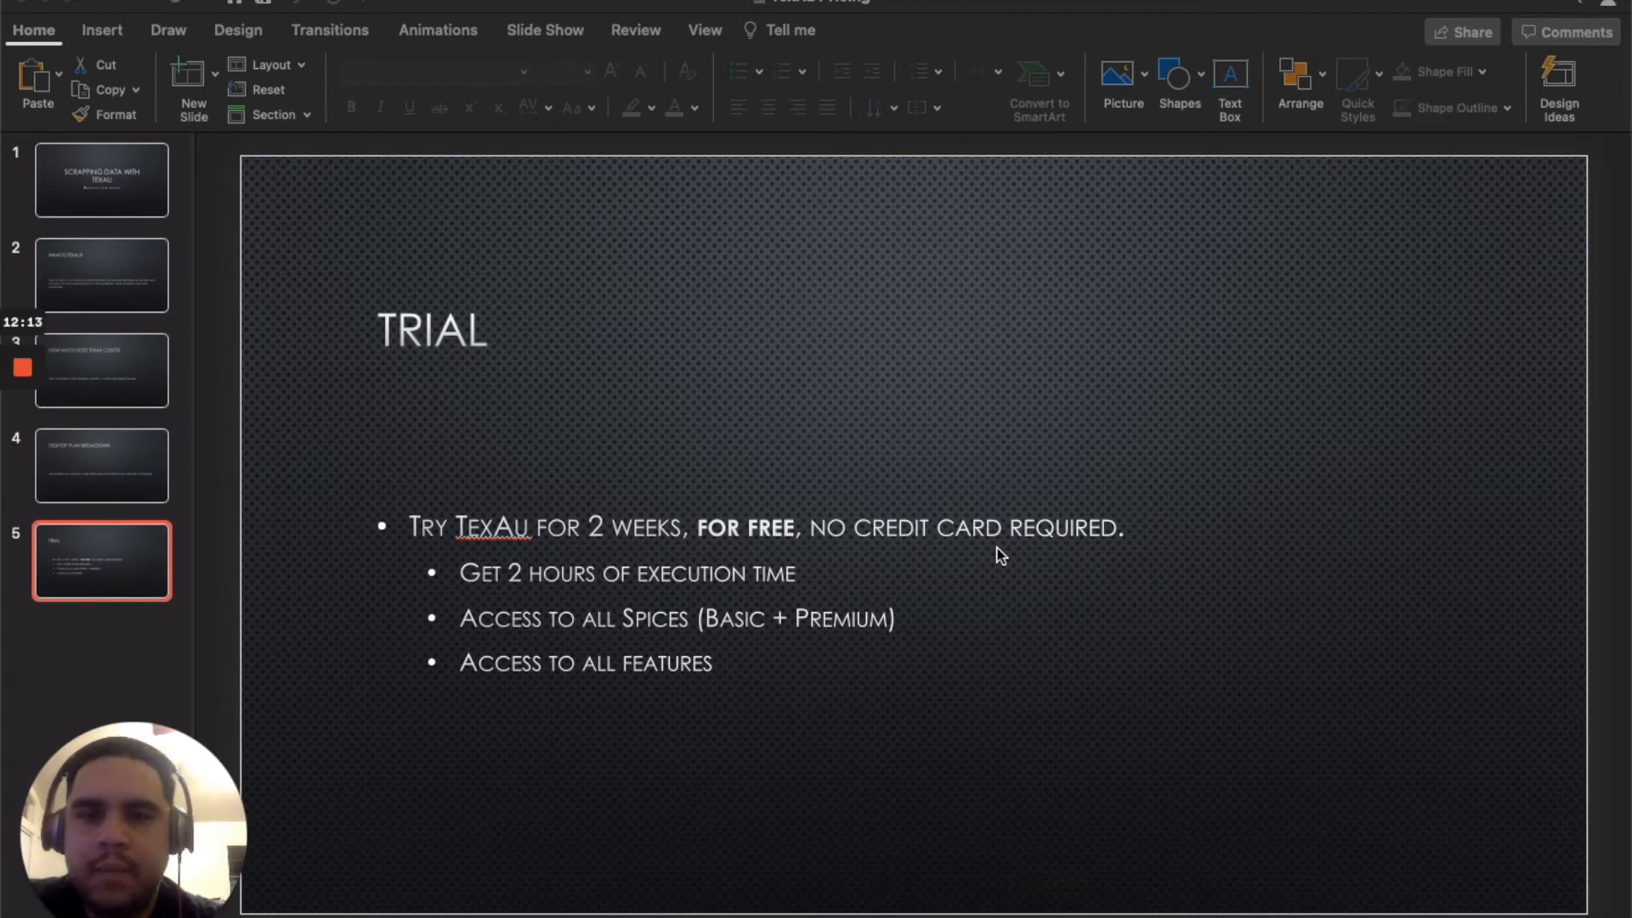
pyautogui.moveTo(816, 910)
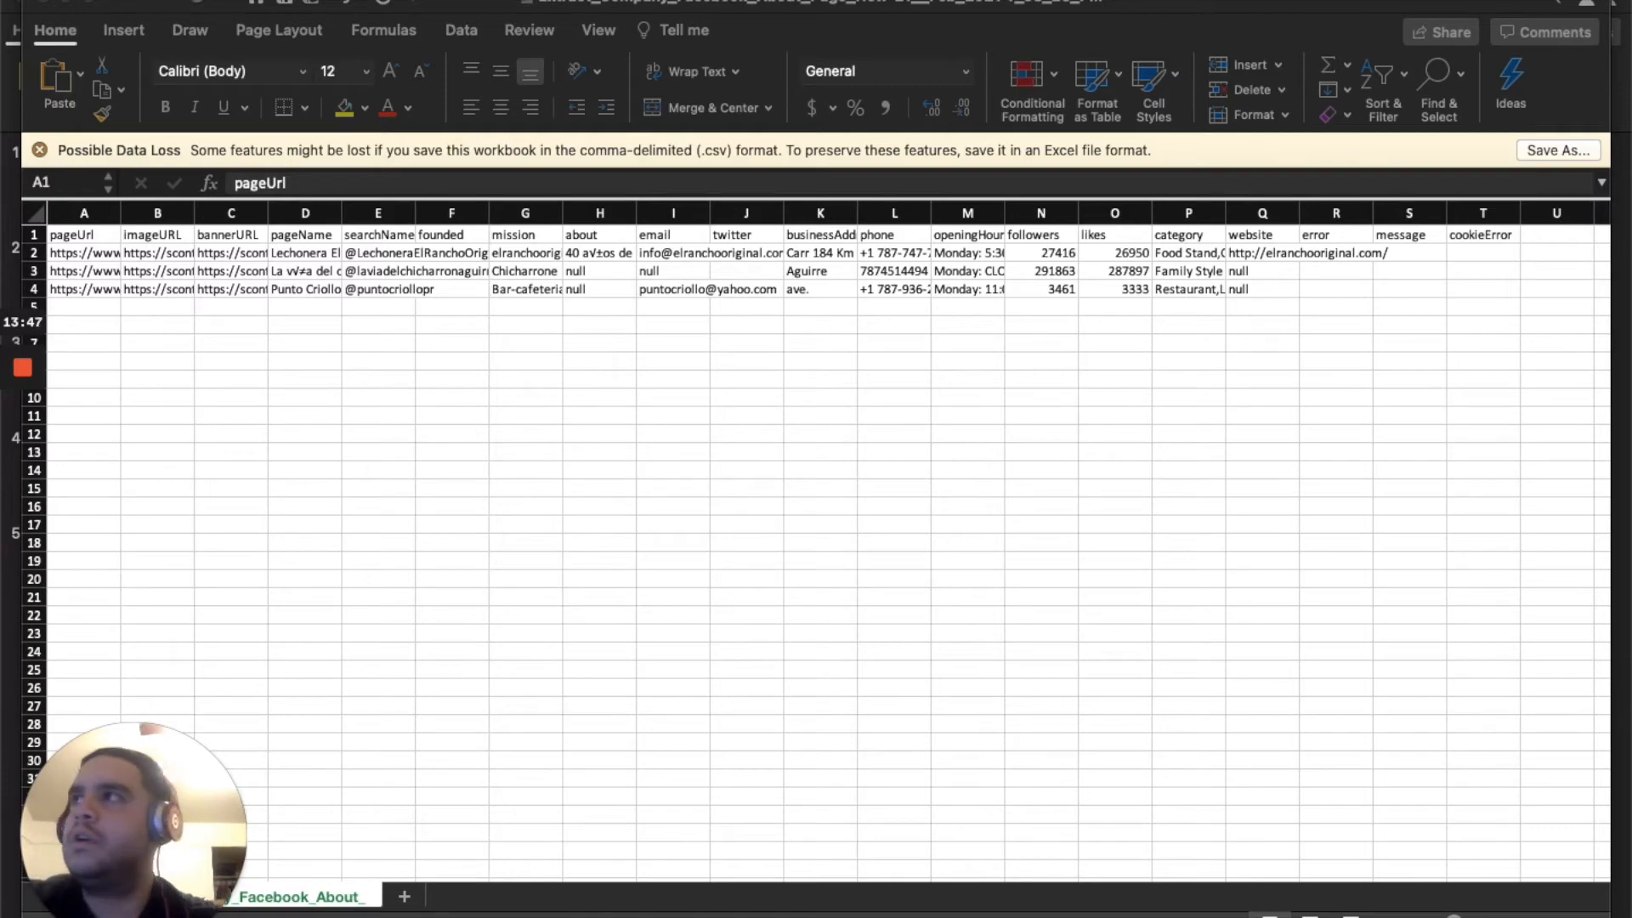
# Bring up the Upload List base in Airtable and compare the Restaurantes table's category and description columns with the exported CSV
pyautogui.moveTo(0, 340); pyautogui.dragTo(733, 1)
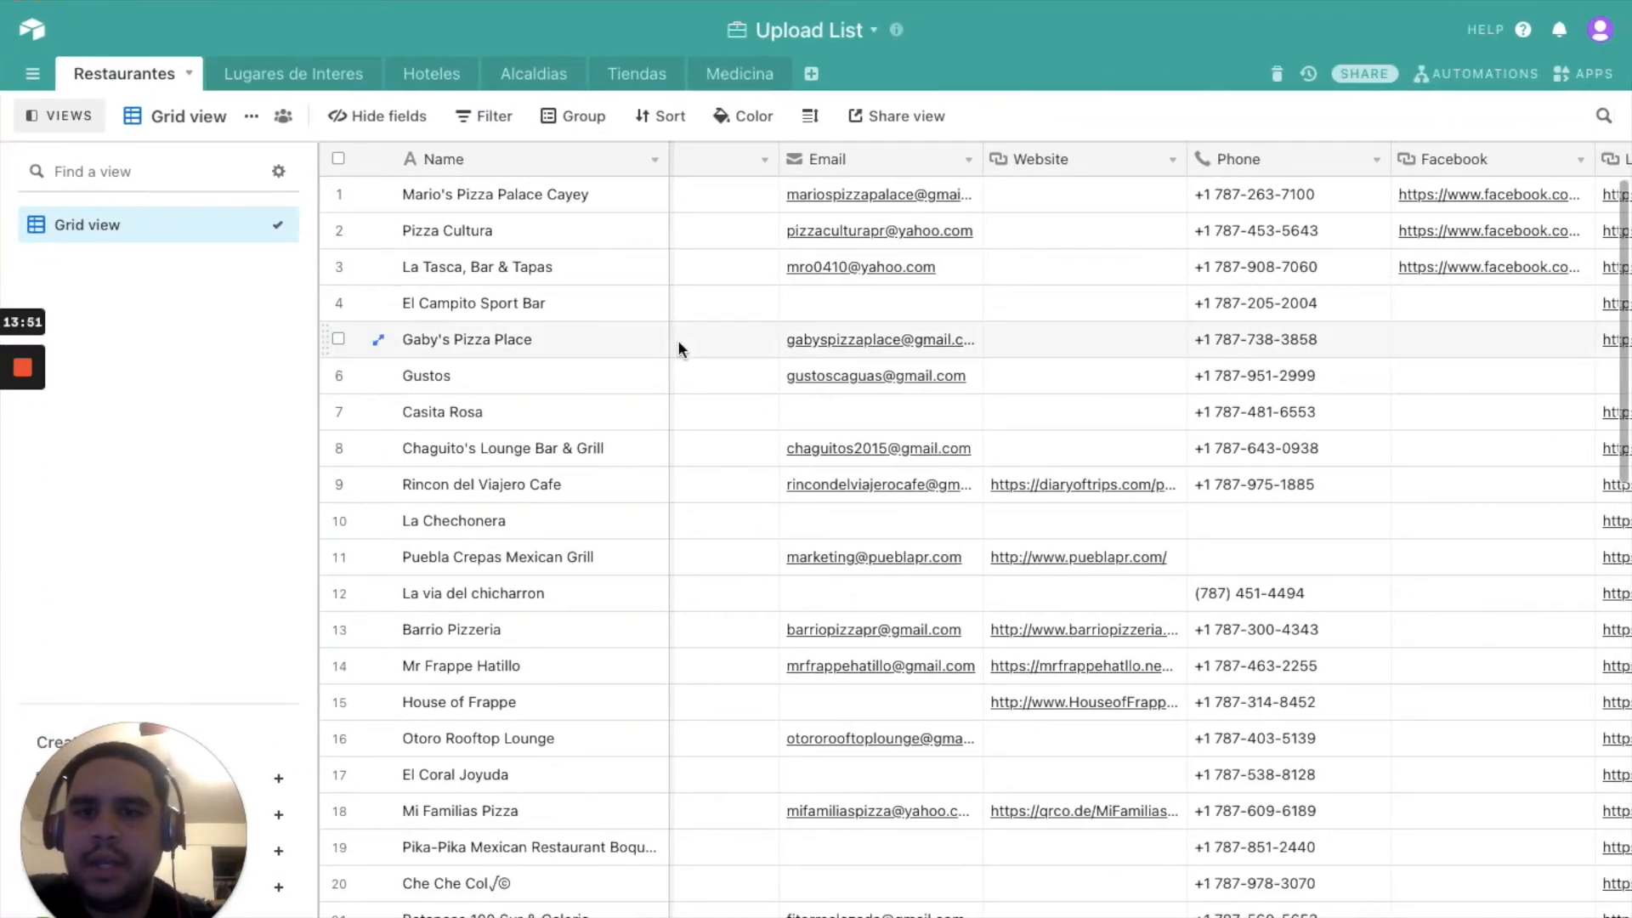
pyautogui.hscroll(-15, 762, 367)
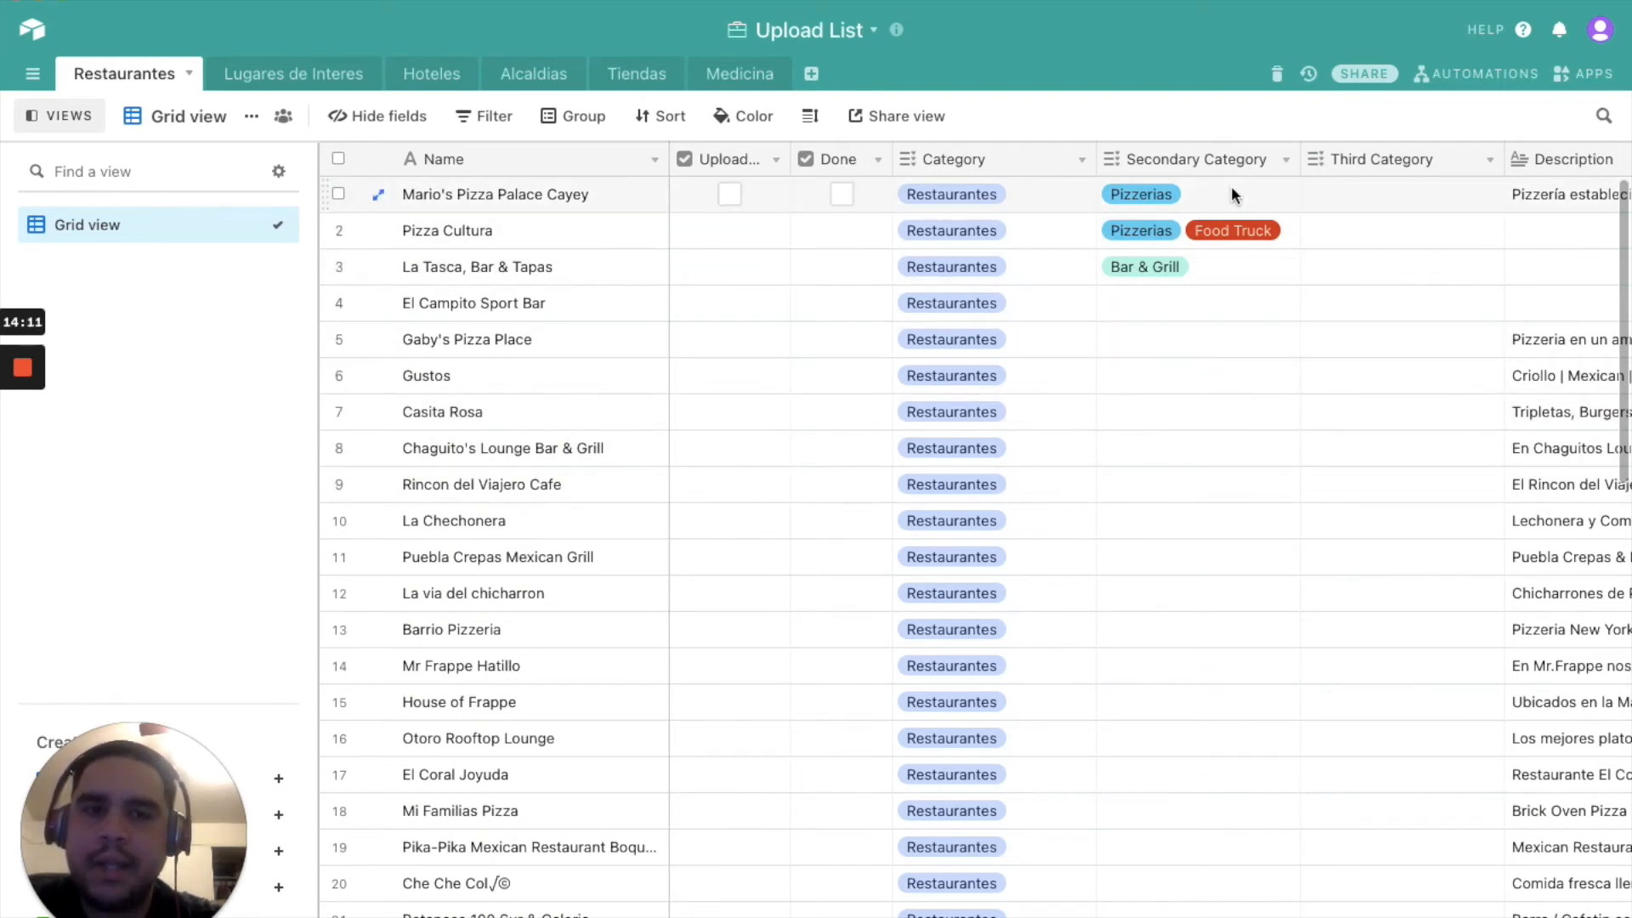
pyautogui.hscroll(5, 1354, 293)
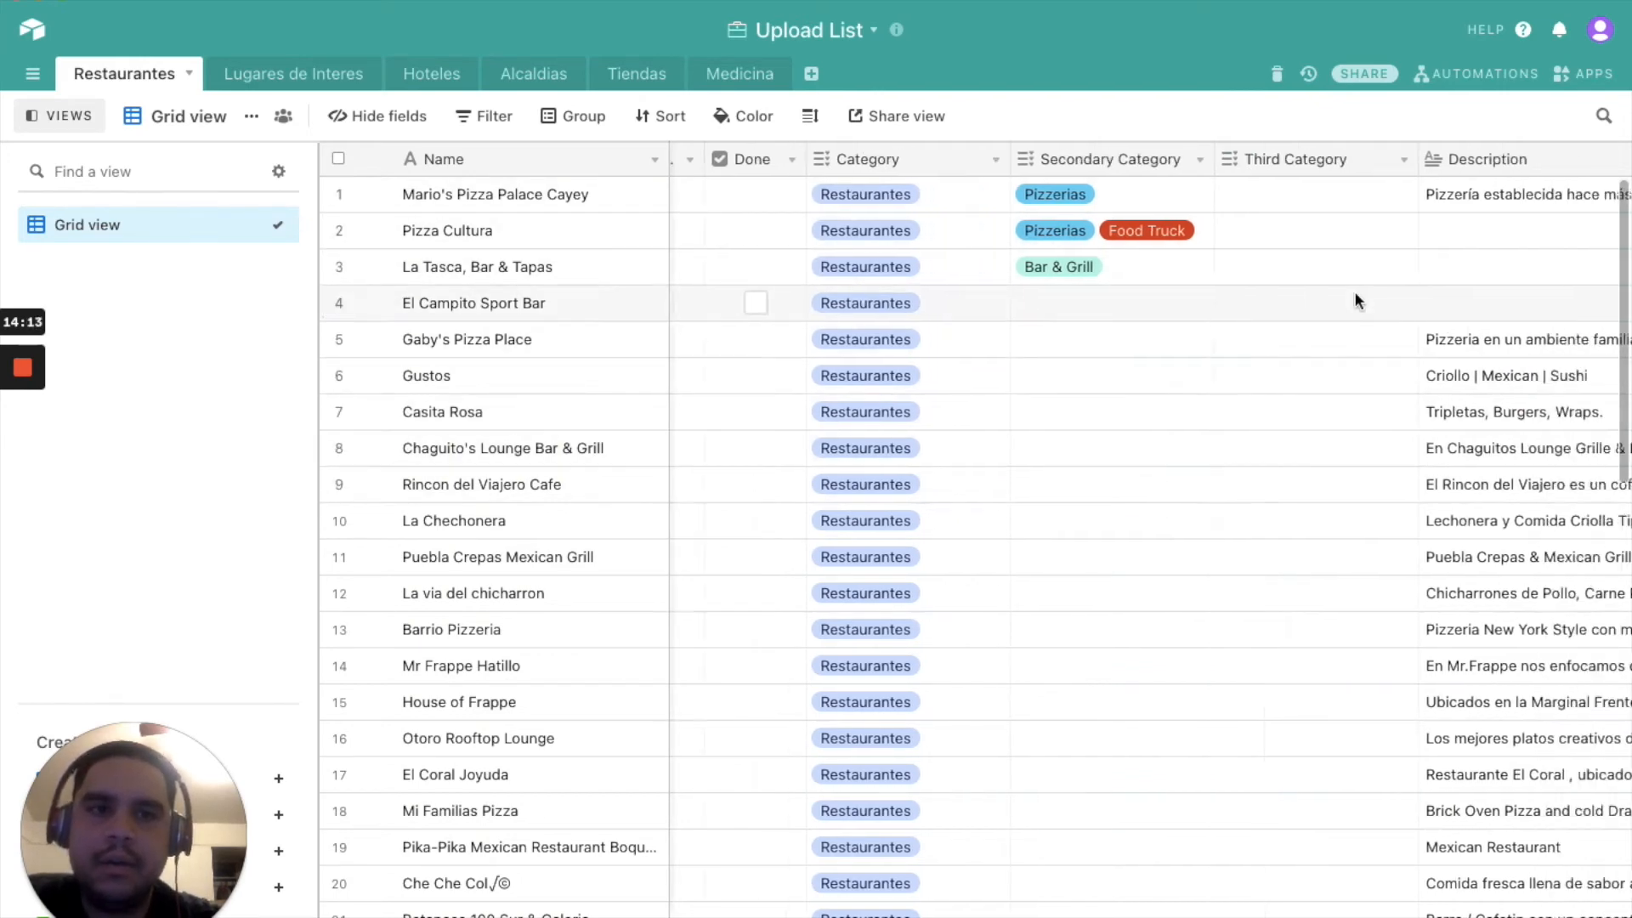
pyautogui.hscroll(5, 1336, 206)
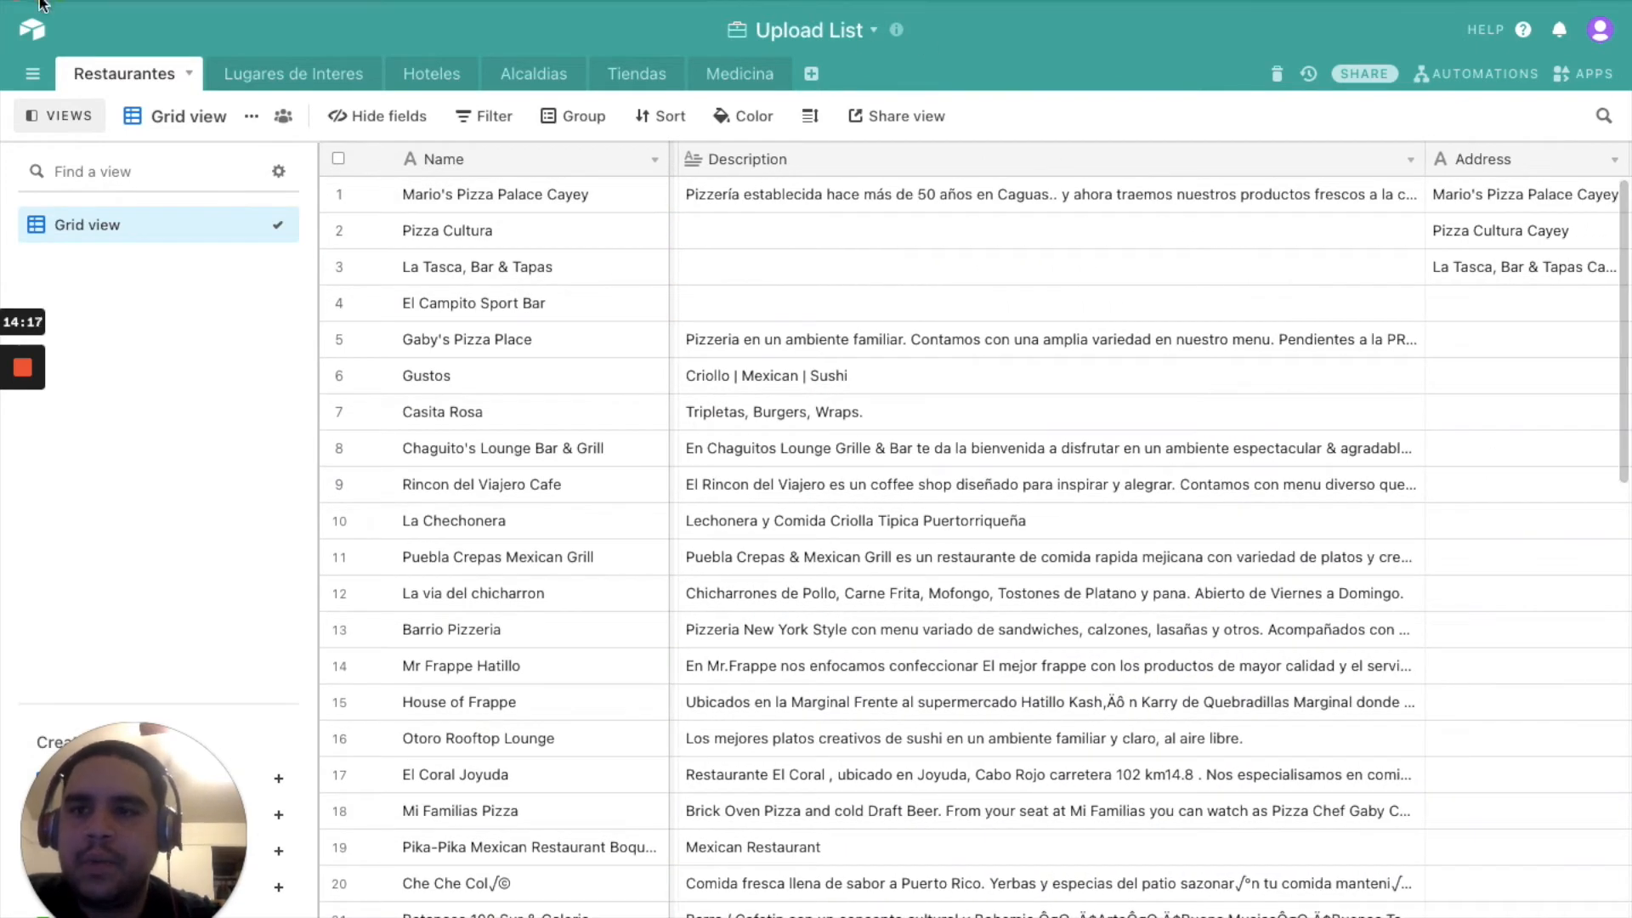
pyautogui.moveTo(651, 4); pyautogui.dragTo(672, 506)
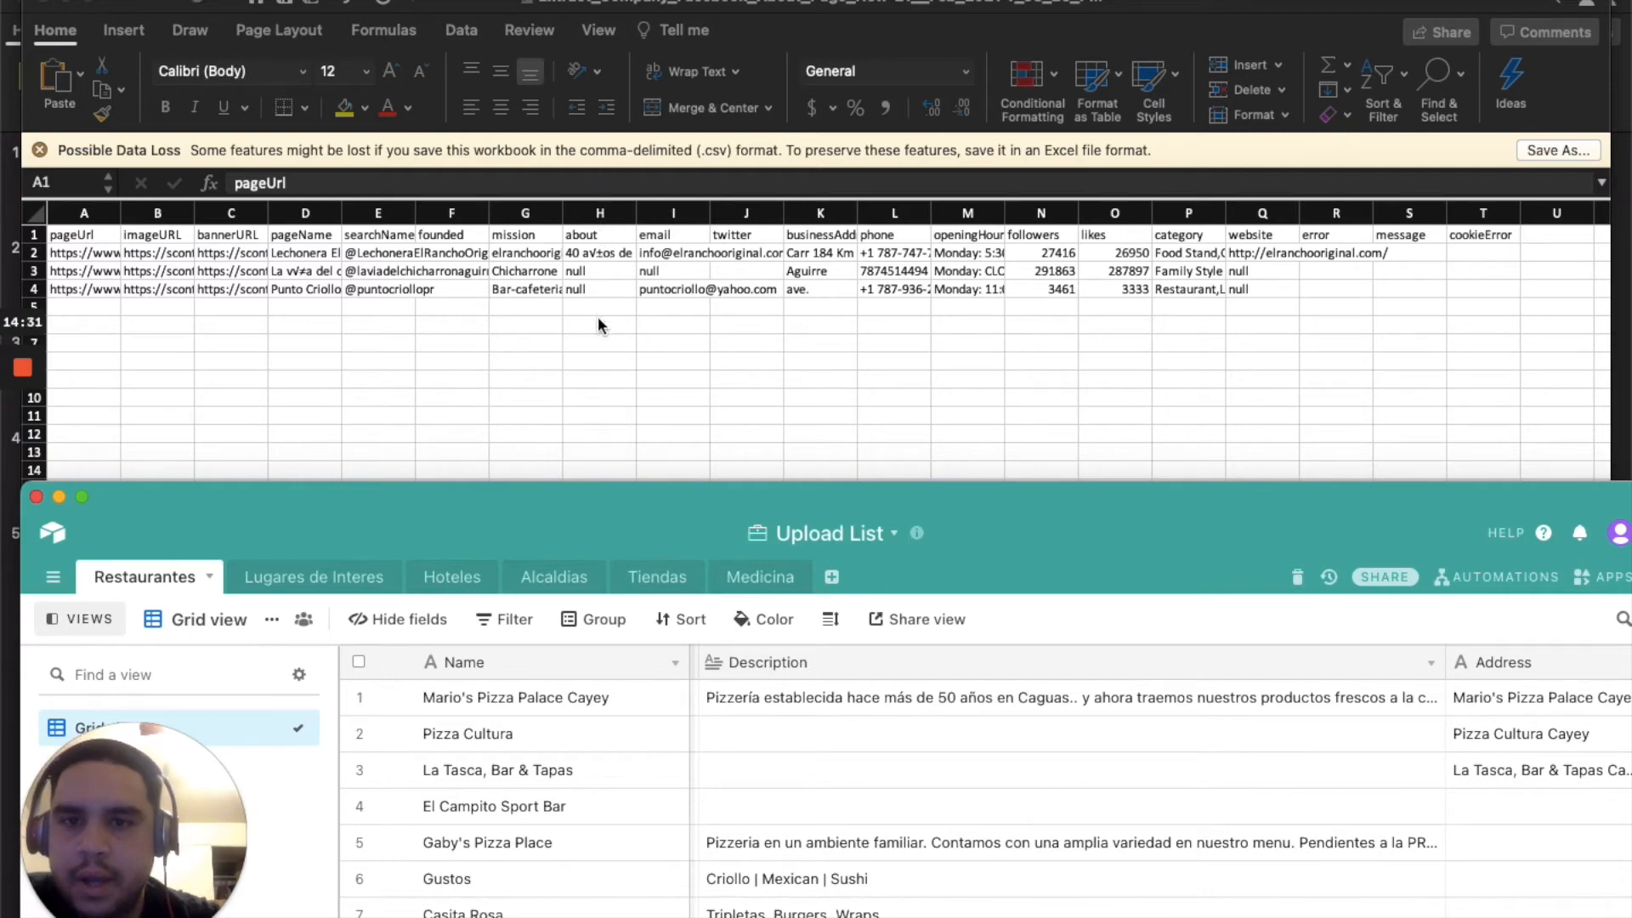
pyautogui.moveTo(603, 492); pyautogui.dragTo(584, 0)
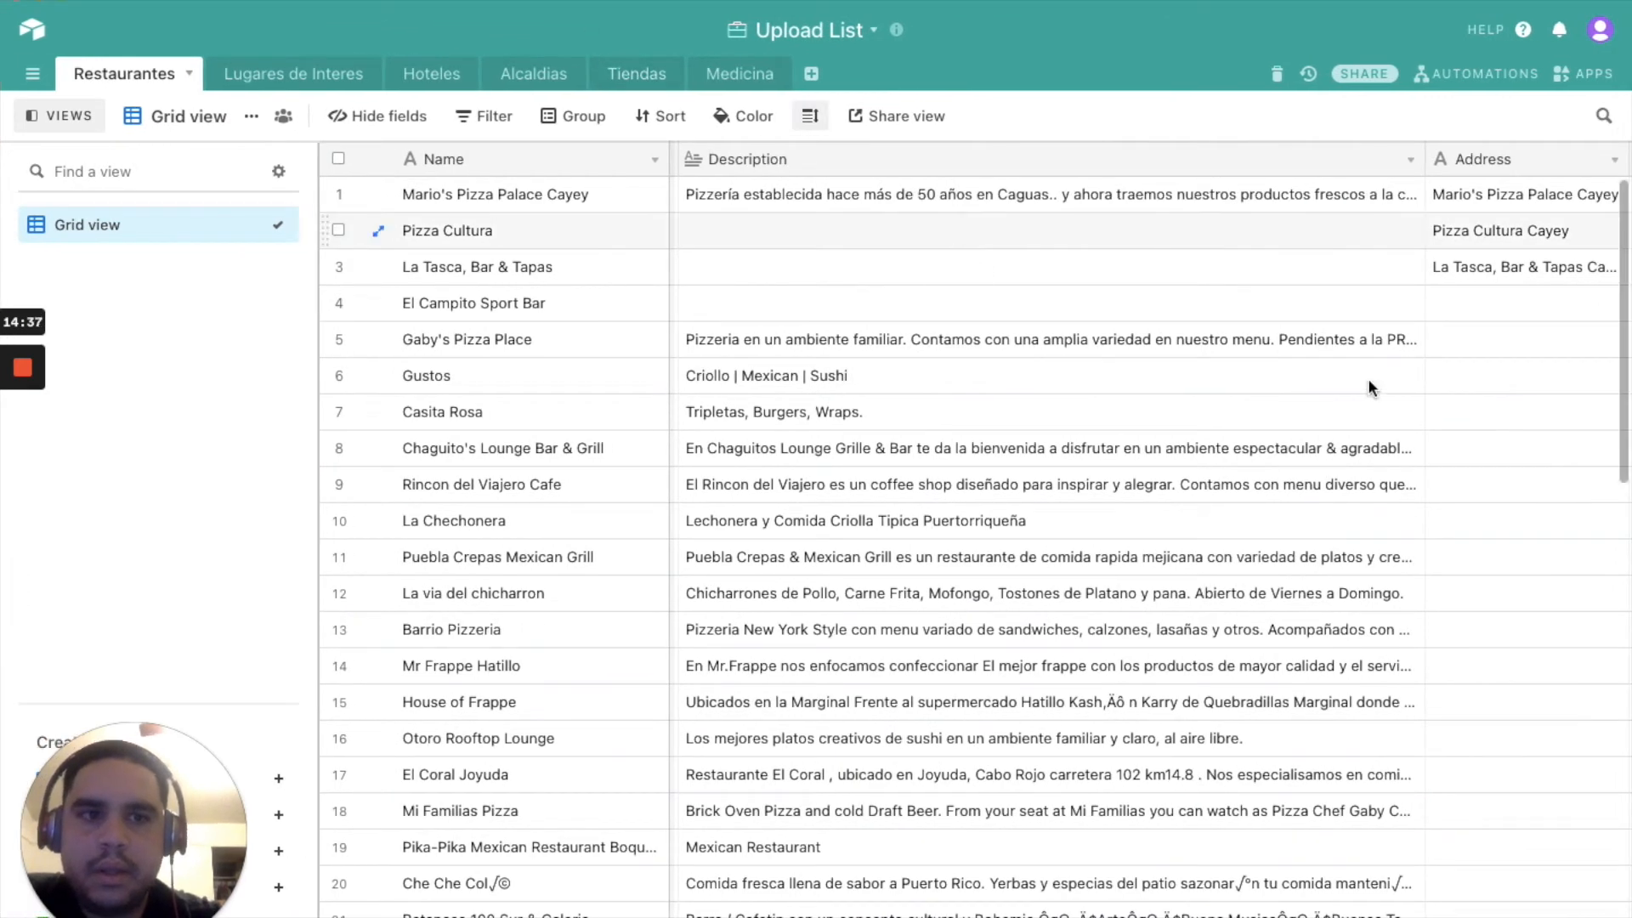
# Clear the Address cells of Mario's Pizza Palace Cayey, Pizza Cultura and La Tasca, Bar & Tapas in the Restaurantes table
pyautogui.hscroll(2, 1368, 388)
pyautogui.hscroll(10, 1369, 379)
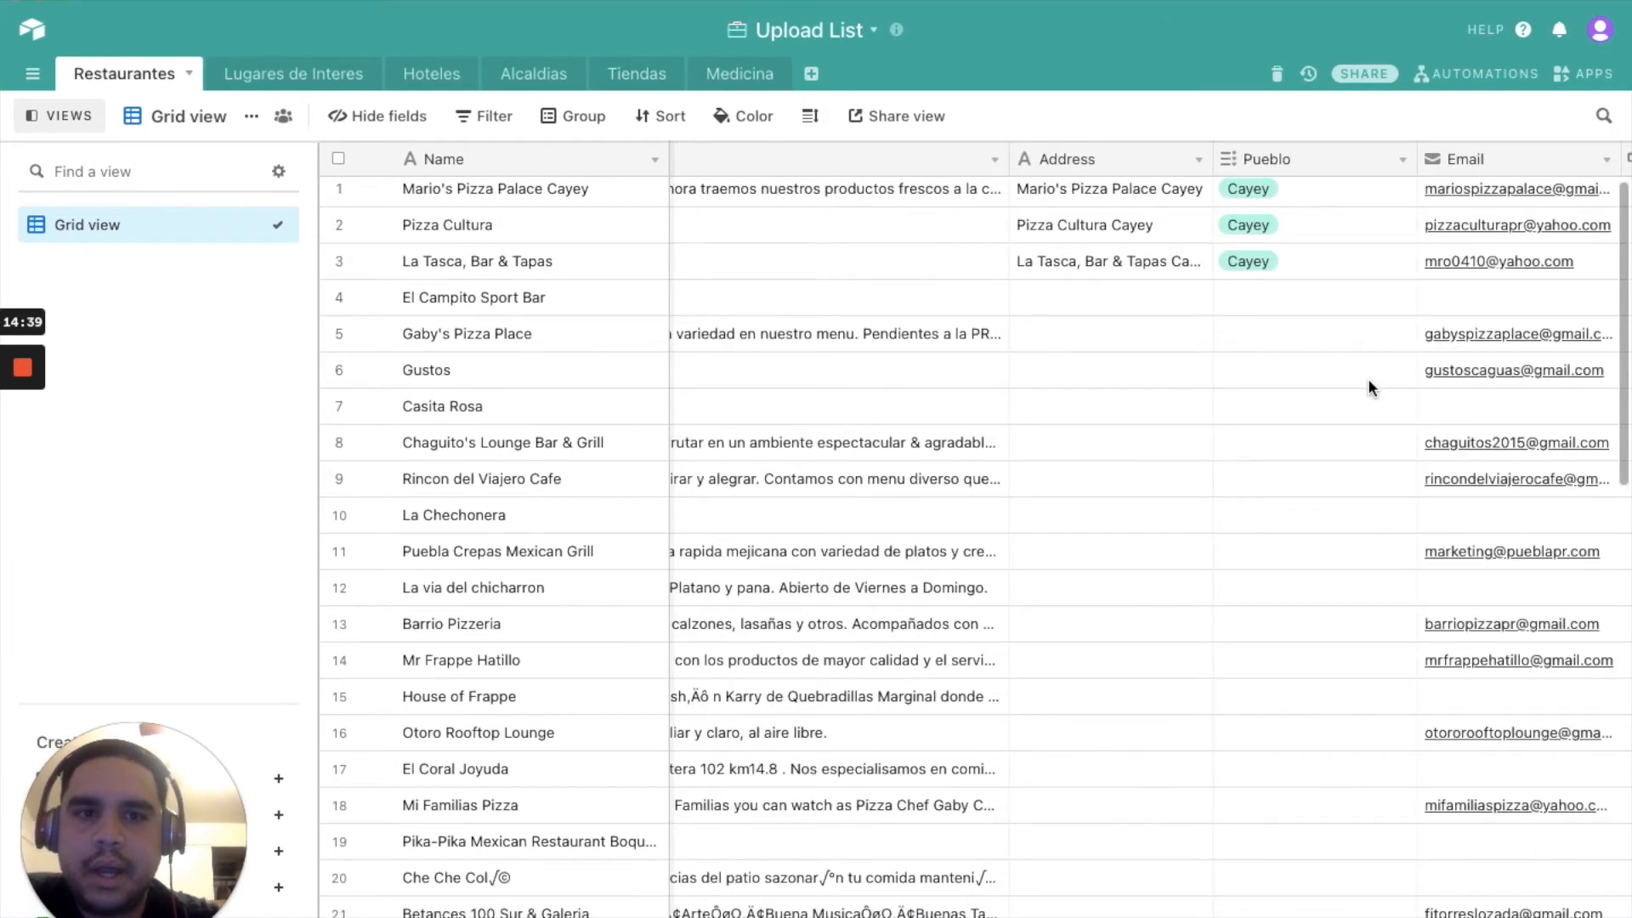
pyautogui.click(815, 200)
pyautogui.hotkey('shift', 'Down')
pyautogui.hotkey('shift', 'Down')
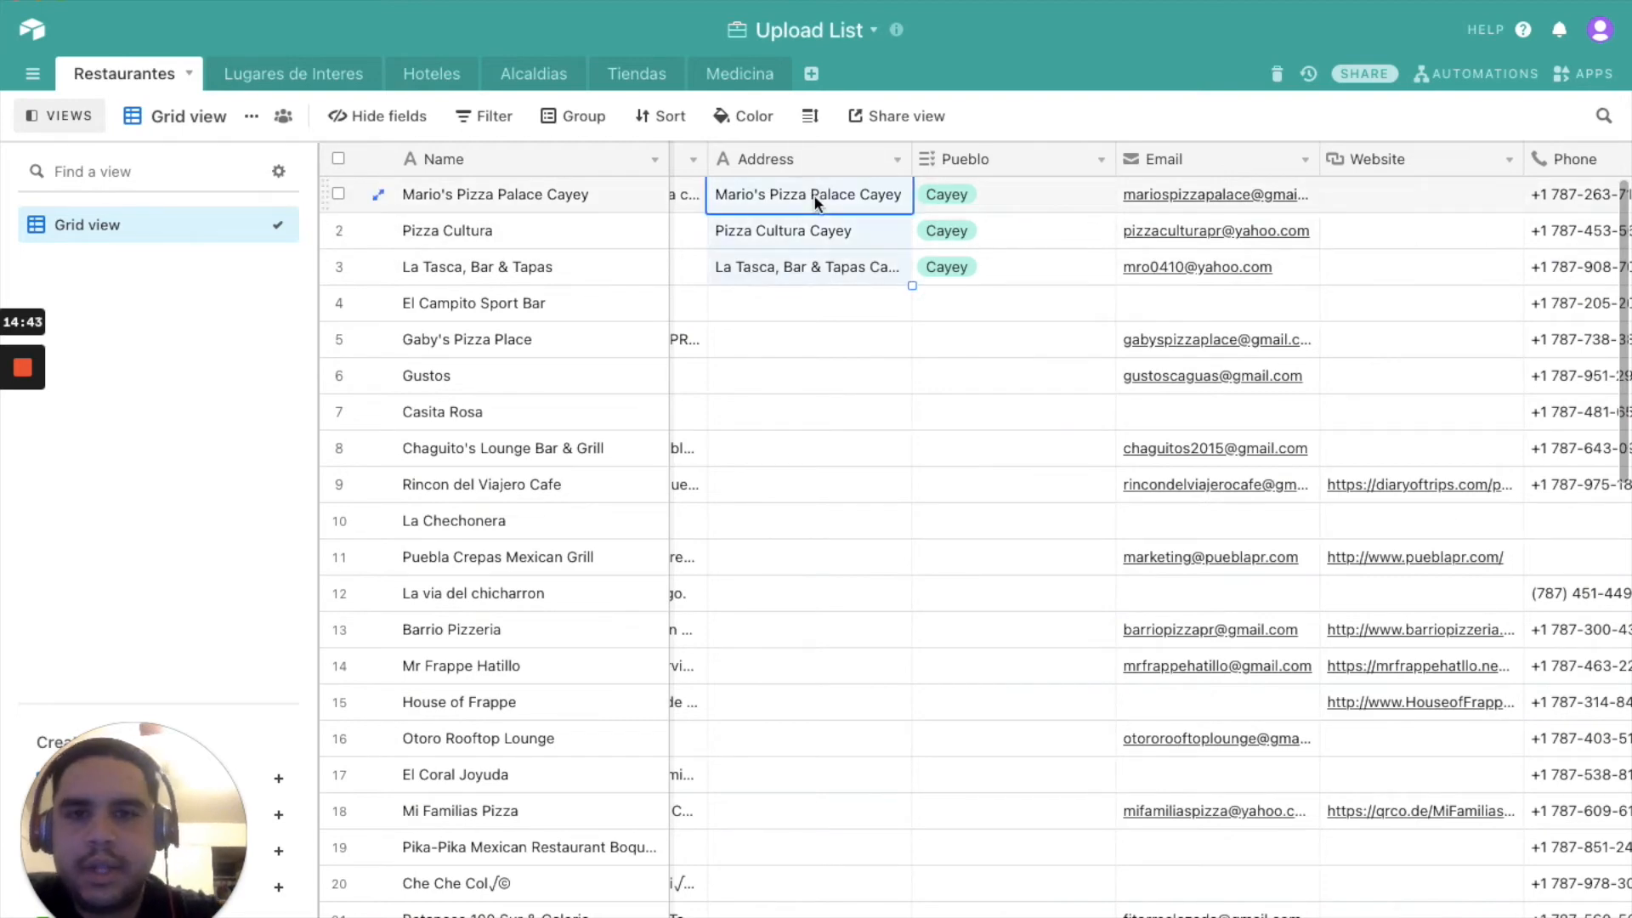
pyautogui.press('Delete')
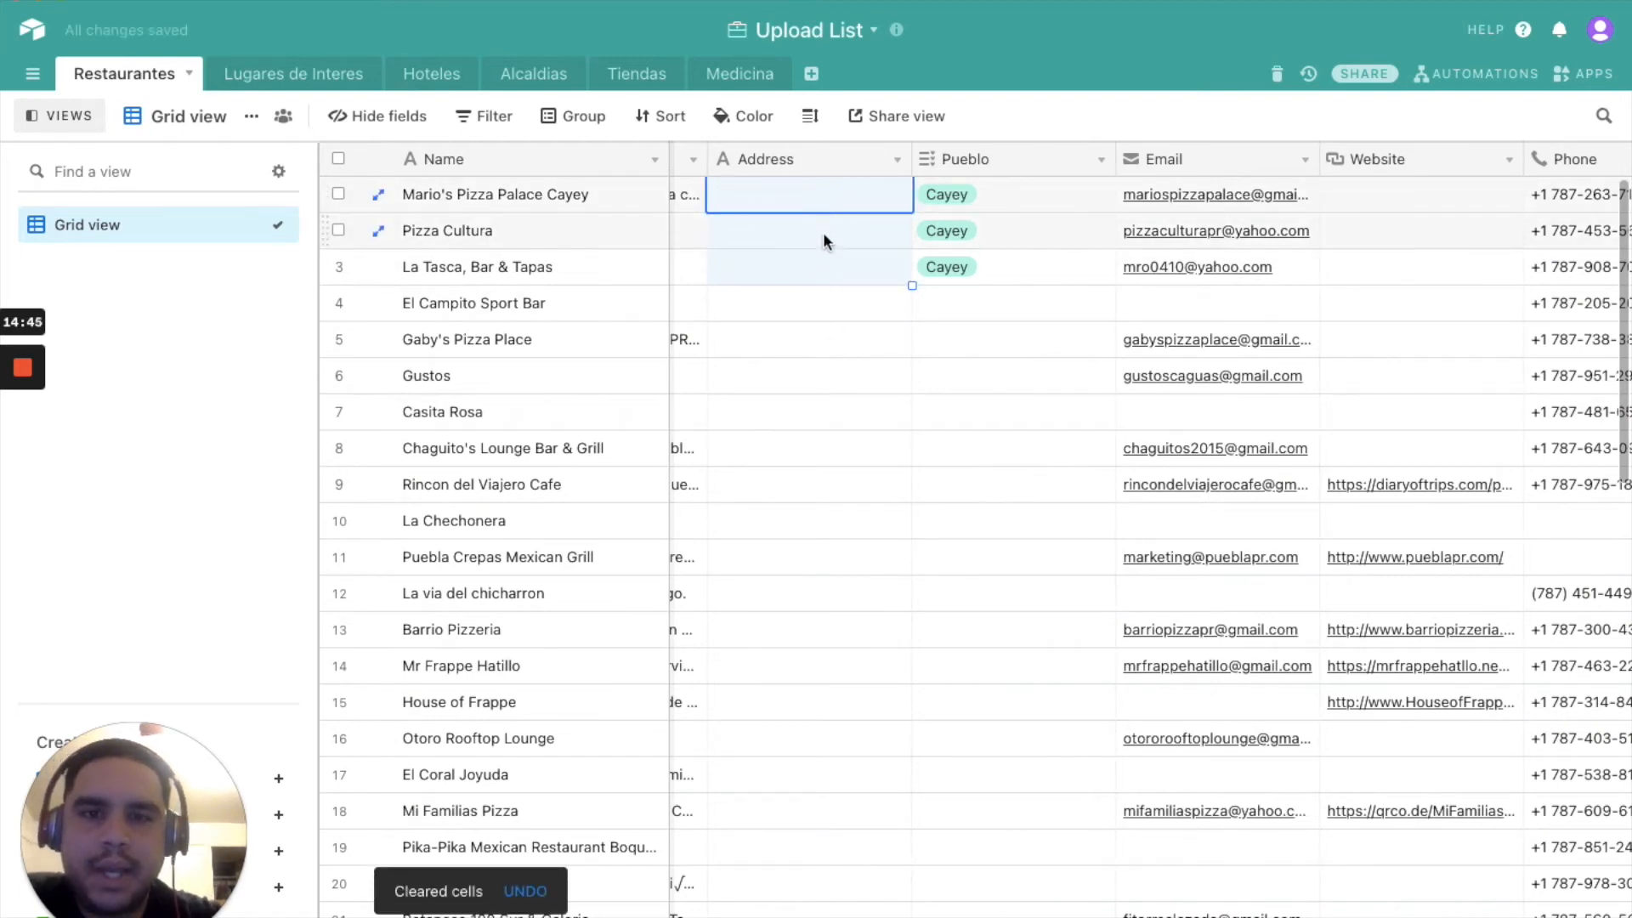
pyautogui.click(1006, 361)
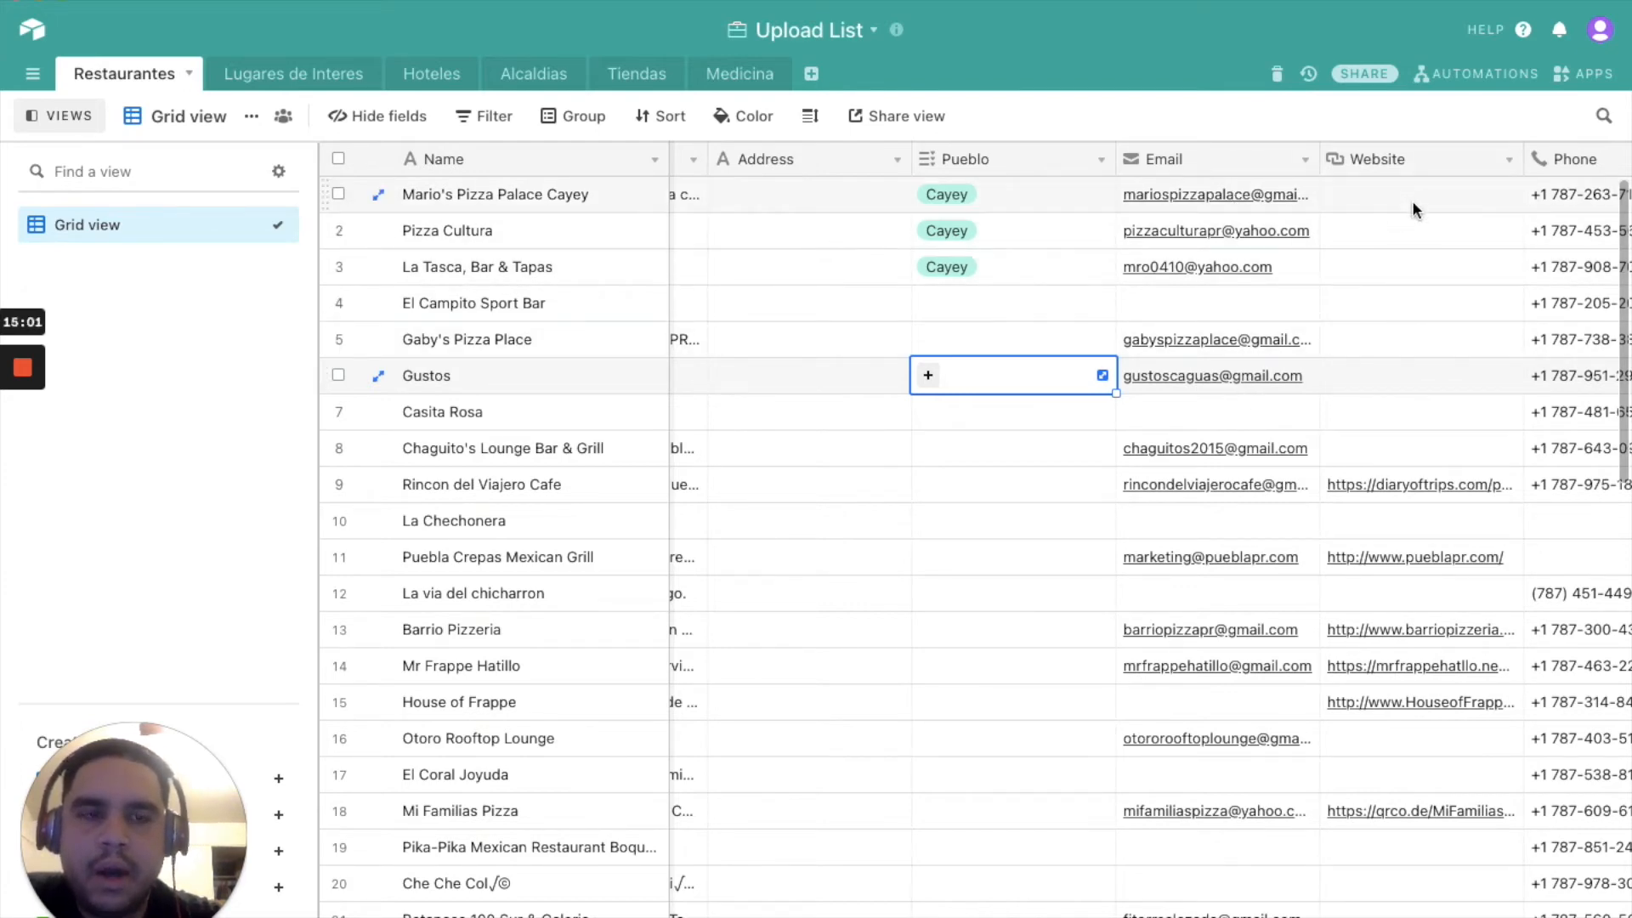
# Compare the Restaurantes table's contact and image columns with the exported CSV, and switch to the Punto Criollo Facebook page in Chrome
pyautogui.hscroll(5, 1436, 410)
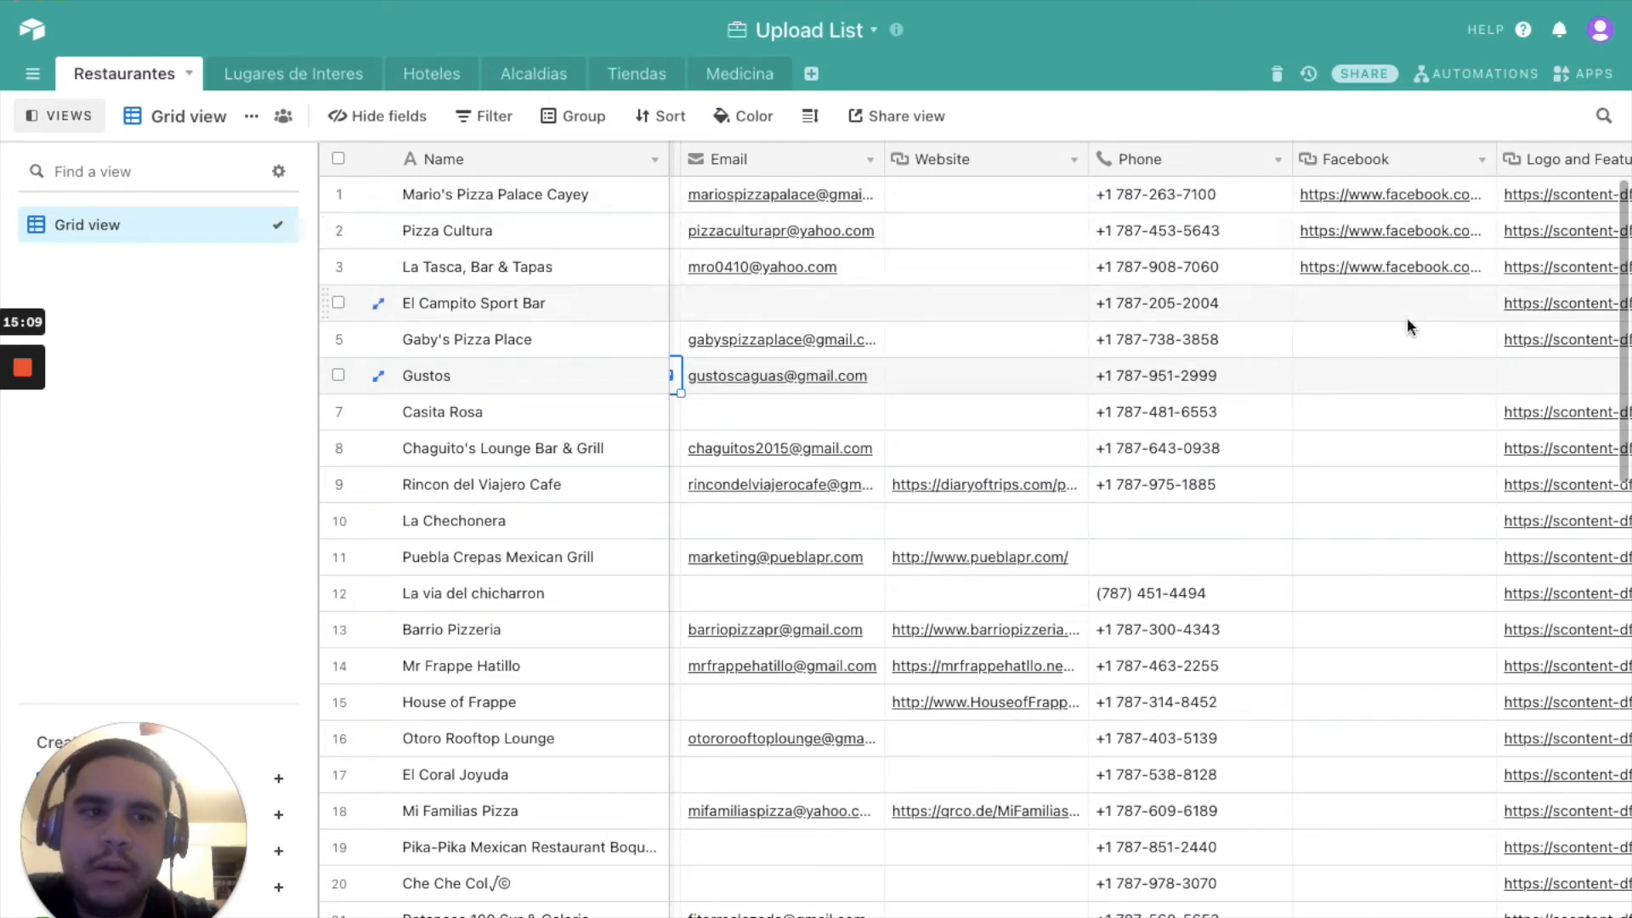
pyautogui.hscroll(5, 1406, 318)
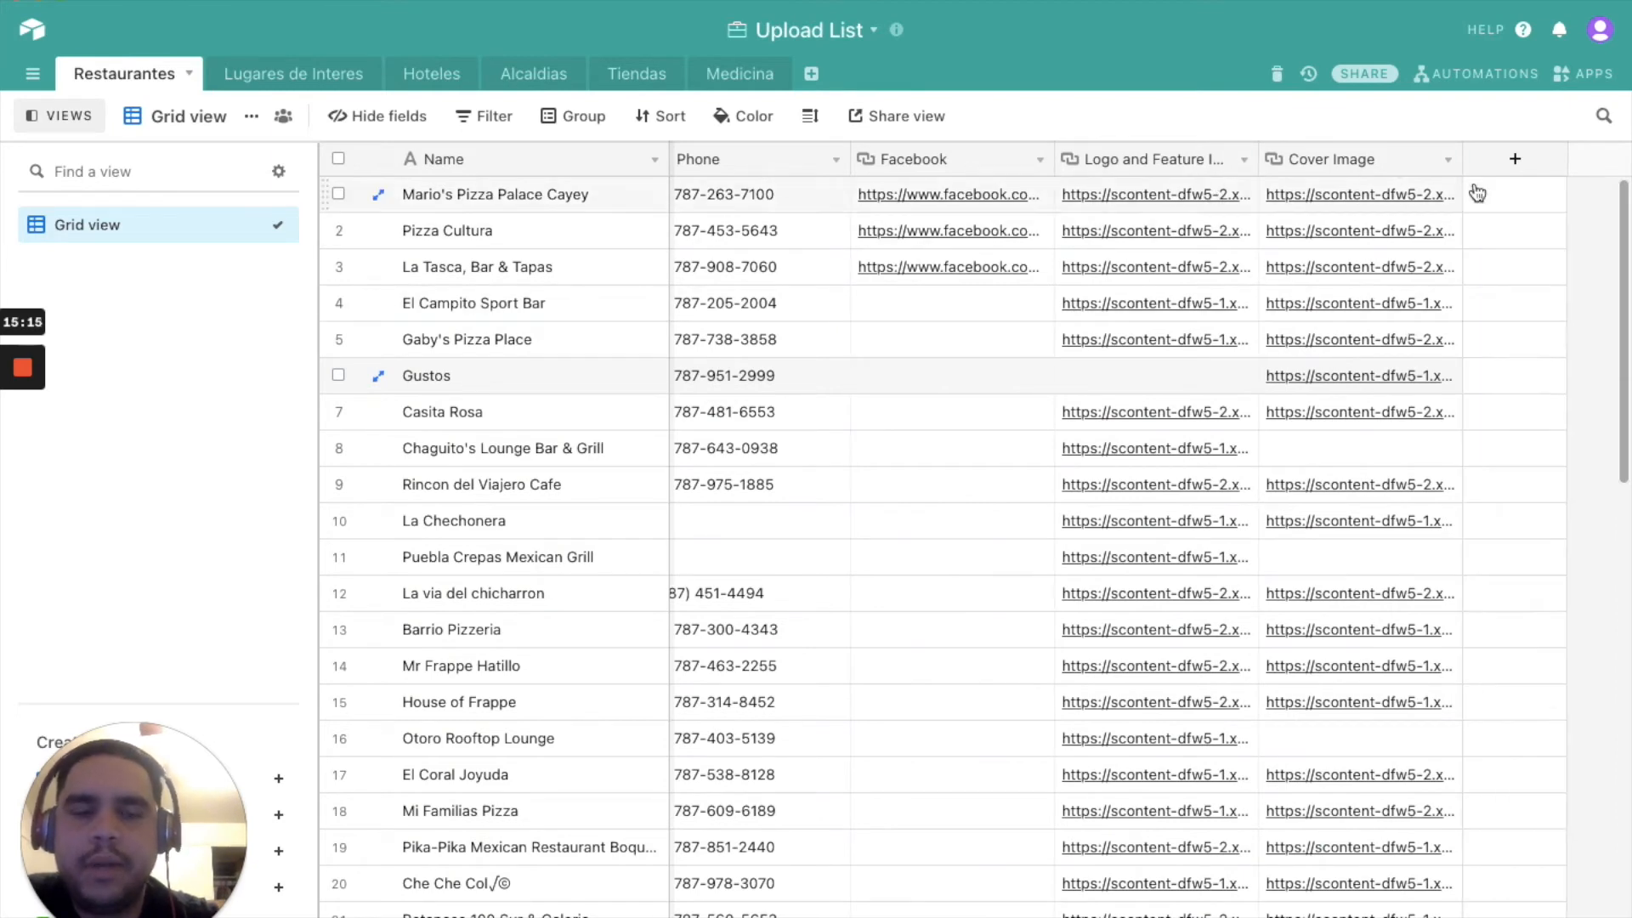
pyautogui.moveTo(731, 9); pyautogui.dragTo(746, 508)
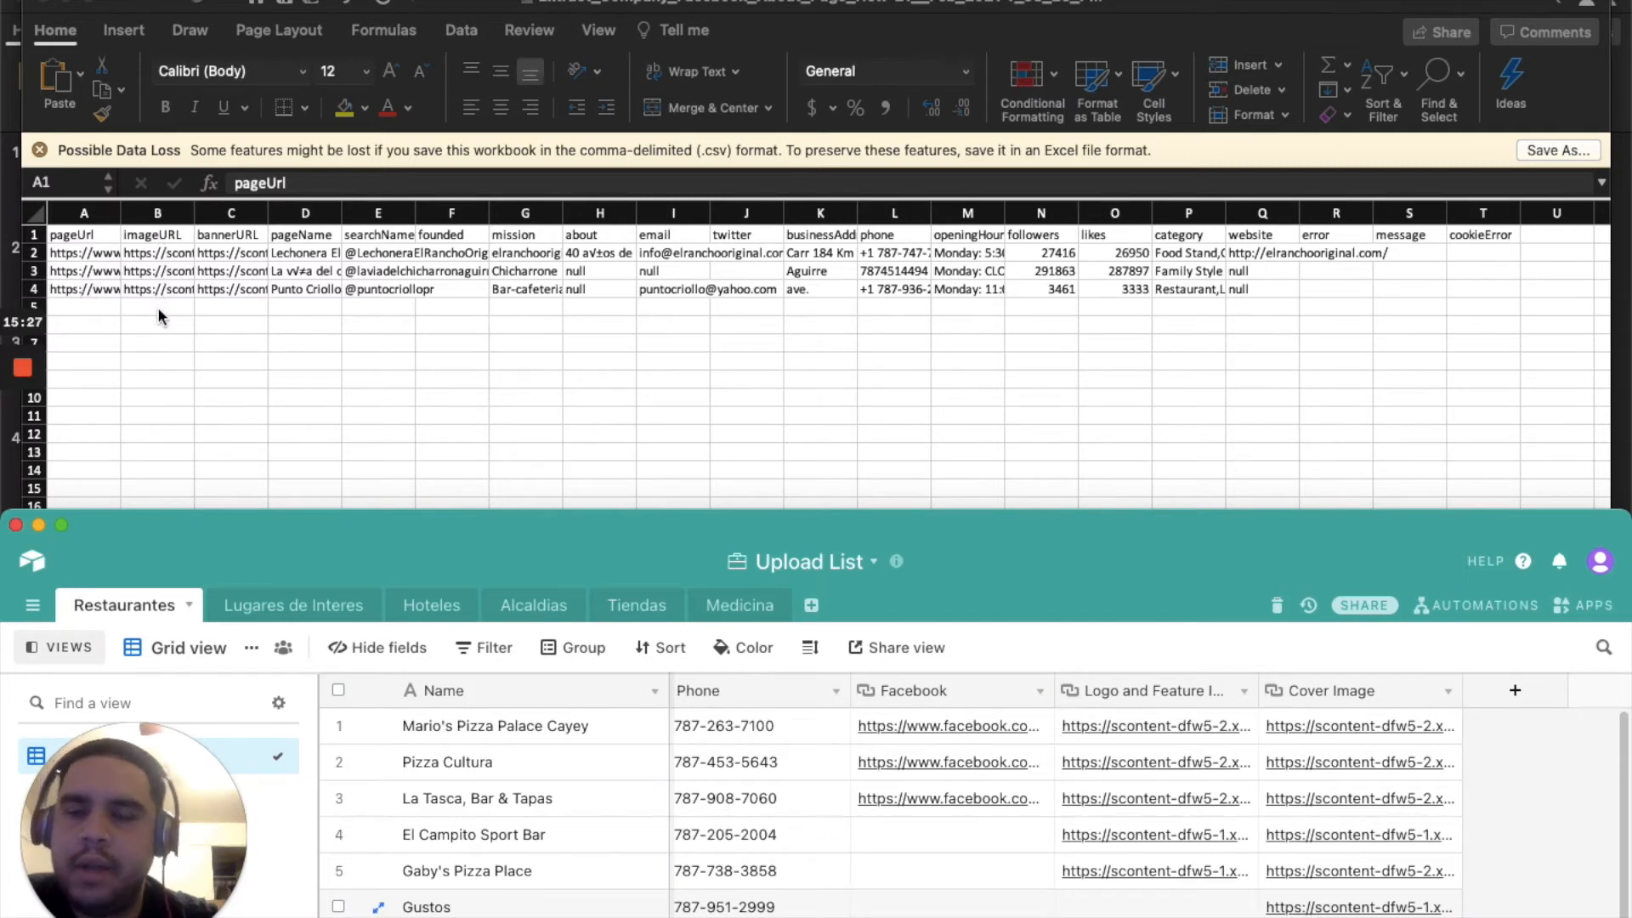
pyautogui.doubleClick(197, 524)
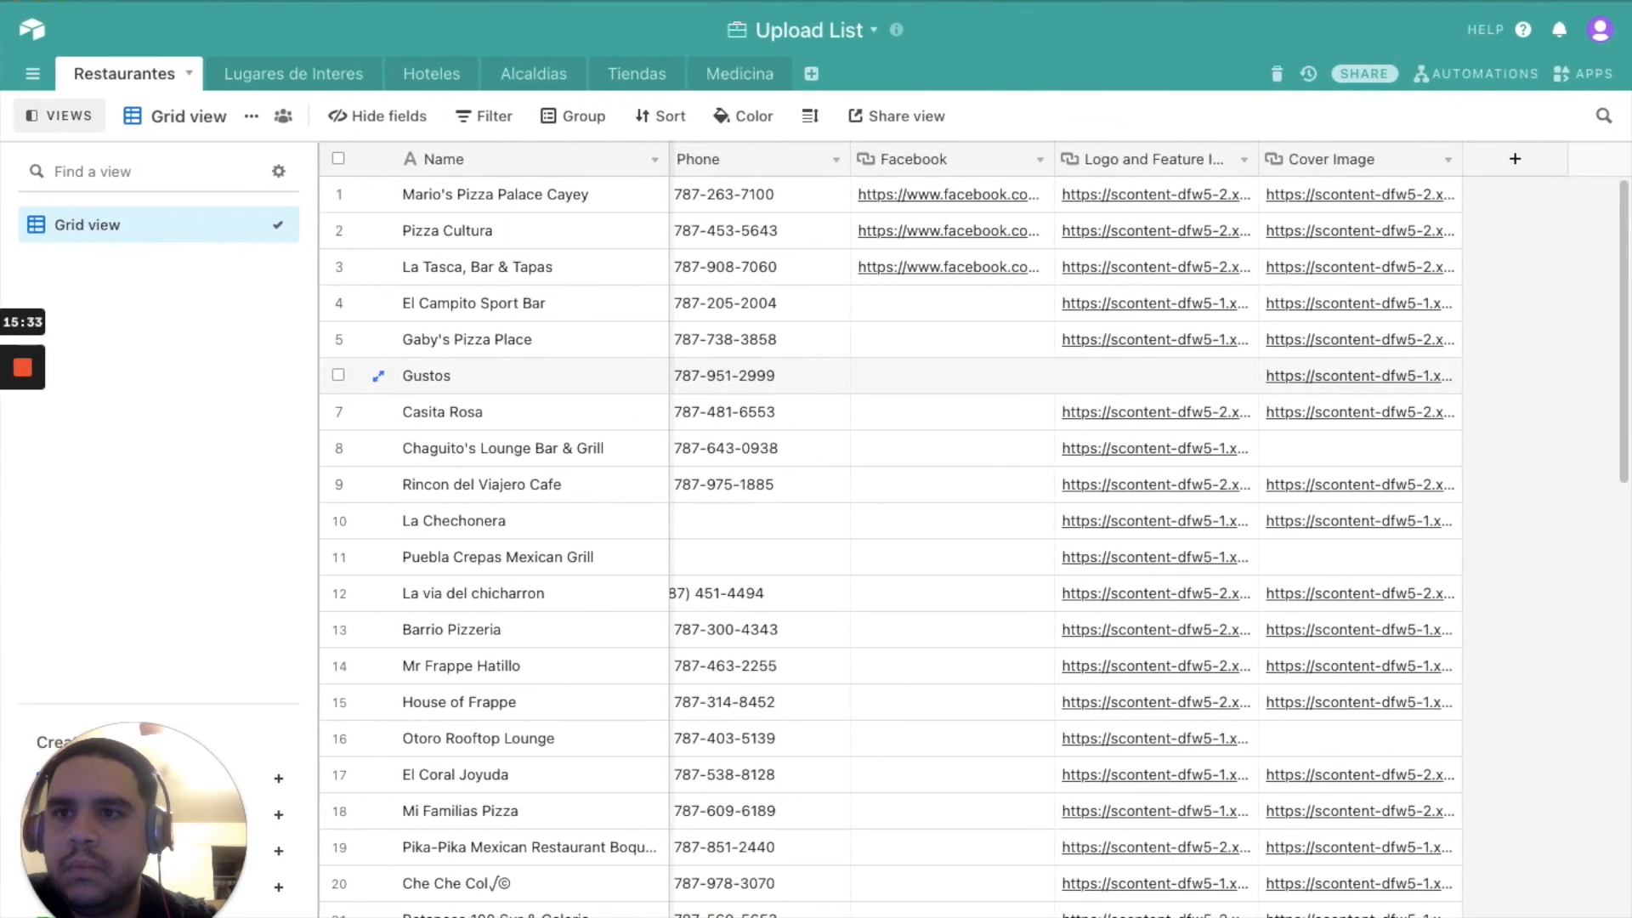
pyautogui.moveTo(1192, 913)
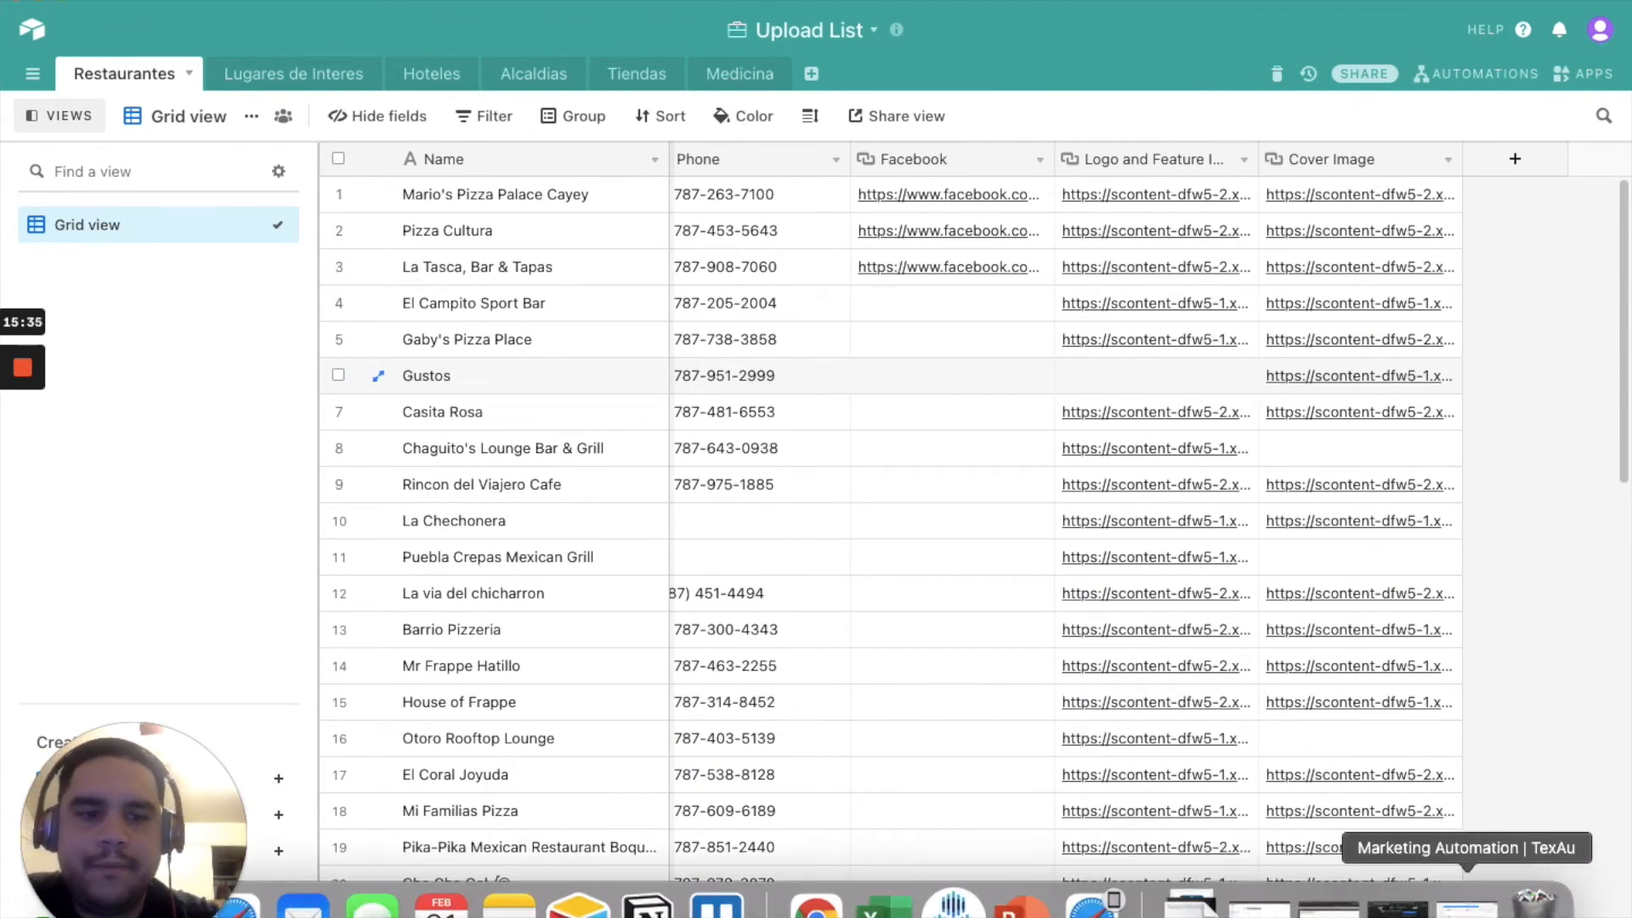
pyautogui.click(1398, 906)
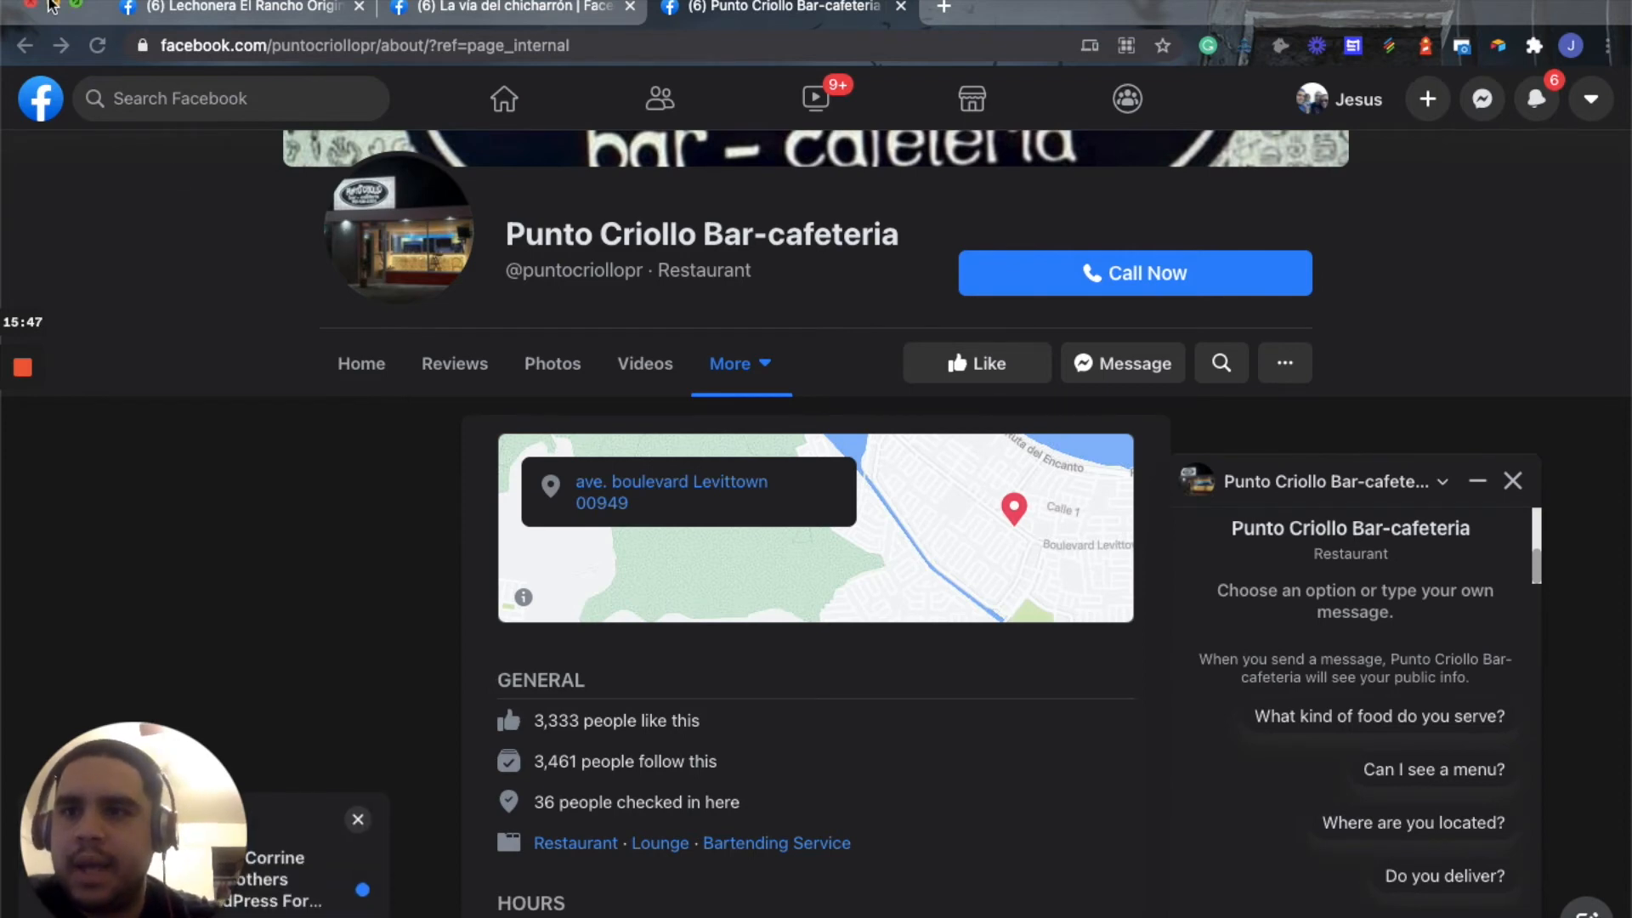
# Switch to the Upload List base in Airtable and download the Restaurantes table's Grid view as a CSV
pyautogui.click(52, 7)
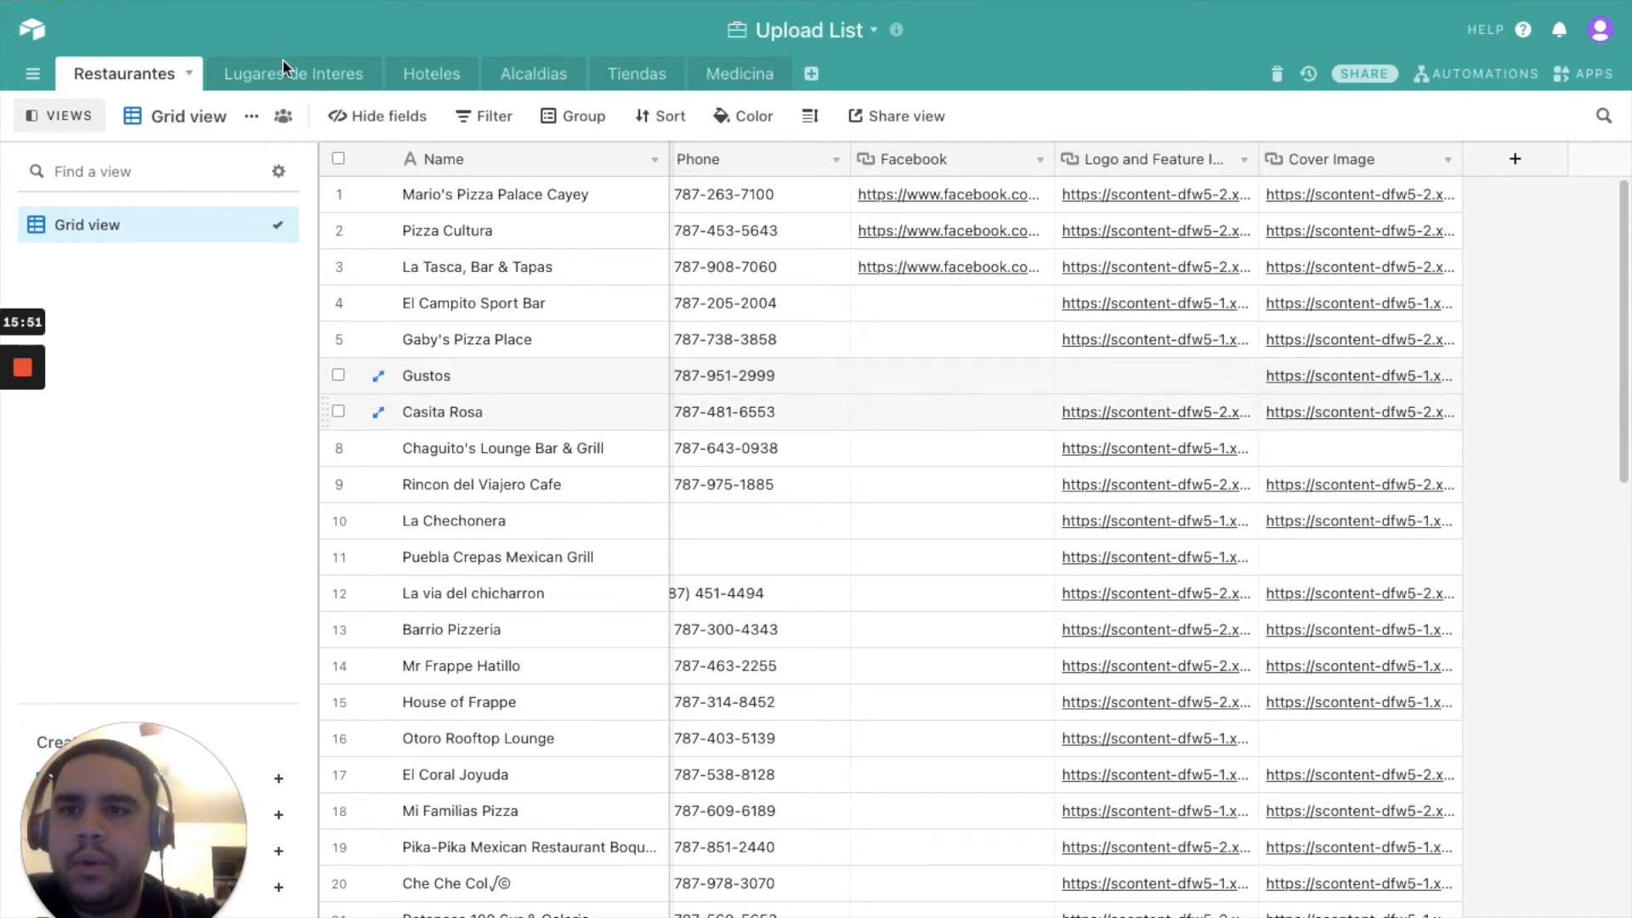
pyautogui.click(252, 118)
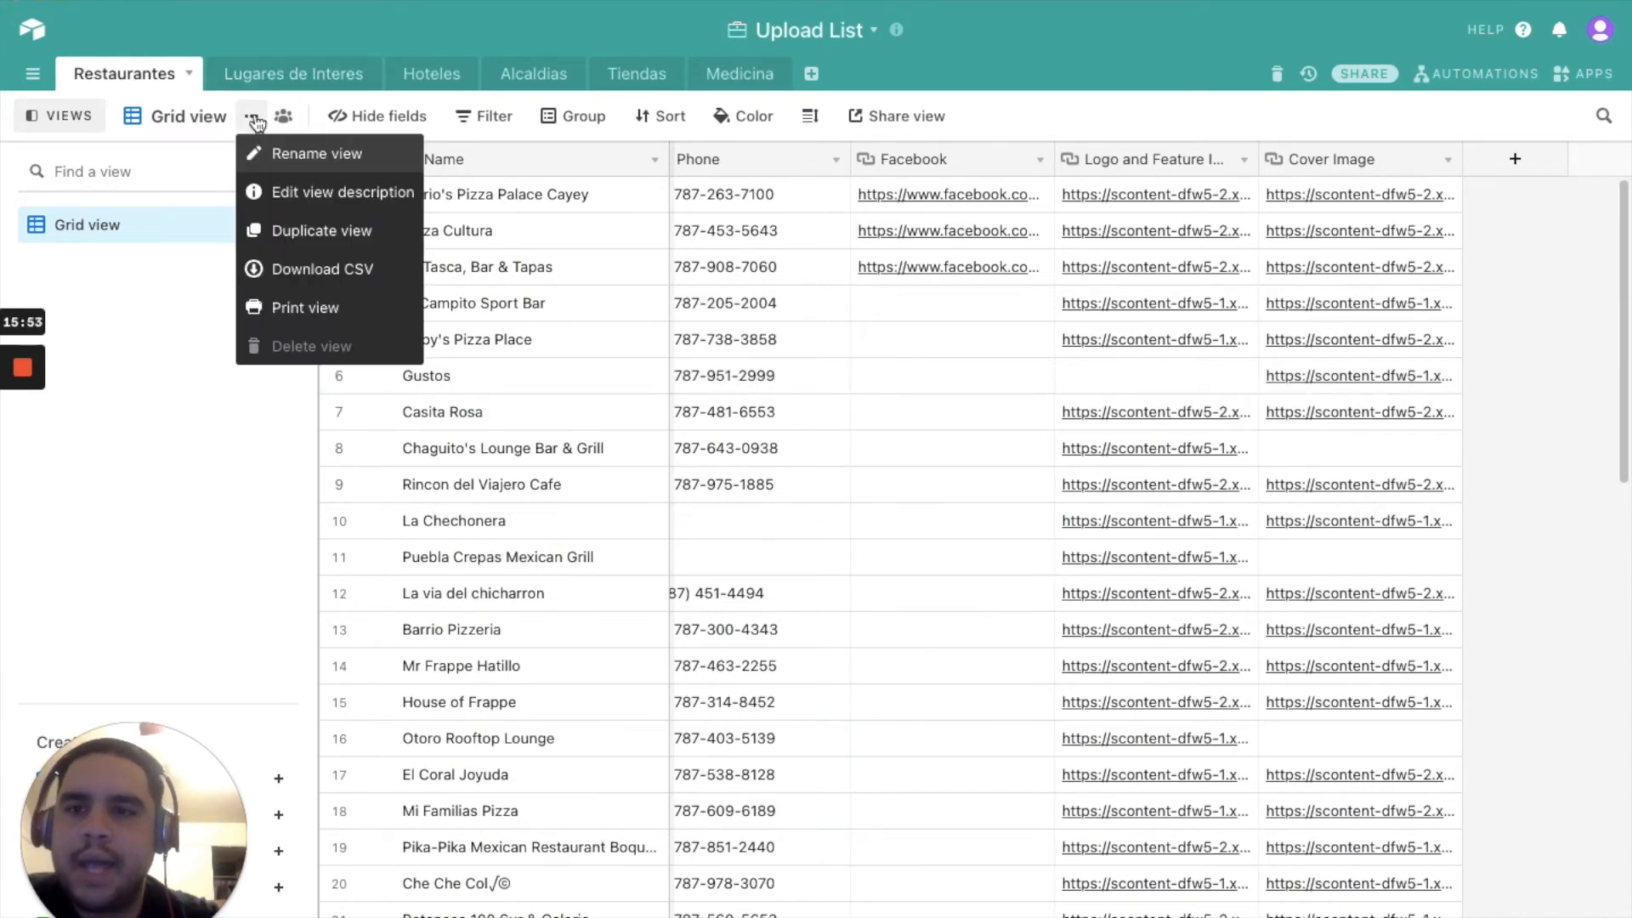
pyautogui.click(312, 270)
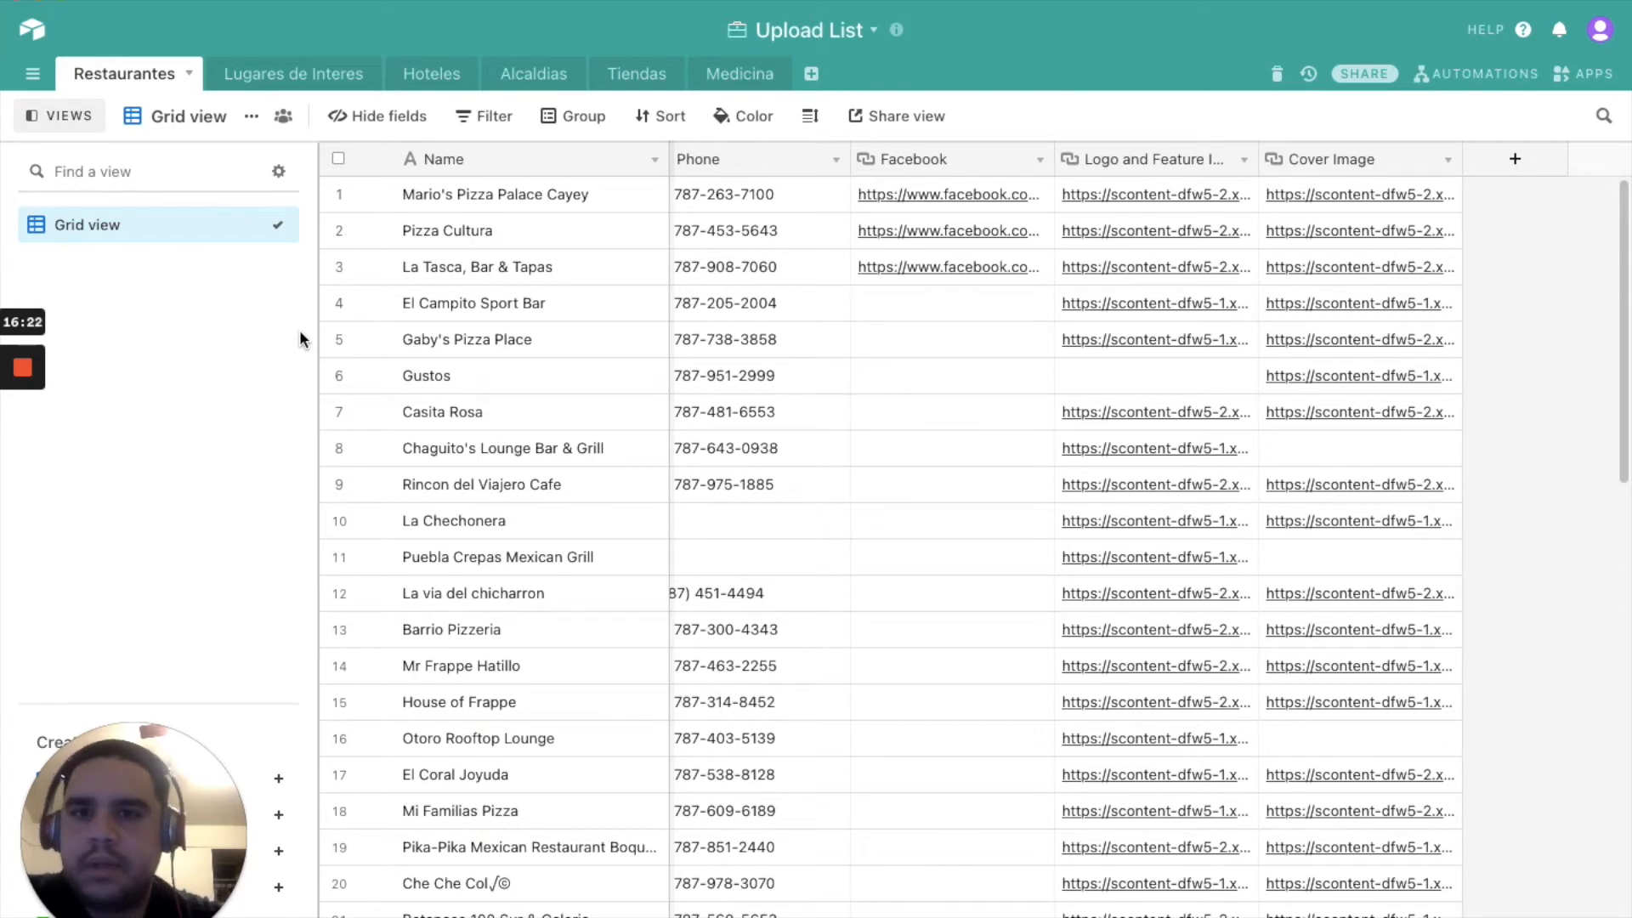
pyautogui.hscroll(-2, 992, 478)
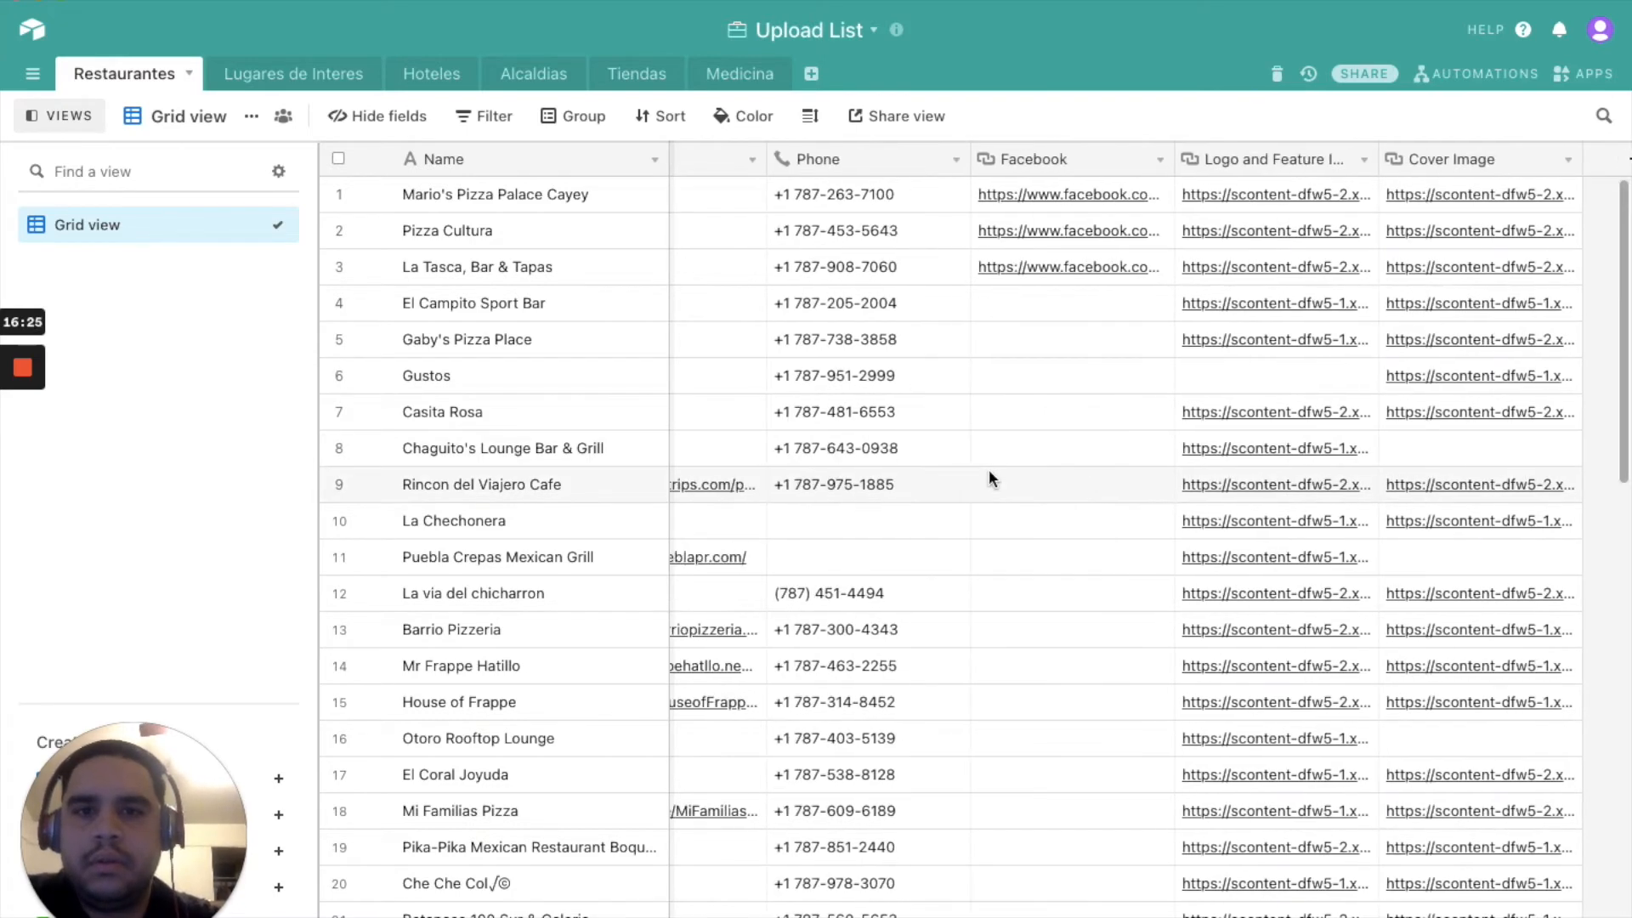
pyautogui.hscroll(-10, 989, 472)
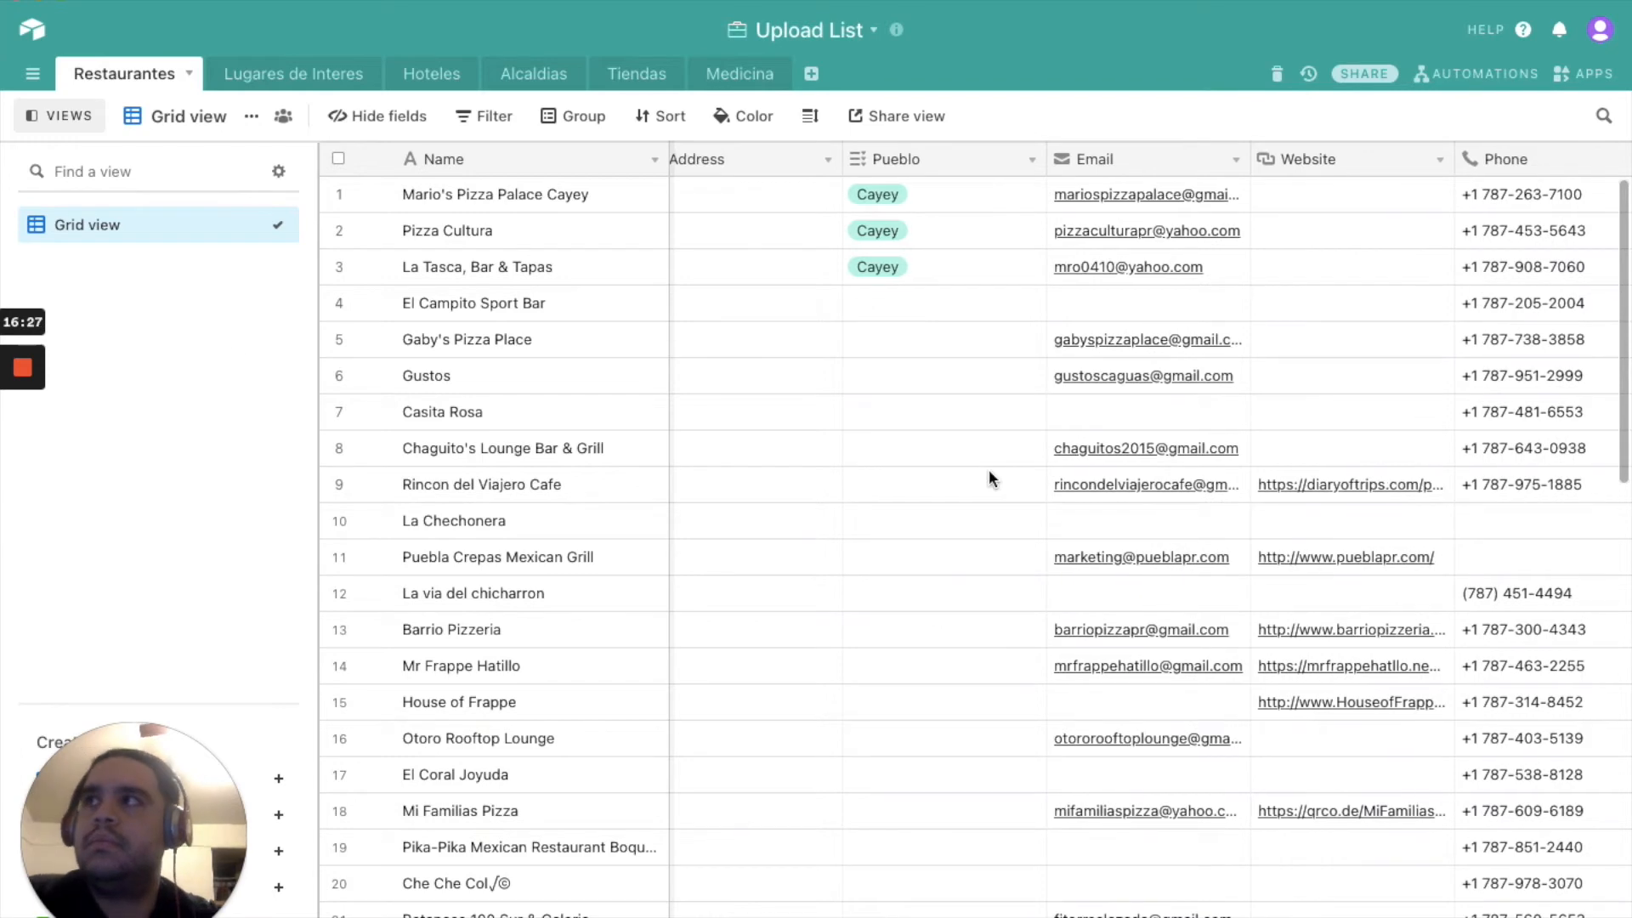
pyautogui.hscroll(-8, 988, 477)
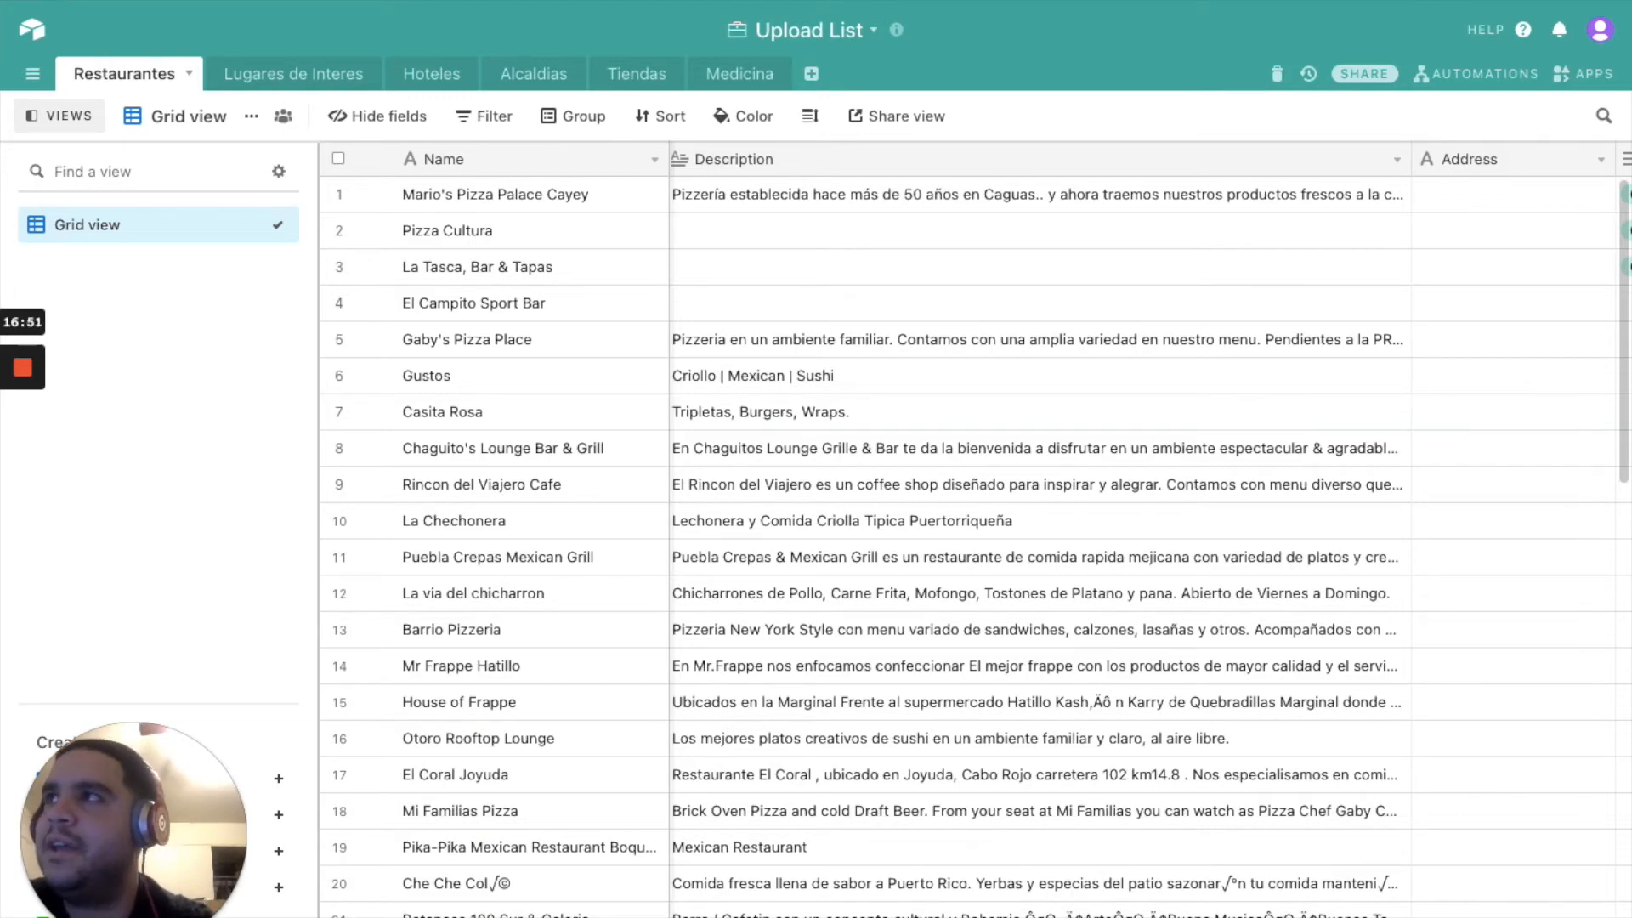
# Switch to the Desmily WordPress admin in Chrome and start a new import with WP All Import
pyautogui.moveTo(0, 298); pyautogui.dragTo(853, 1)
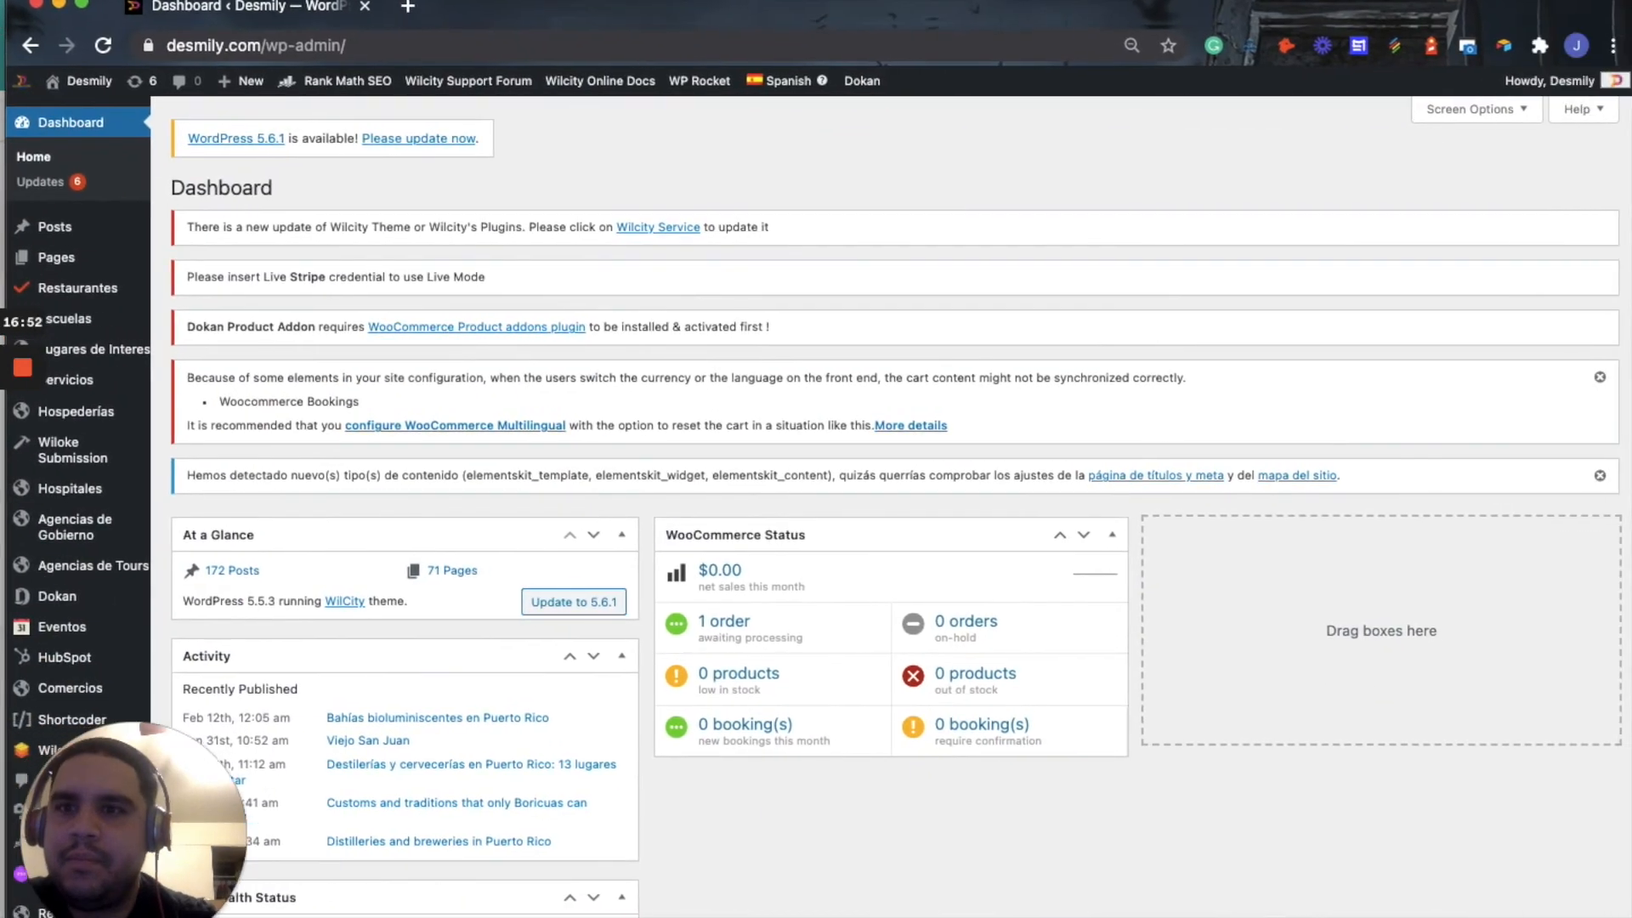
pyautogui.moveTo(70, 637)
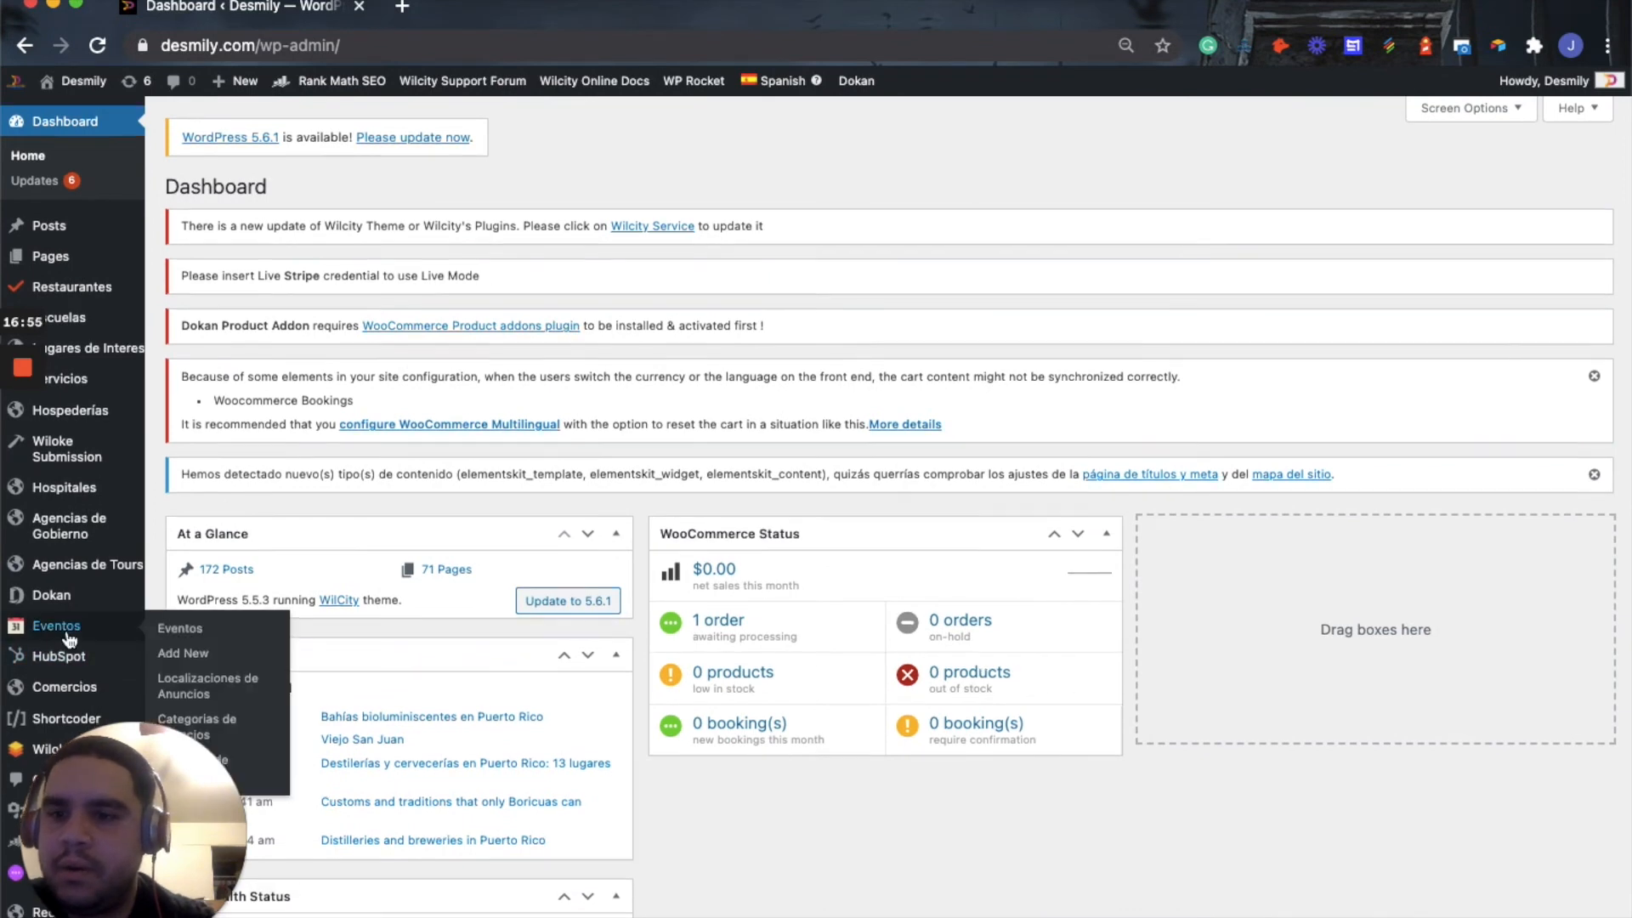
pyautogui.scroll(-10, 68, 638)
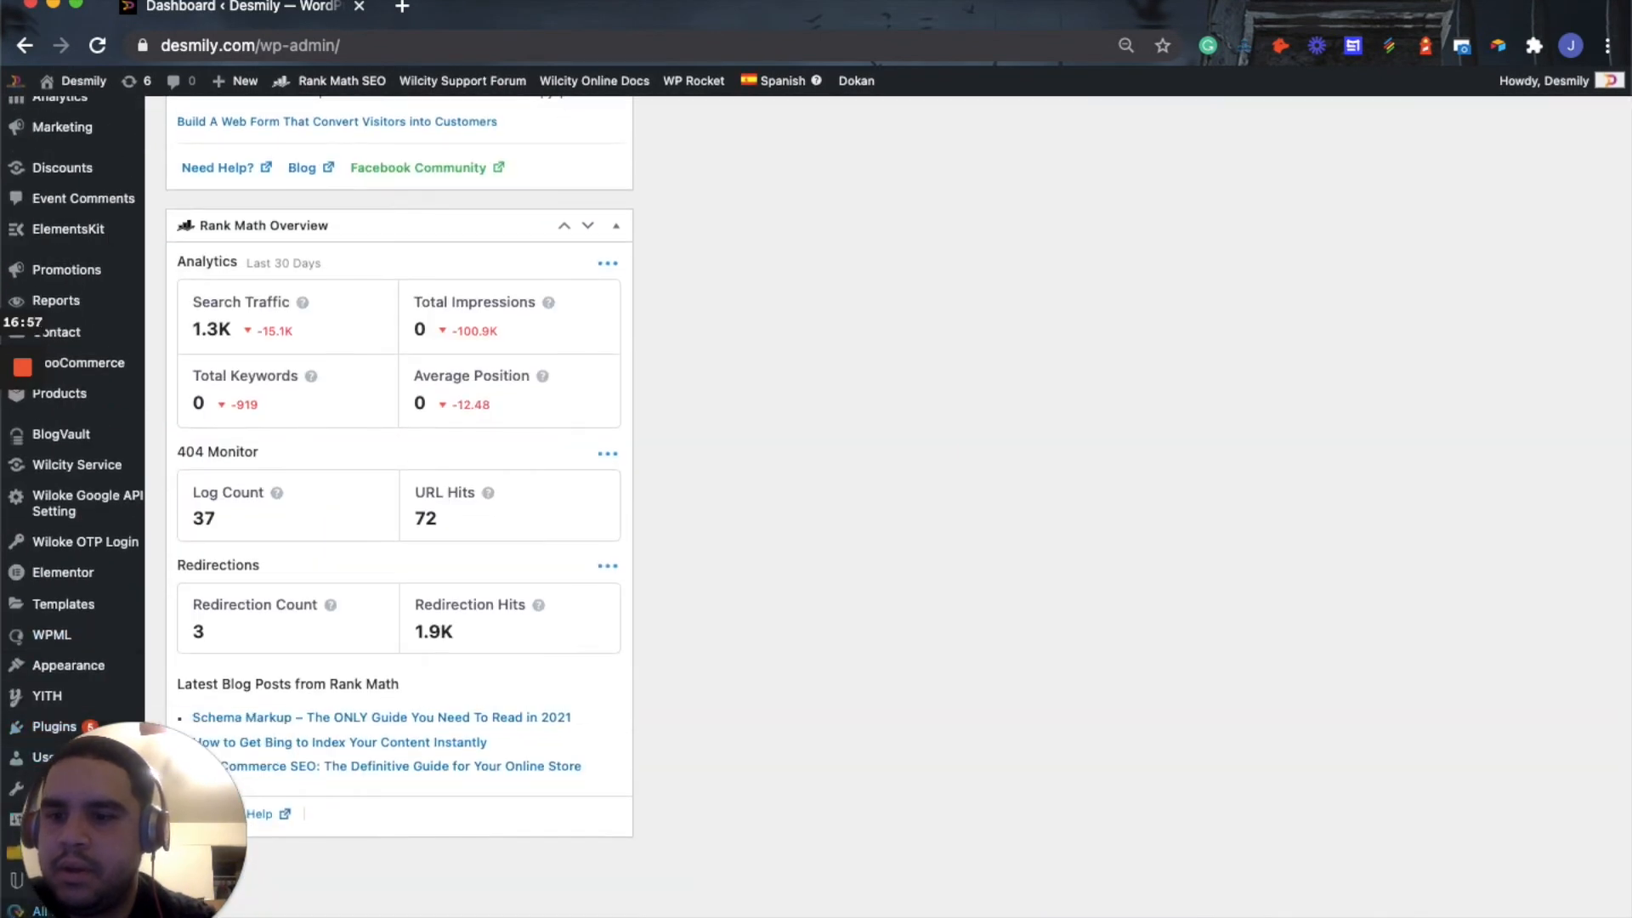
pyautogui.click(30, 914)
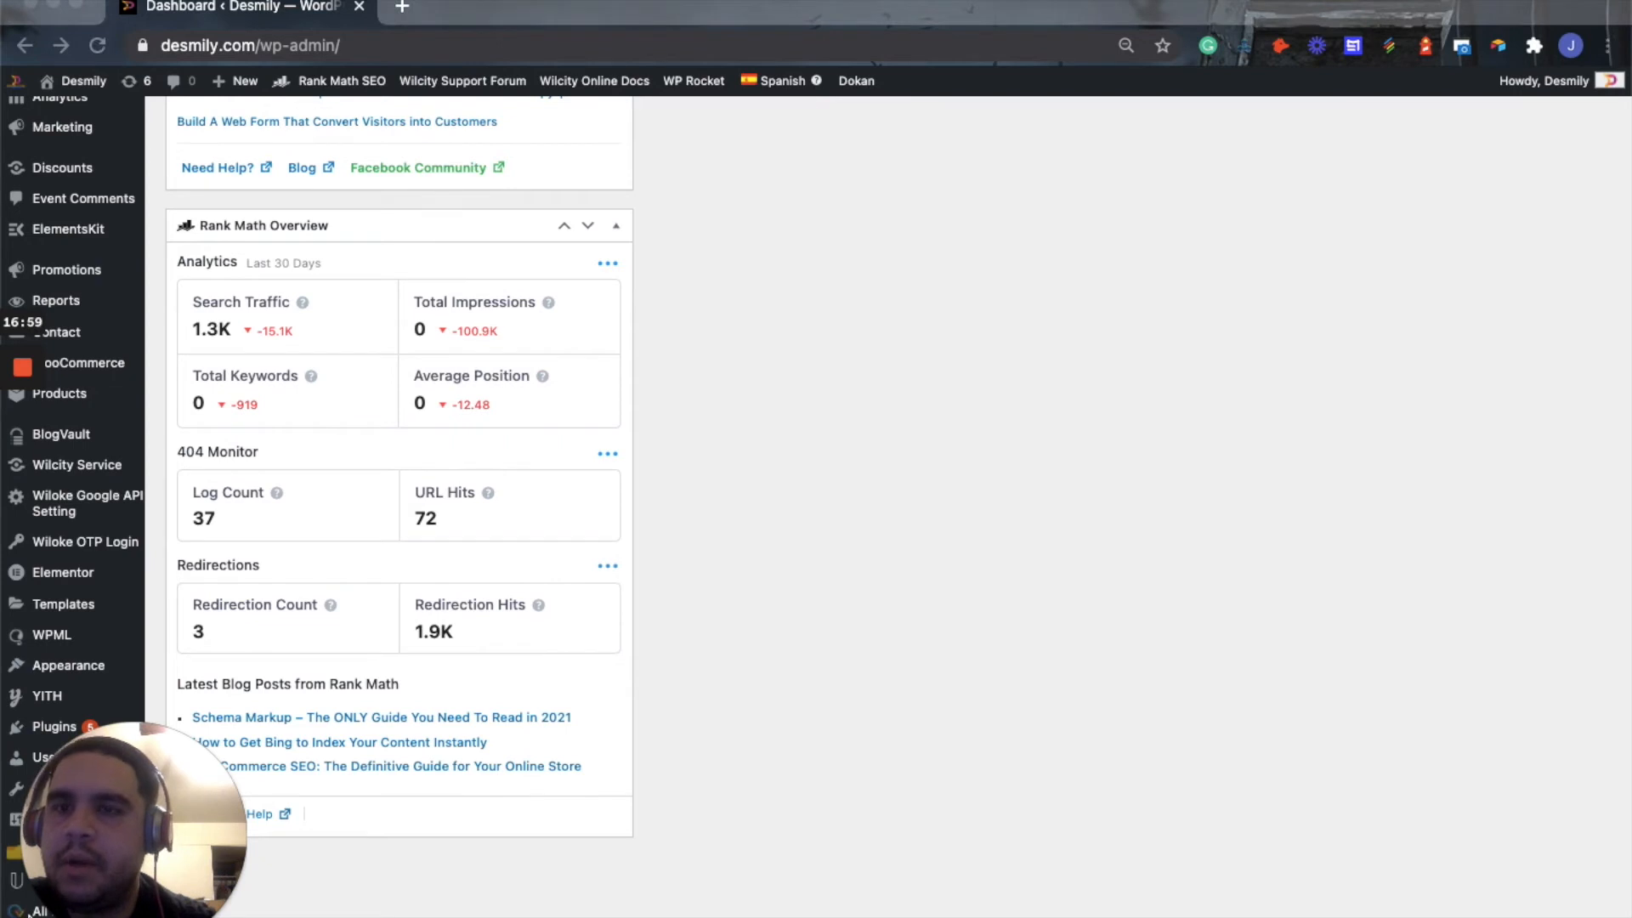
pyautogui.moveTo(174, 797); pyautogui.dragTo(387, 762)
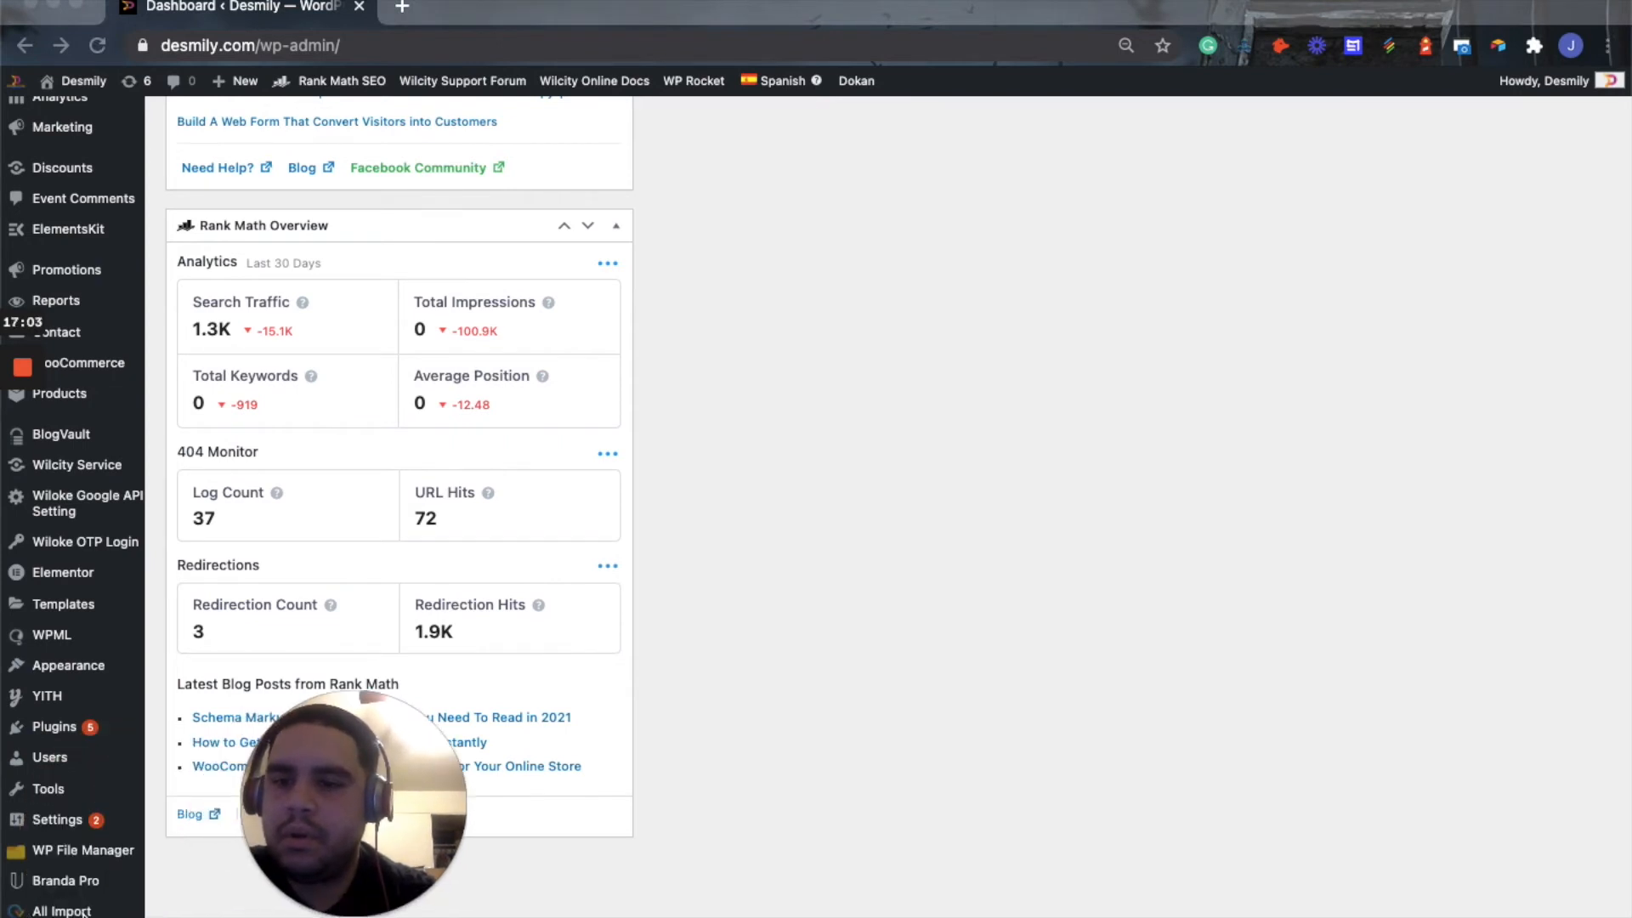
pyautogui.click(181, 888)
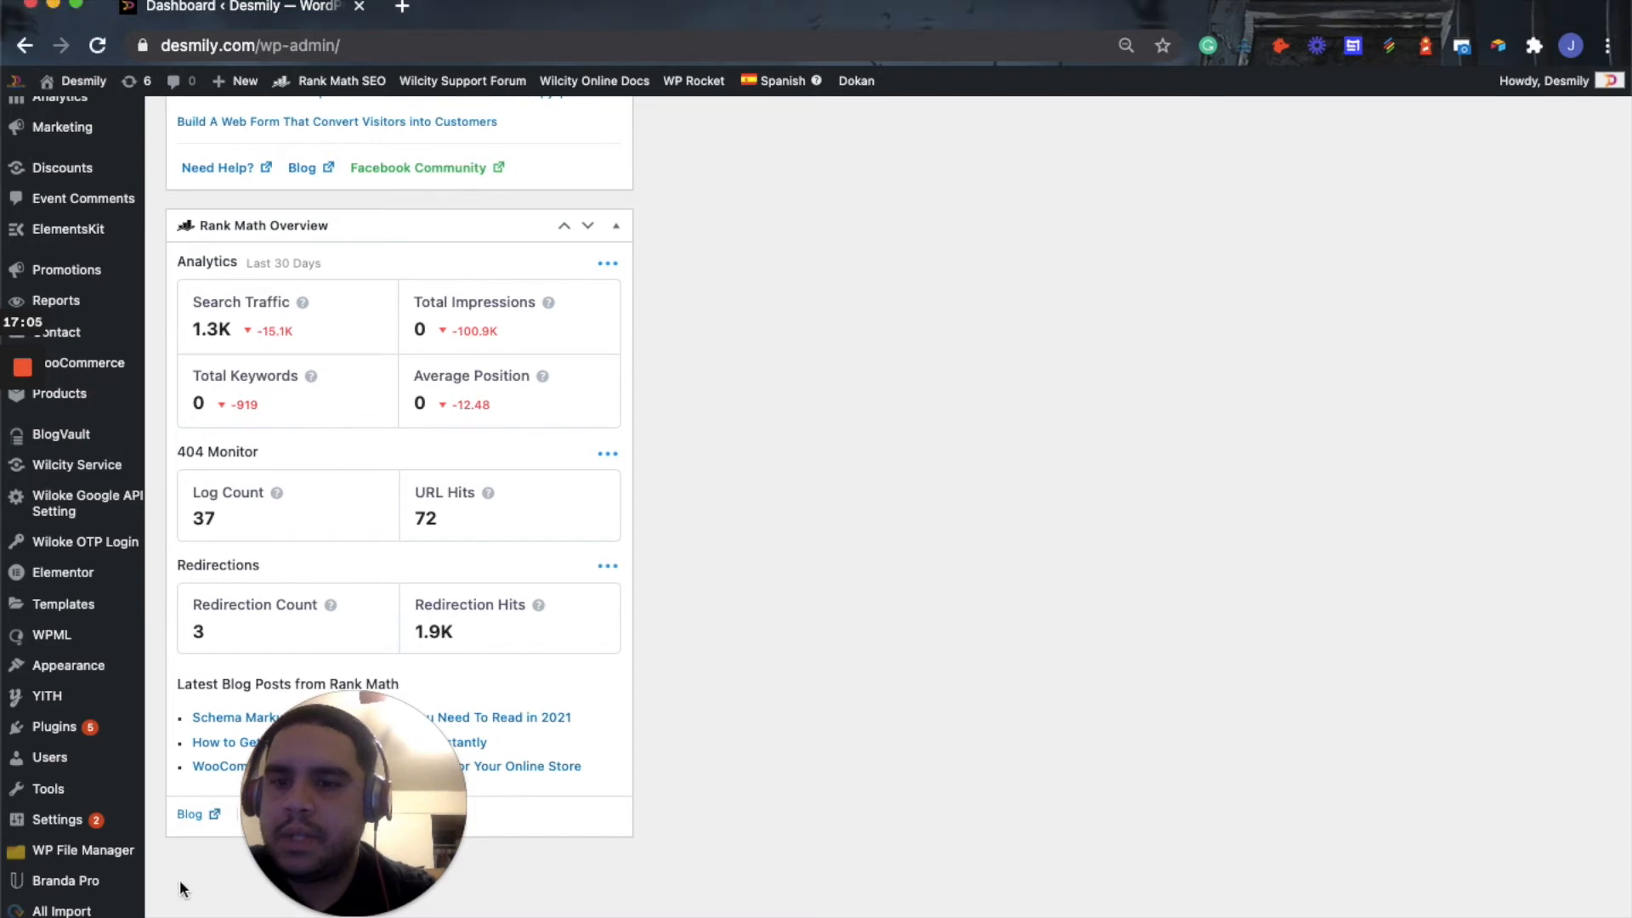
pyautogui.moveTo(143, 903)
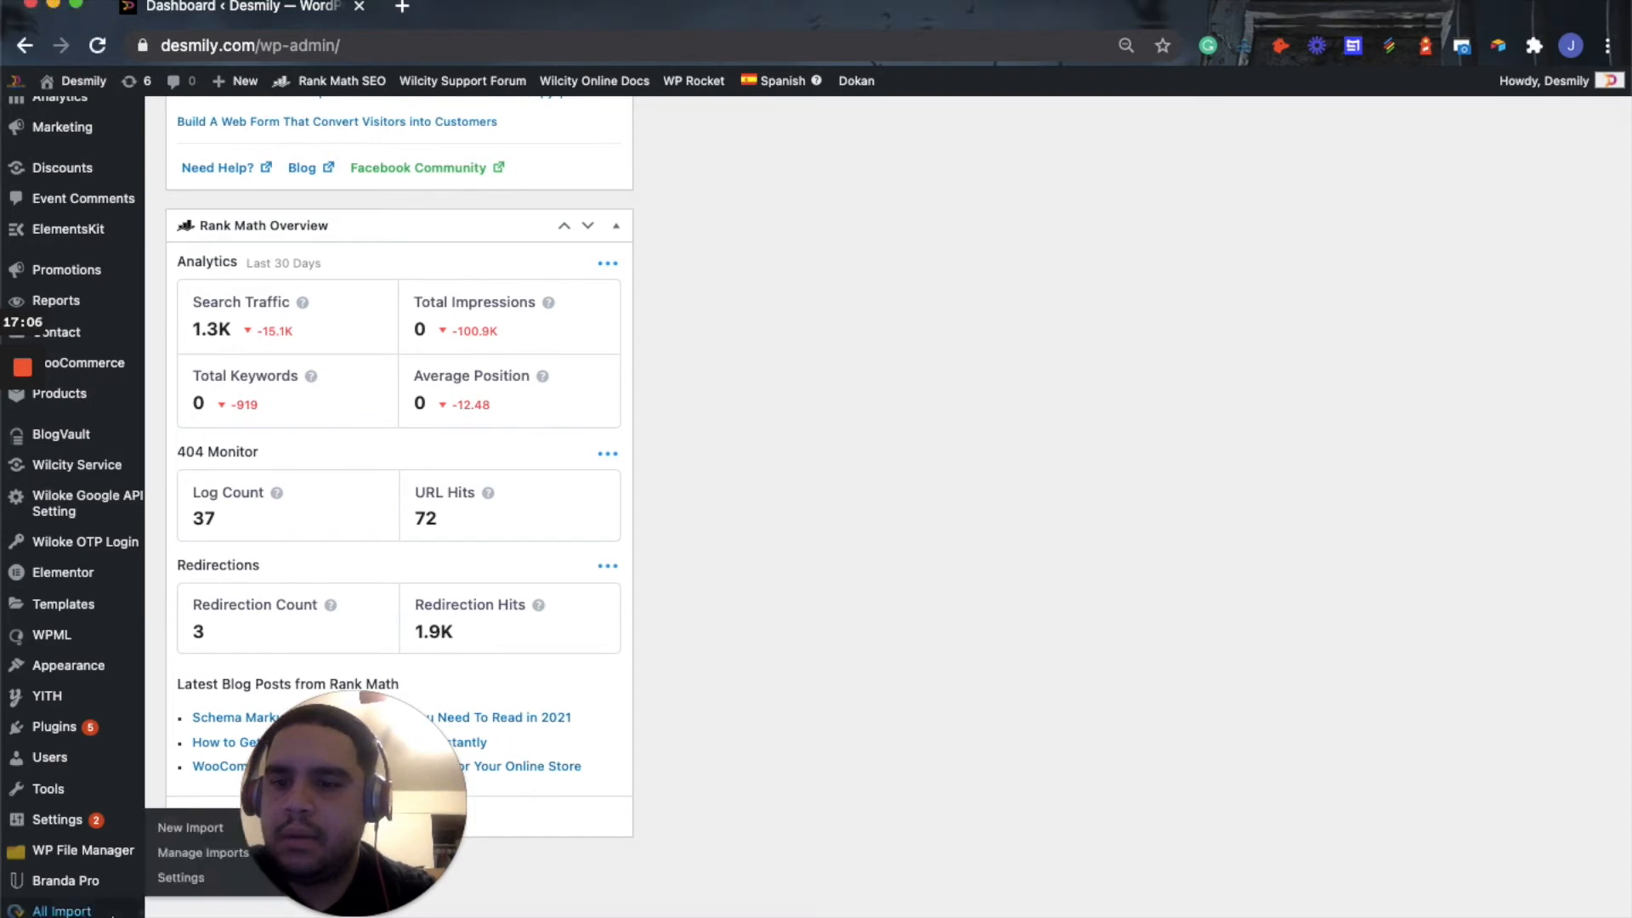
pyautogui.click(191, 829)
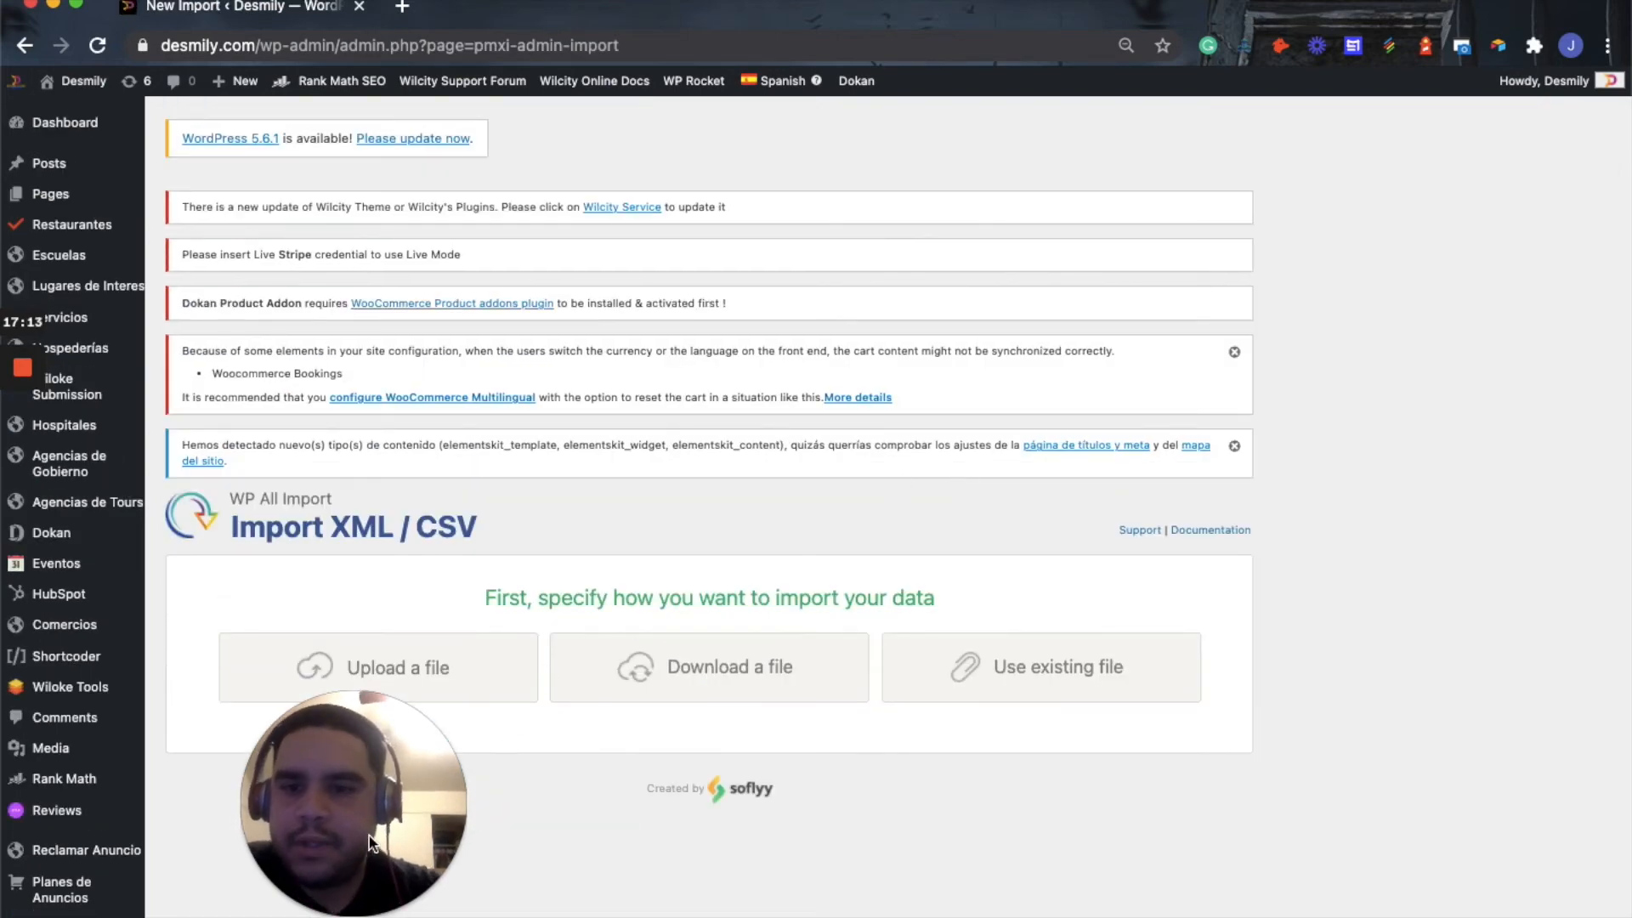
# Upload Restaurantes-Grid view (1).csv from Downloads as the import's source file
pyautogui.moveTo(365, 831); pyautogui.dragTo(174, 850)
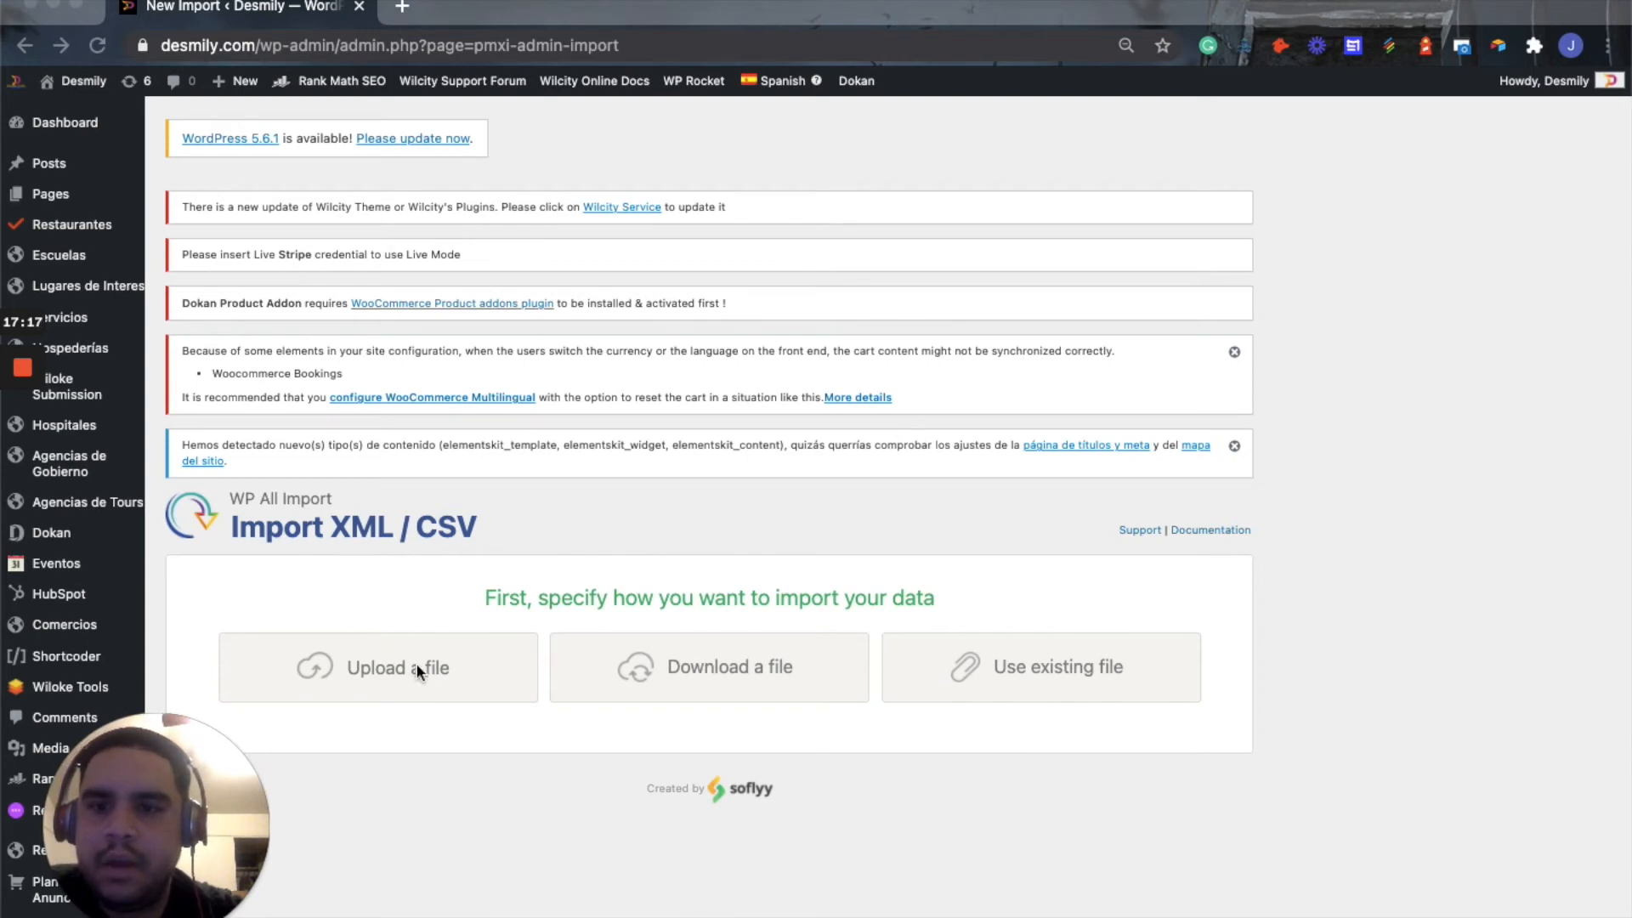
pyautogui.scroll(-3, 416, 667)
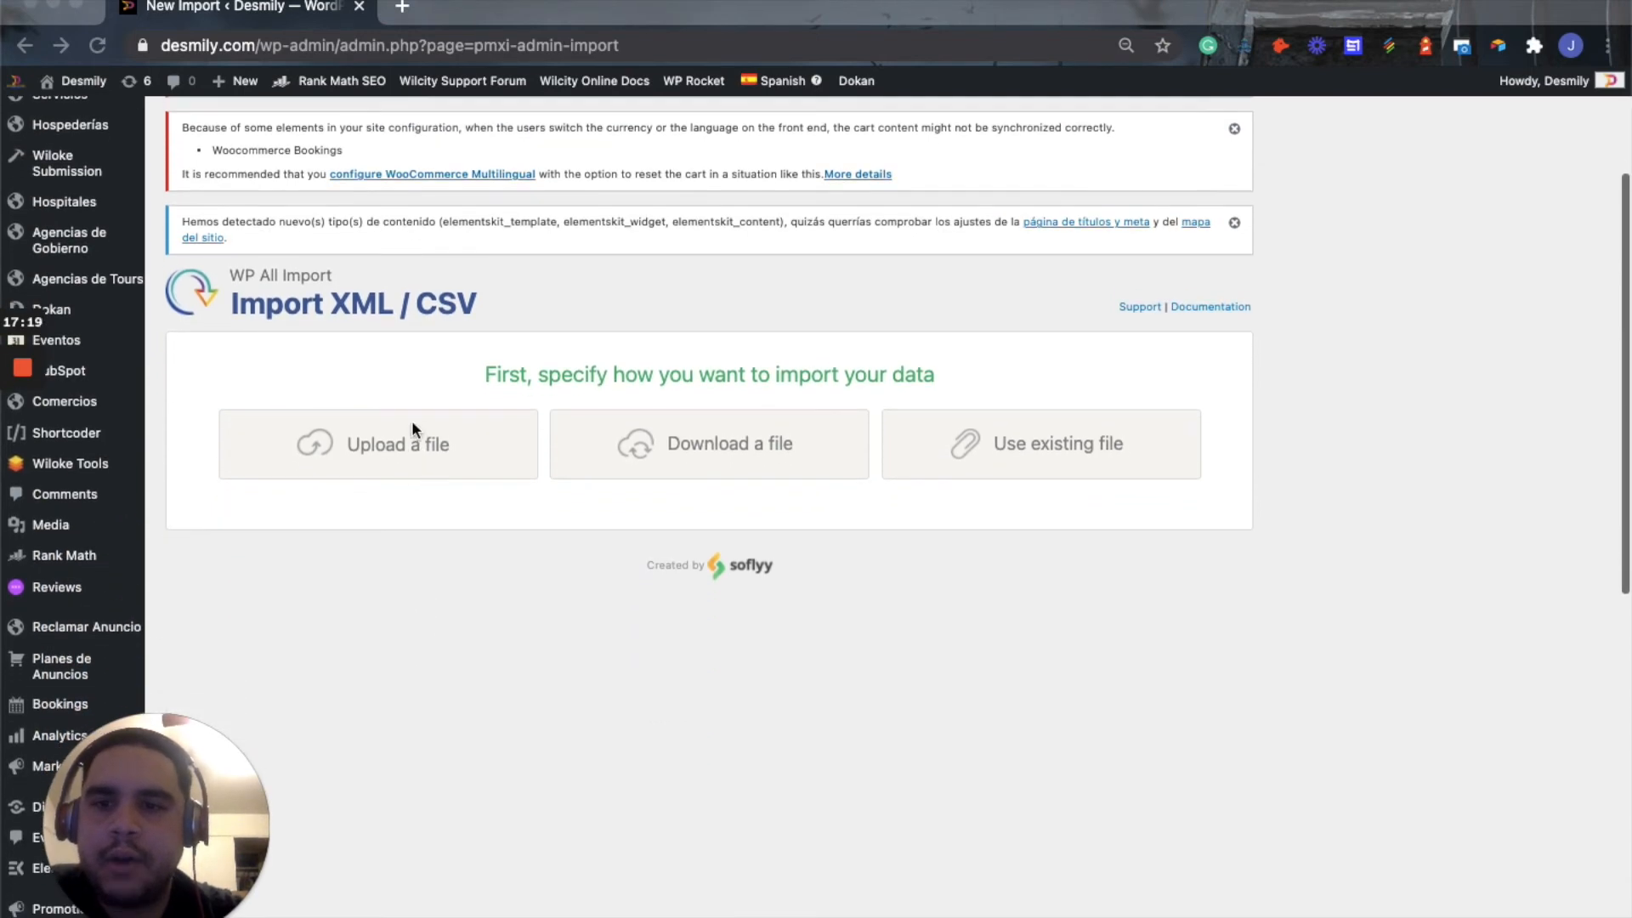
pyautogui.click(408, 435)
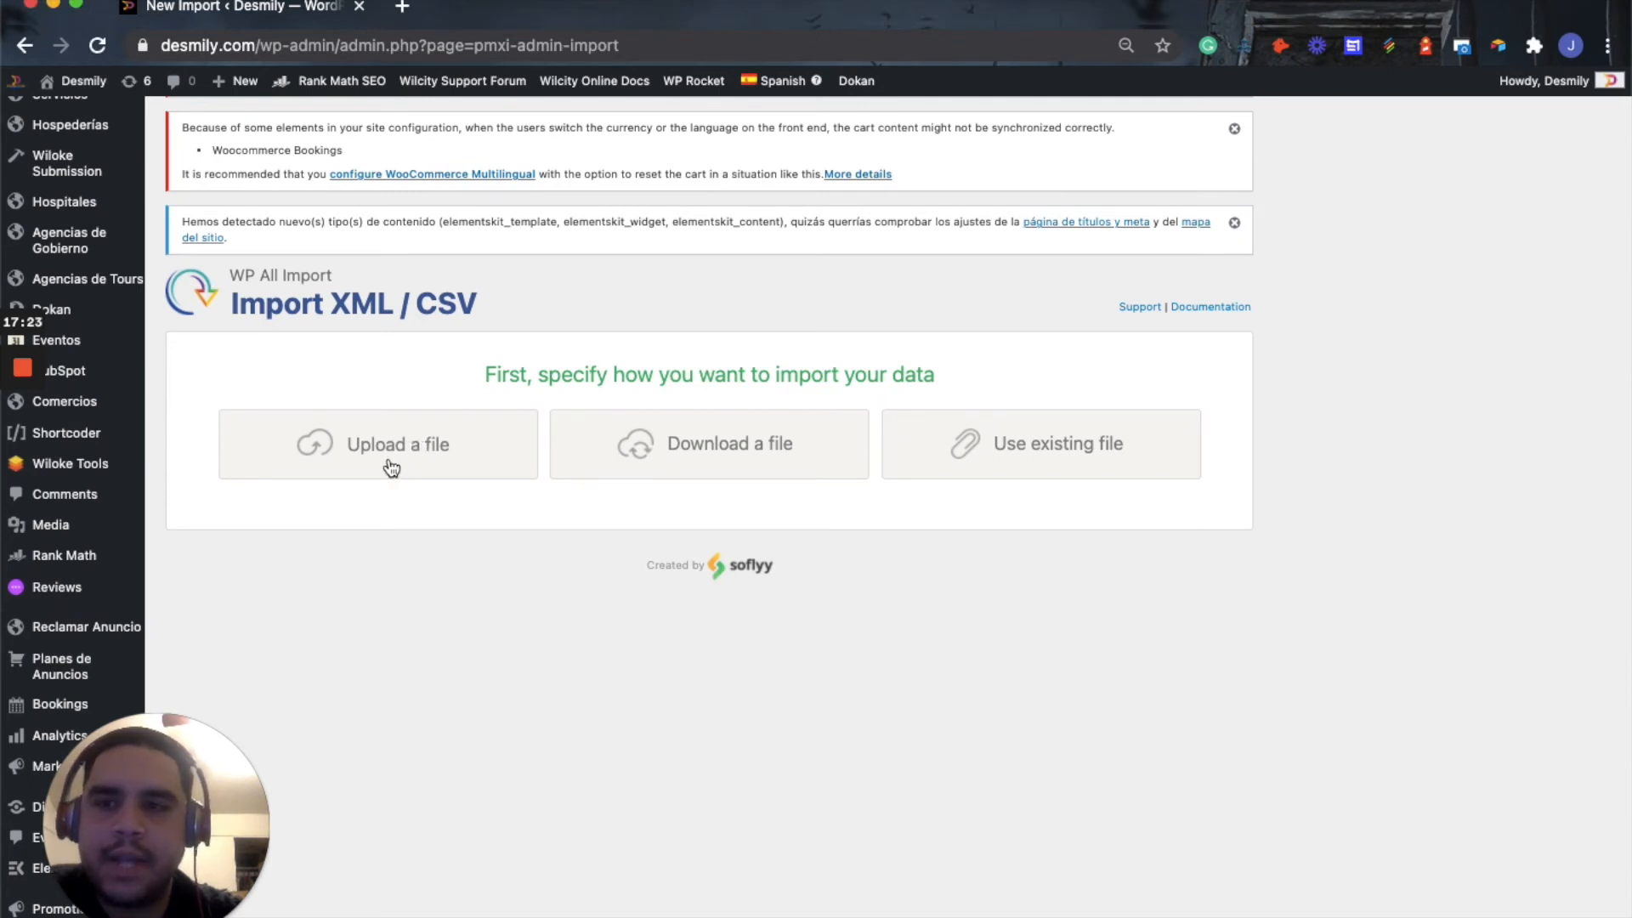
pyautogui.click(391, 468)
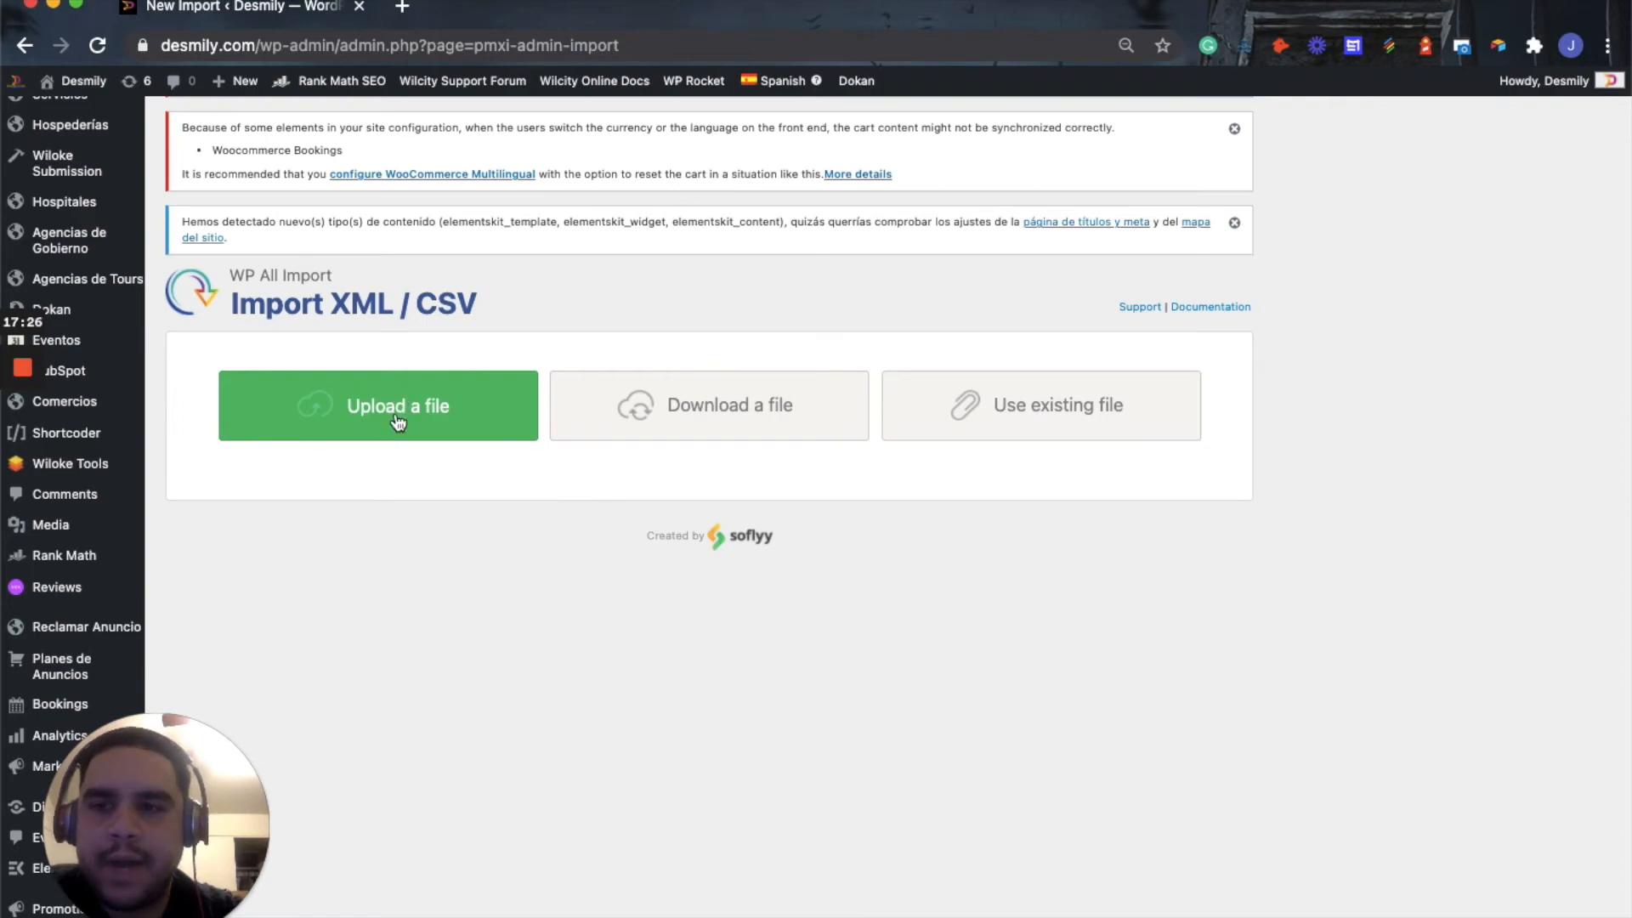
pyautogui.click(425, 425)
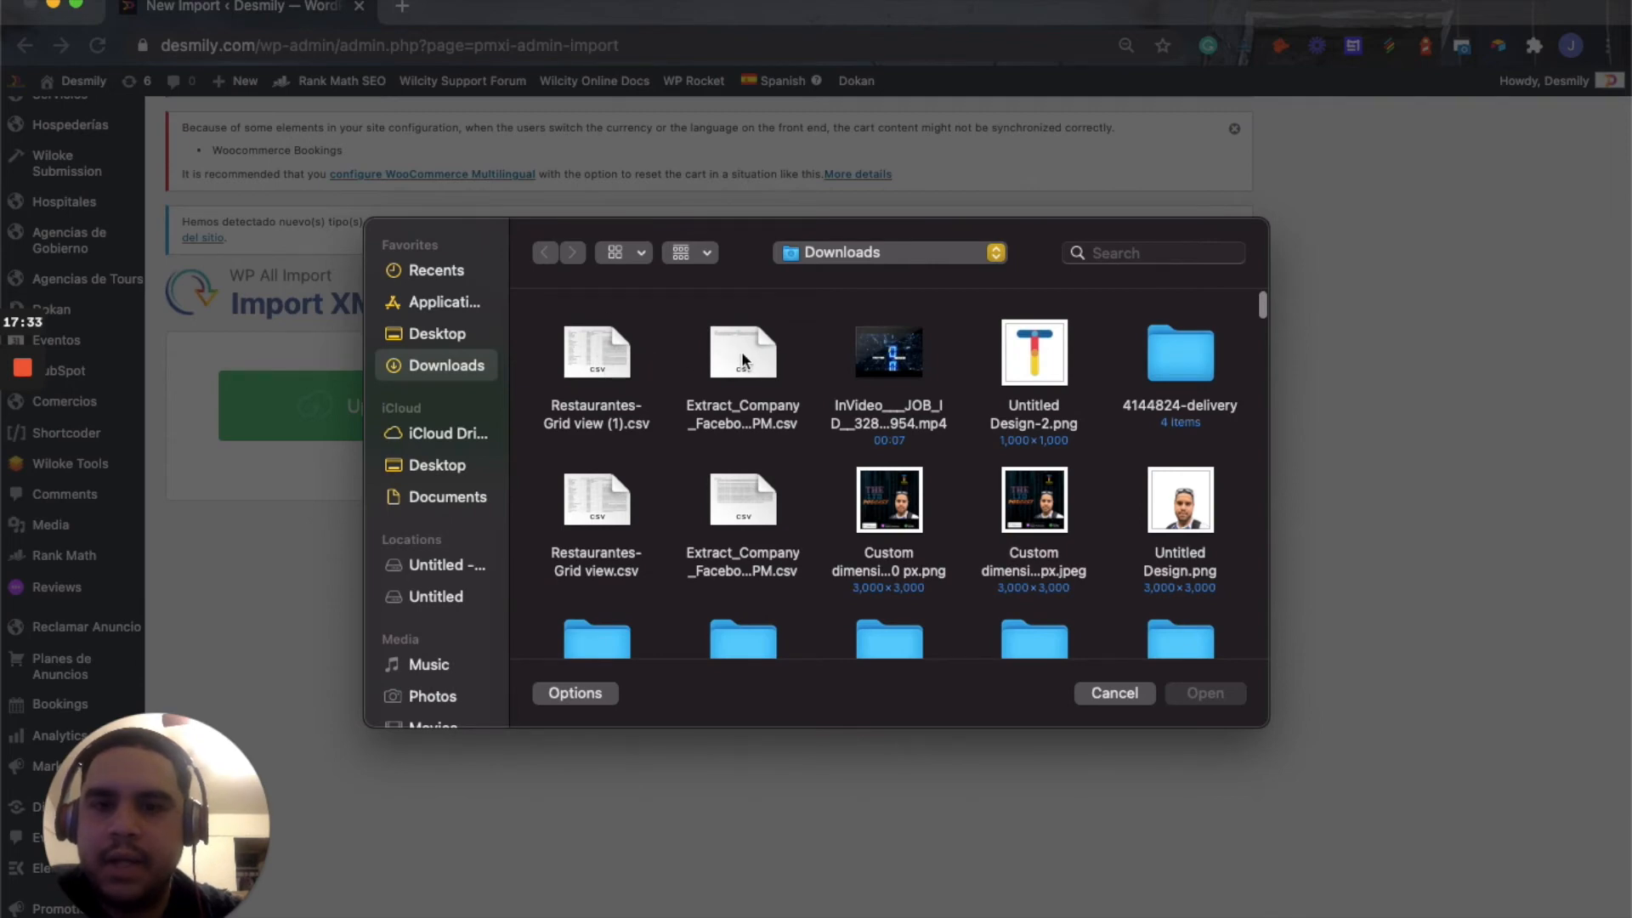
pyautogui.doubleClick(594, 353)
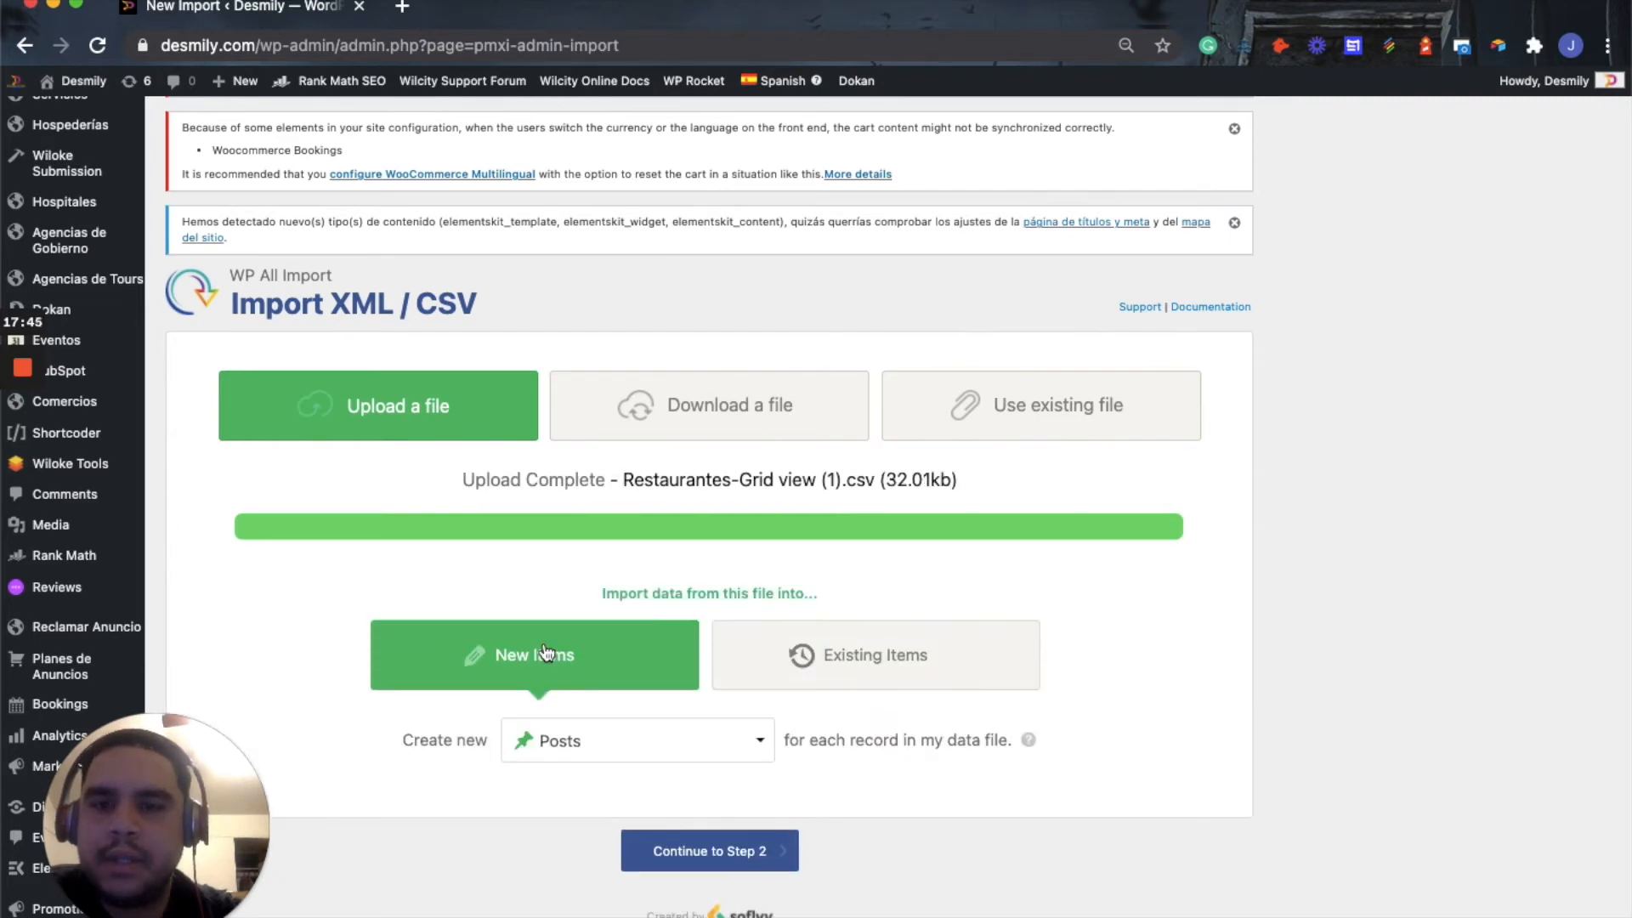
# Set the import to create new Restaurantes items and continue past the record preview to the field-mapping template
pyautogui.scroll(-5, 543, 651)
pyautogui.click(612, 302)
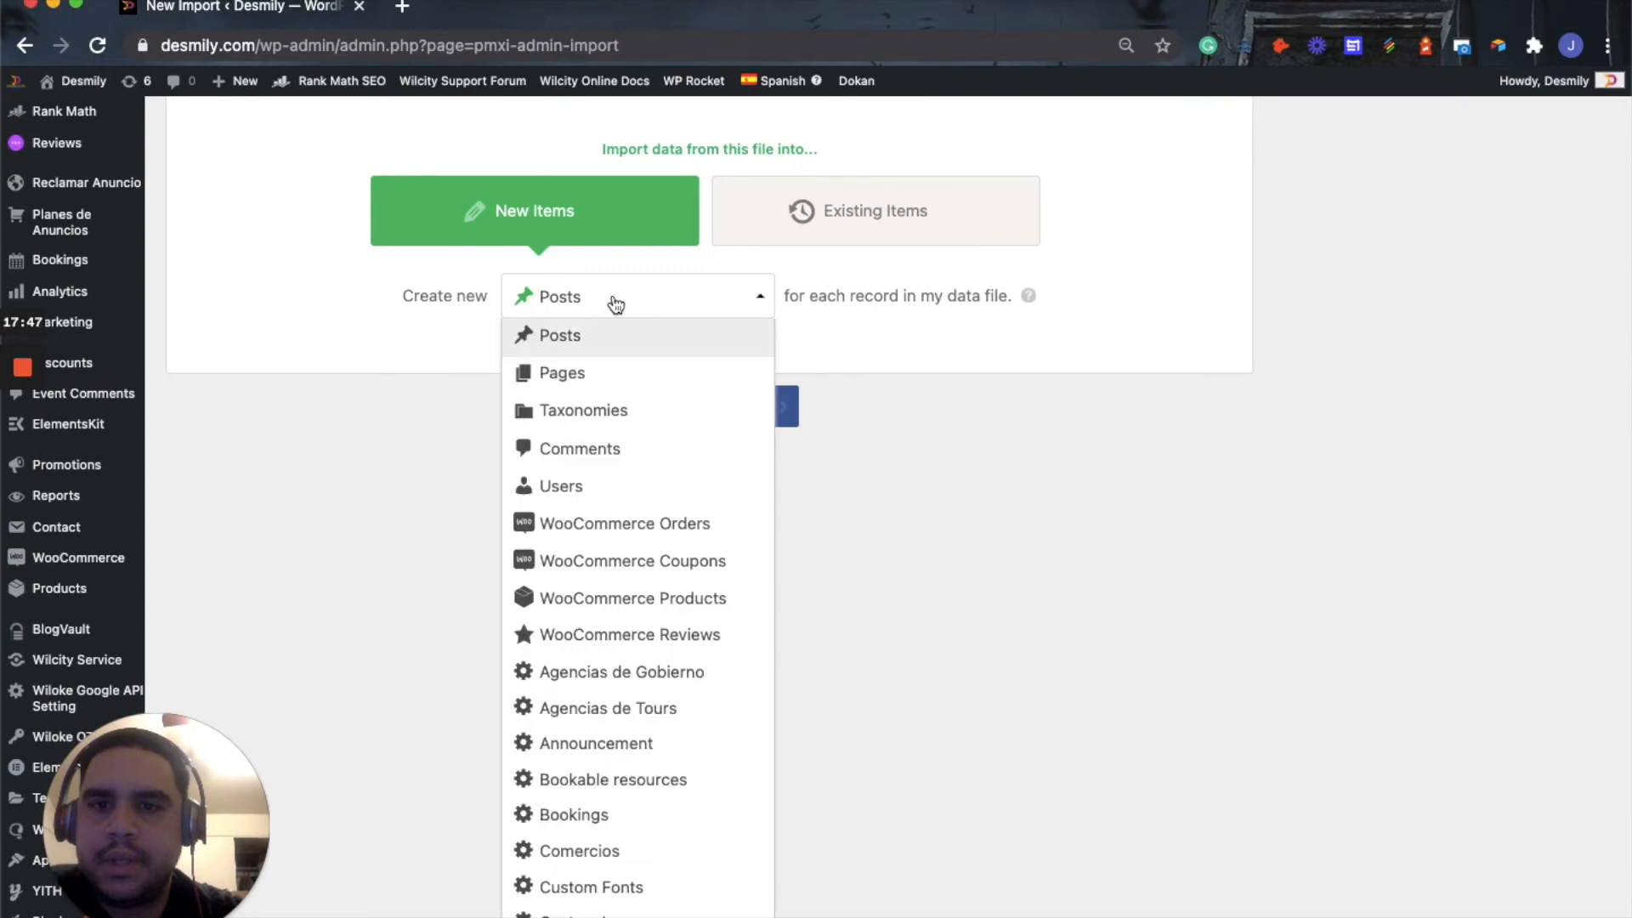
pyautogui.scroll(-6, 632, 648)
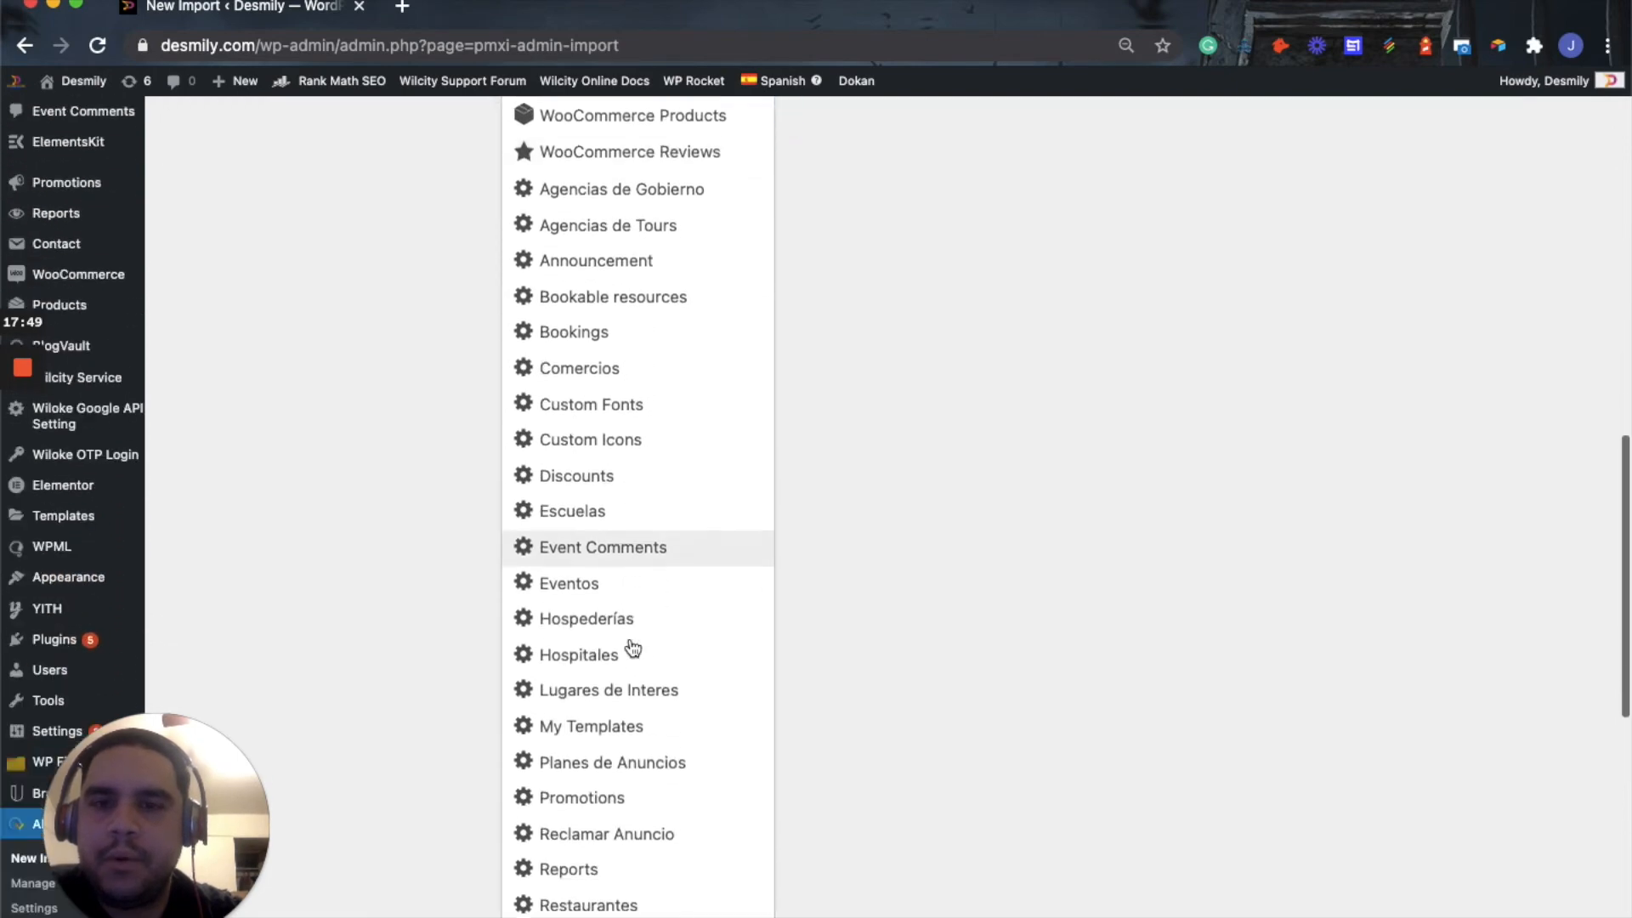
pyautogui.scroll(-5, 632, 649)
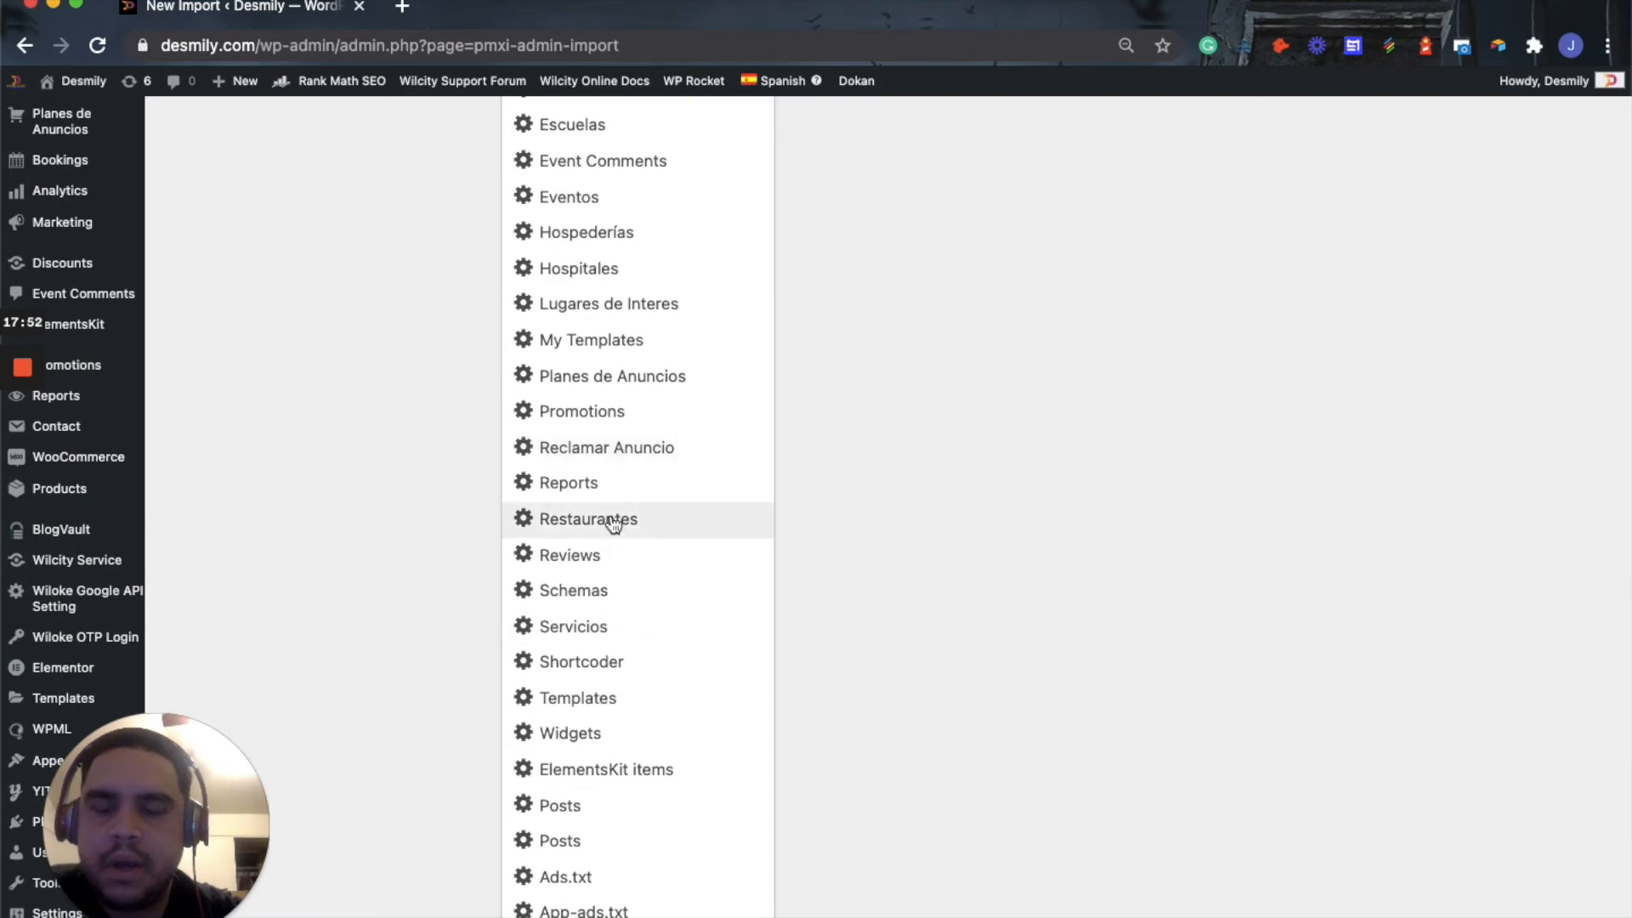
pyautogui.click(609, 520)
pyautogui.scroll(5, 610, 513)
pyautogui.scroll(10, 609, 518)
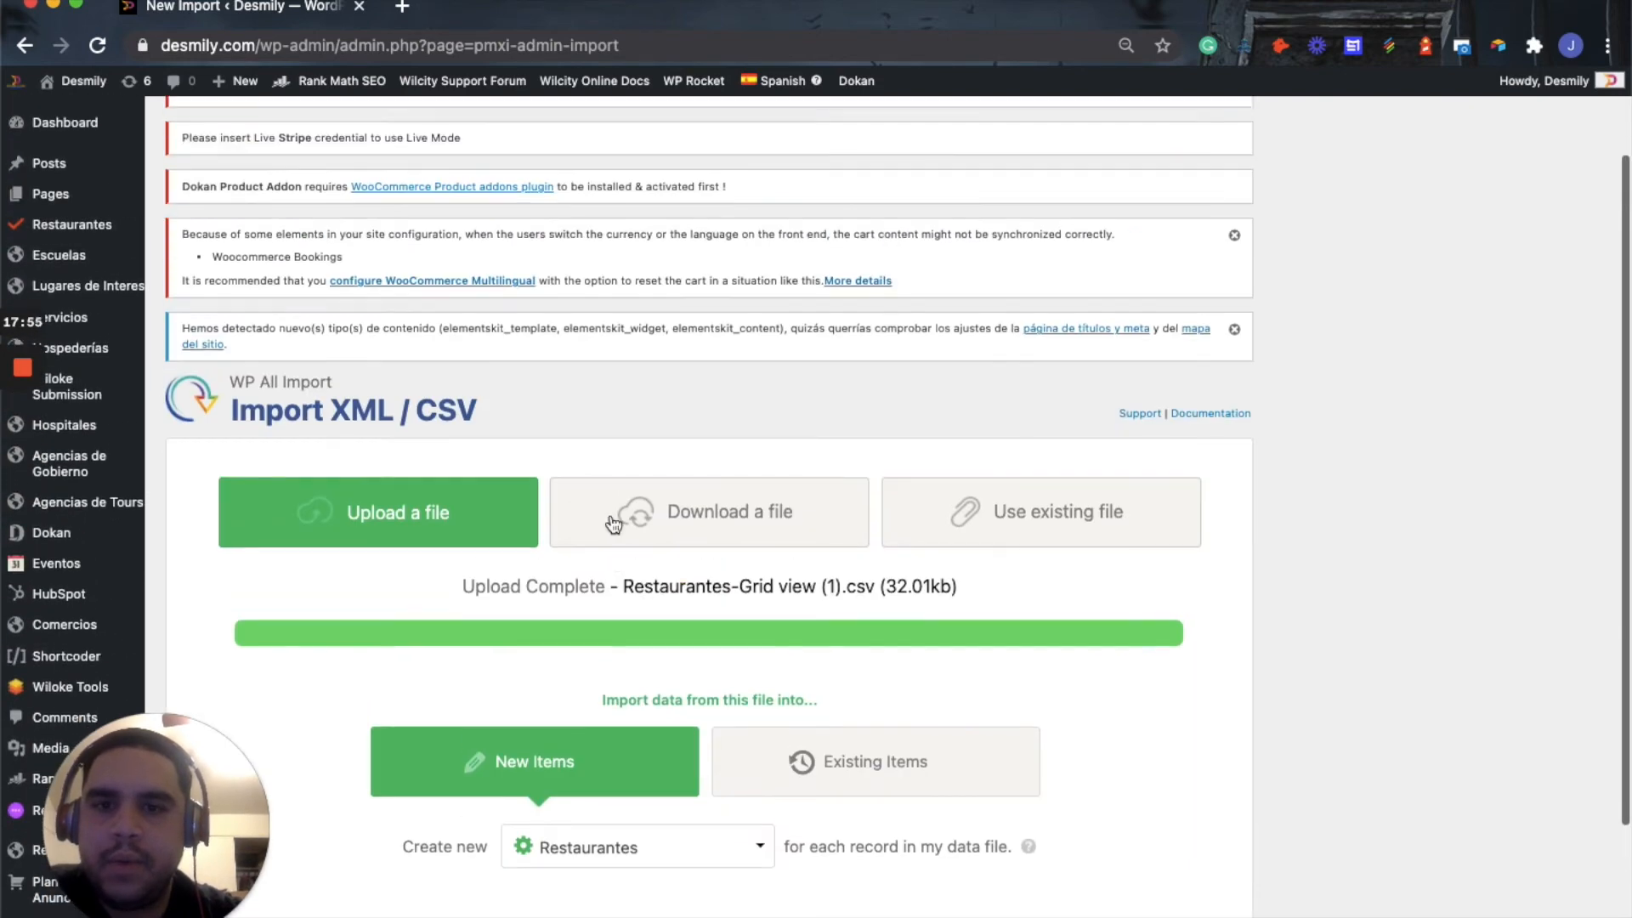
pyautogui.scroll(-5, 611, 519)
pyautogui.scroll(1, 612, 521)
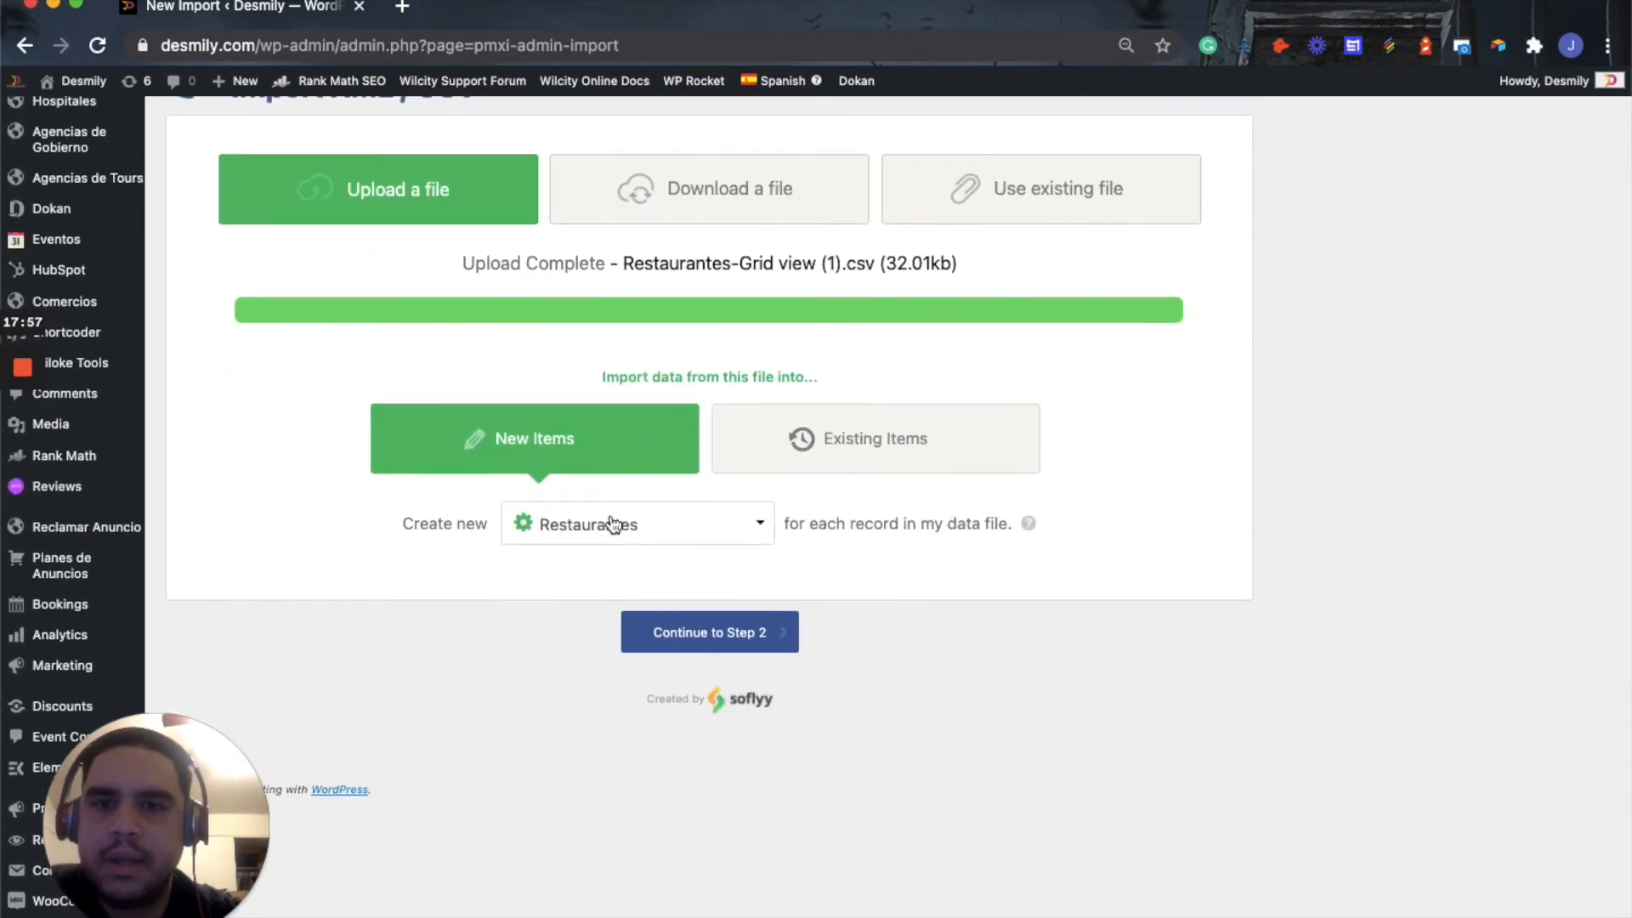
pyautogui.click(720, 648)
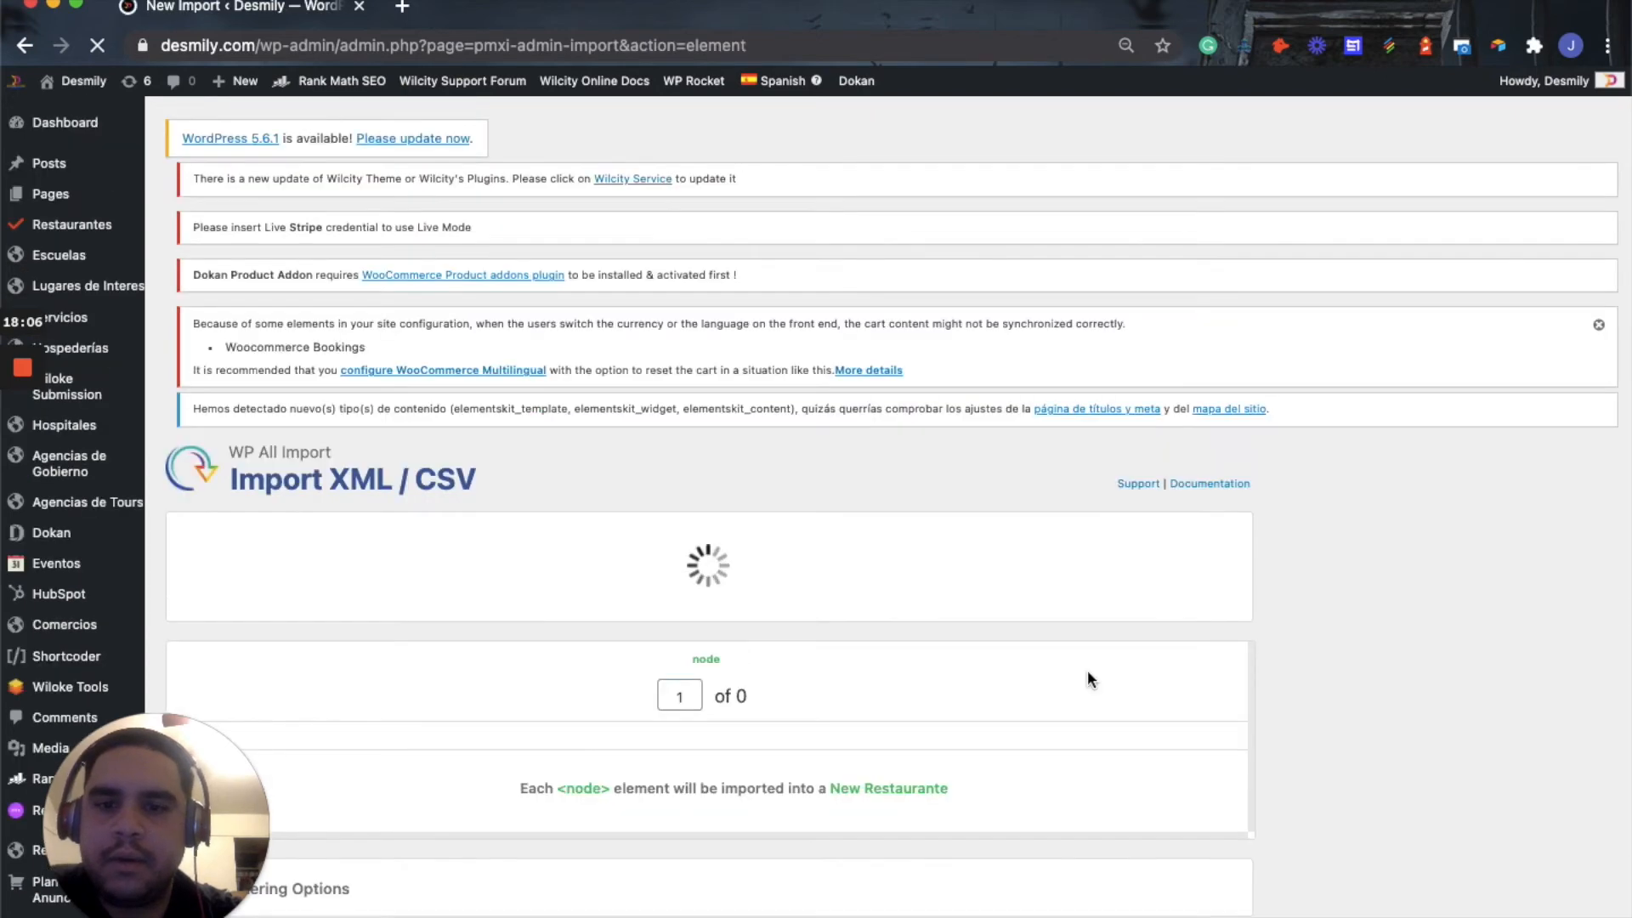
pyautogui.scroll(-3, 1088, 680)
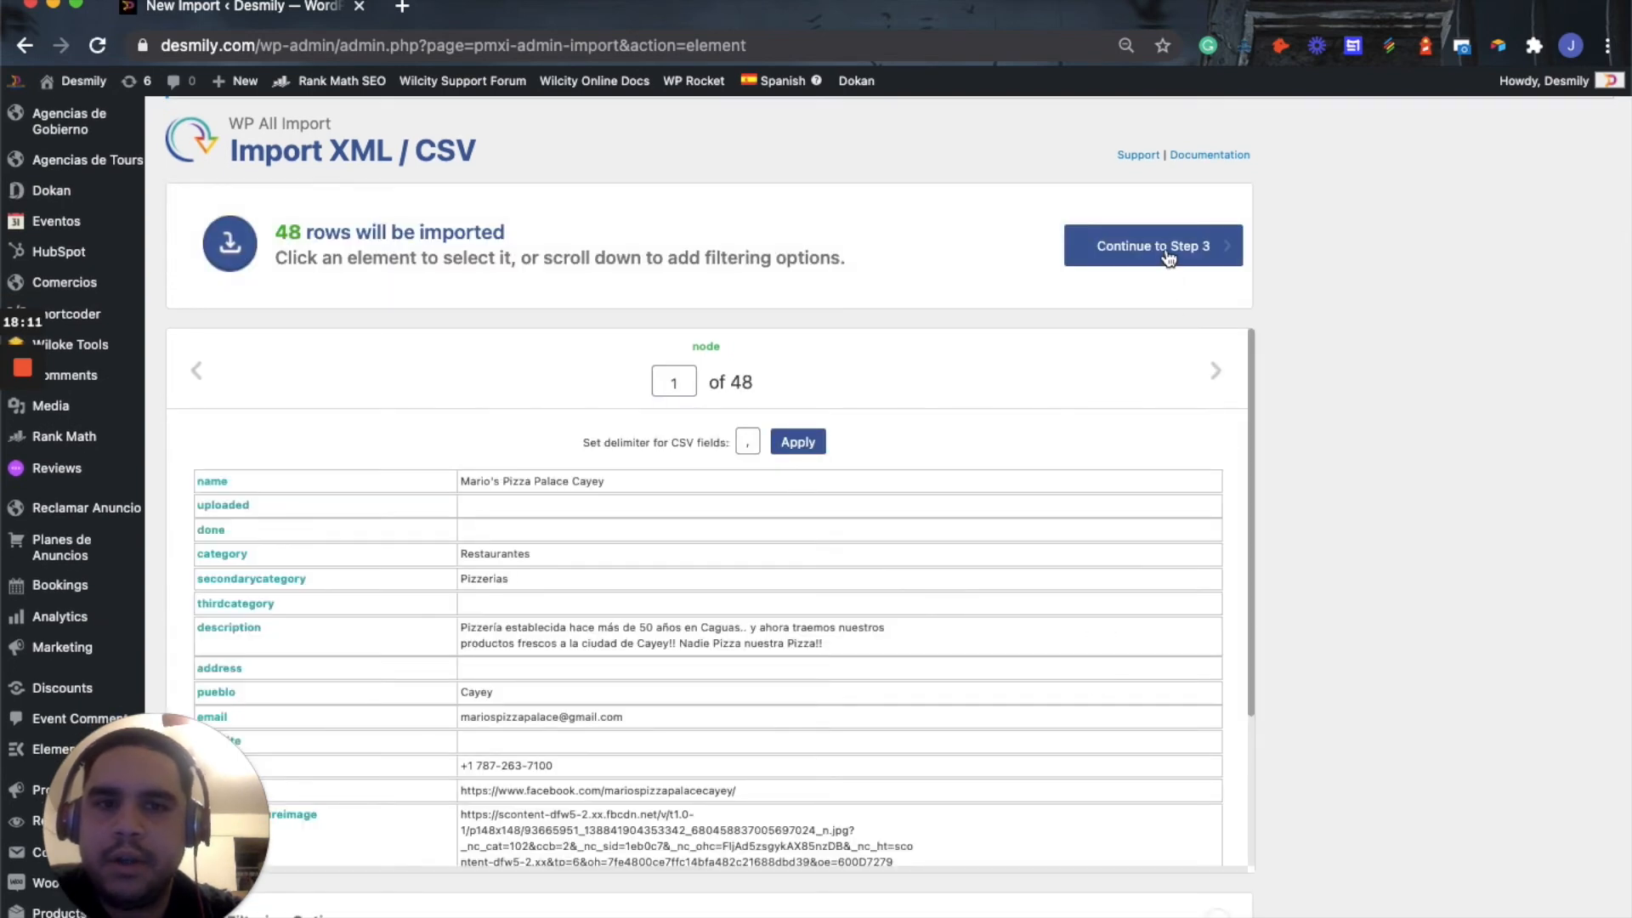
pyautogui.click(1168, 256)
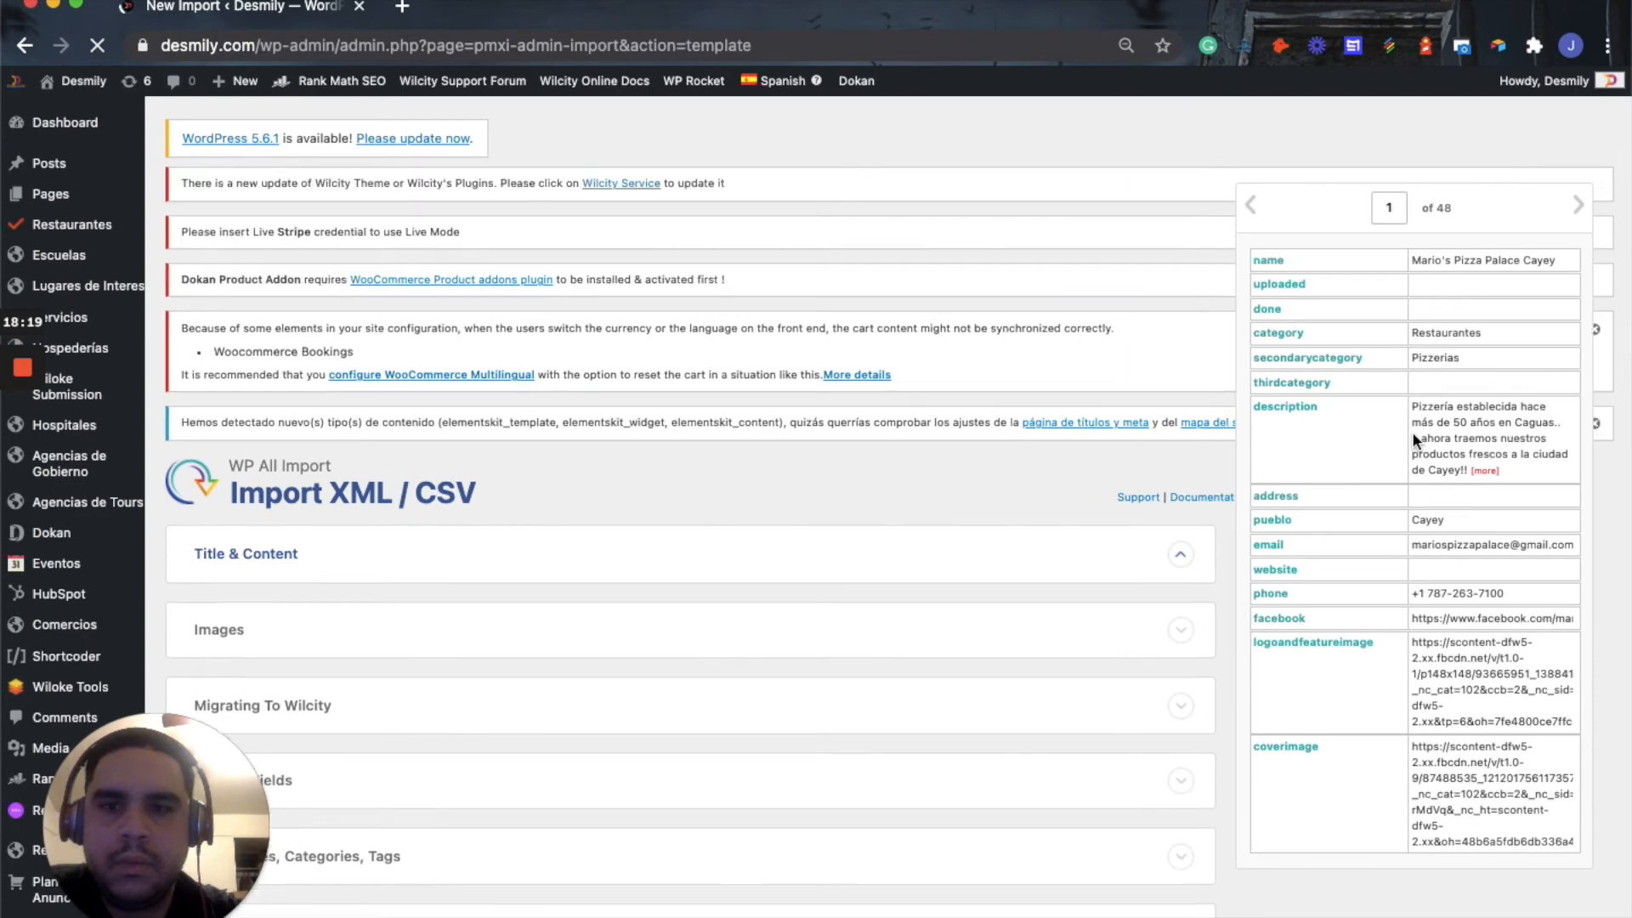
# Map the name element to the import's title and the description element to its content
pyautogui.scroll(-5, 1003, 528)
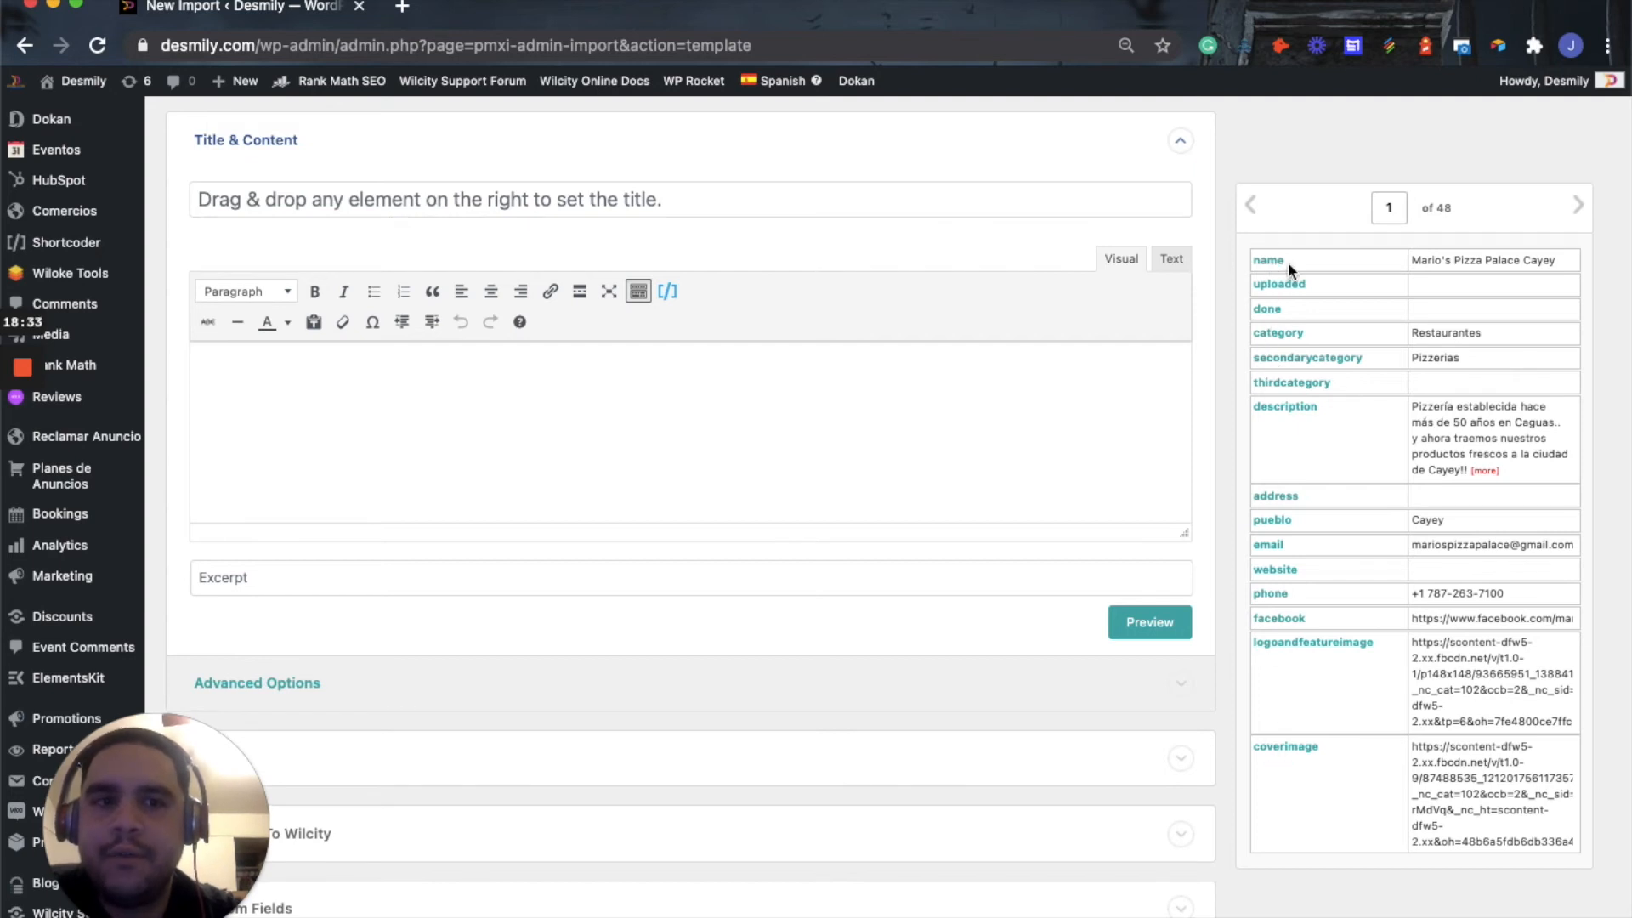
pyautogui.moveTo(912, 266); pyautogui.dragTo(779, 204)
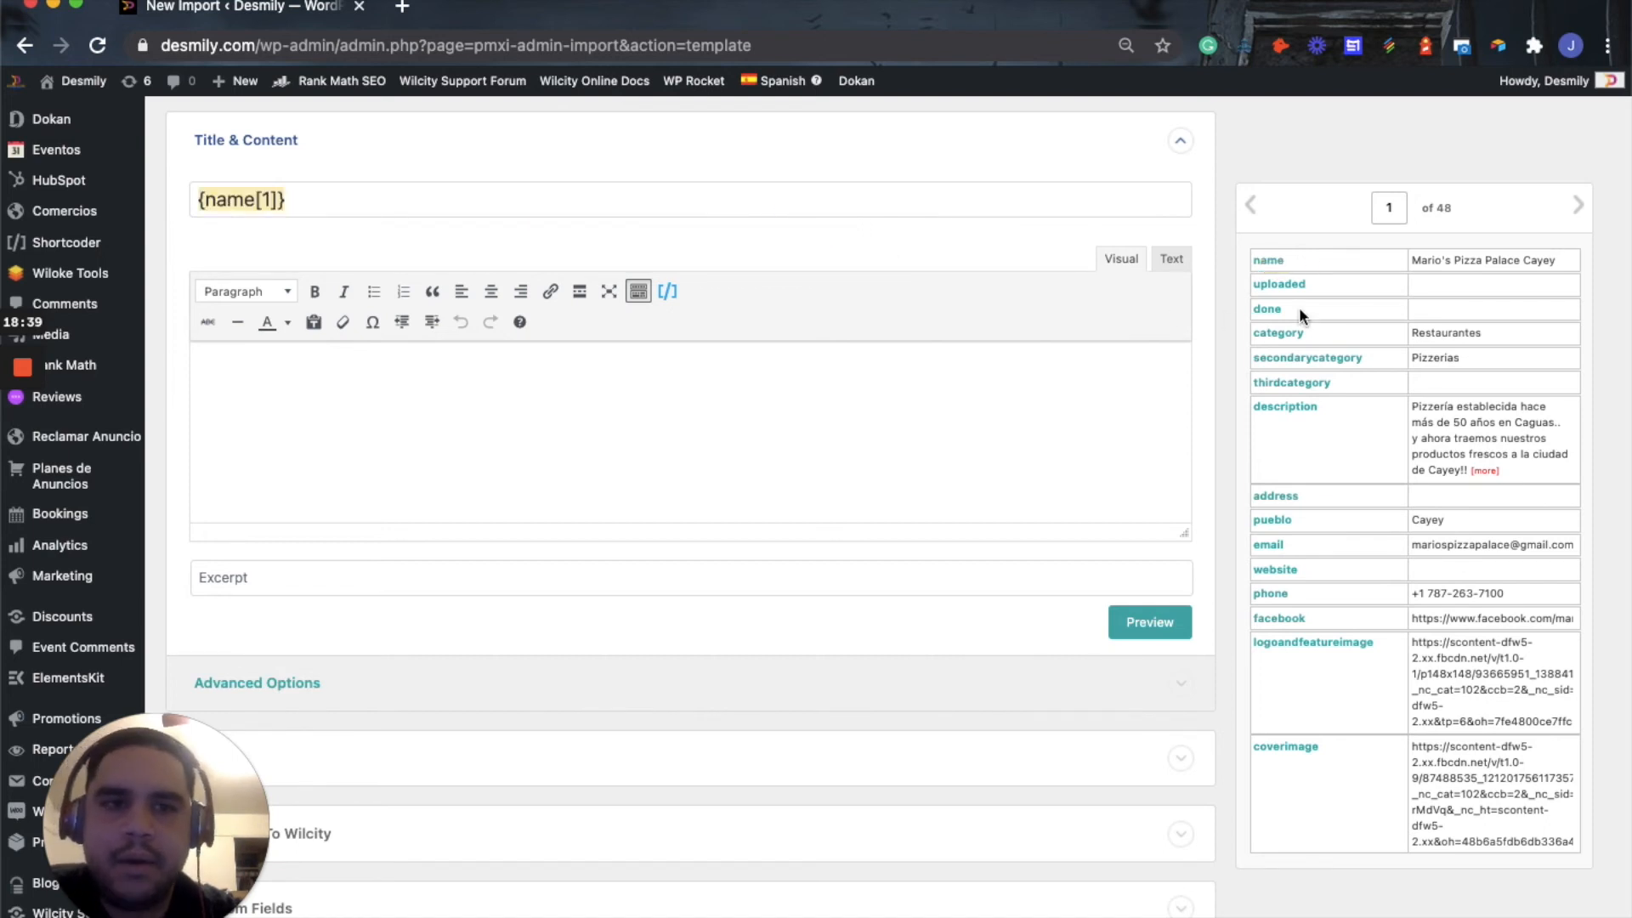
pyautogui.moveTo(1289, 408); pyautogui.dragTo(649, 436)
# Expand the Migrating To Wilcity section and map the logoandfeatureimage element to the Logo field
pyautogui.scroll(-5, 650, 436)
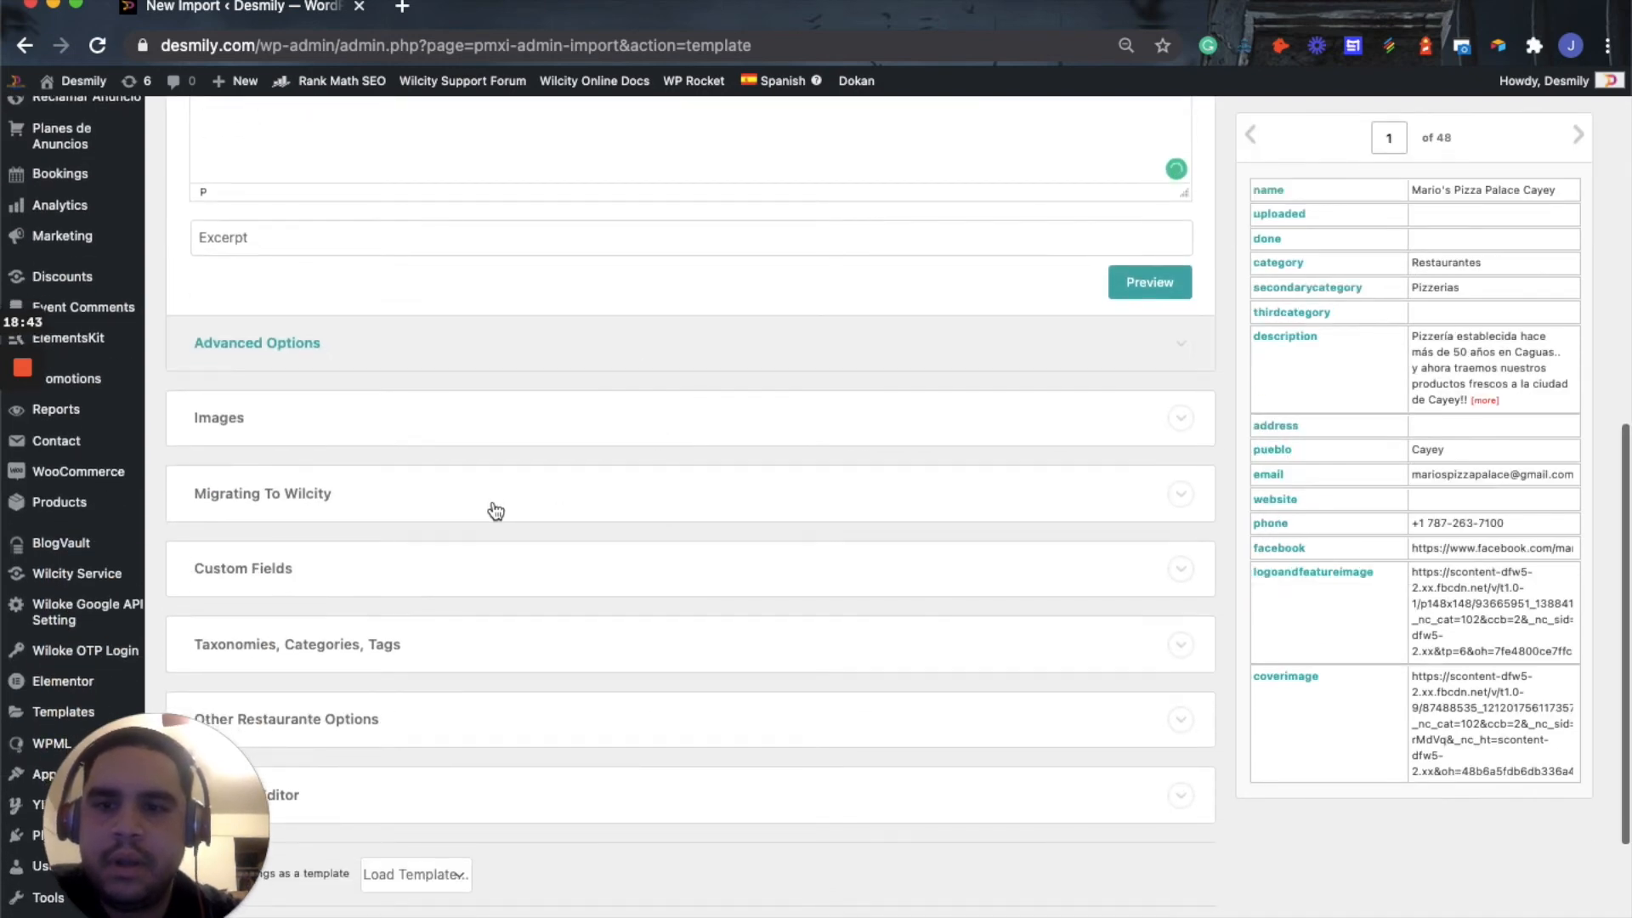
pyautogui.click(496, 511)
pyautogui.scroll(-4, 493, 509)
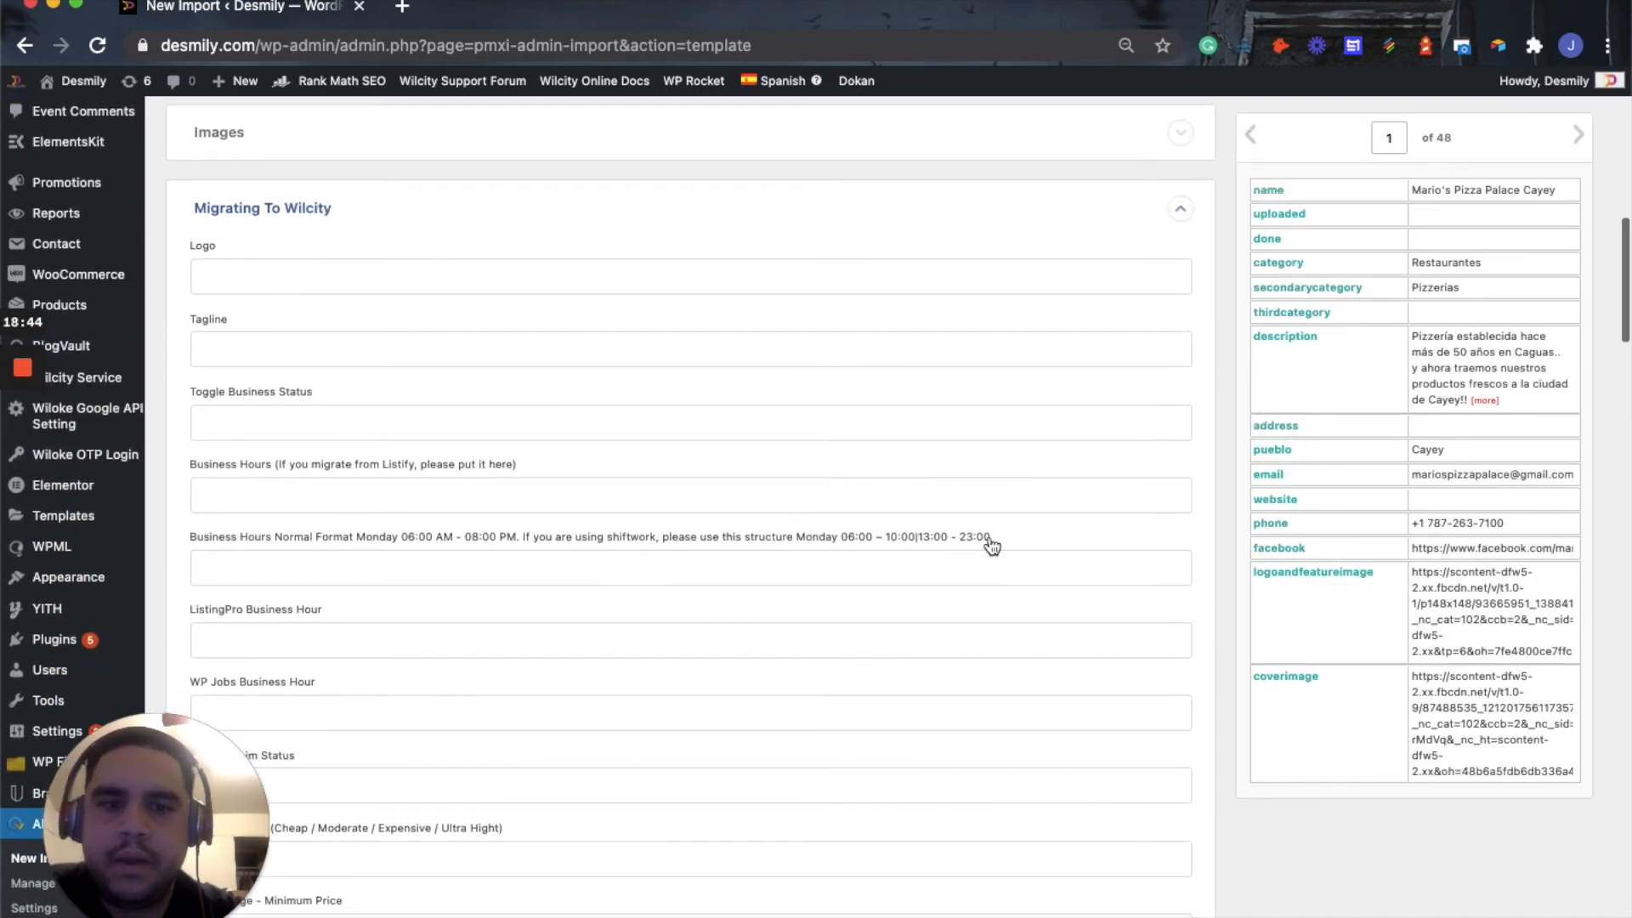
pyautogui.moveTo(1308, 576); pyautogui.dragTo(502, 276)
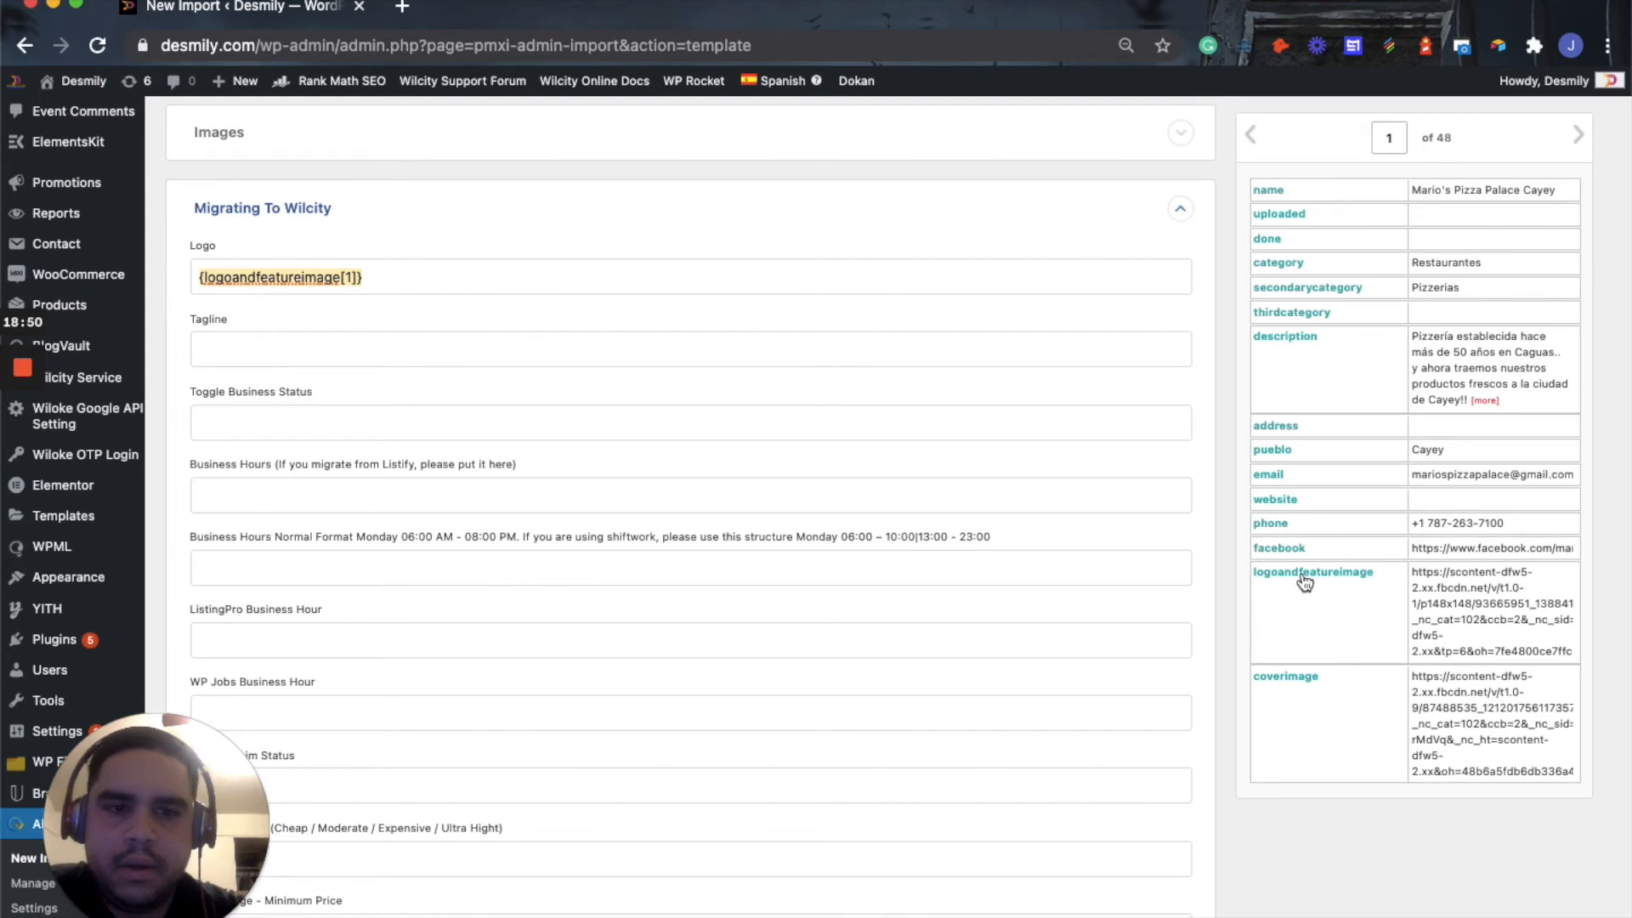
pyautogui.scroll(-7, 828, 513)
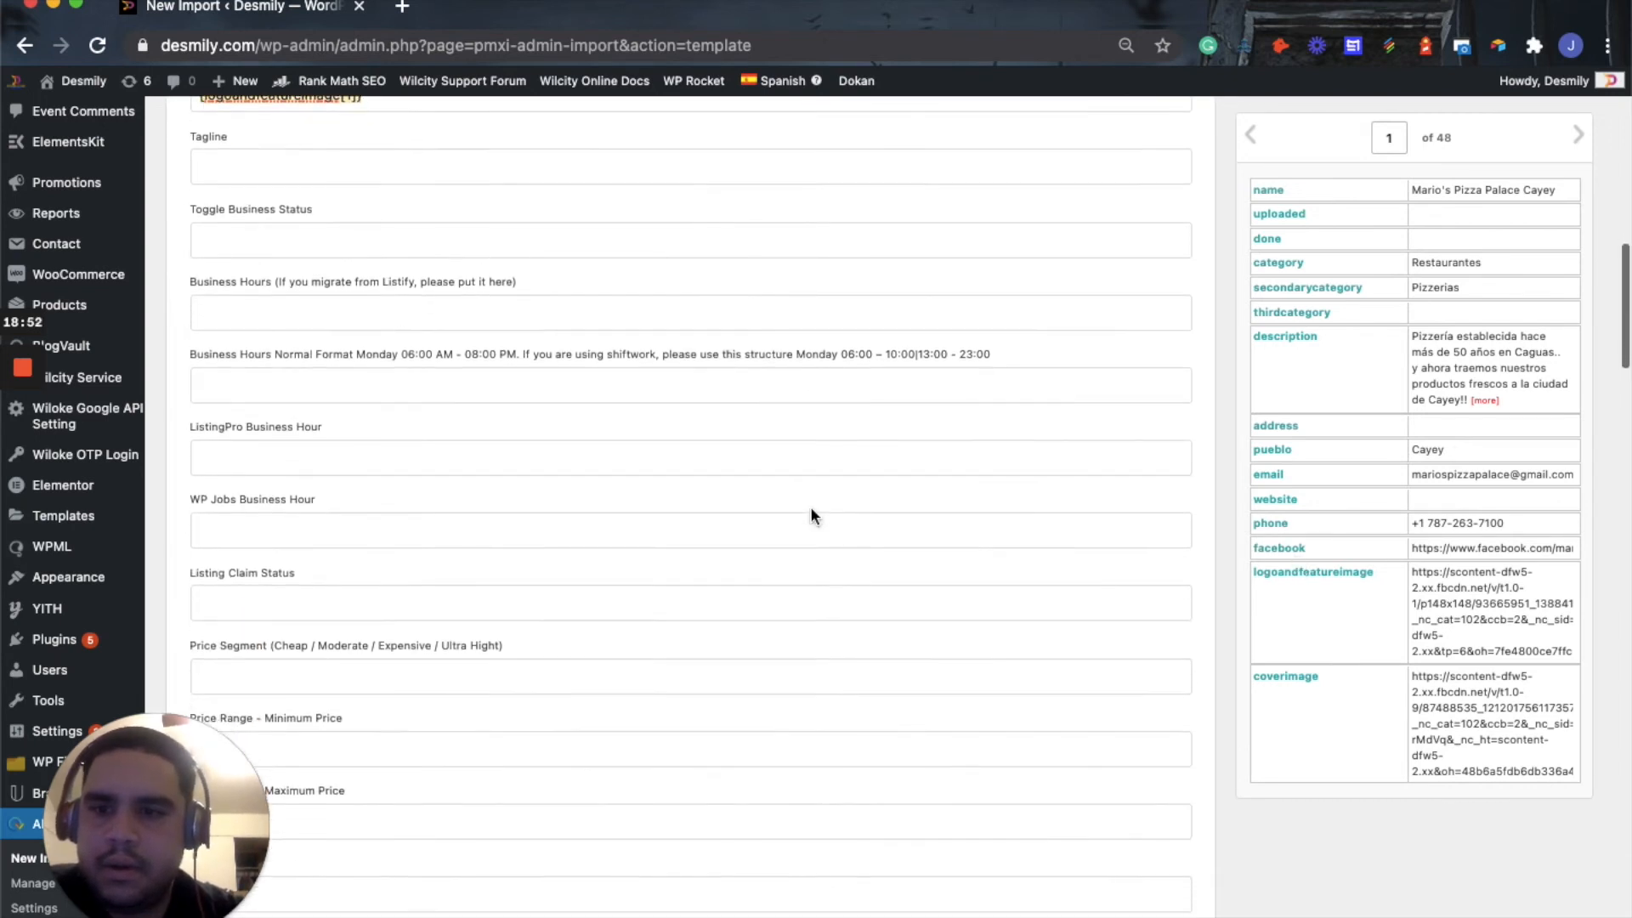
pyautogui.scroll(-5, 811, 514)
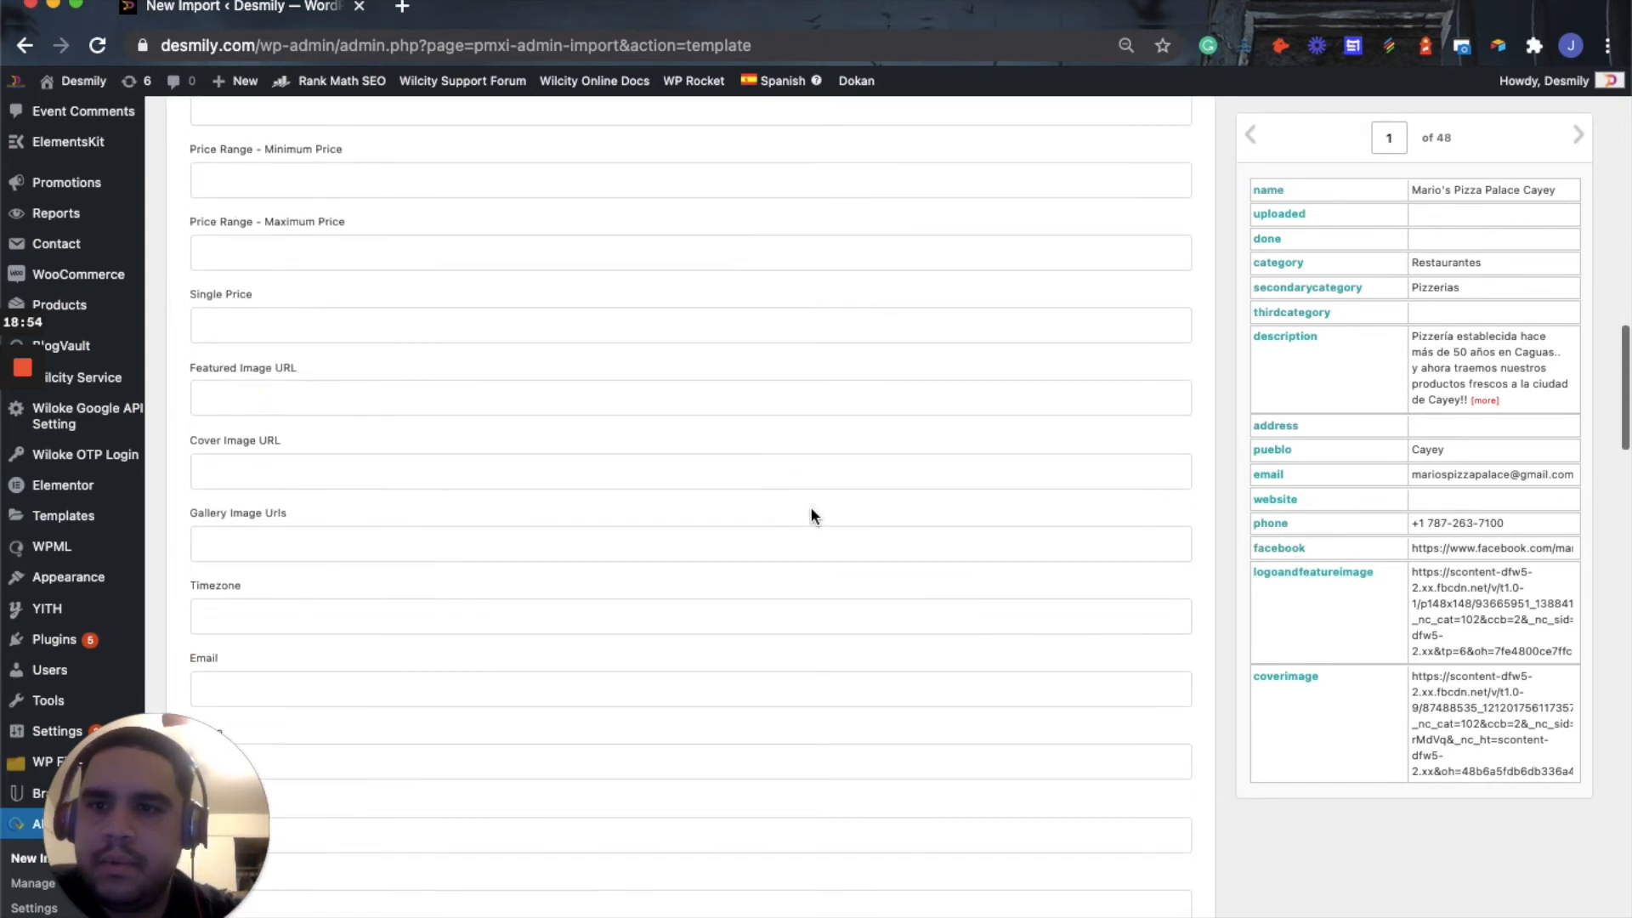
# Map the logoandfeatureimage element to Featured Image URL and the coverimage element to Cover Image URL
pyautogui.scroll(1, 811, 515)
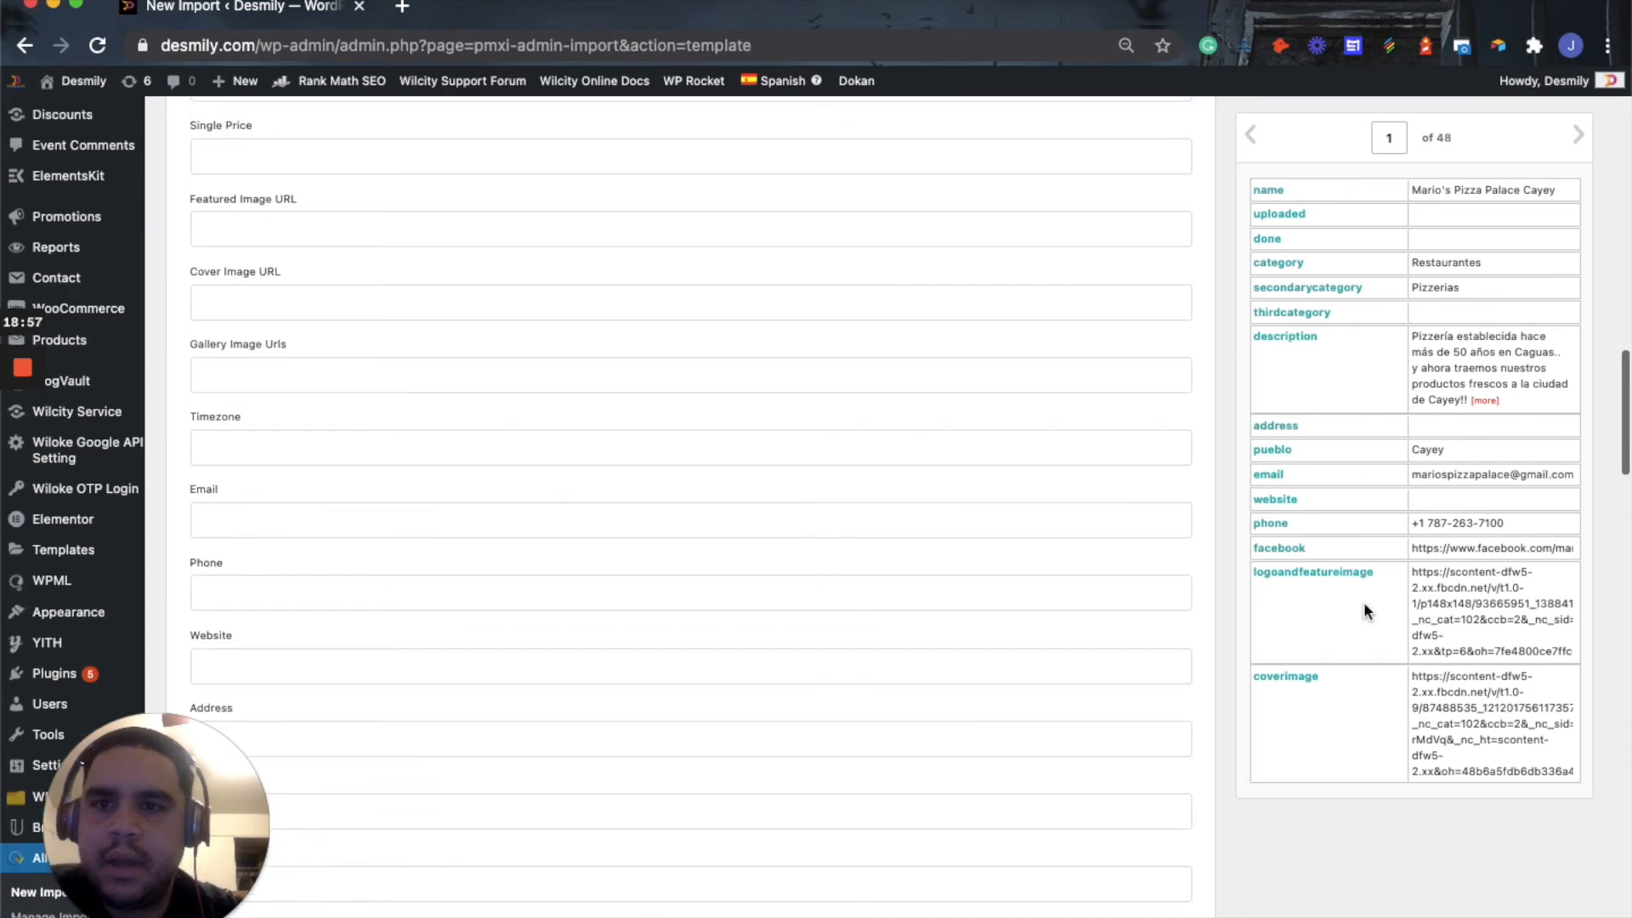
pyautogui.moveTo(1322, 579); pyautogui.dragTo(365, 224)
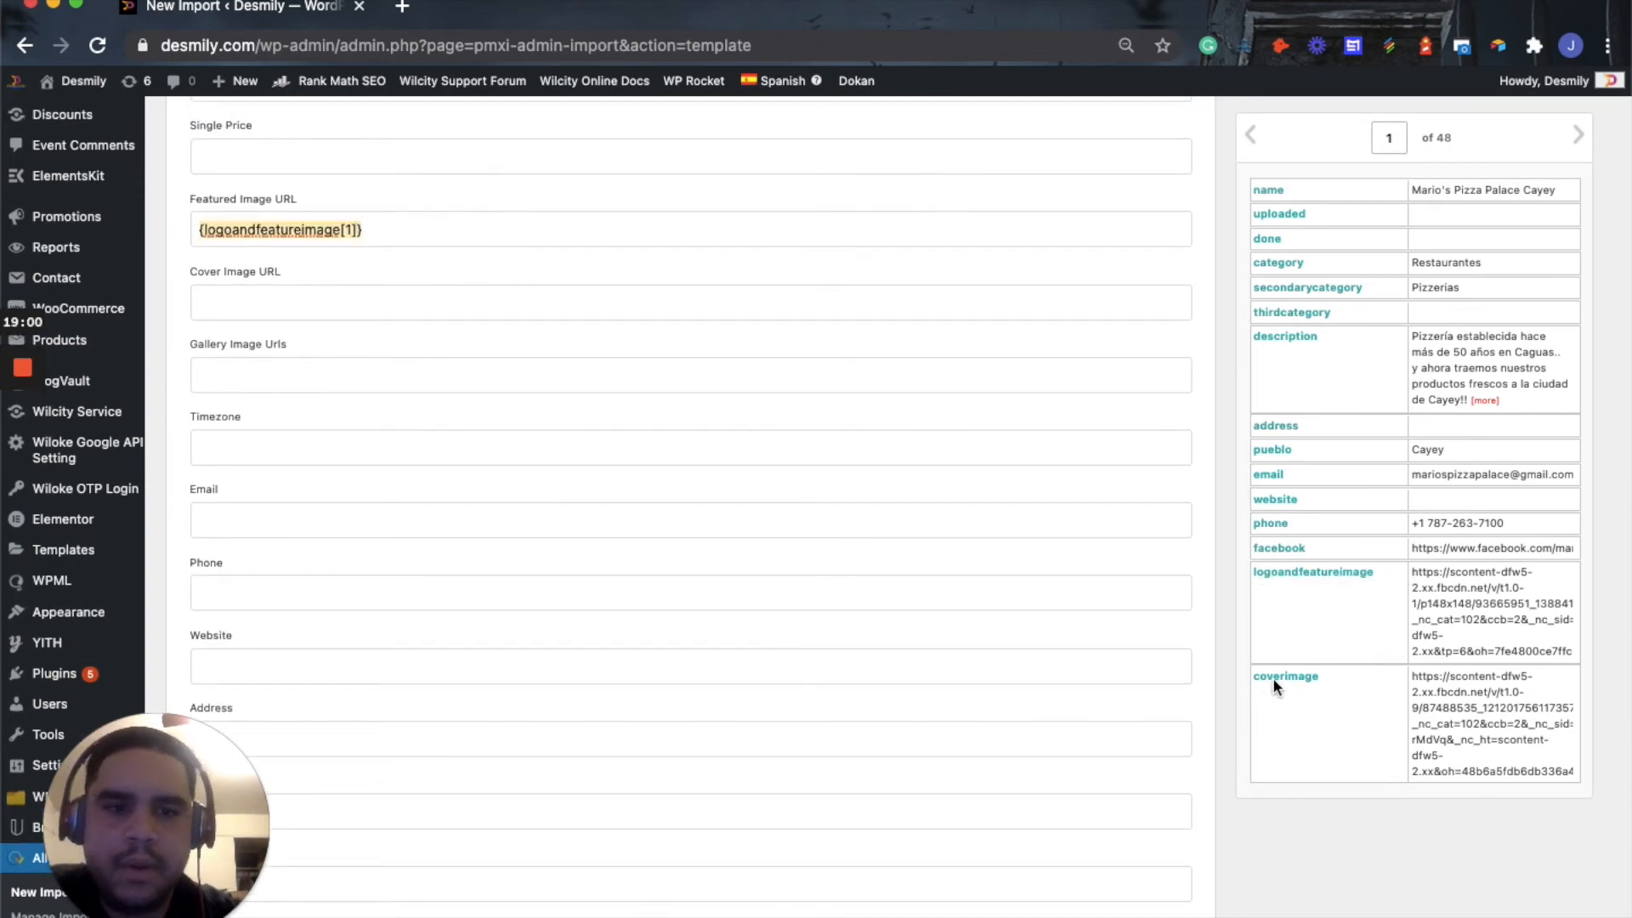
pyautogui.moveTo(1273, 680); pyautogui.dragTo(313, 299)
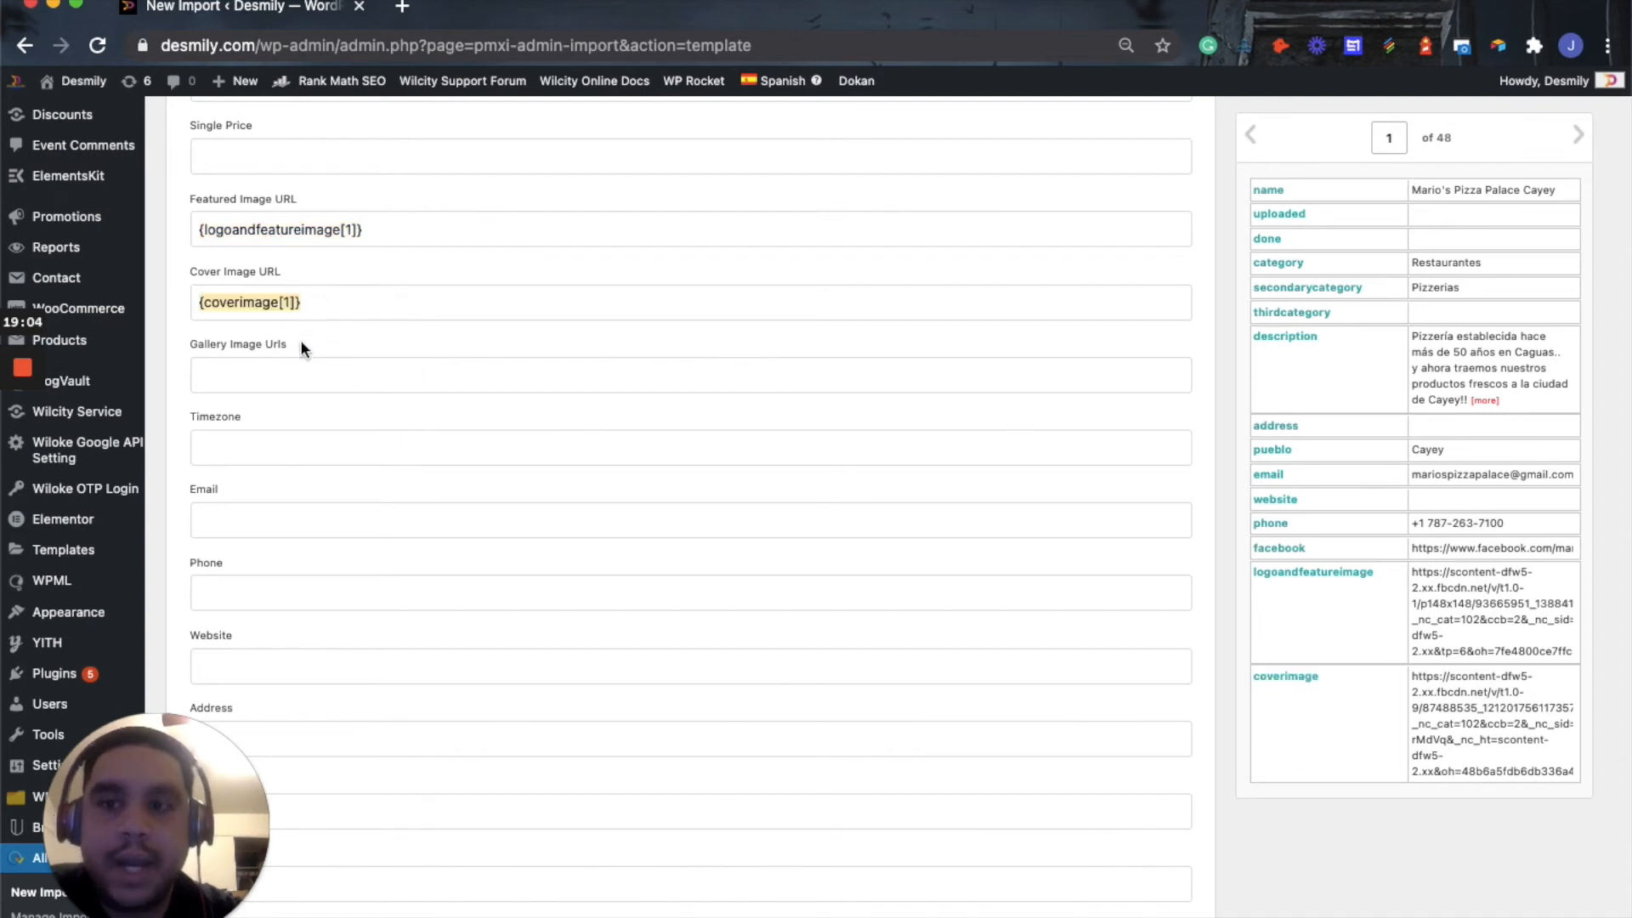
# Map the email, phone and website elements to the Email, Phone and Website fields
pyautogui.scroll(-5, 302, 346)
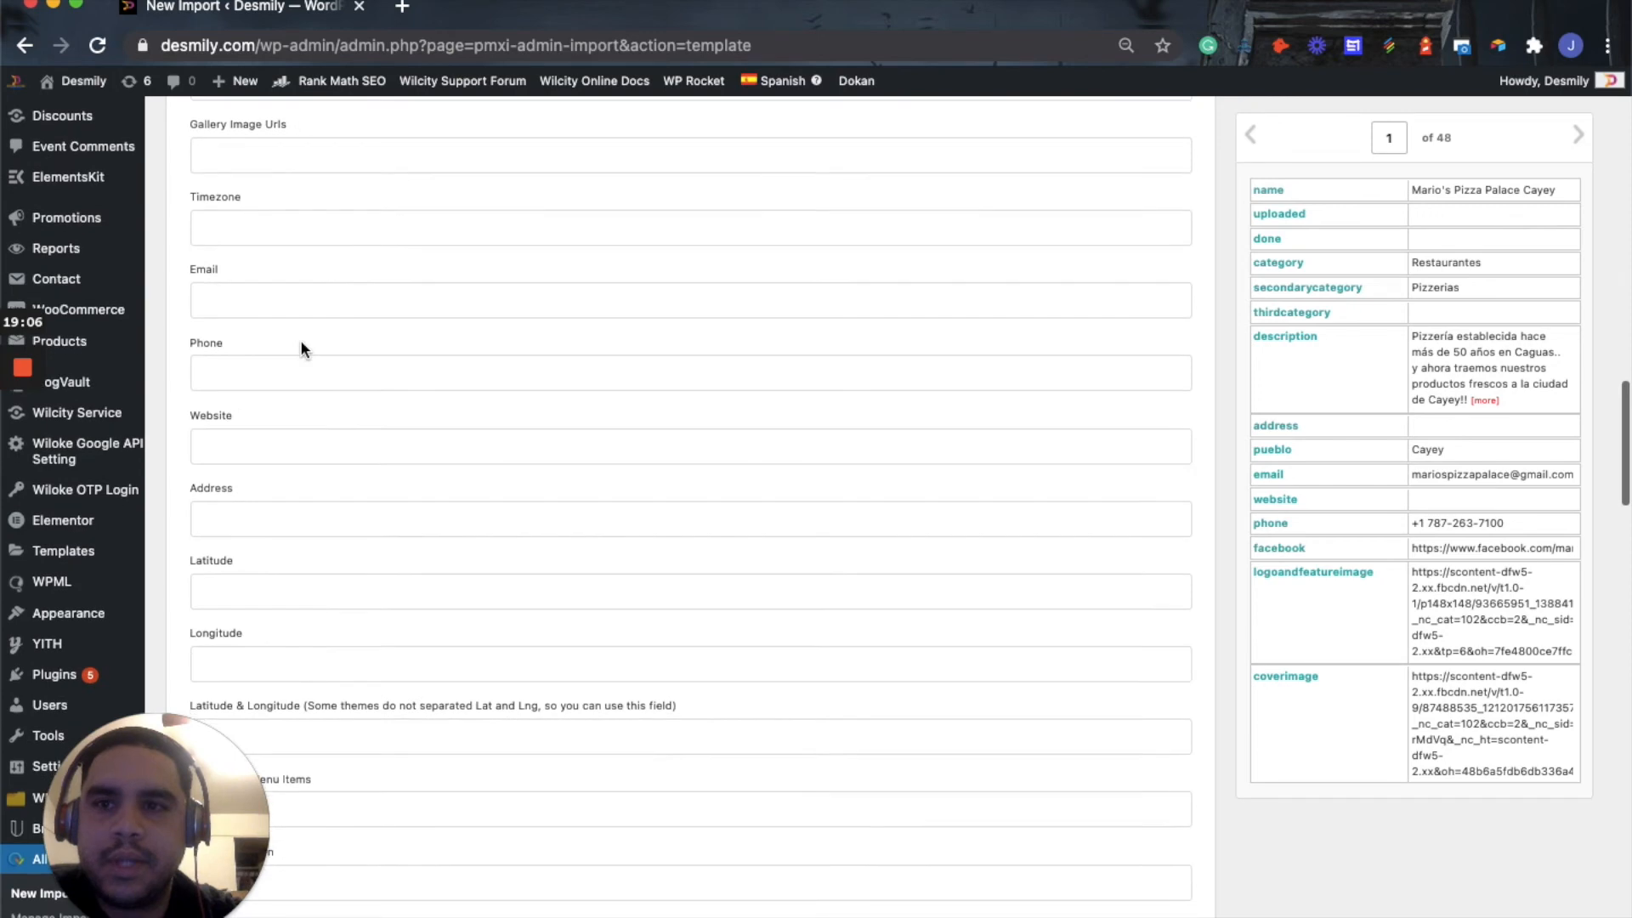
pyautogui.scroll(-1, 302, 347)
pyautogui.scroll(-3, 299, 339)
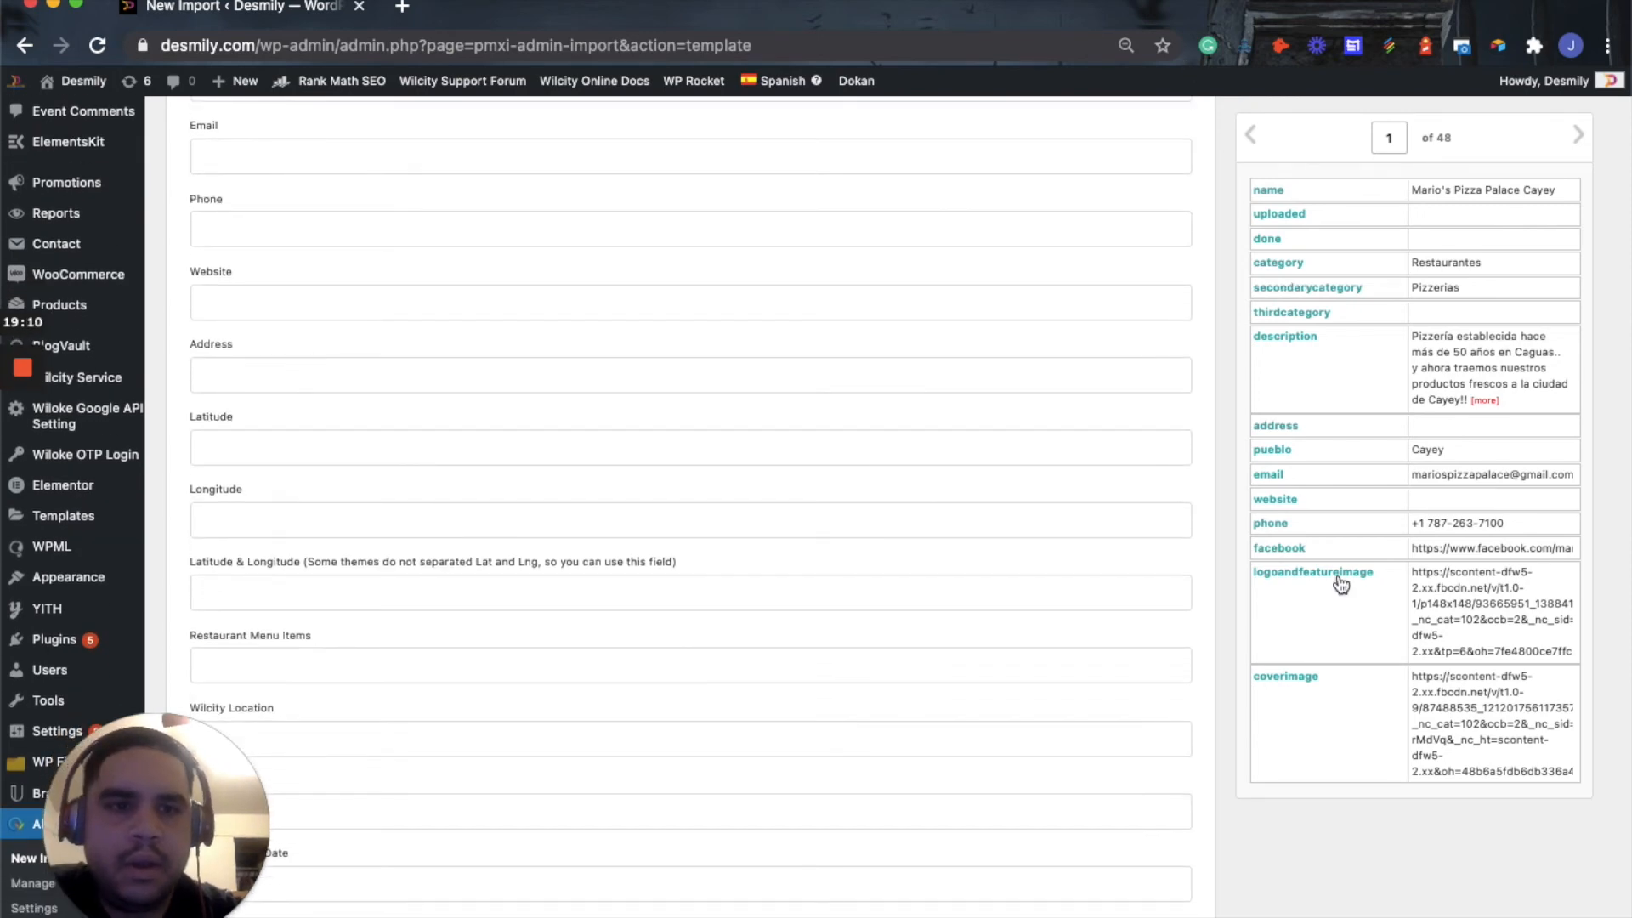
pyautogui.moveTo(1266, 474); pyautogui.dragTo(283, 161)
pyautogui.moveTo(1272, 524); pyautogui.dragTo(318, 216)
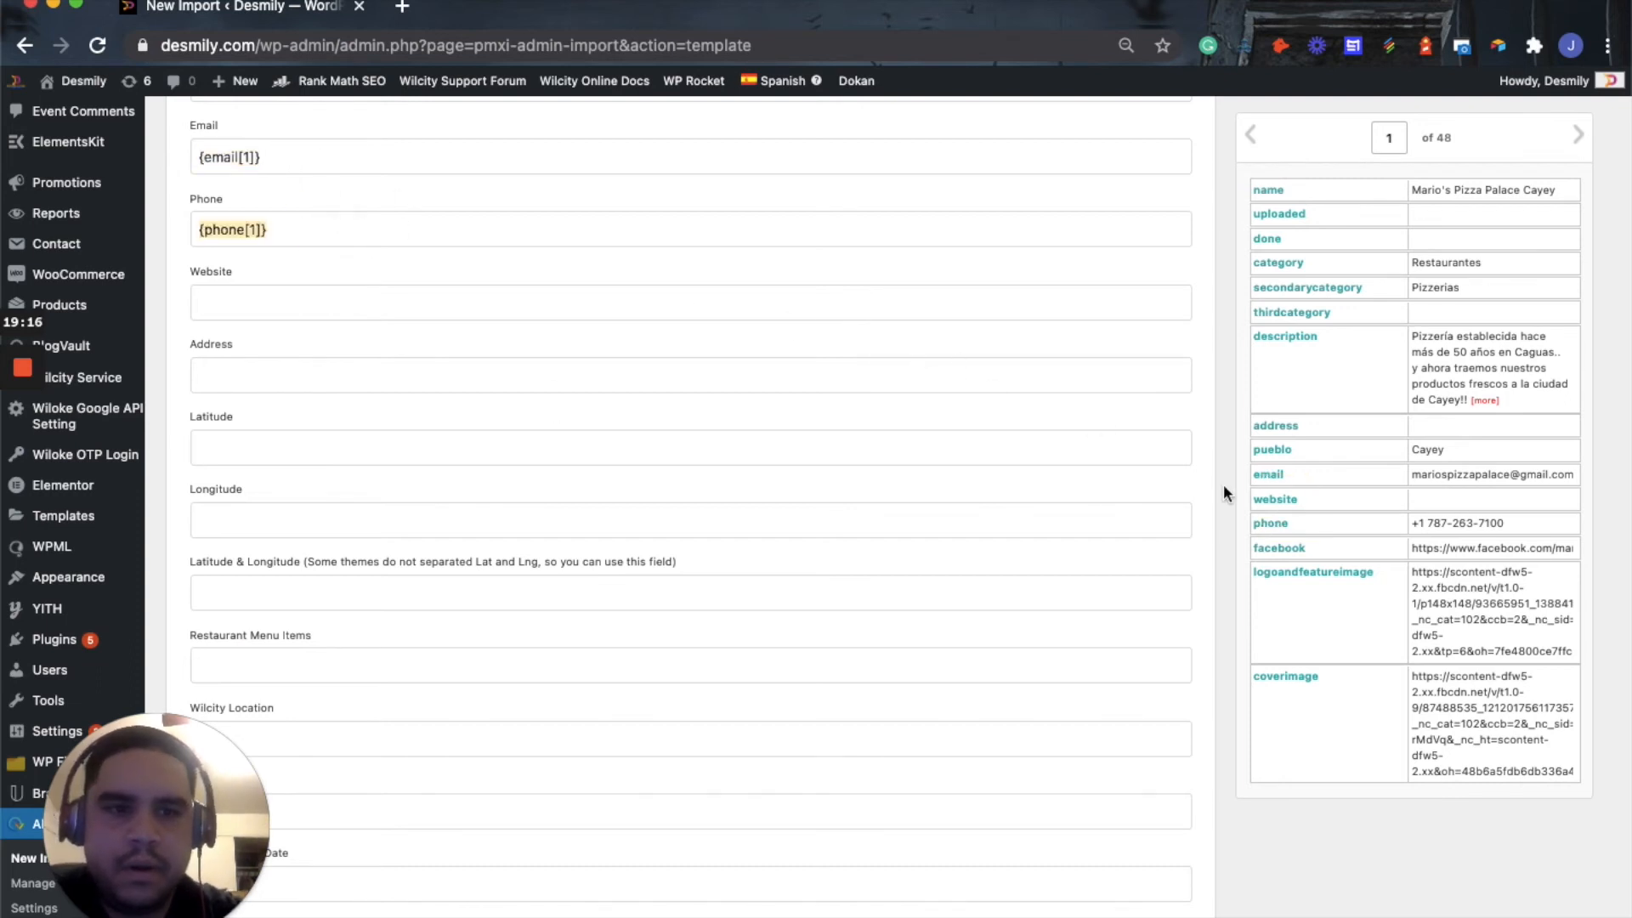
pyautogui.moveTo(1275, 508); pyautogui.dragTo(357, 306)
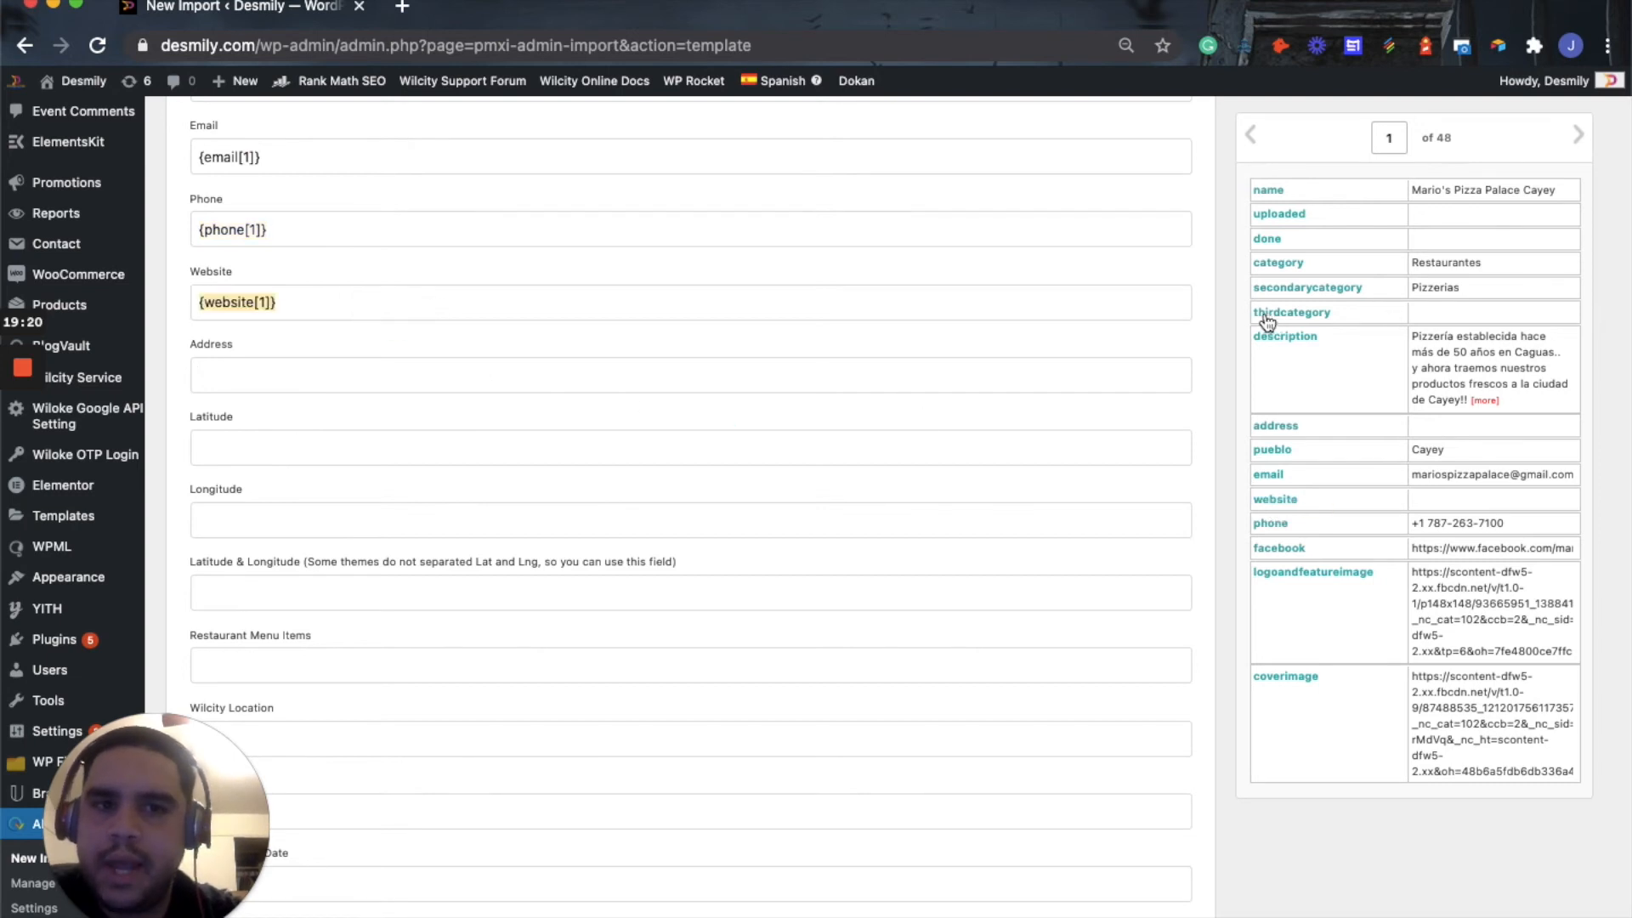
# Map the facebook element to the Facebook URL field, leaving Address and the other fields before it empty
pyautogui.click(534, 384)
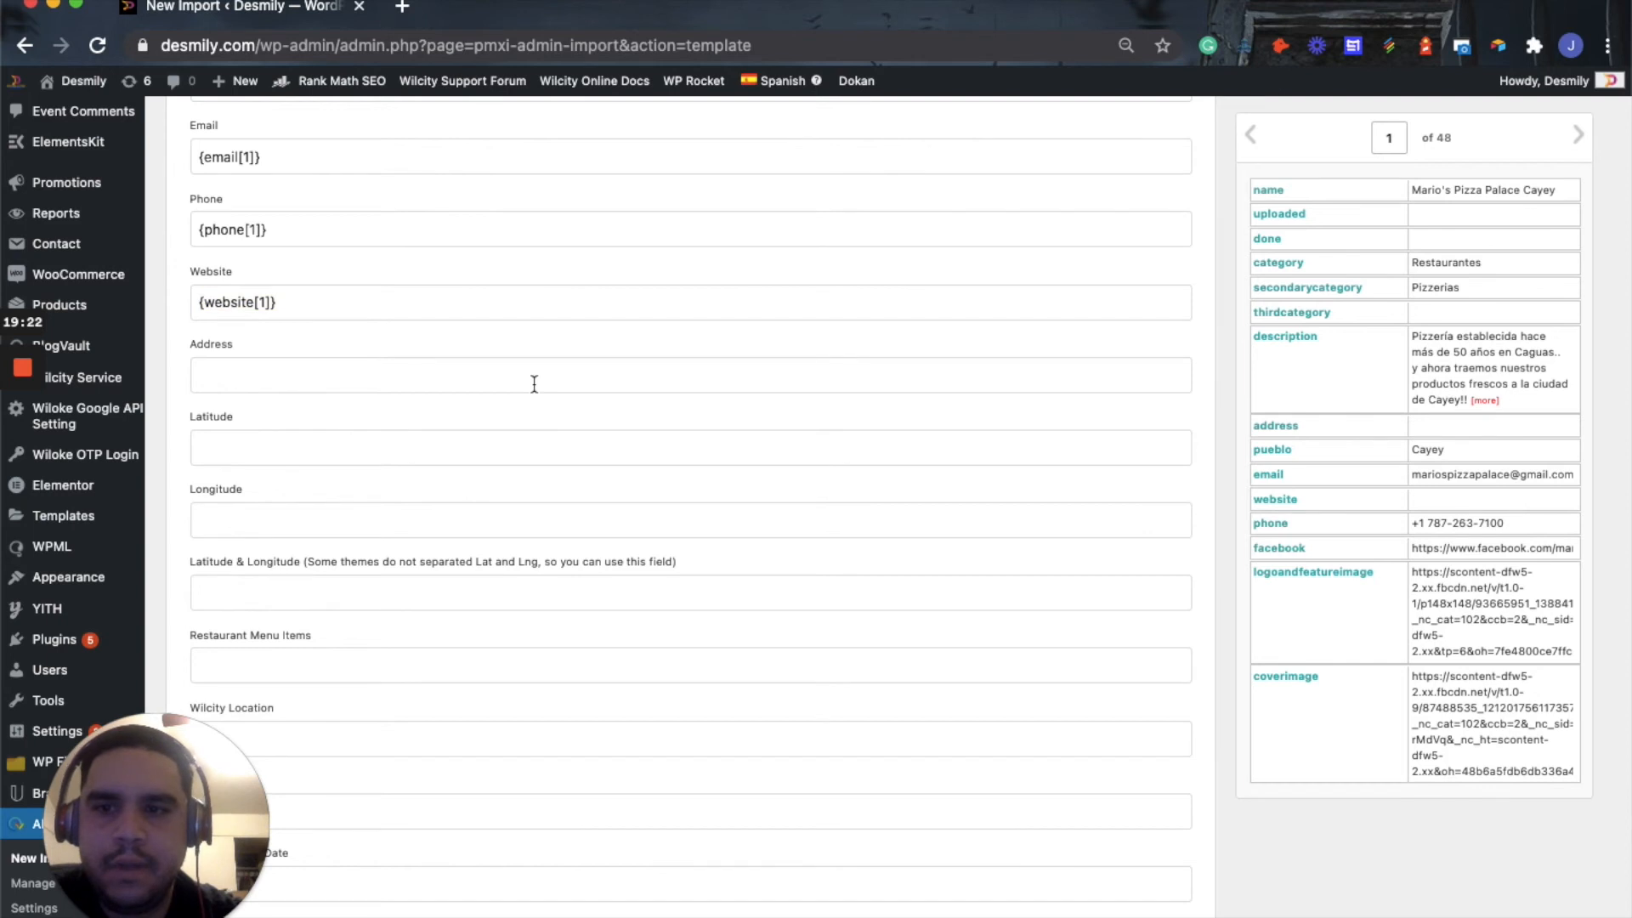
pyautogui.scroll(-5, 533, 384)
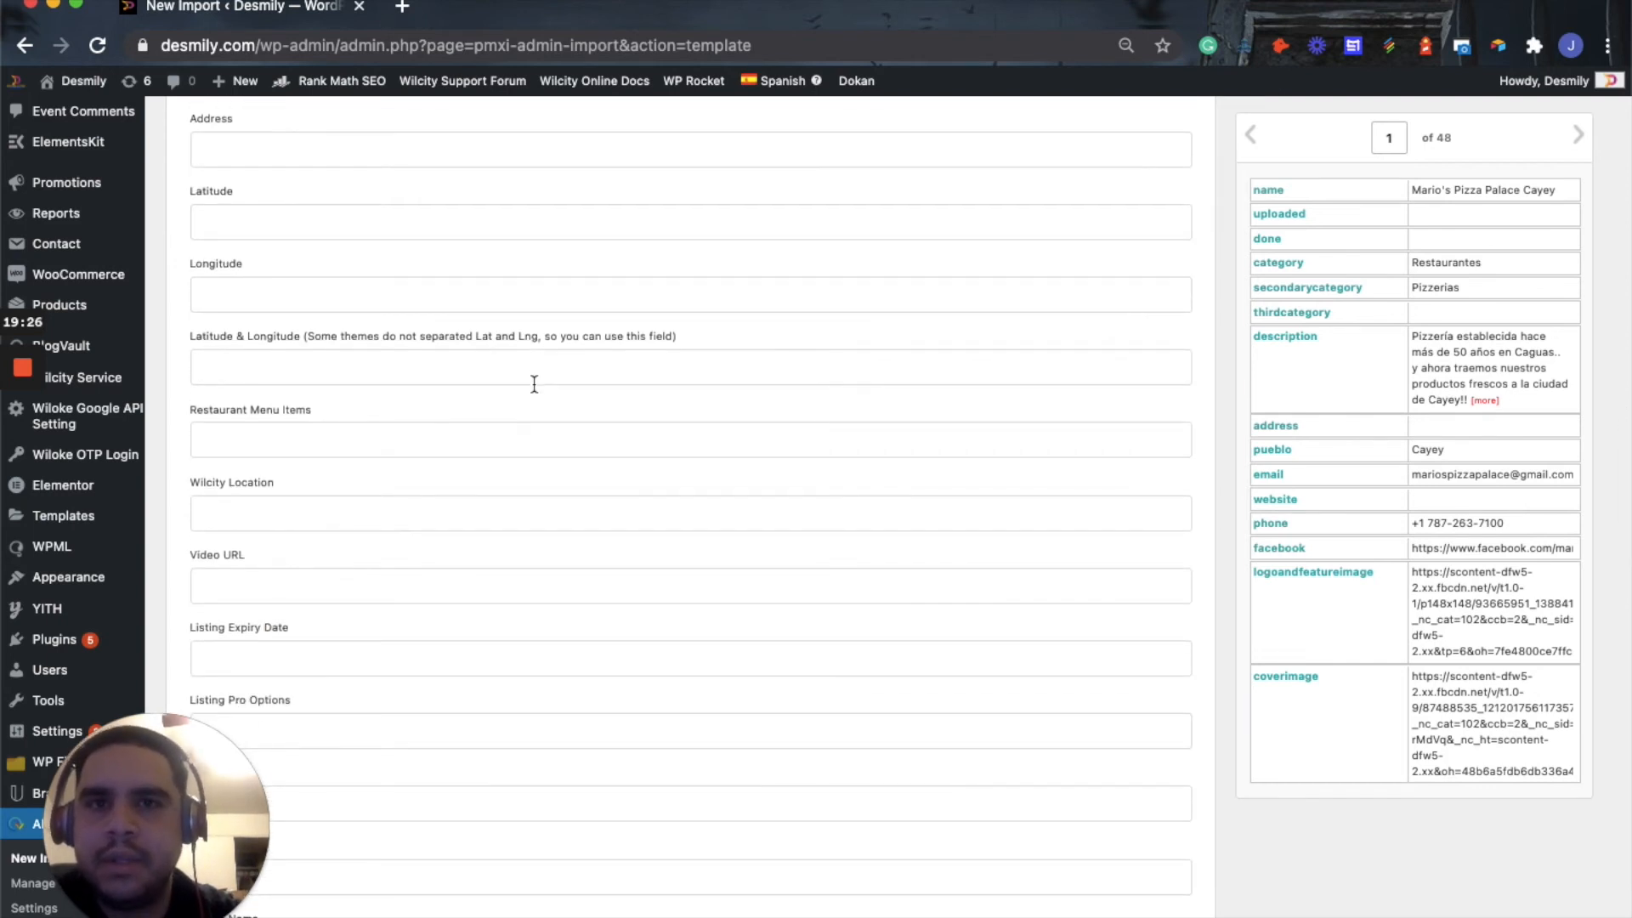
pyautogui.scroll(-8, 534, 384)
pyautogui.scroll(-9, 534, 384)
pyautogui.scroll(-4, 534, 384)
pyautogui.scroll(-8, 533, 389)
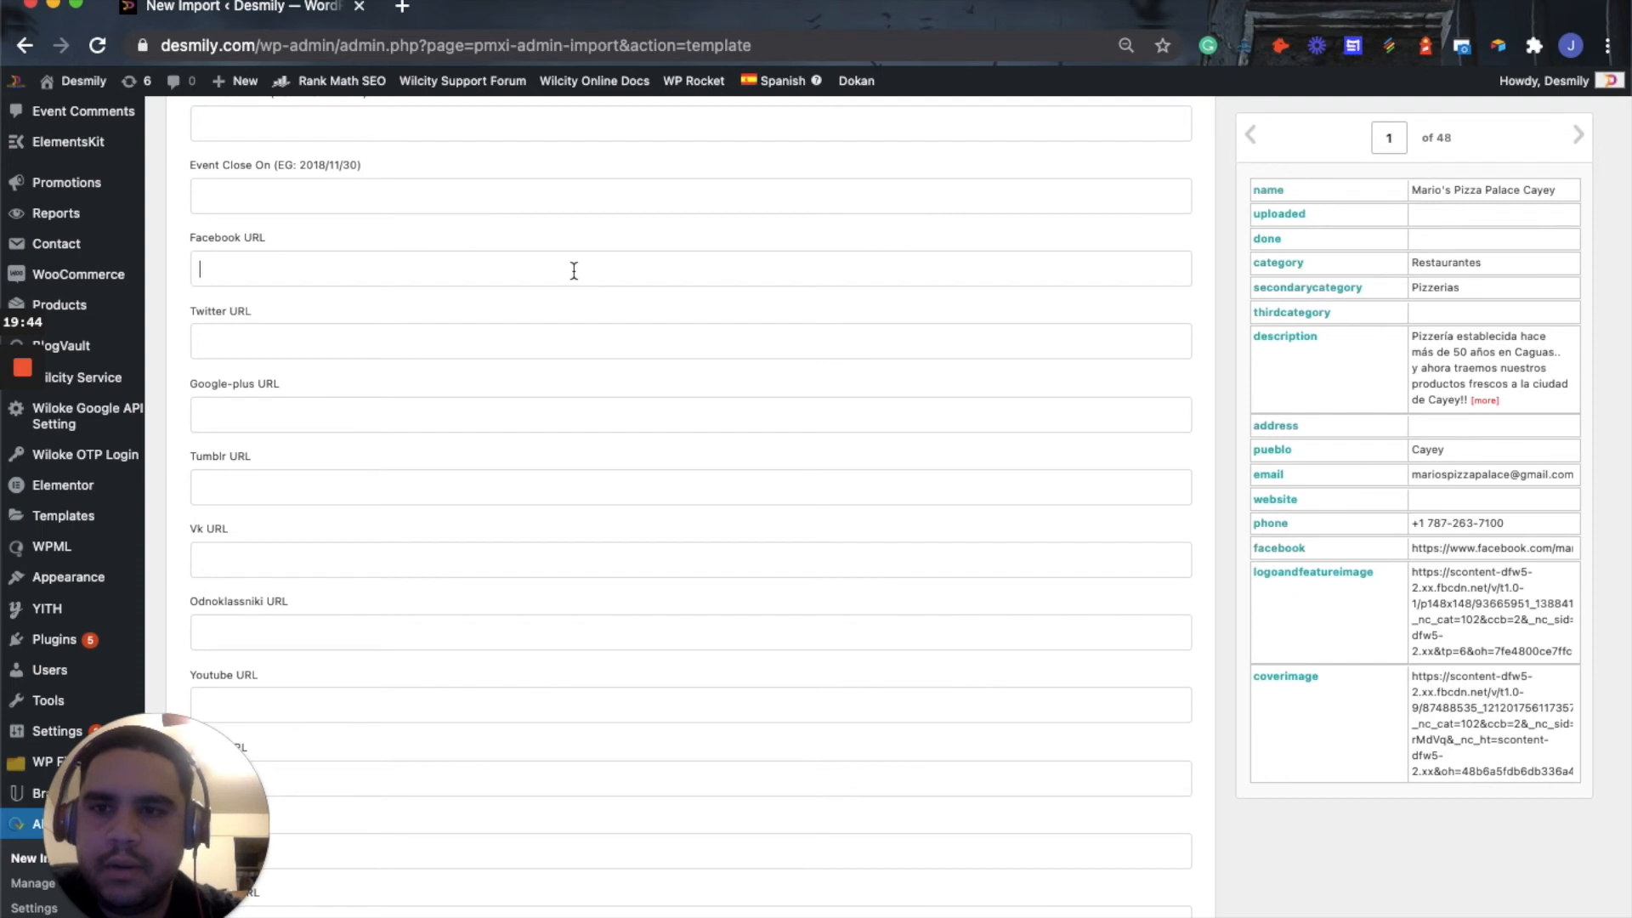
pyautogui.moveTo(1288, 553); pyautogui.dragTo(510, 330)
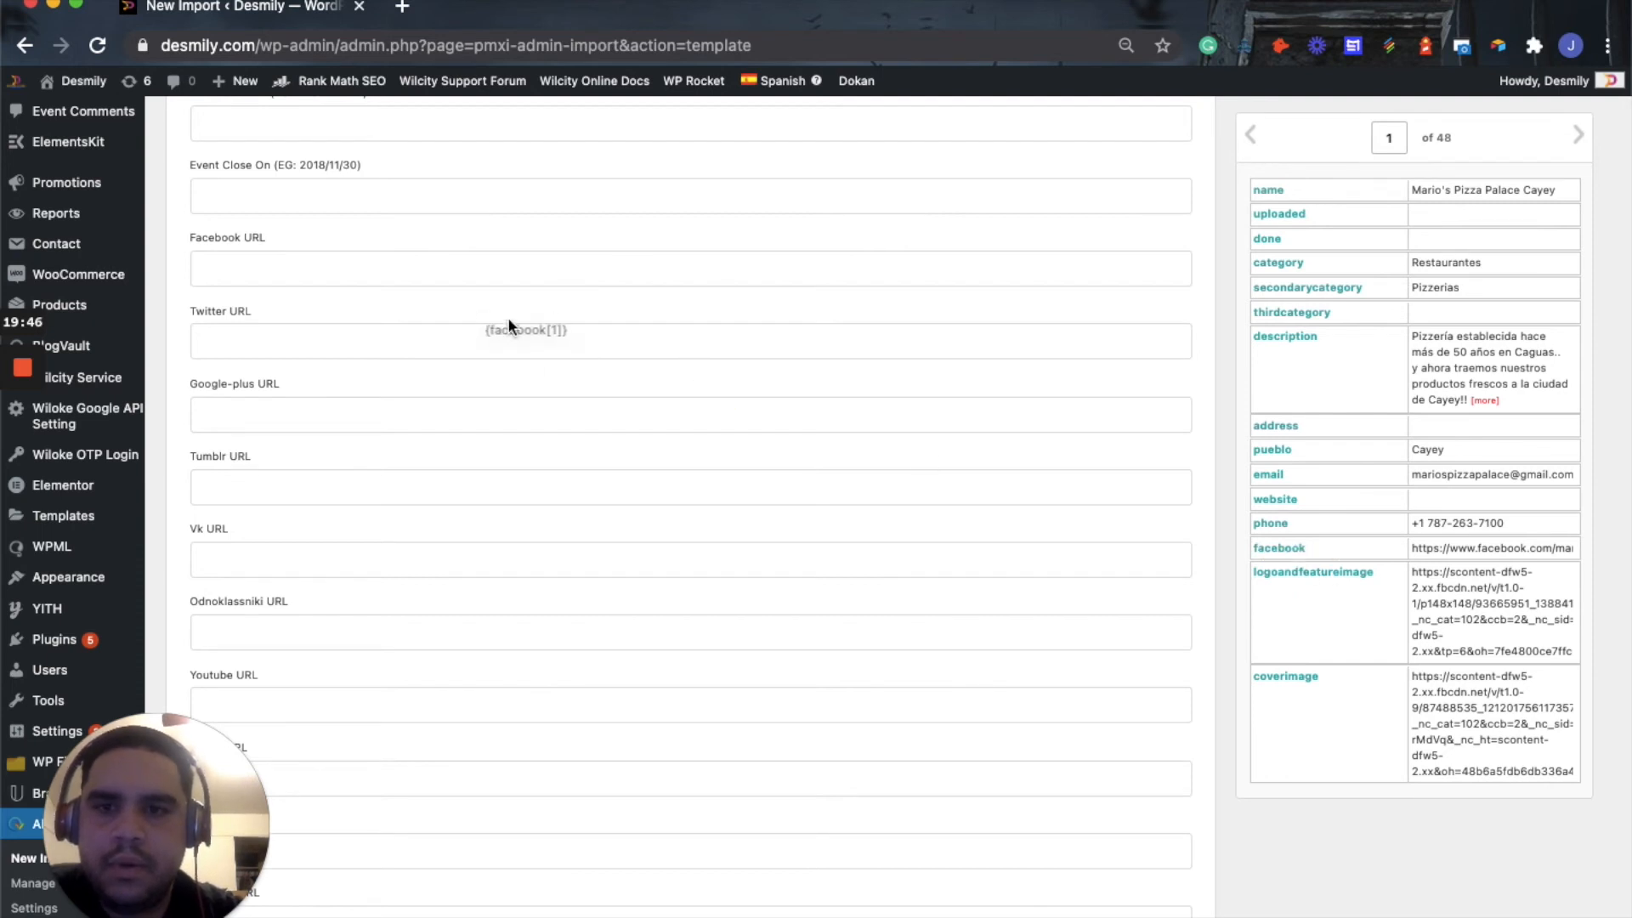
pyautogui.moveTo(507, 258); pyautogui.dragTo(503, 263)
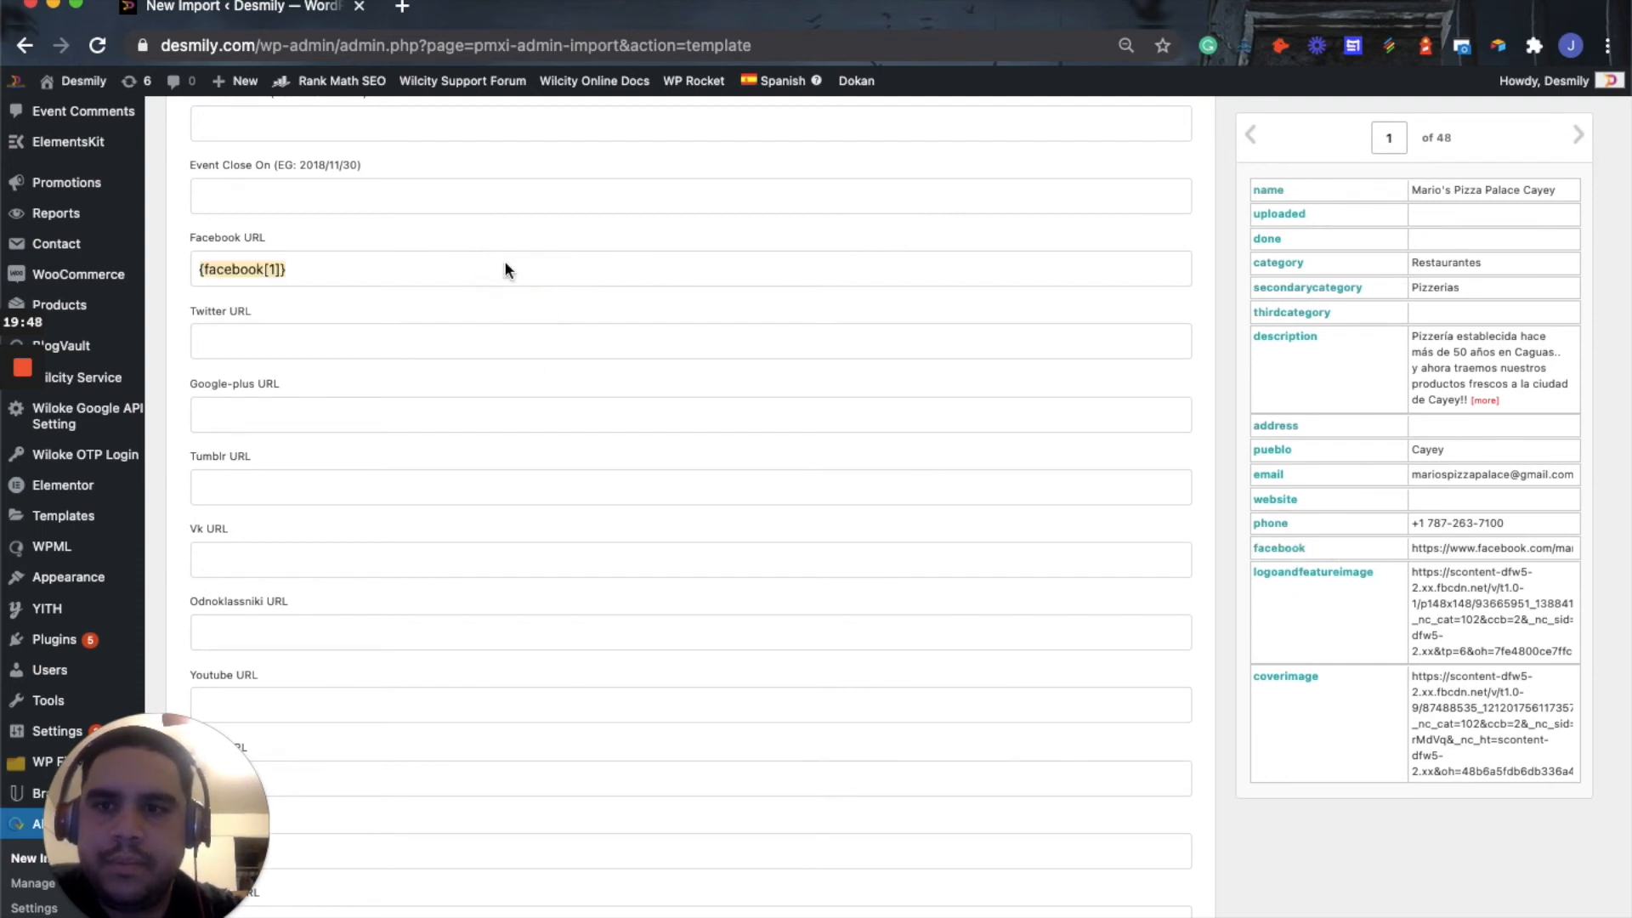
# Expand the Custom Fields section and the Taxonomies, Categories, Tags section of the import template
pyautogui.scroll(-6, 584, 483)
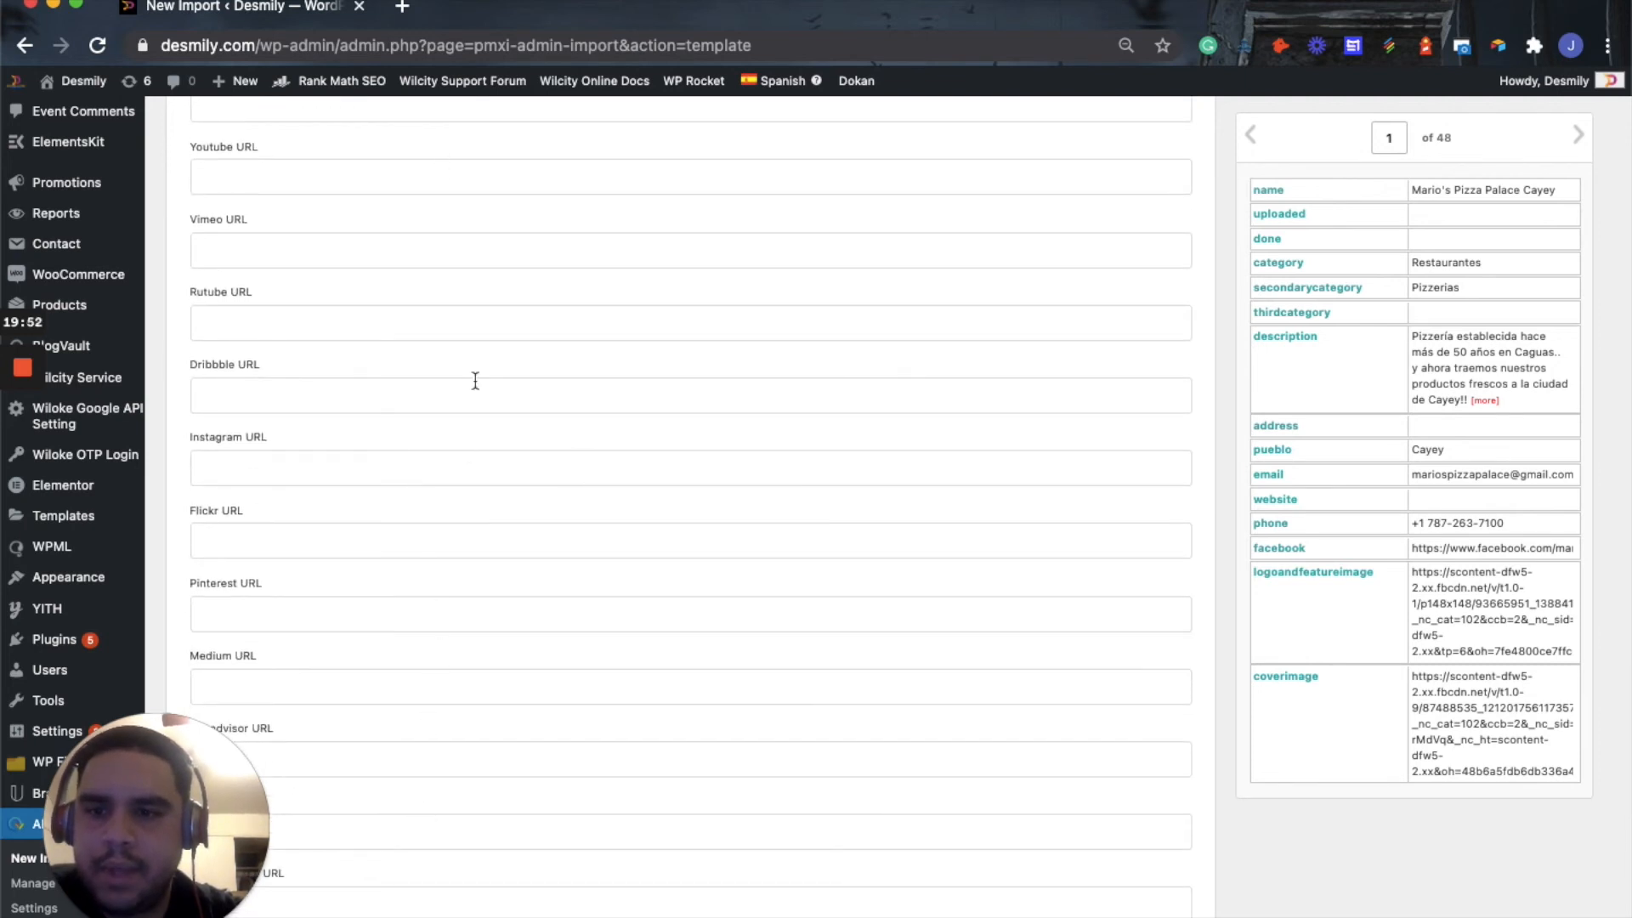
pyautogui.scroll(-9, 492, 608)
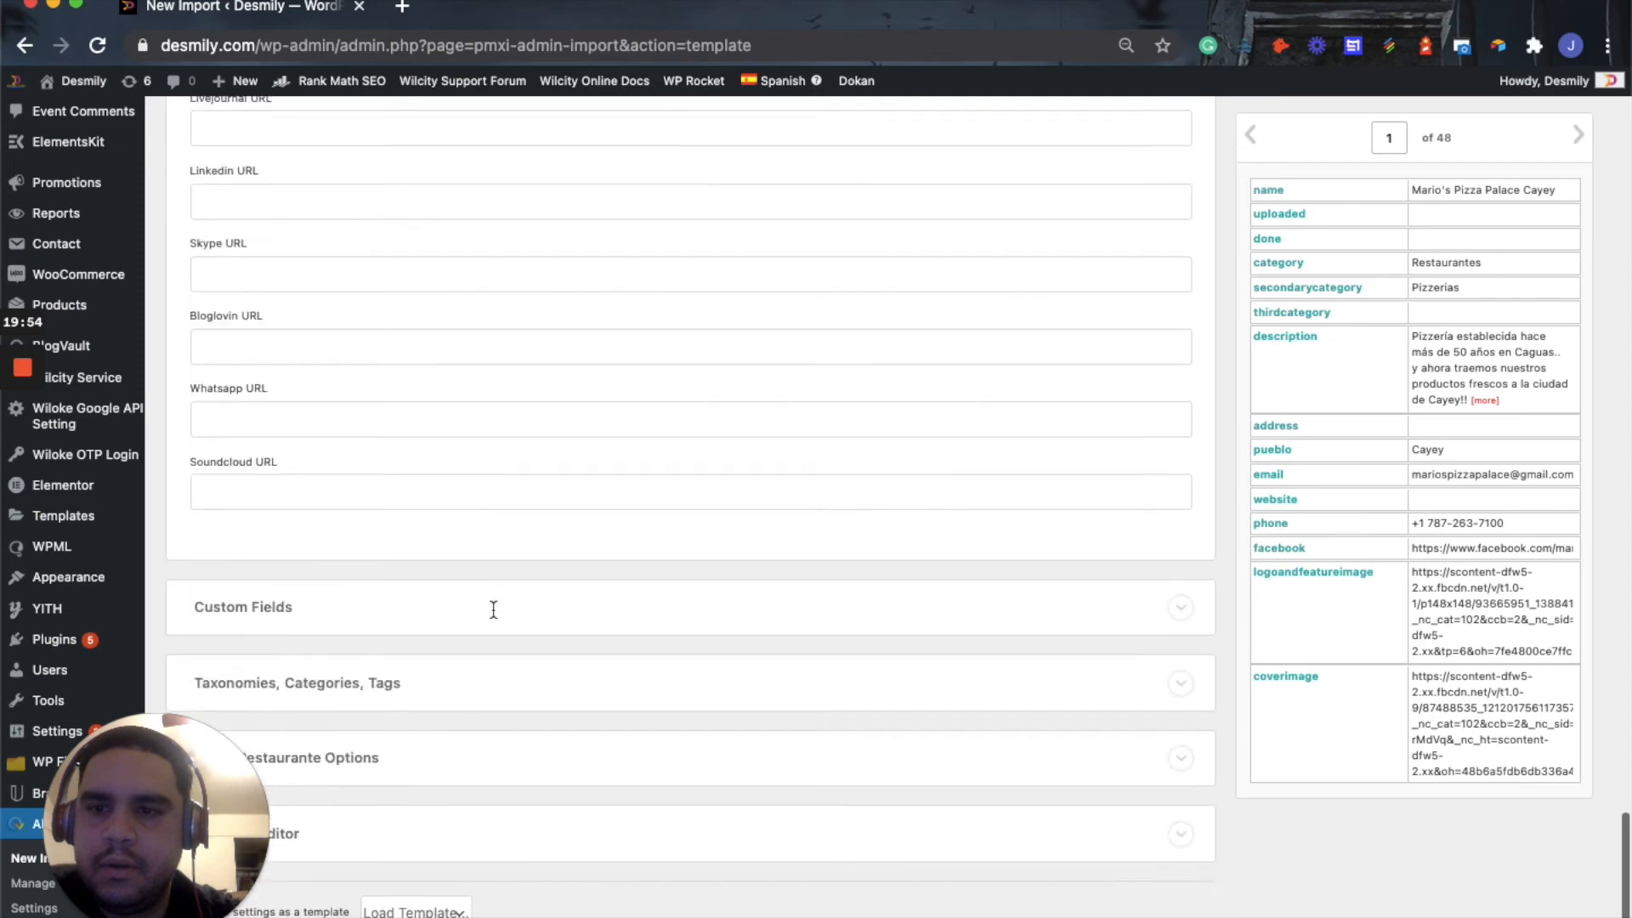
pyautogui.scroll(-3, 493, 609)
pyautogui.click(535, 420)
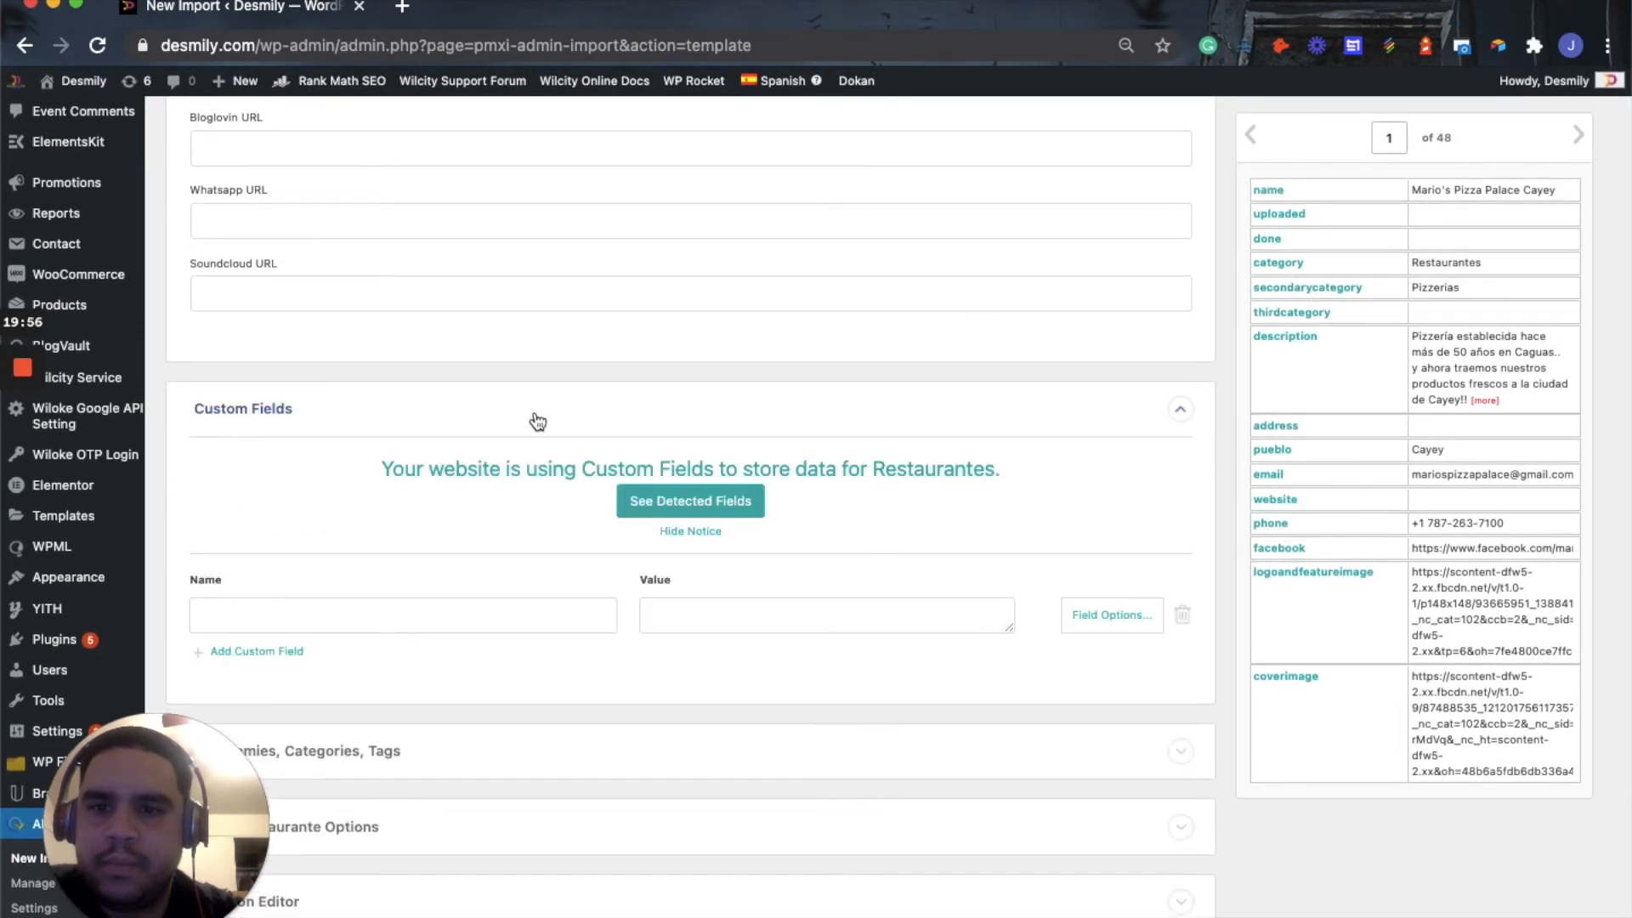
pyautogui.scroll(-2, 536, 422)
pyautogui.scroll(-2, 535, 420)
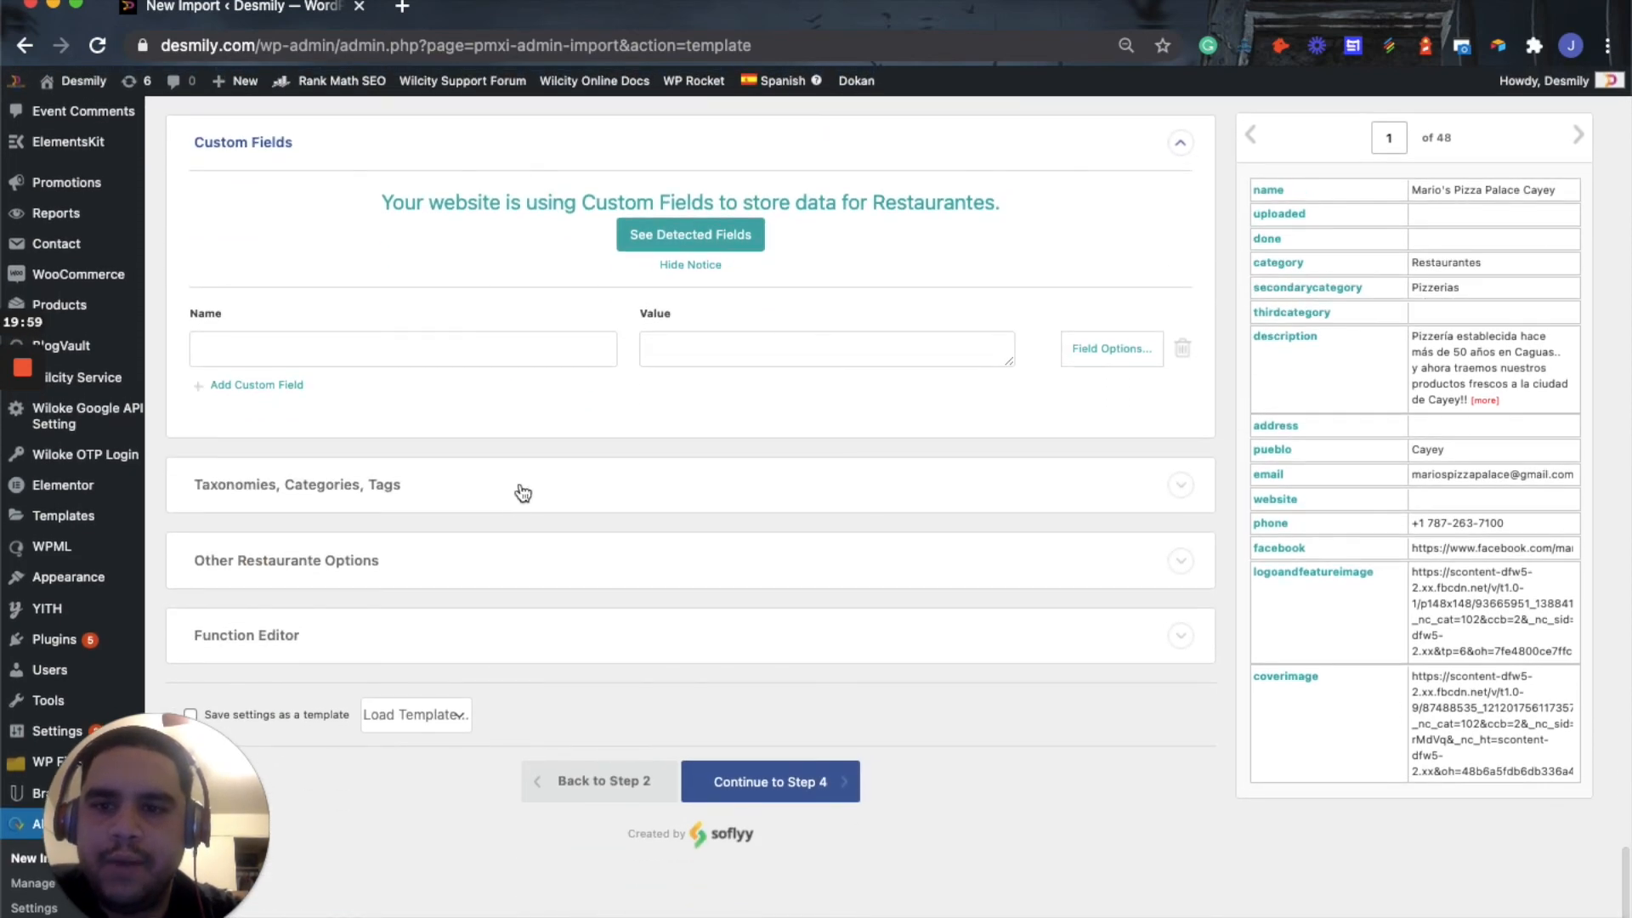
pyautogui.click(523, 488)
pyautogui.scroll(-2, 520, 493)
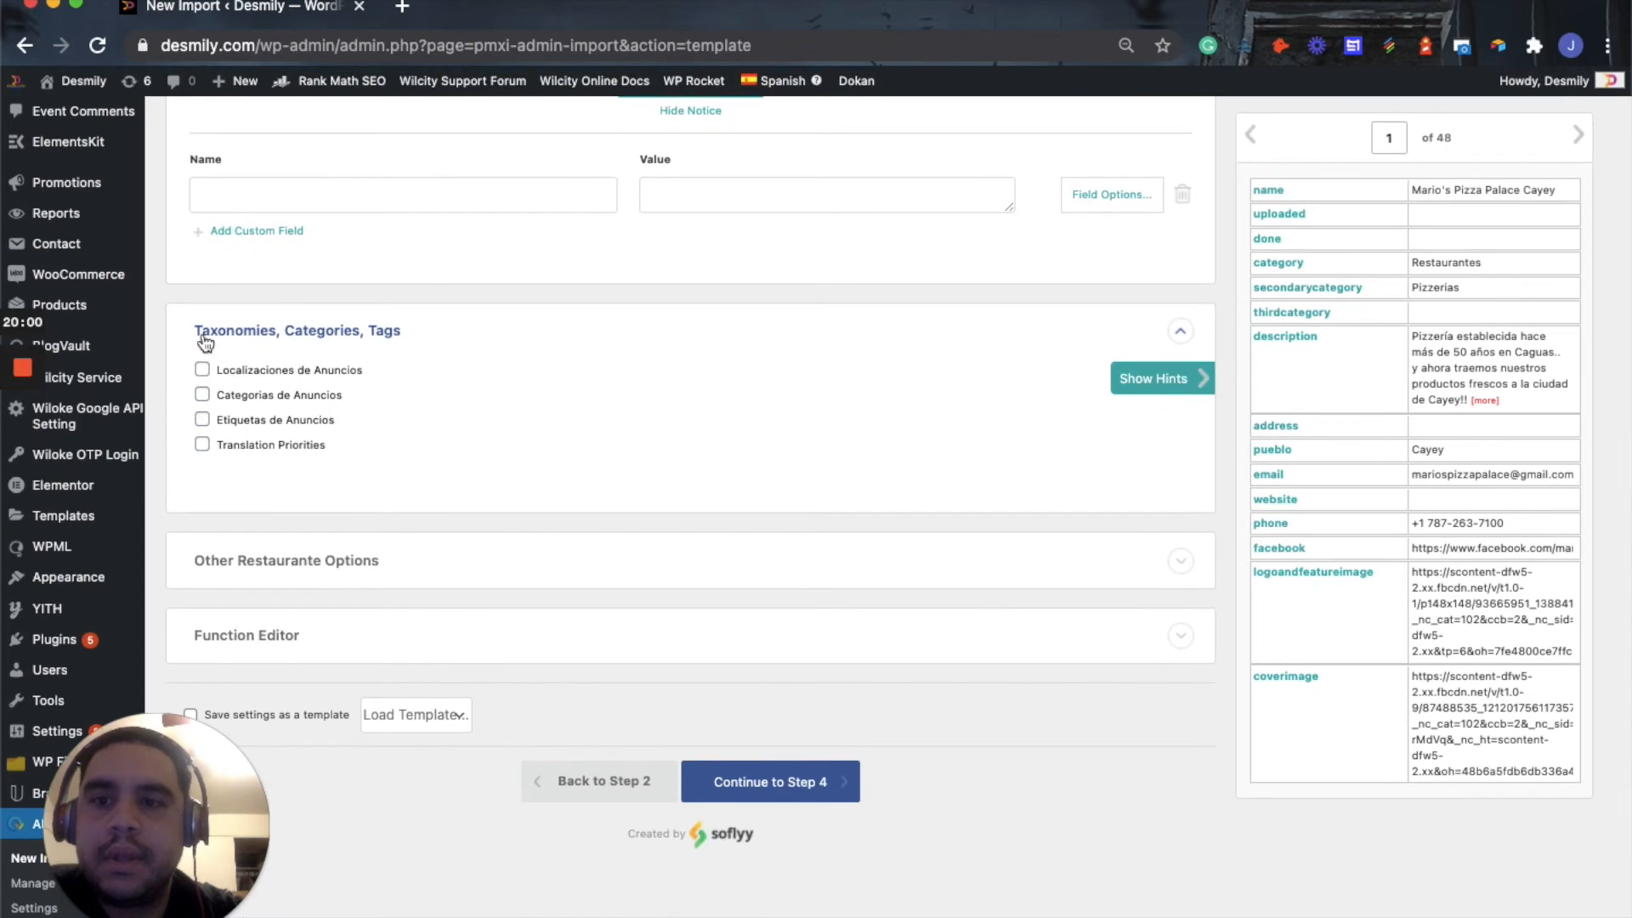
# Enable Localizaciones de Anuncios with a manually designed hierarchy, using Puerto Rico as parent and the pueblo element as child
pyautogui.click(250, 374)
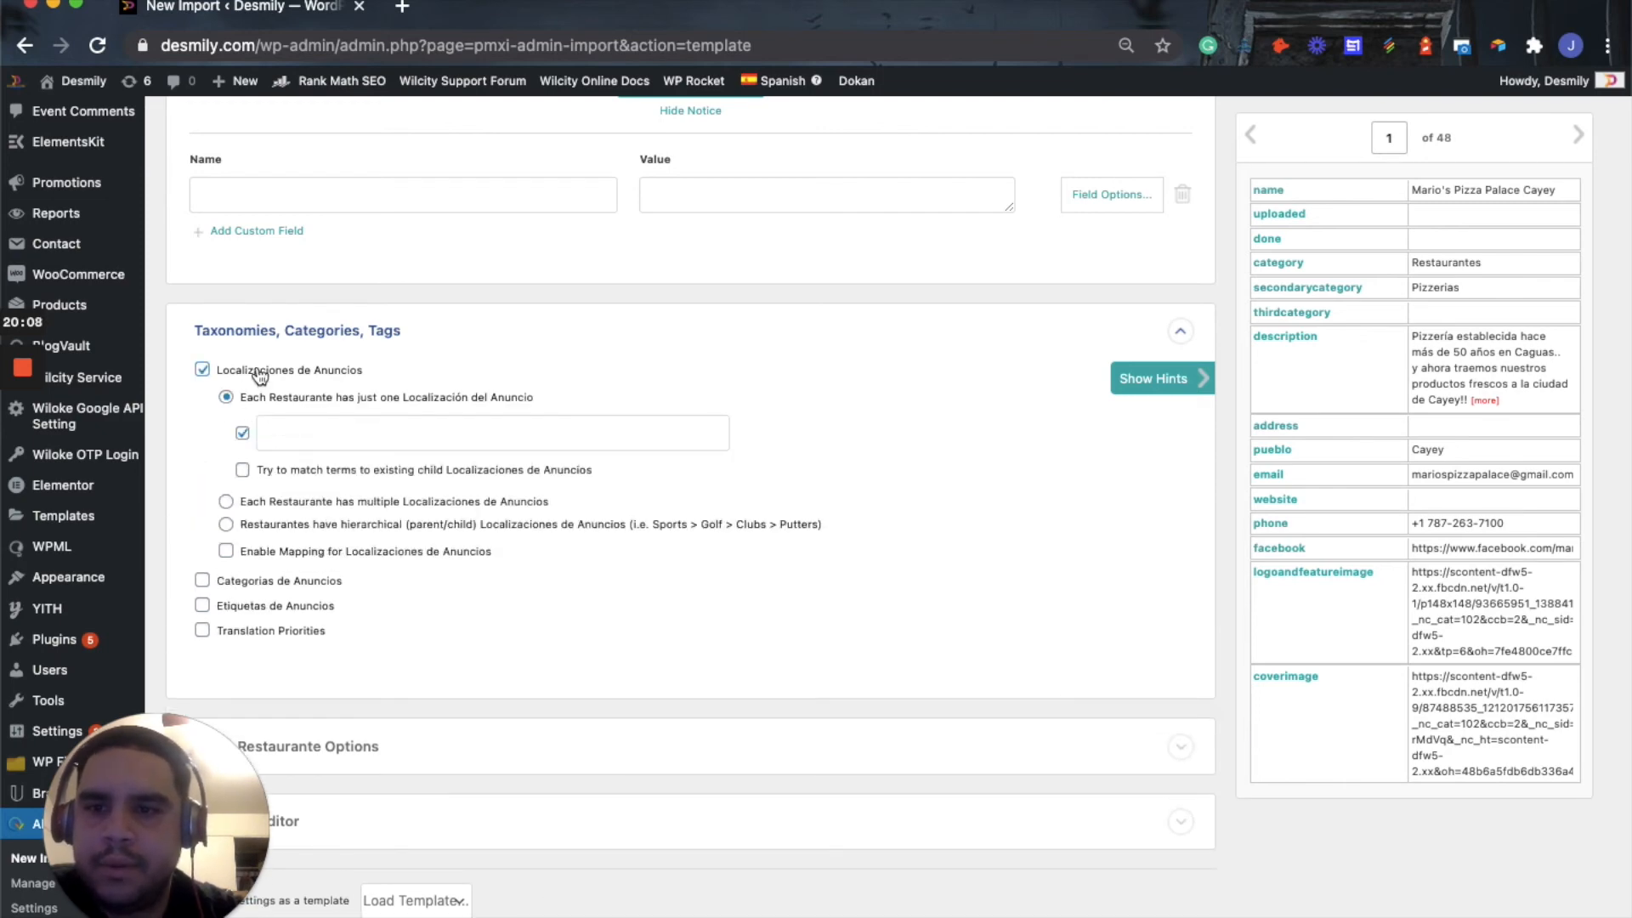
pyautogui.click(267, 525)
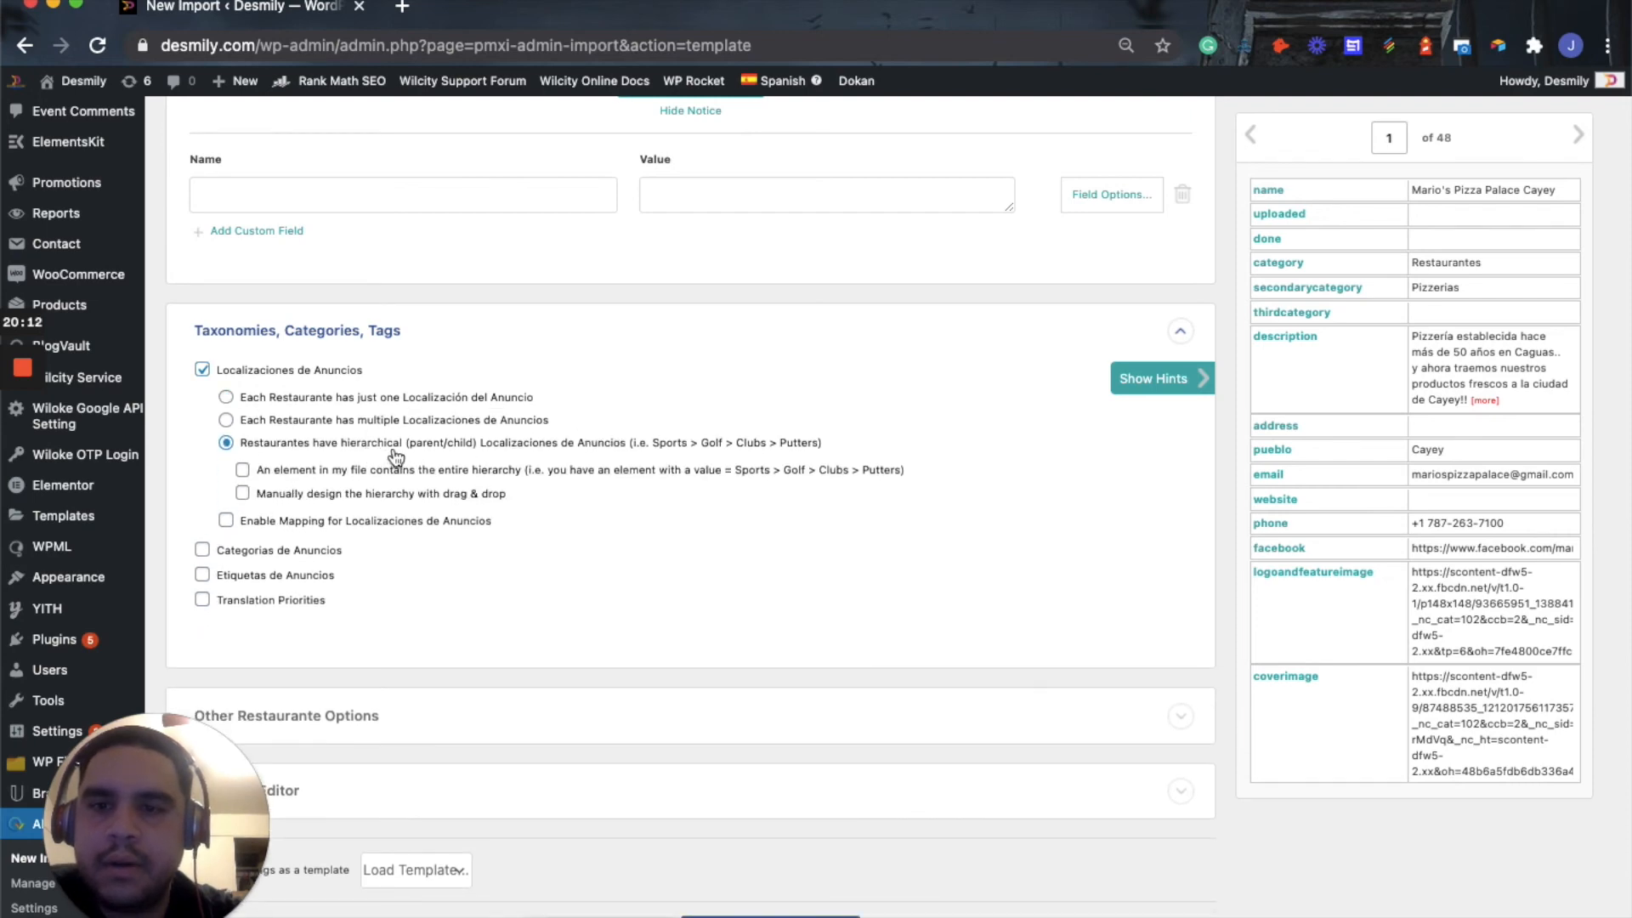
pyautogui.click(325, 500)
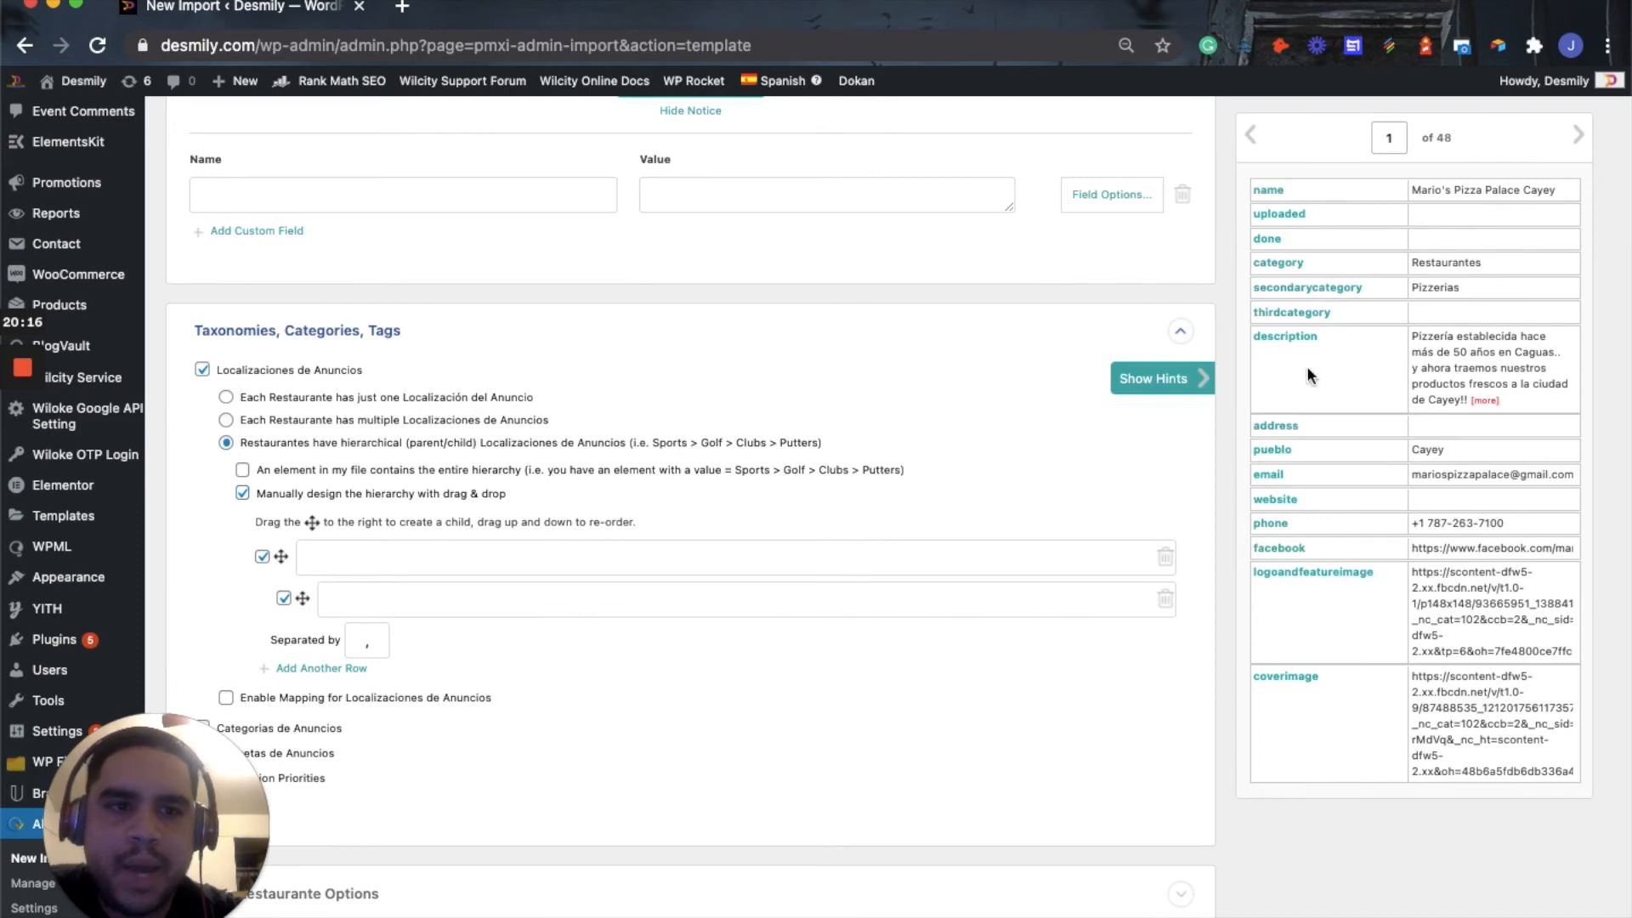
pyautogui.click(565, 565)
pyautogui.write('Puerto Rico')
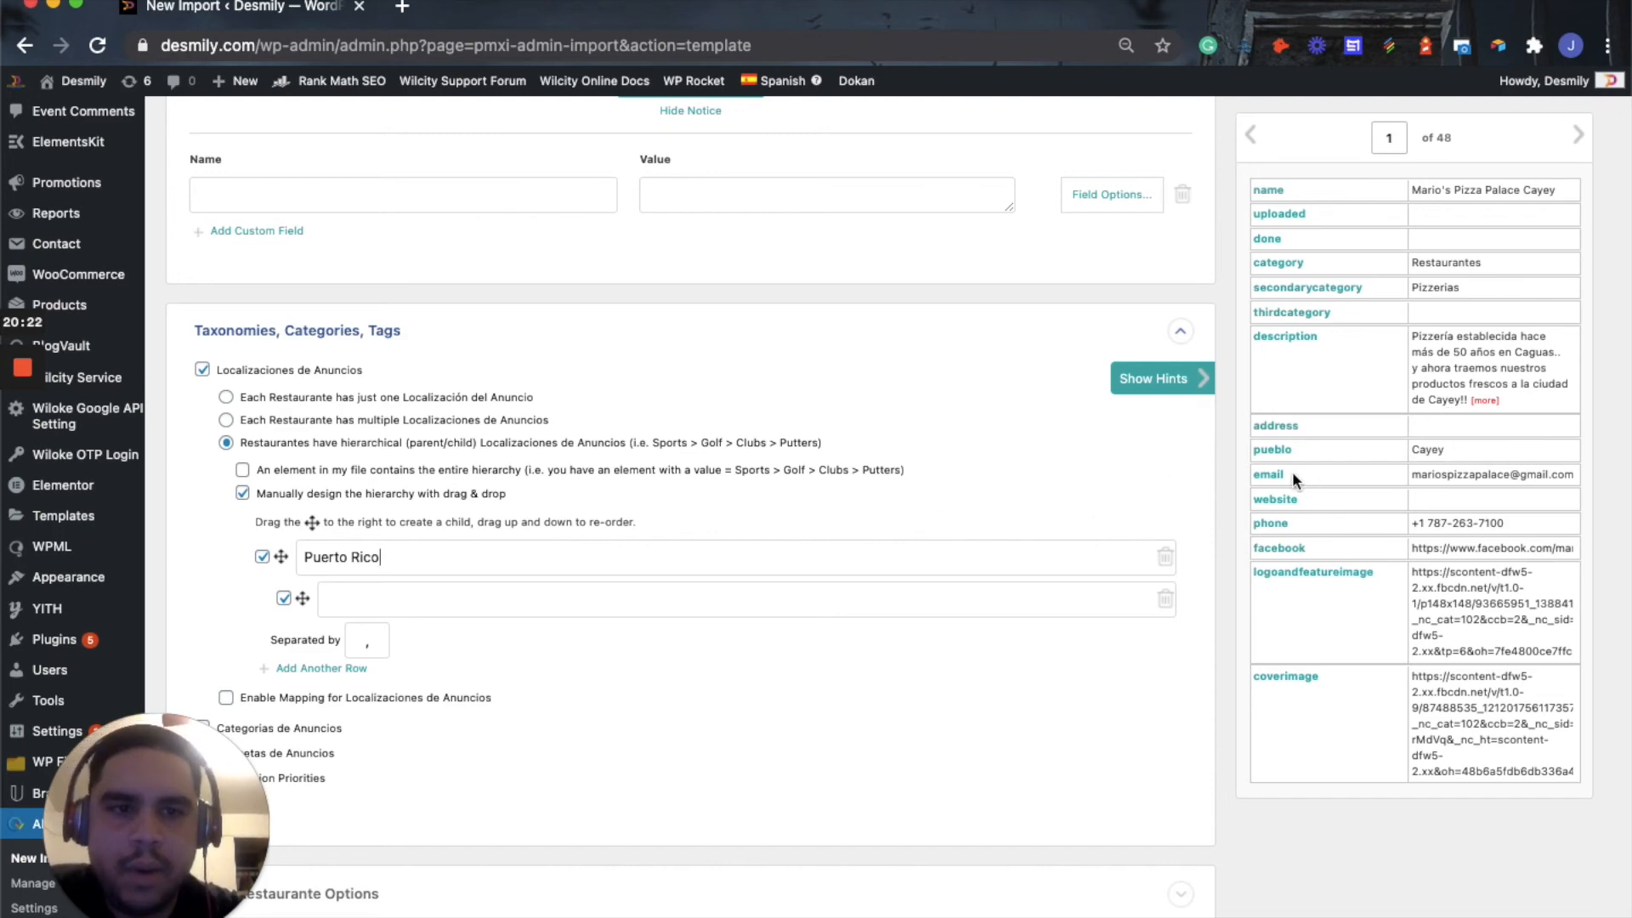
pyautogui.moveTo(1280, 459); pyautogui.dragTo(525, 611)
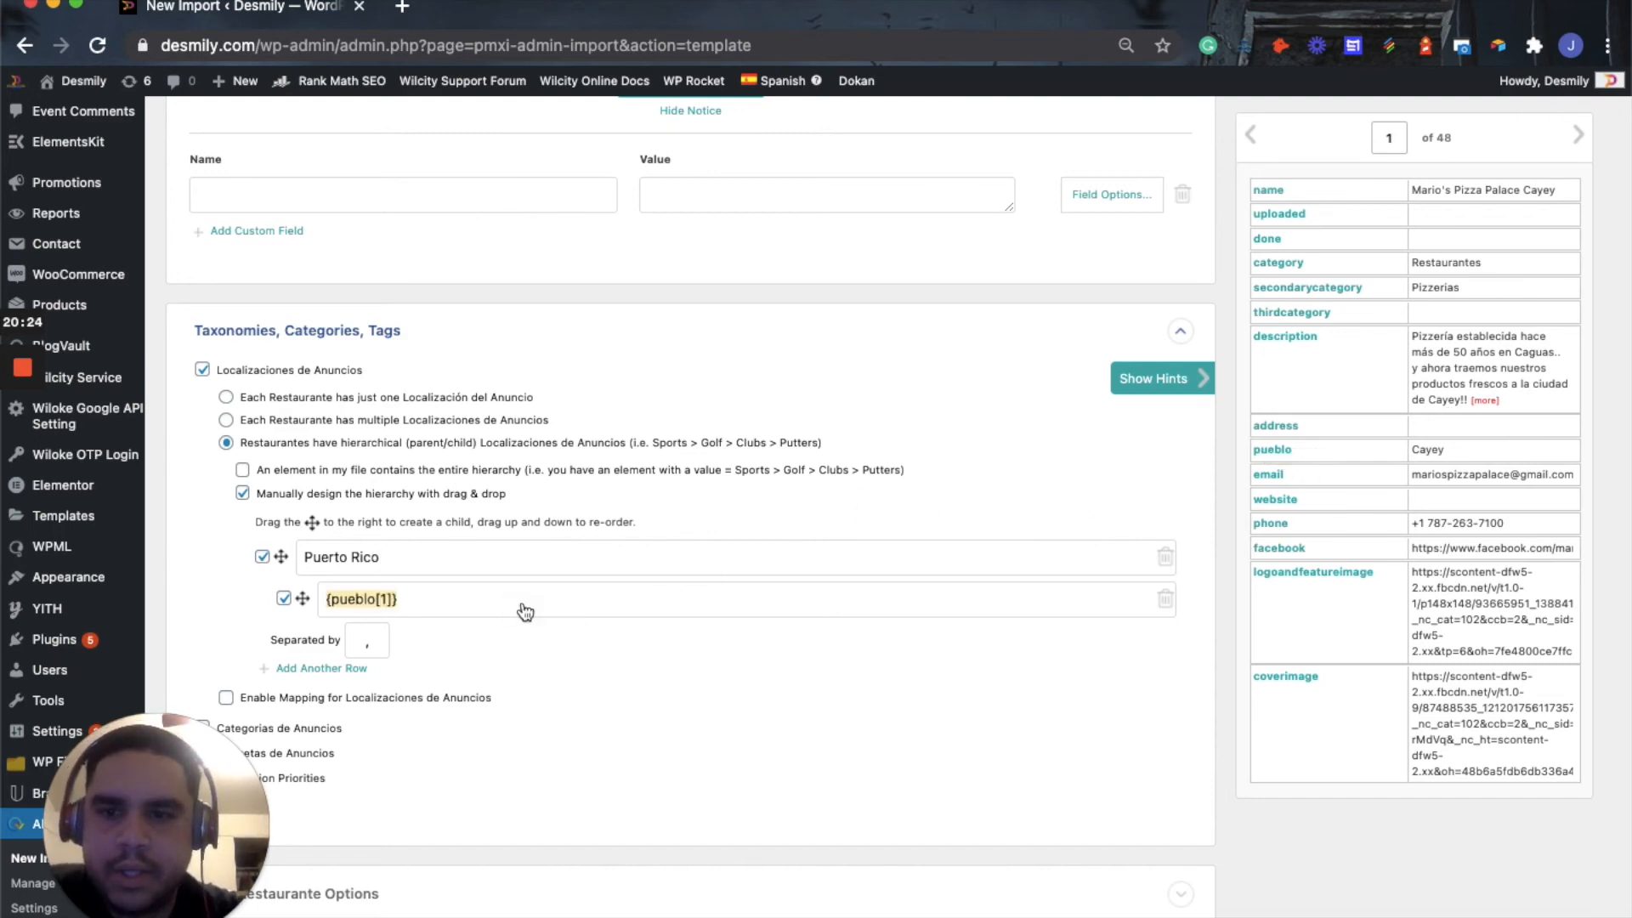
# Enable Categorias de Anuncios with a manually designed hierarchy, using the category element as parent and secondarycategory as child
pyautogui.scroll(-4, 557, 731)
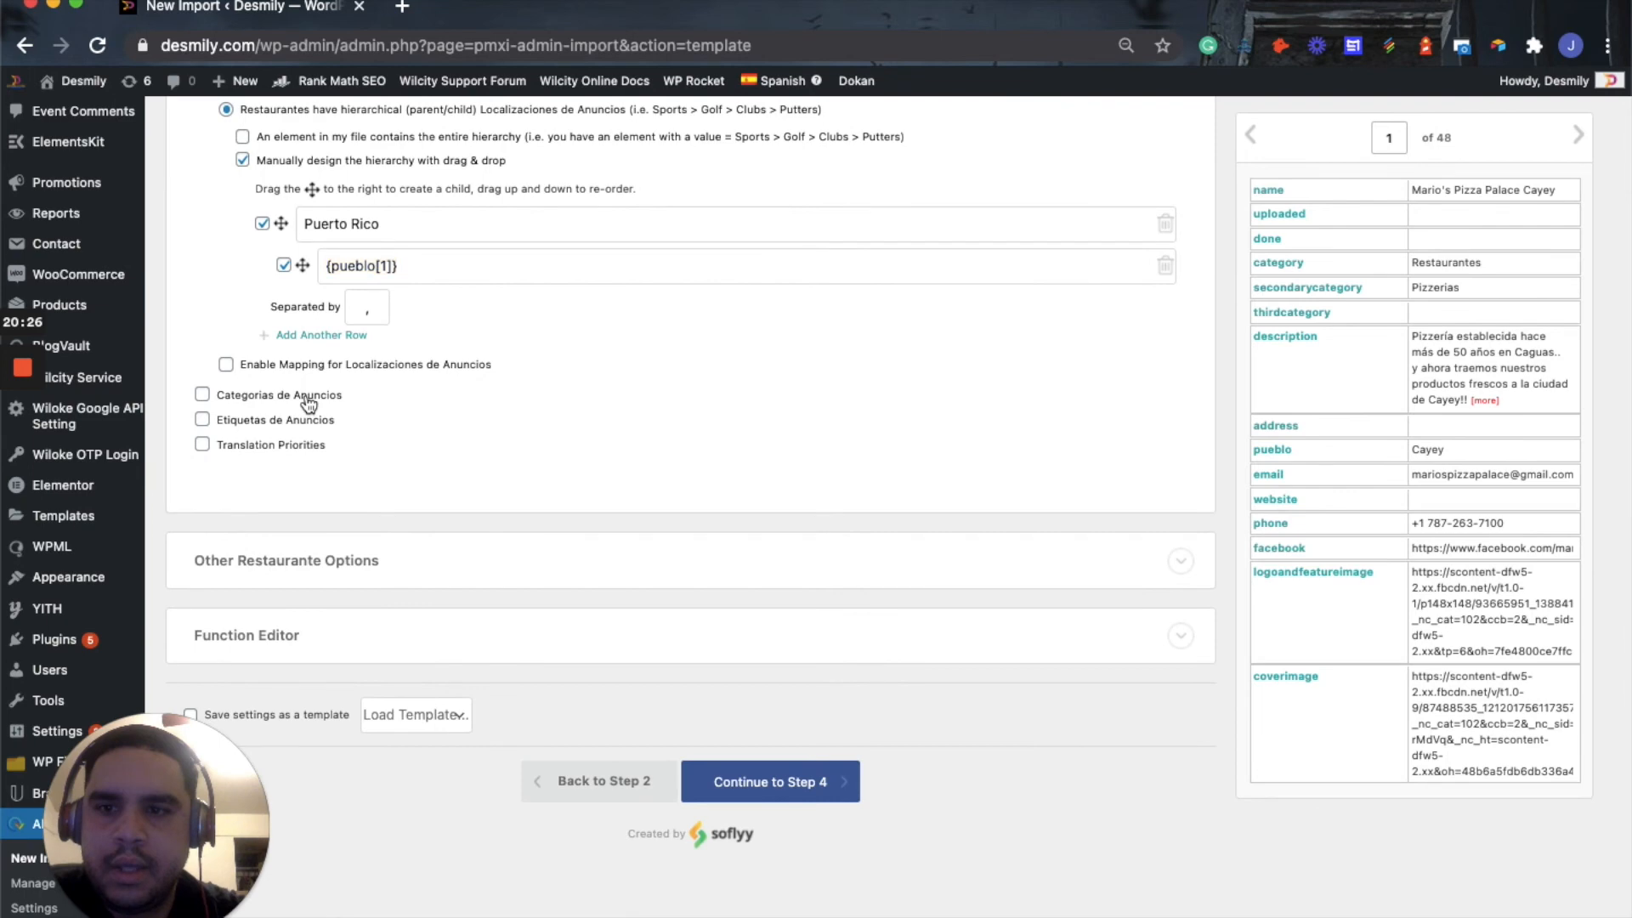
pyautogui.click(307, 396)
pyautogui.click(265, 552)
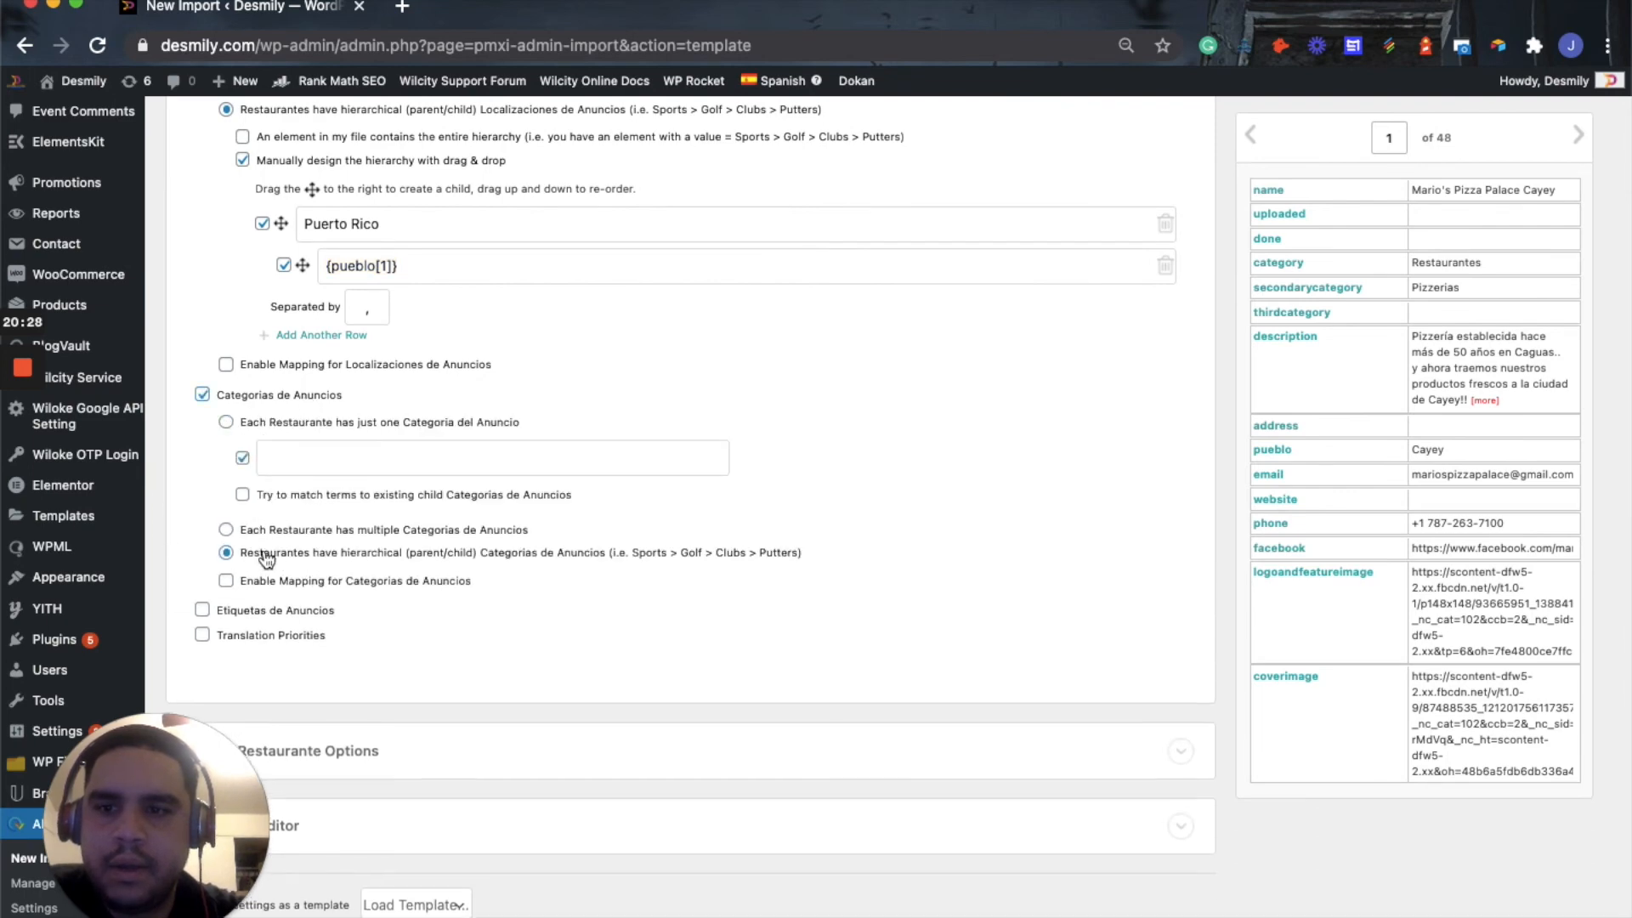
pyautogui.click(297, 524)
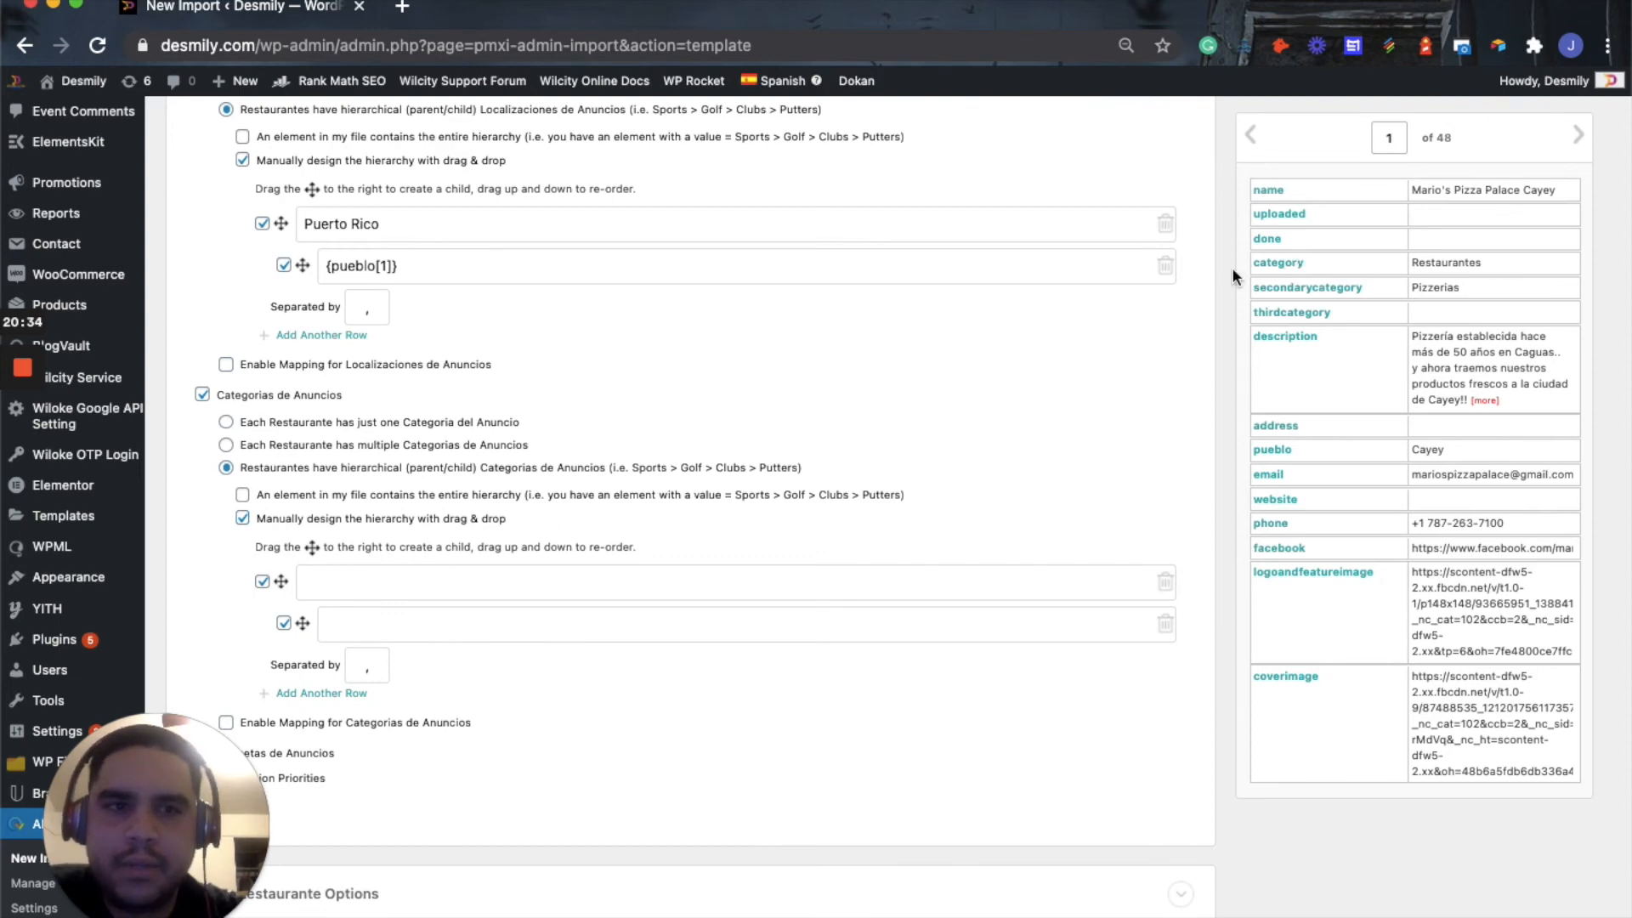
pyautogui.moveTo(1281, 269); pyautogui.dragTo(677, 593)
pyautogui.moveTo(1327, 290); pyautogui.dragTo(656, 629)
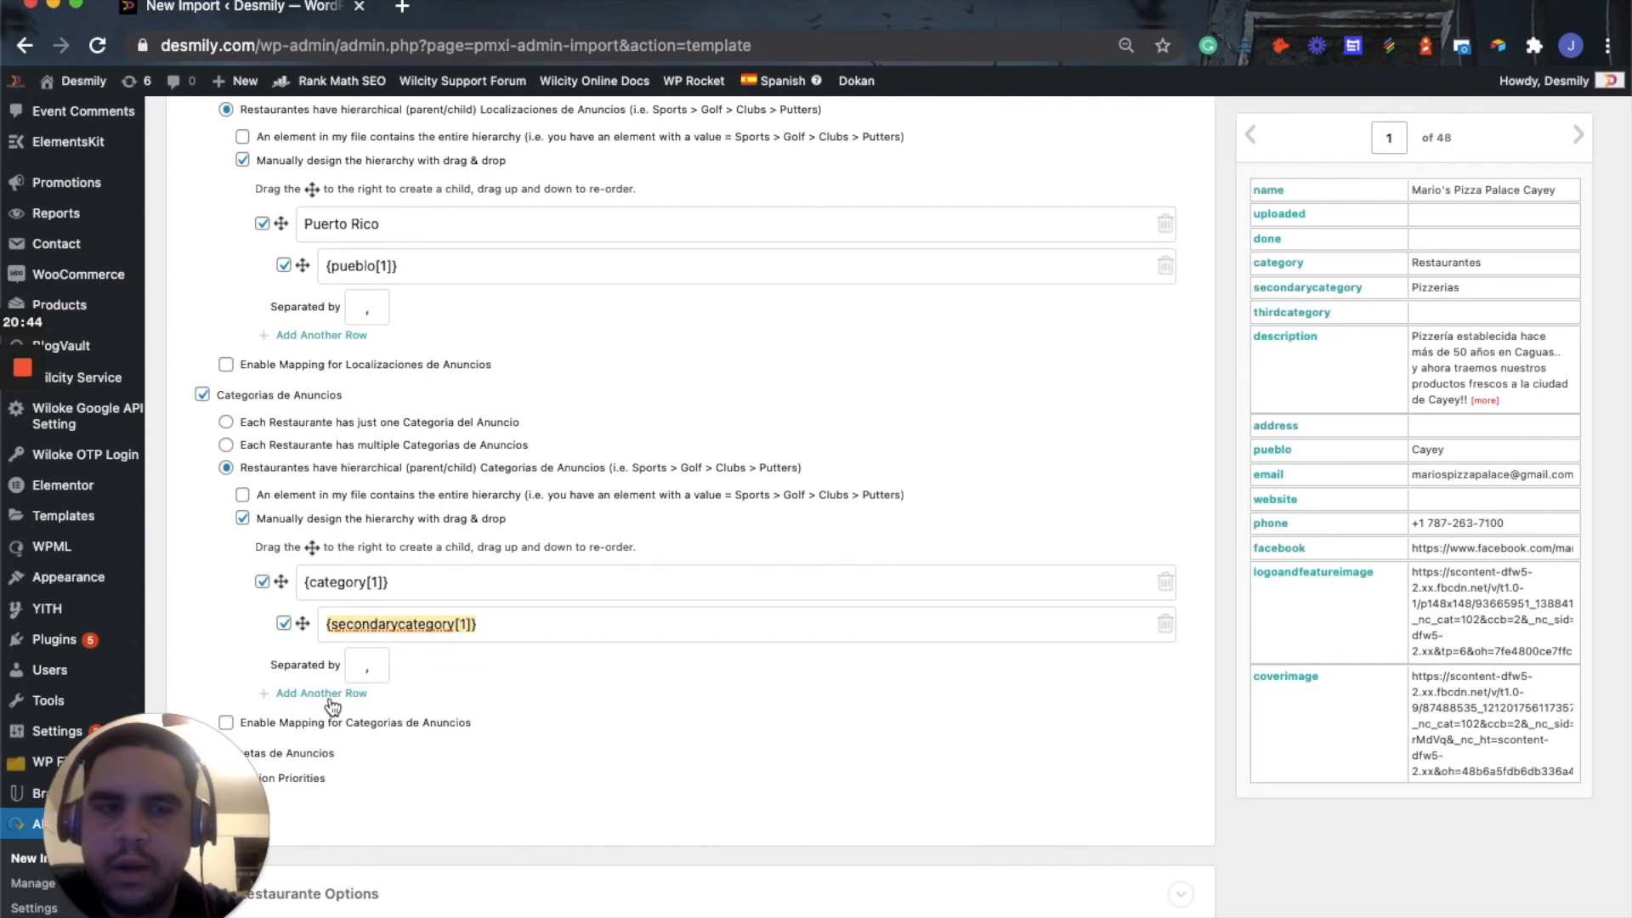
pyautogui.scroll(-5, 648, 590)
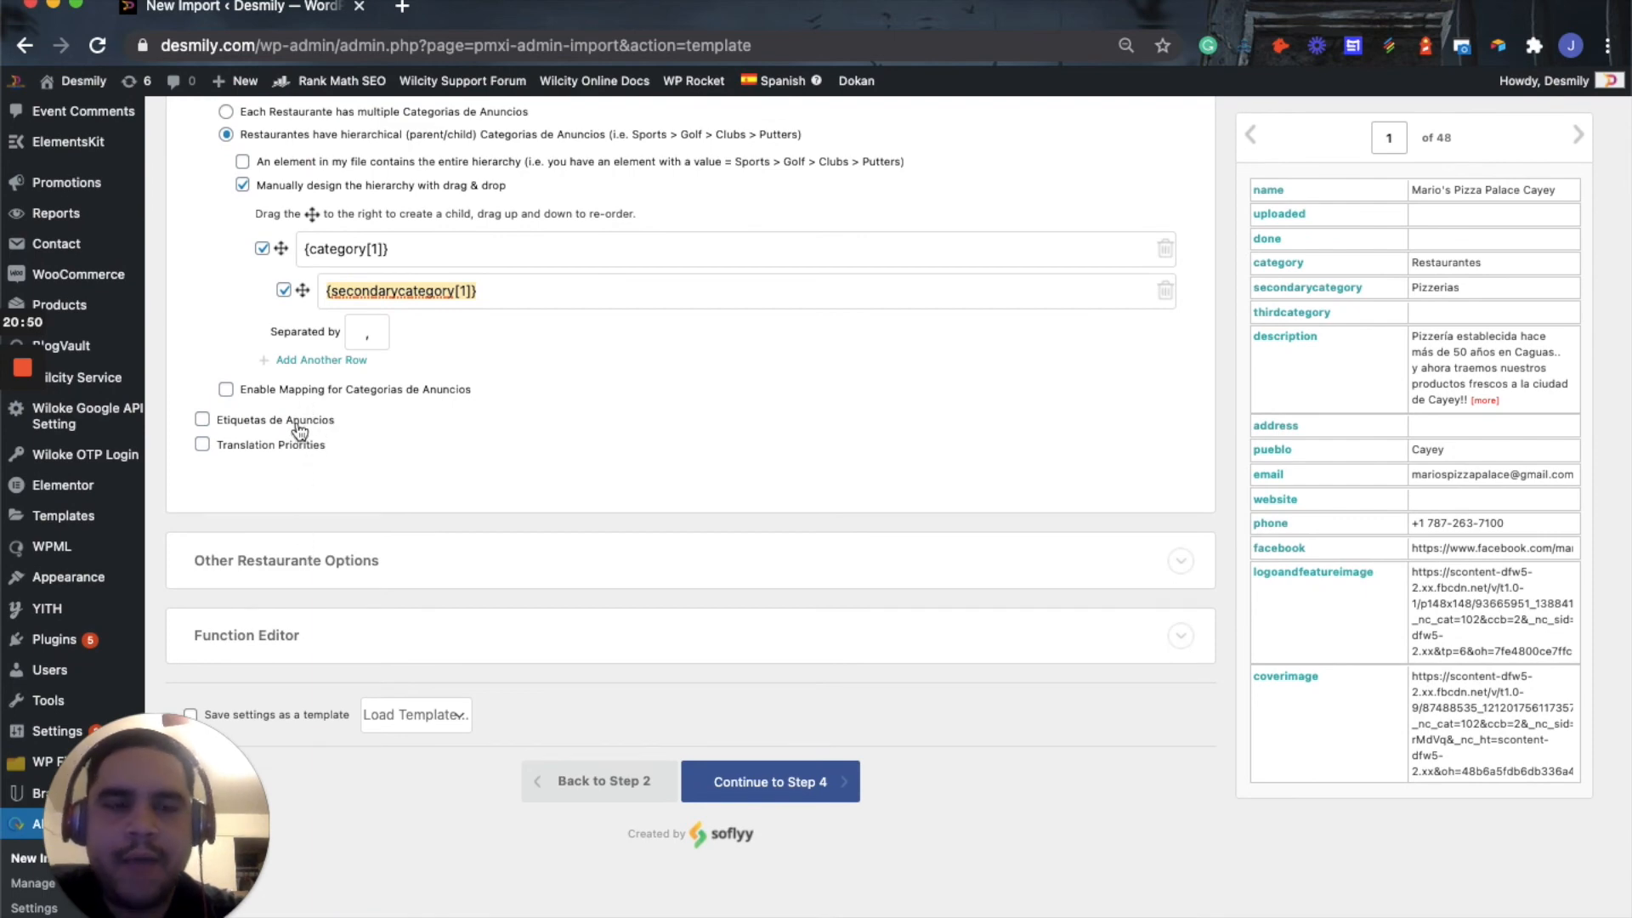
pyautogui.click(263, 423)
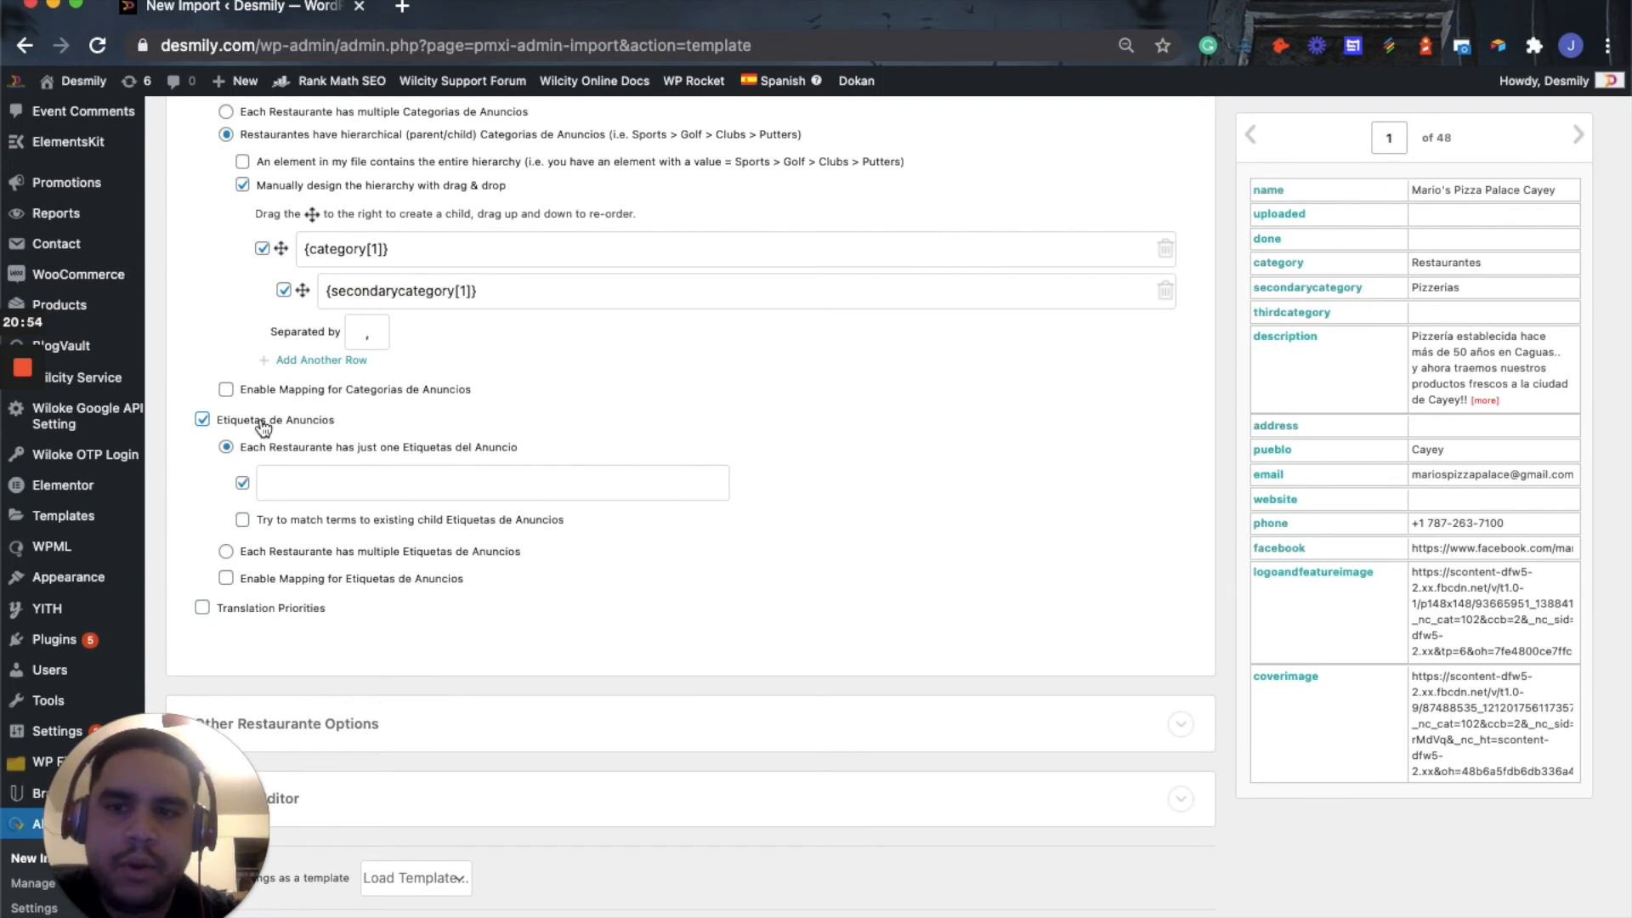
pyautogui.click(264, 422)
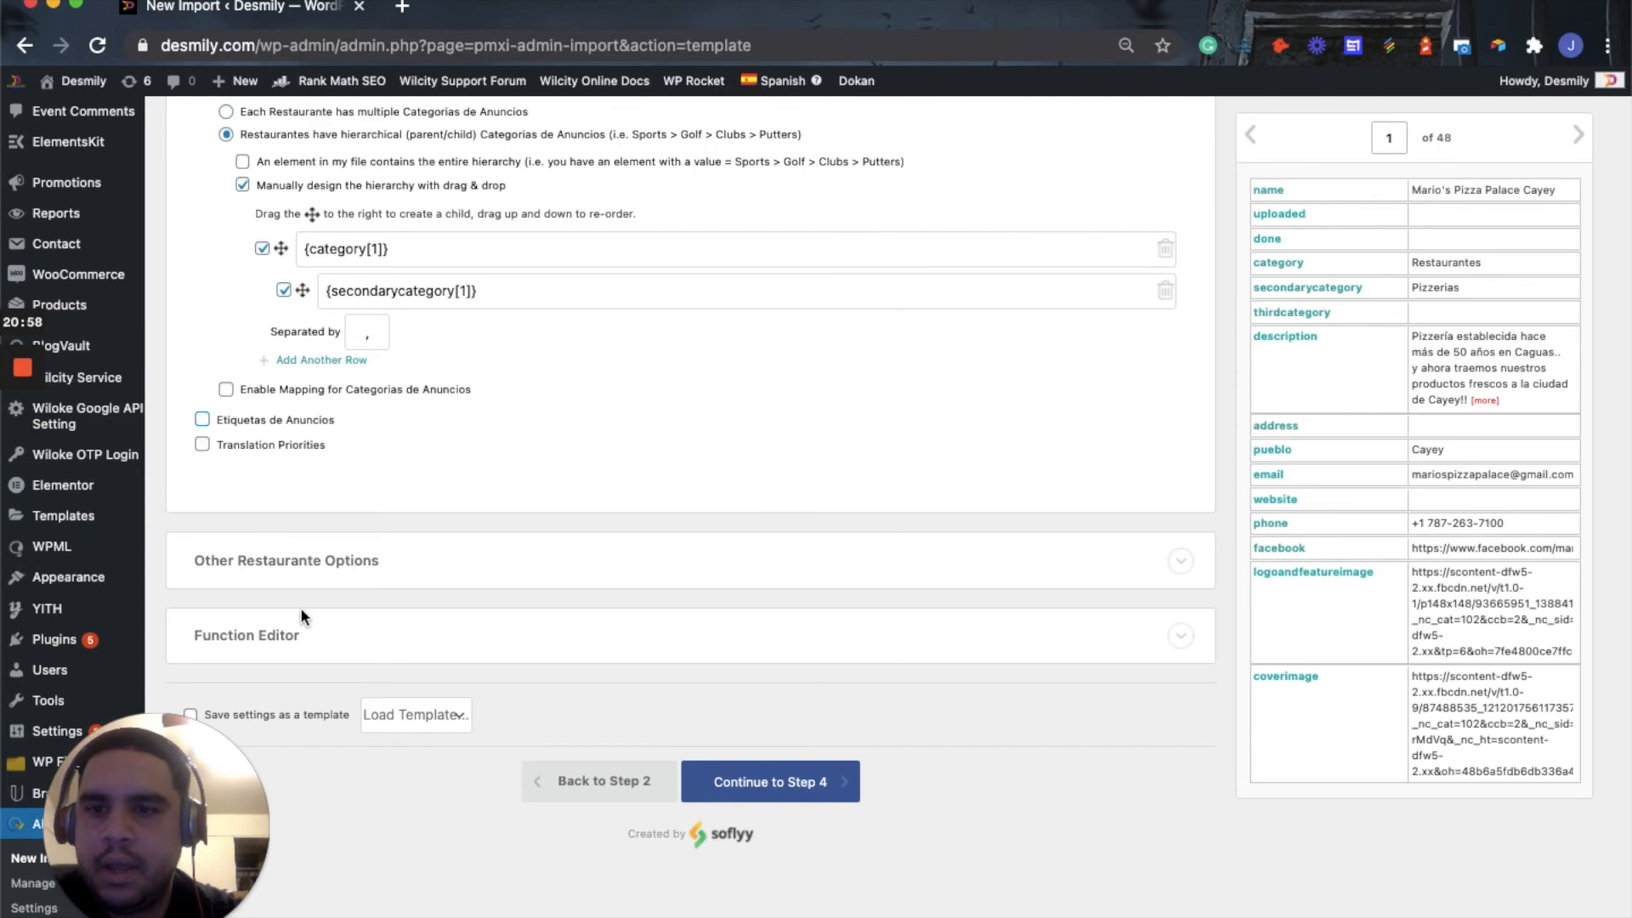
# Set the post status to Draft in Other Restaurante Options and continue to step 4 of the import
pyautogui.click(318, 560)
pyautogui.scroll(-5, 318, 560)
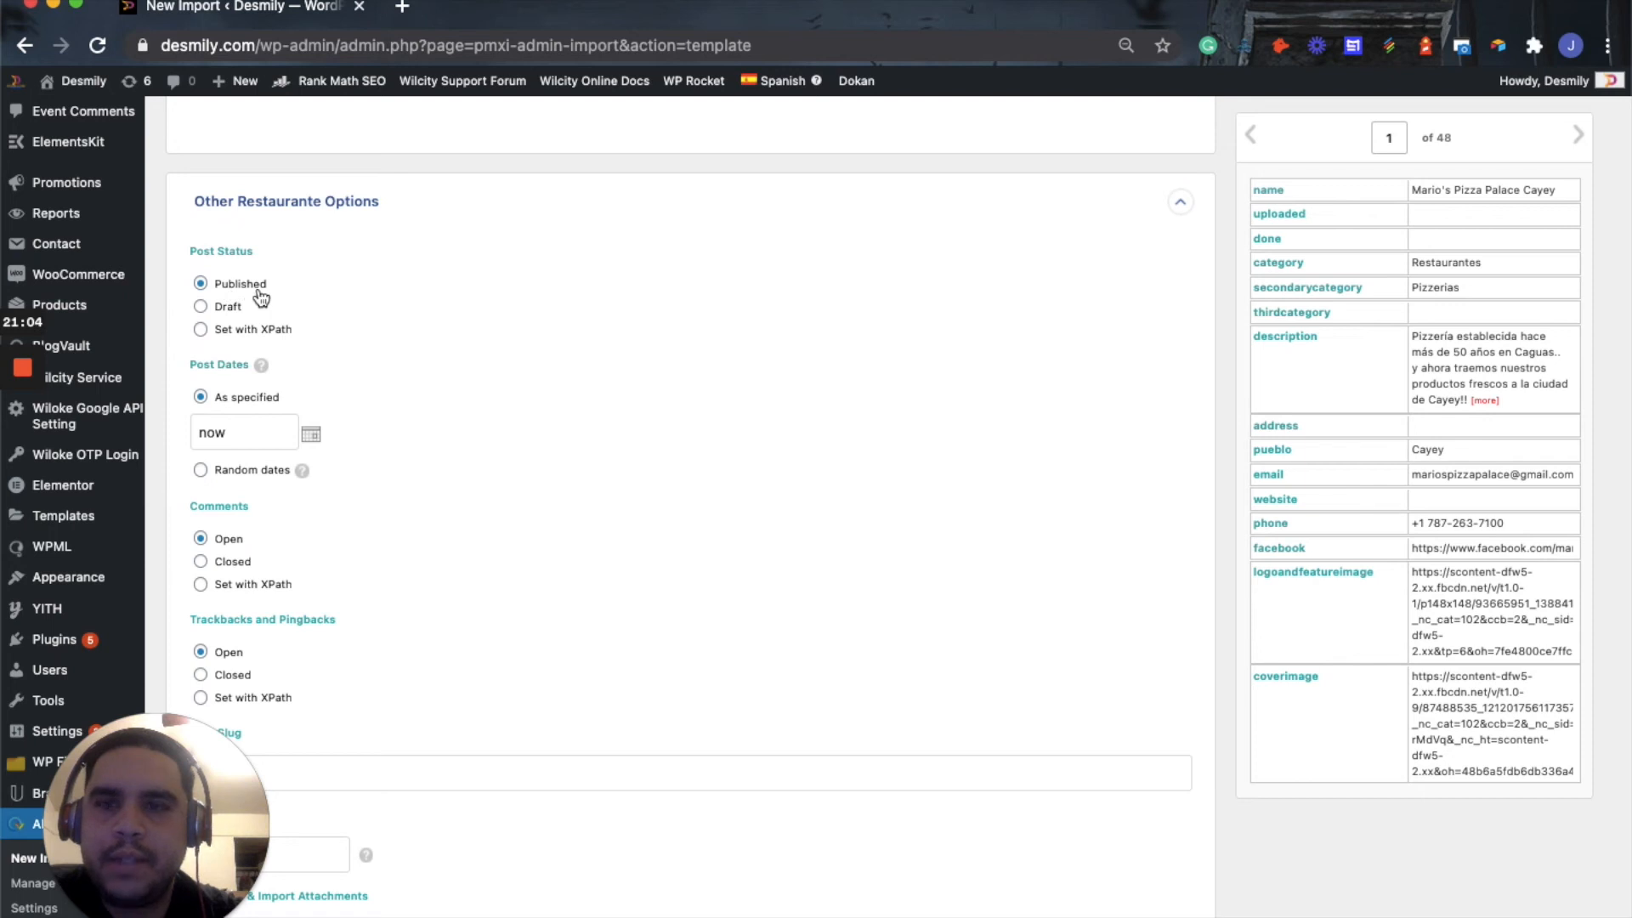
pyautogui.click(219, 308)
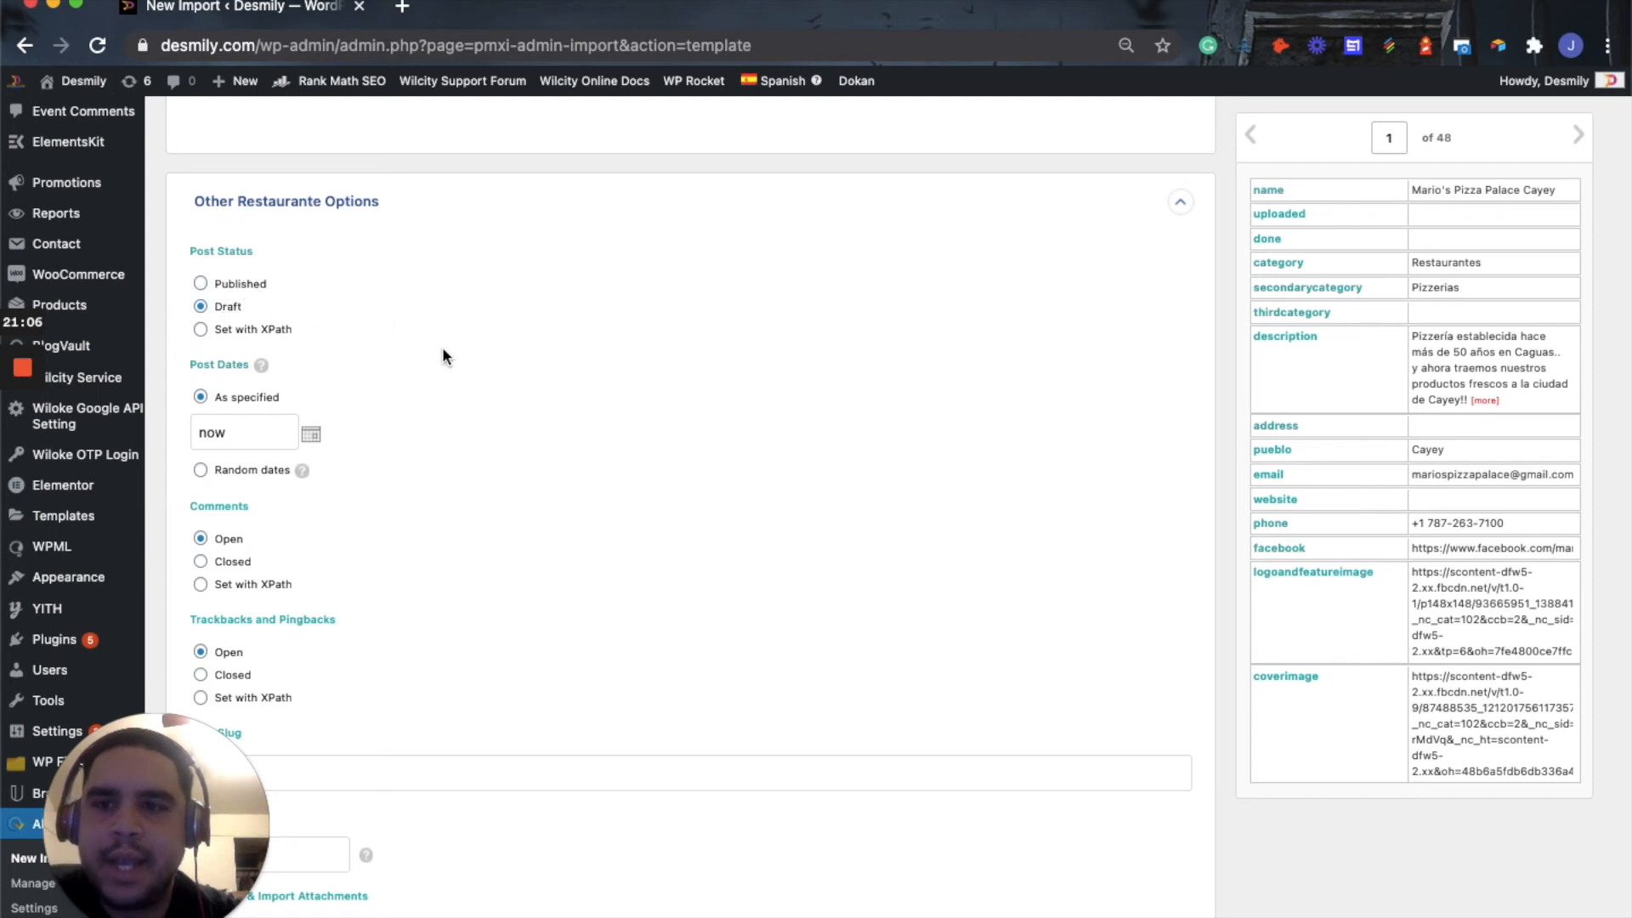
pyautogui.scroll(-3, 442, 347)
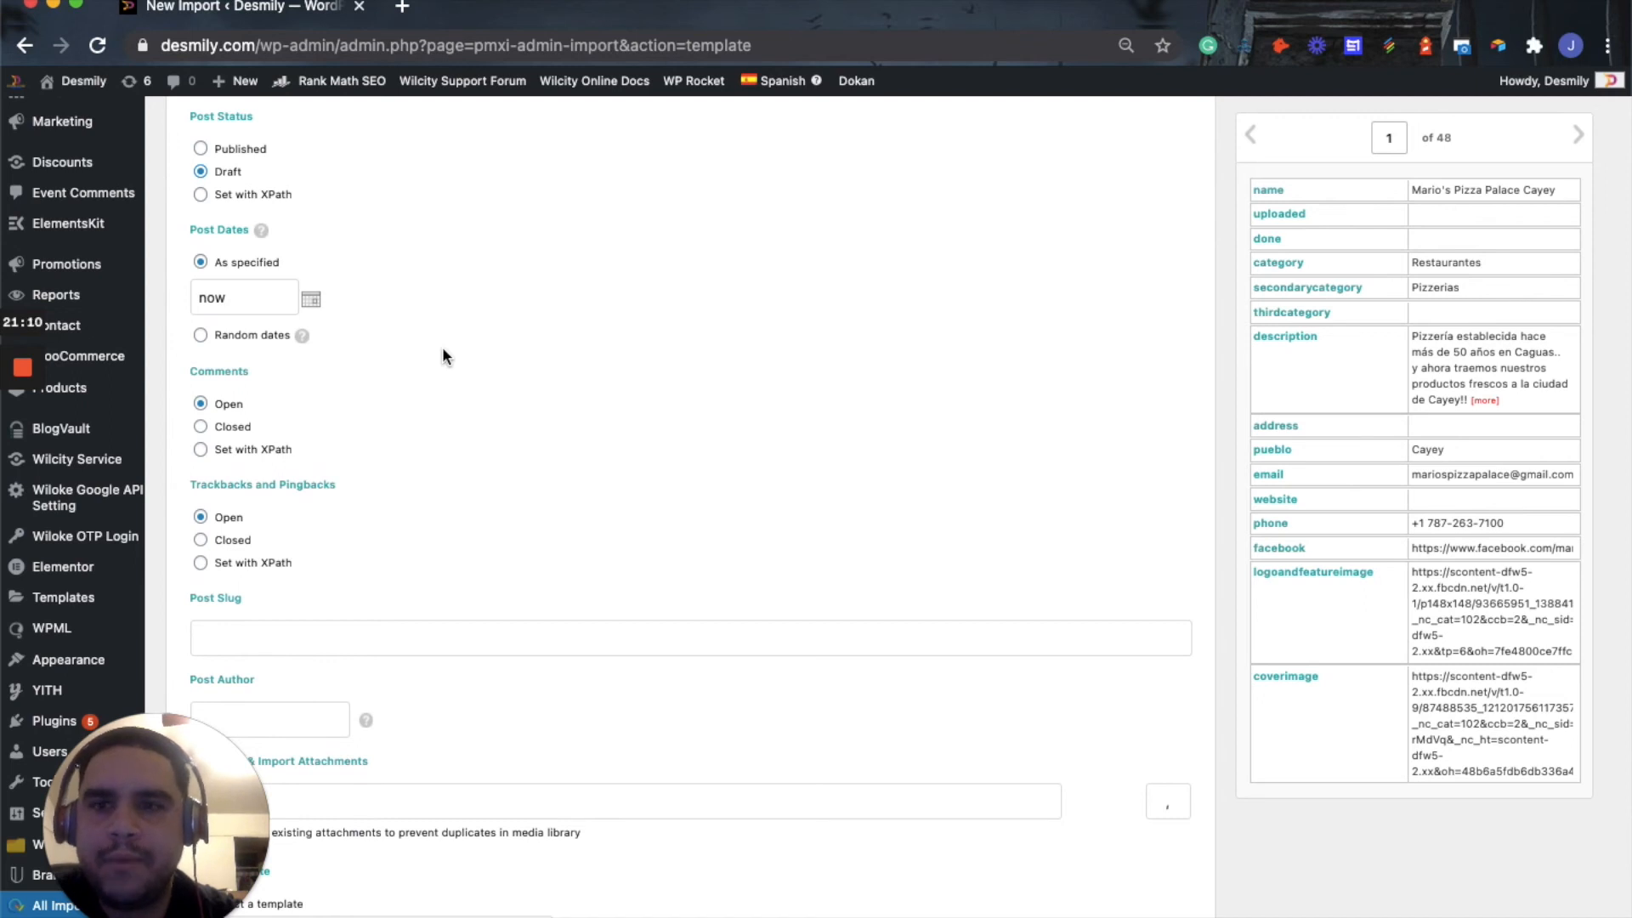
pyautogui.scroll(-10, 442, 356)
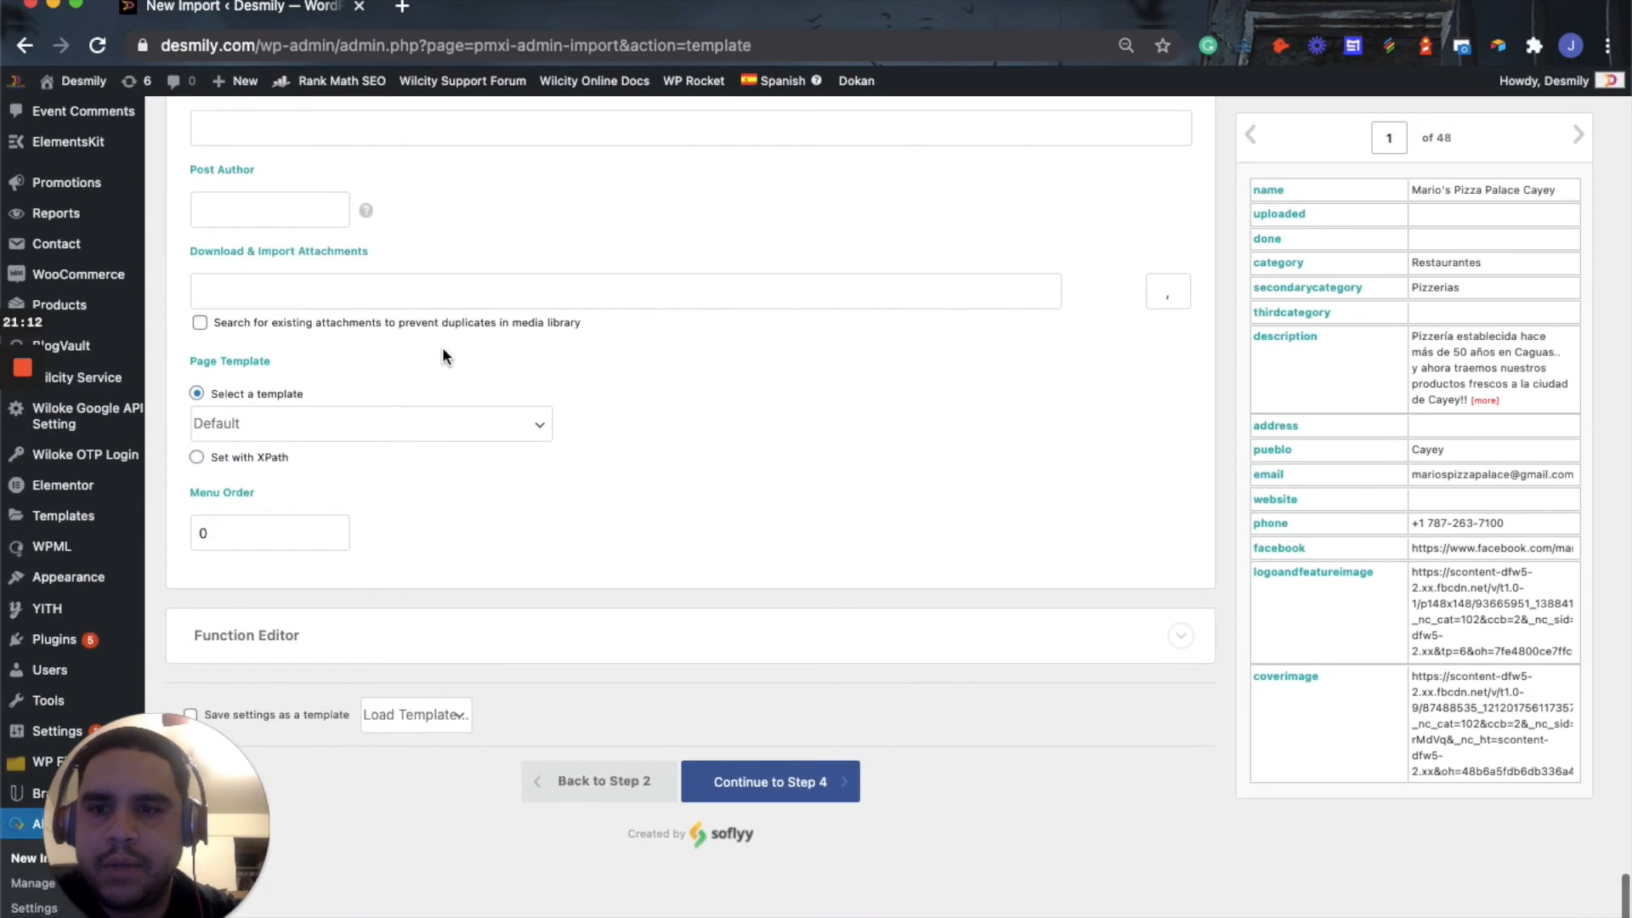
pyautogui.click(774, 798)
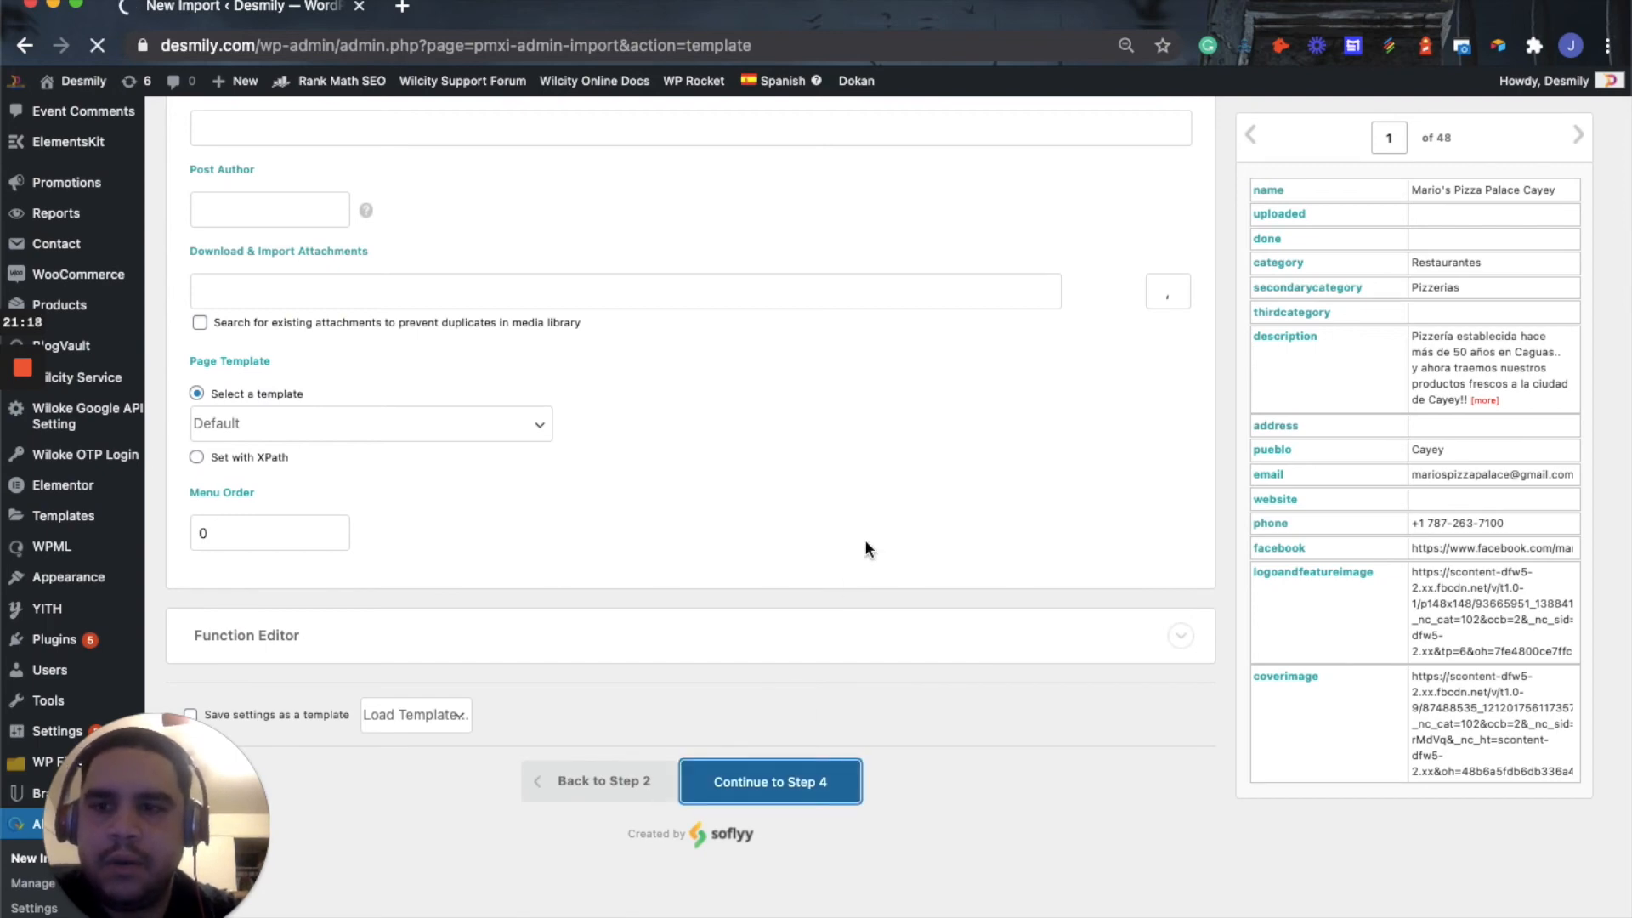
pyautogui.scroll(20, 866, 546)
pyautogui.scroll(10, 865, 546)
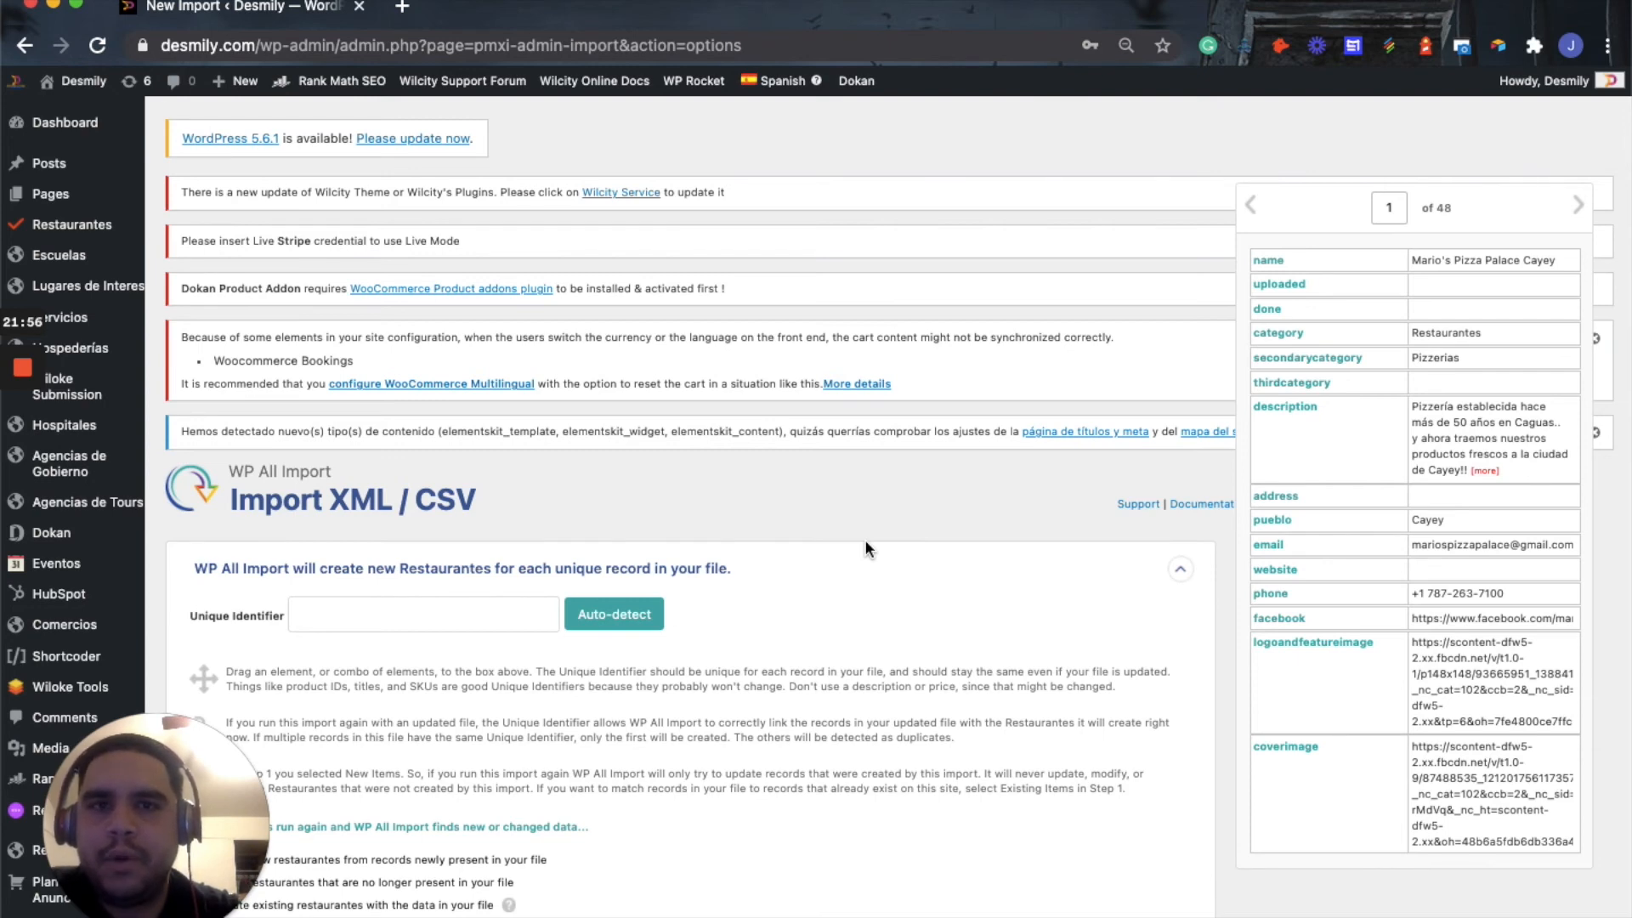
# Auto-detect the unique identifier for the restaurant import and continue to the import summary, declining the browser's offer to save the password
pyautogui.scroll(-5, 784, 676)
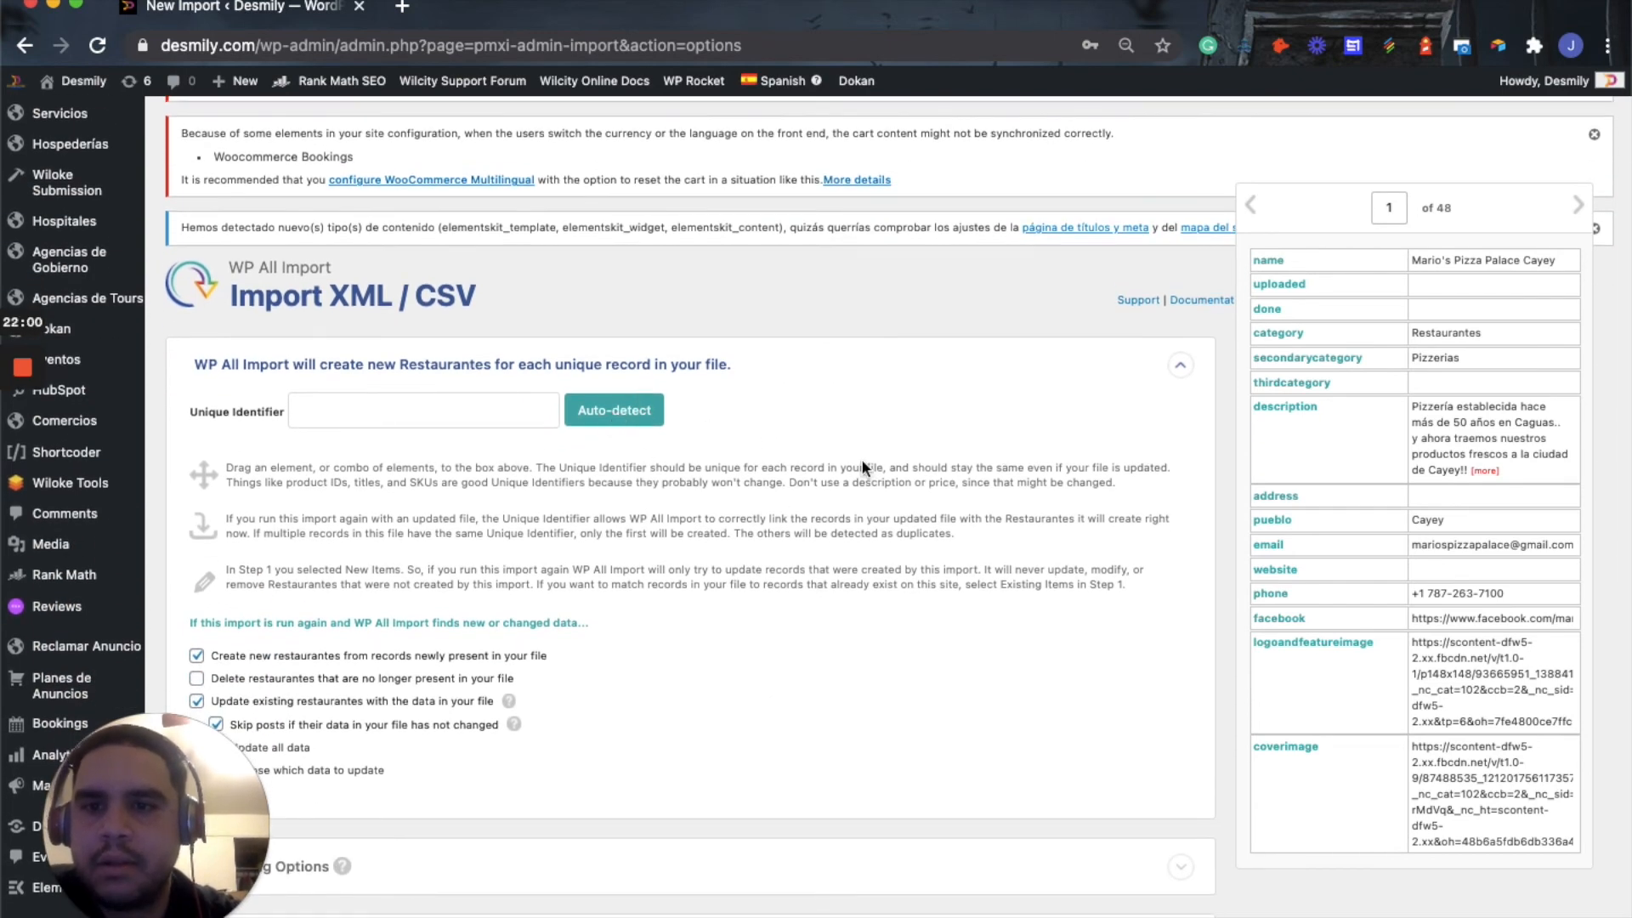
pyautogui.scroll(-4, 862, 466)
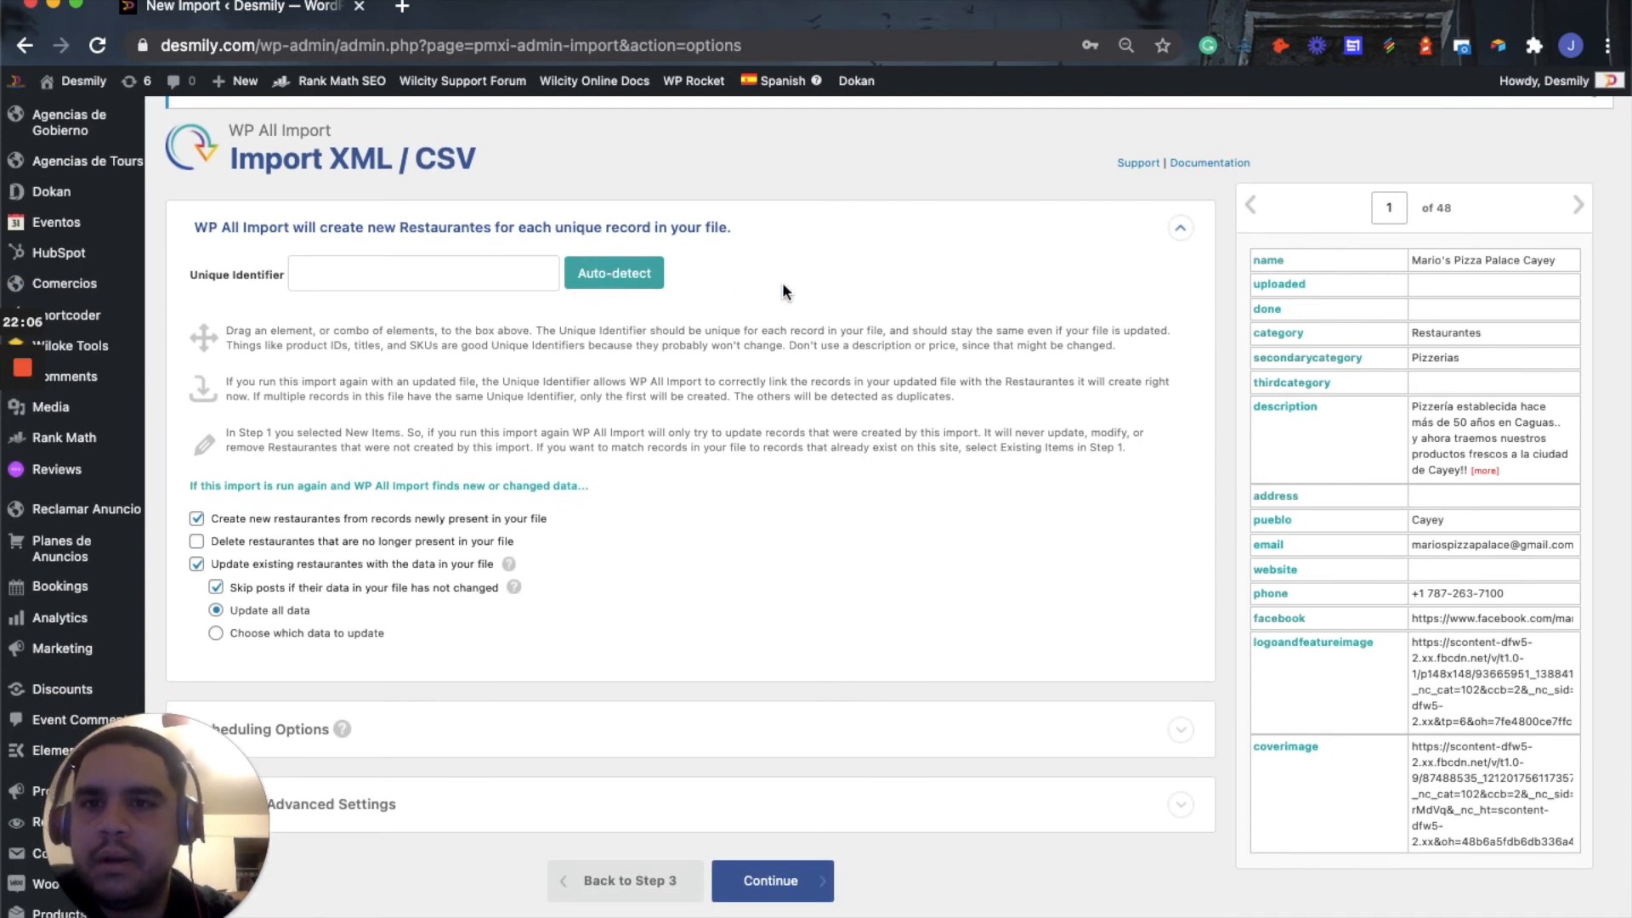
pyautogui.scroll(-5, 733, 391)
pyautogui.scroll(6, 733, 391)
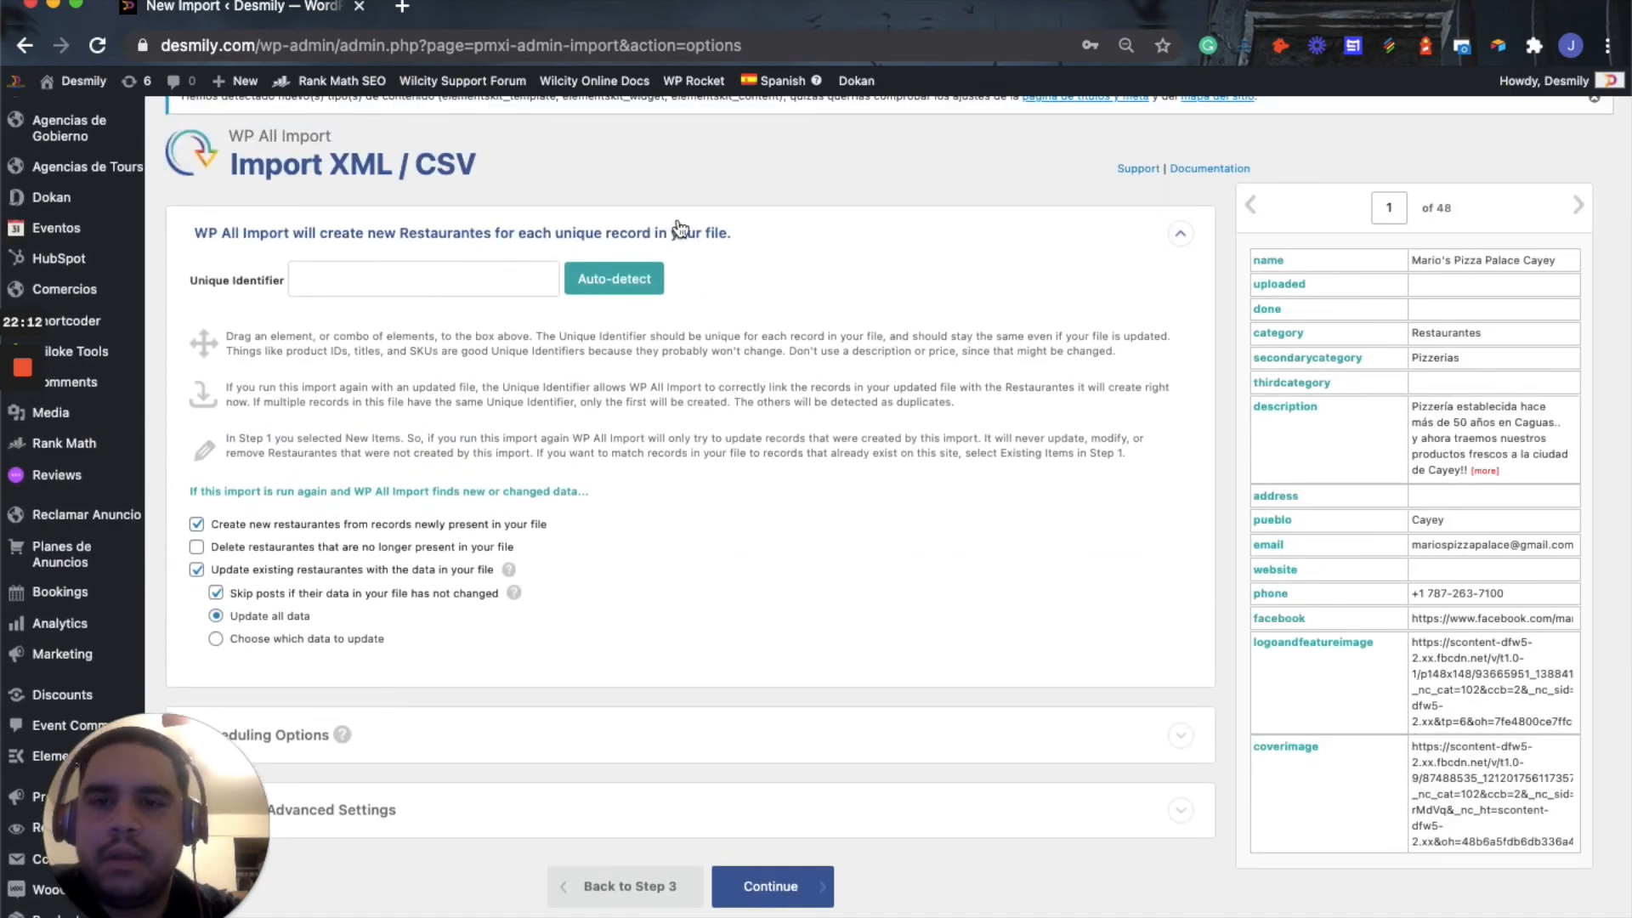
pyautogui.click(622, 286)
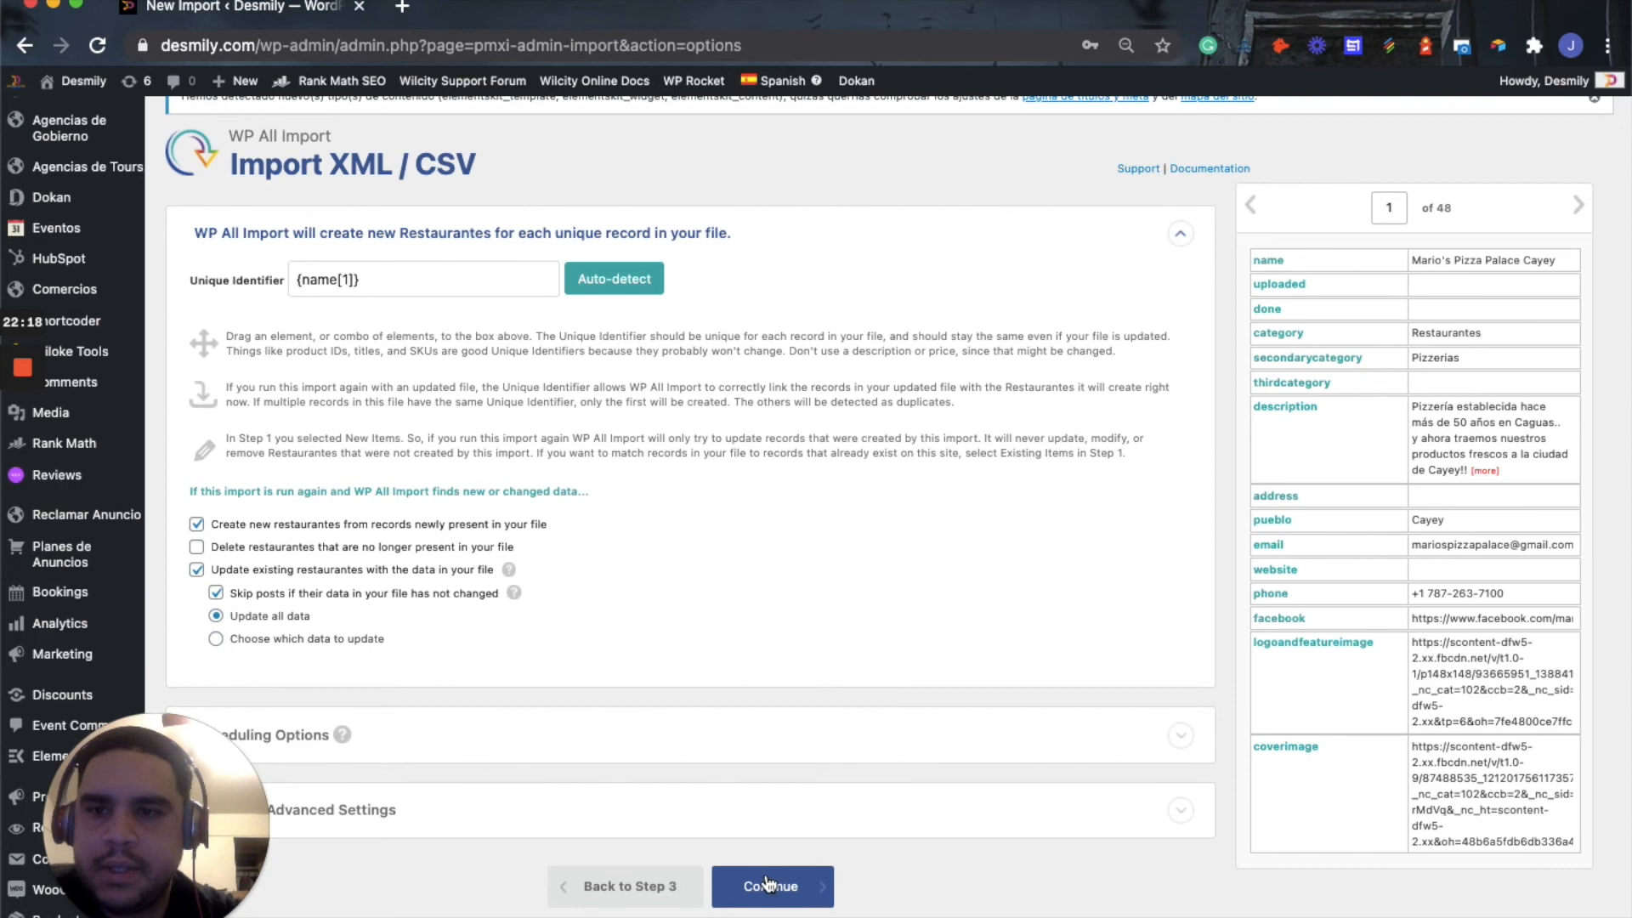
pyautogui.click(787, 899)
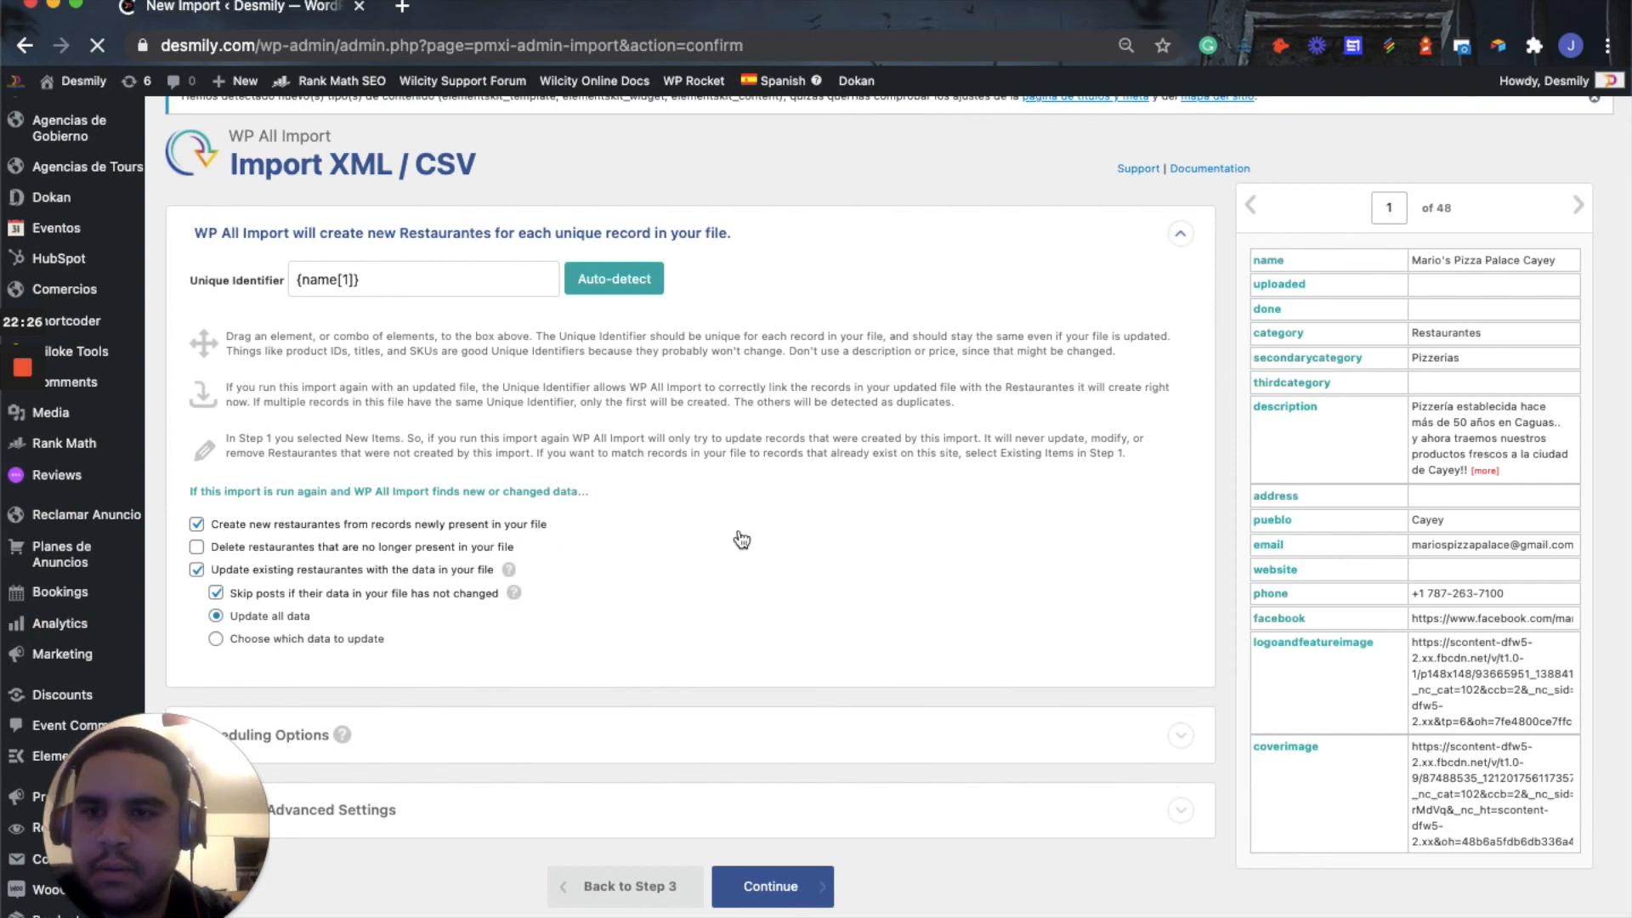
pyautogui.scroll(-3, 738, 527)
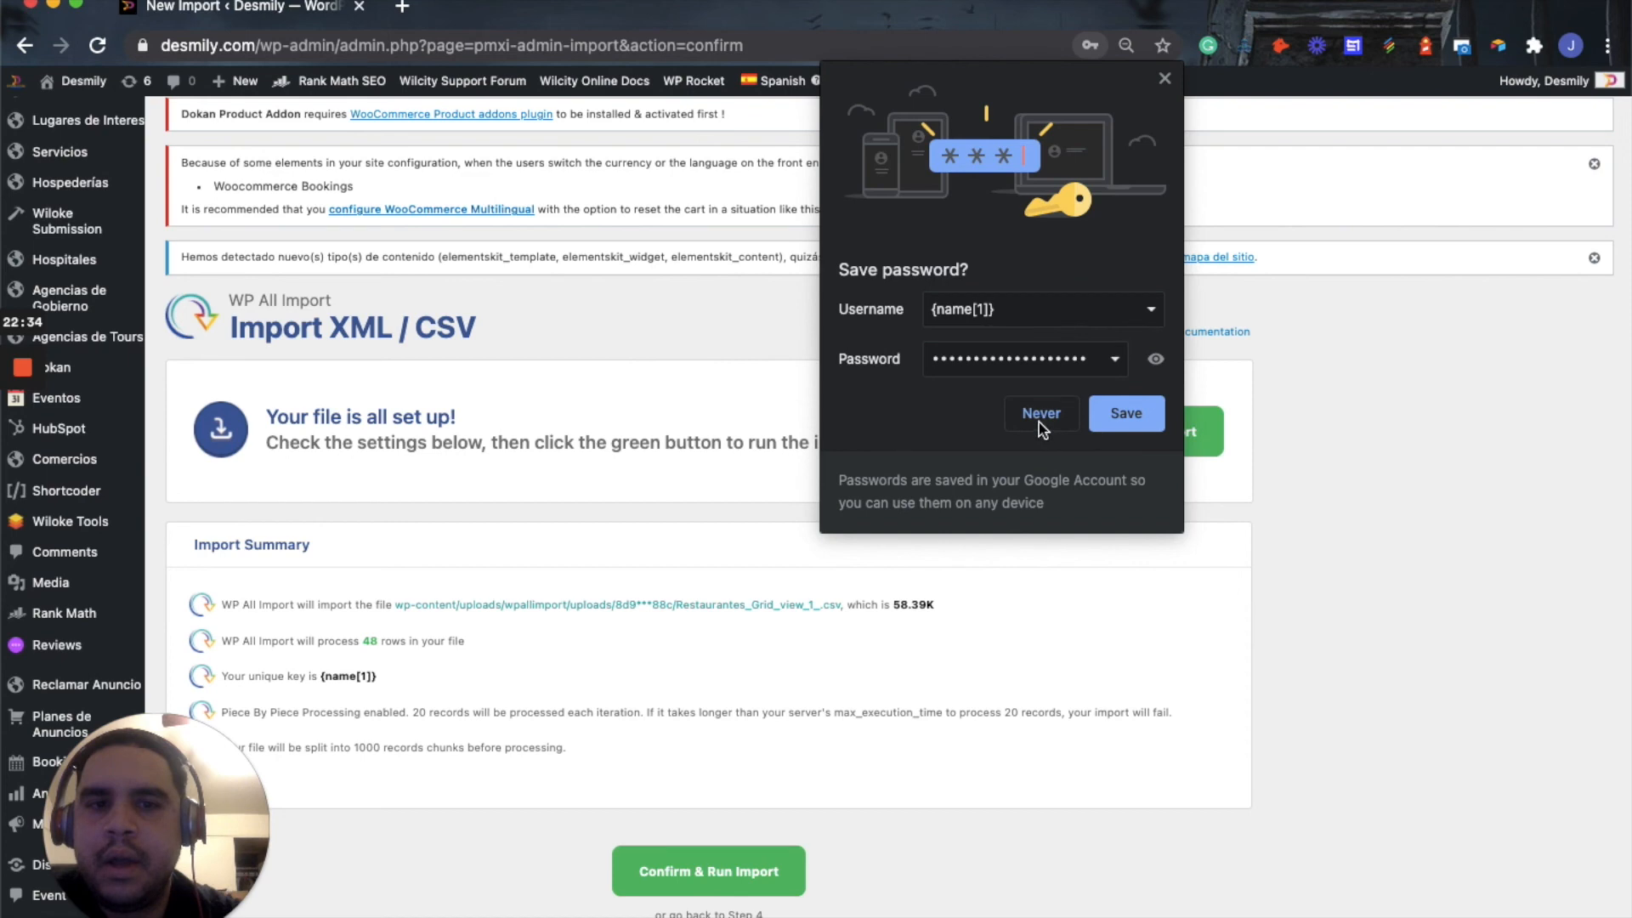
pyautogui.click(1039, 422)
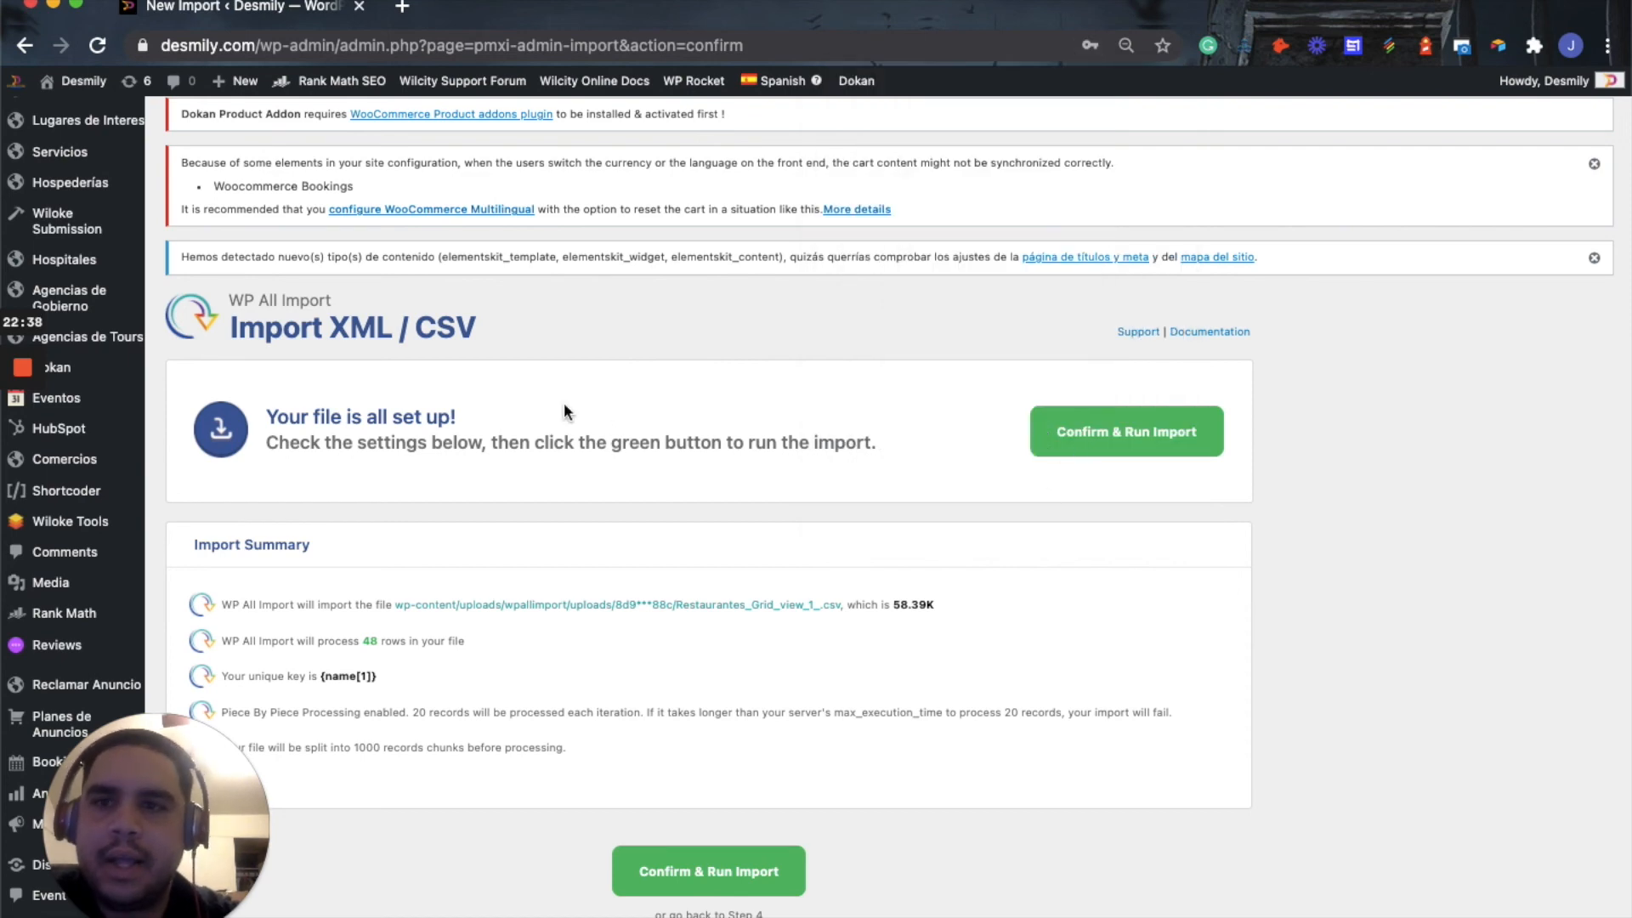
# Go to the Restaurantes list and open the Bambu Burger Grill Restaurant (Vega Baja) and Cuatro Sombras listings in new tabs
pyautogui.scroll(3, 315, 261)
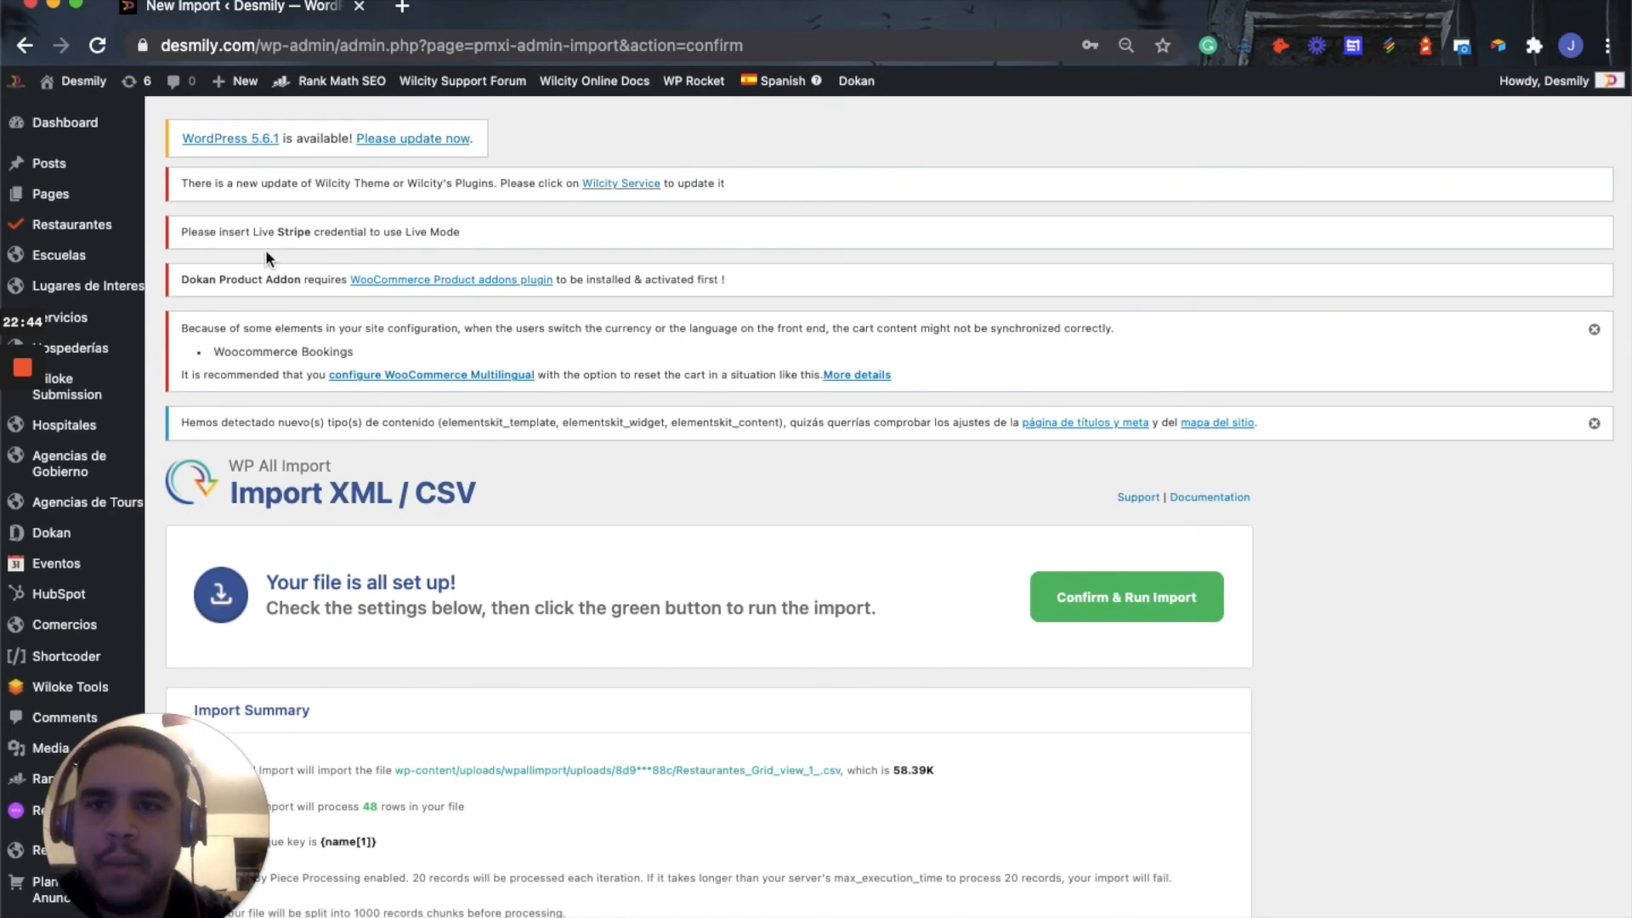
pyautogui.moveTo(118, 232)
pyautogui.click(180, 228)
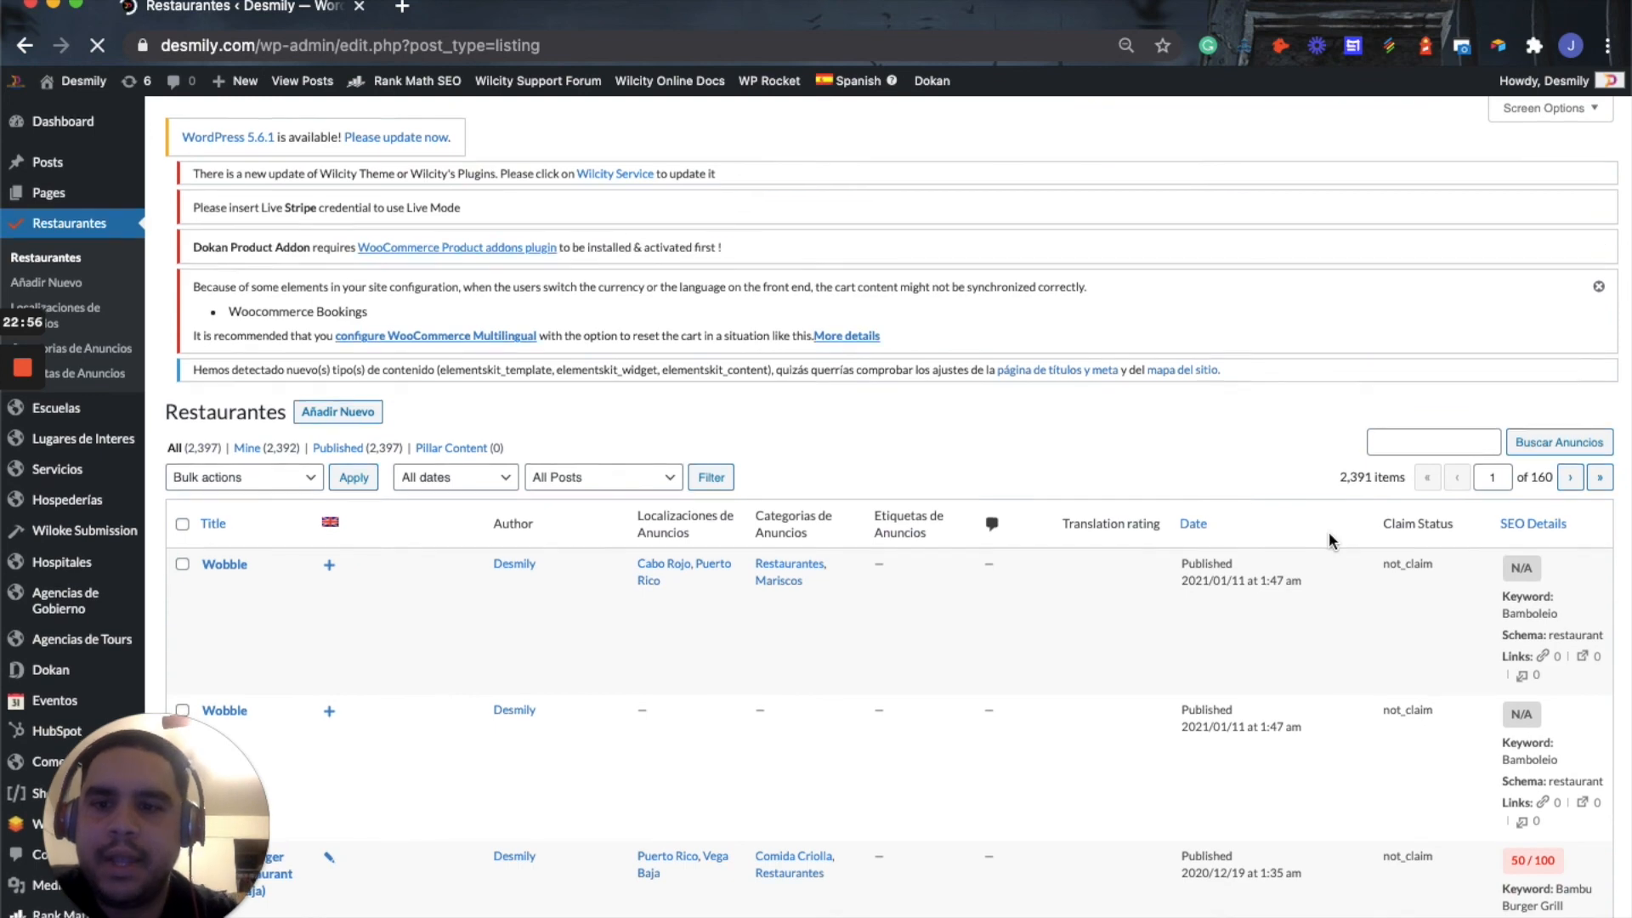
pyautogui.scroll(-10, 1329, 532)
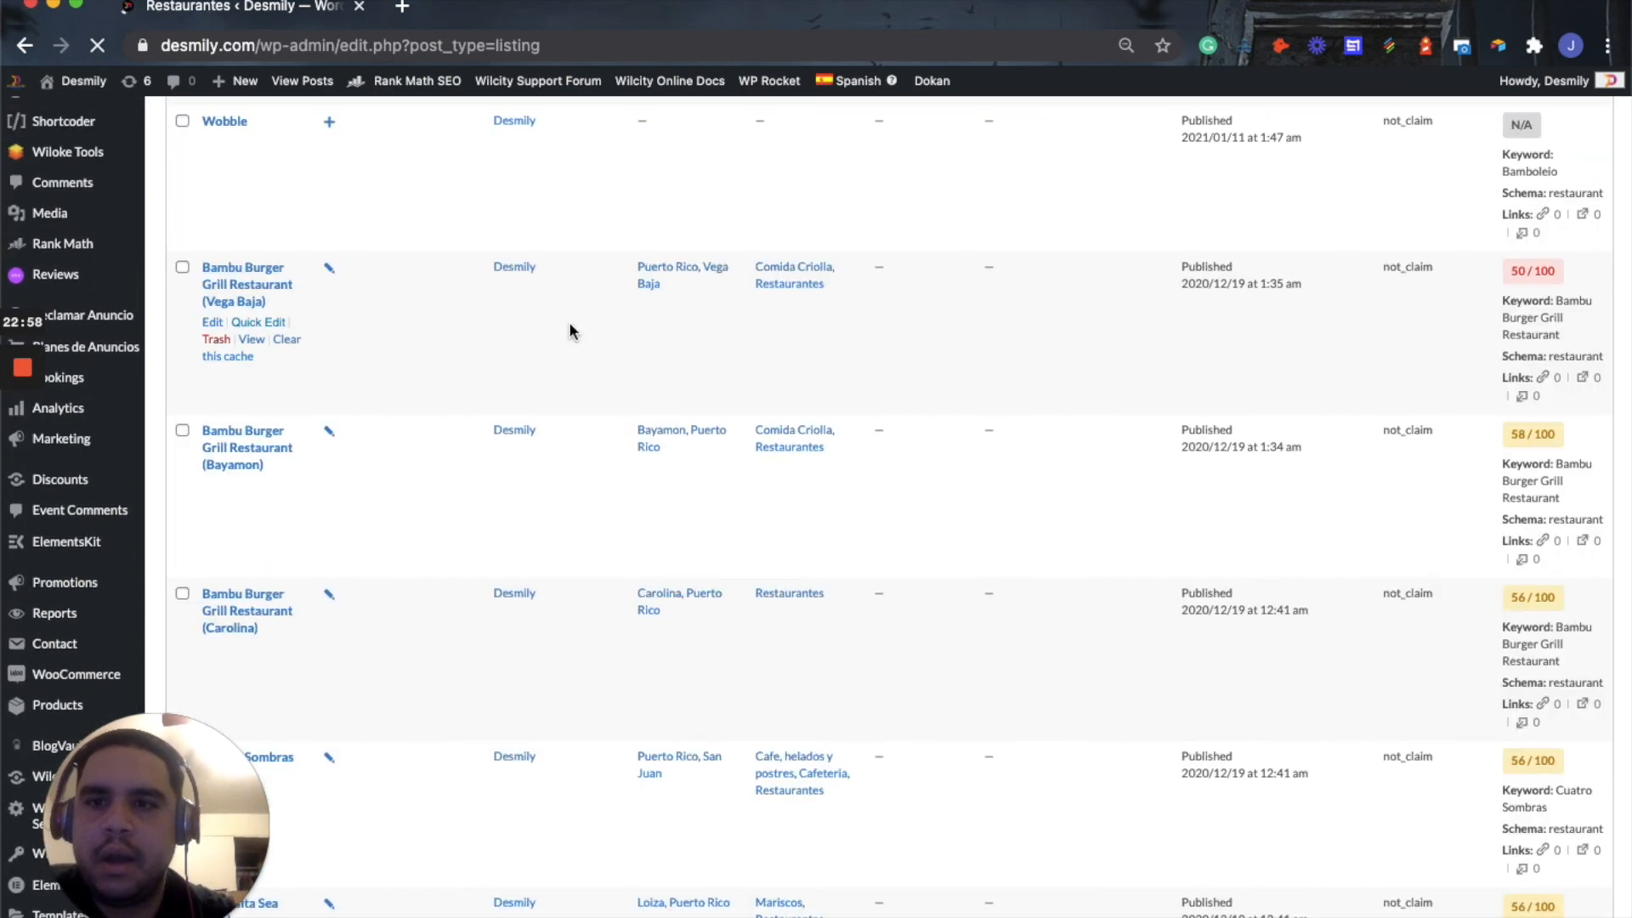
pyautogui.keyDown('super'); pyautogui.click(249, 343); pyautogui.keyUp('super')
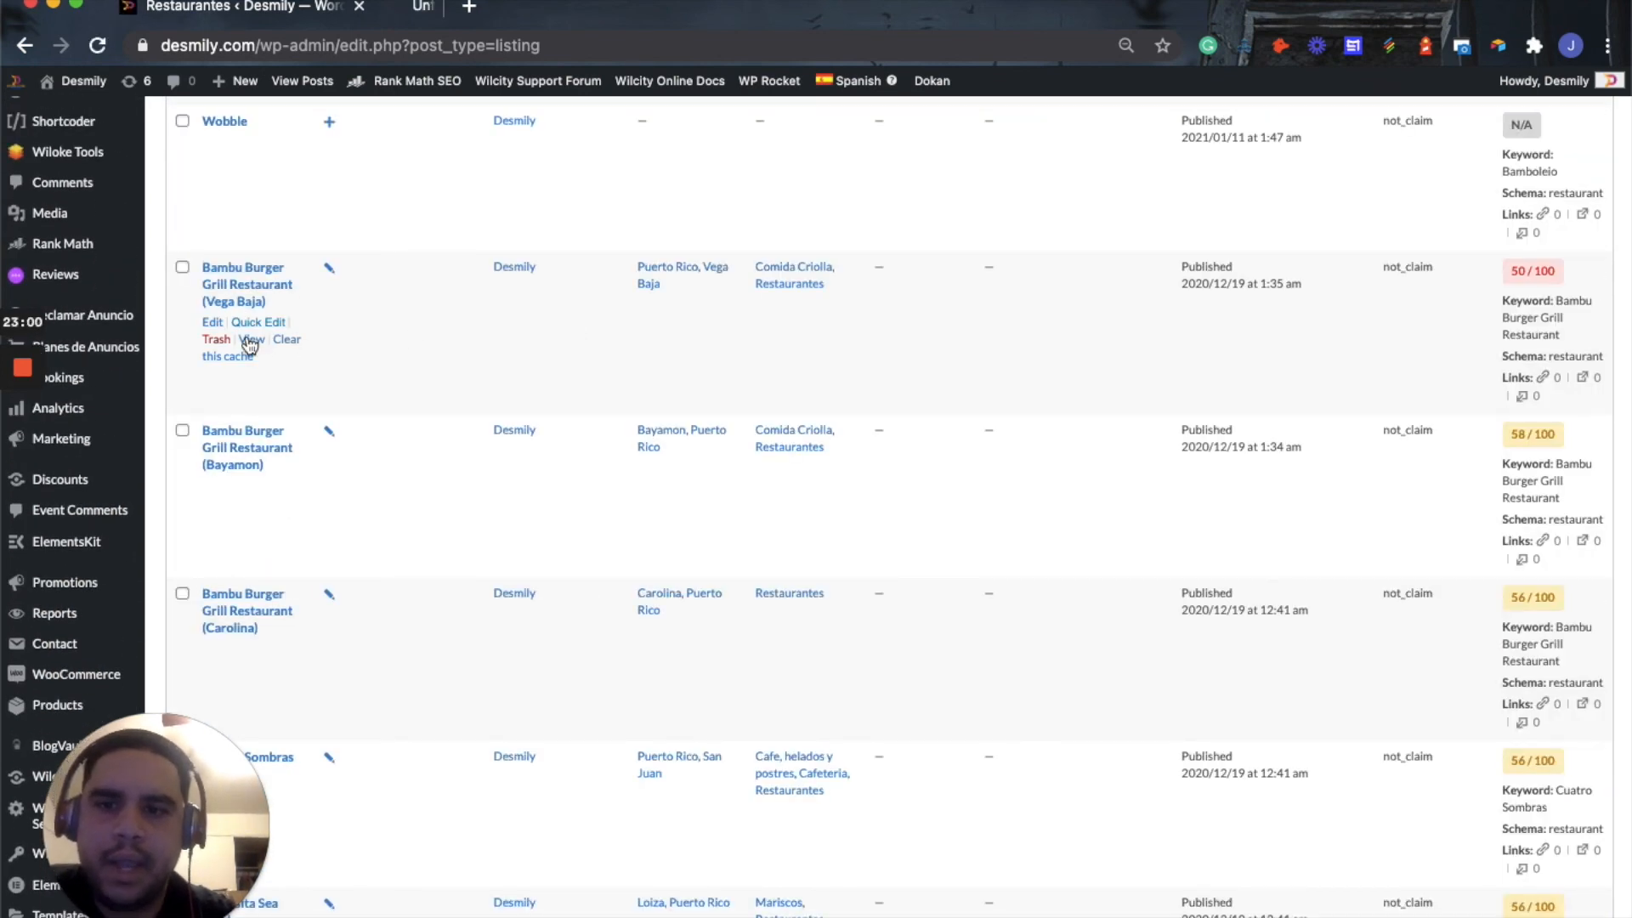
pyautogui.scroll(-3, 349, 697)
pyautogui.scroll(-3, 350, 699)
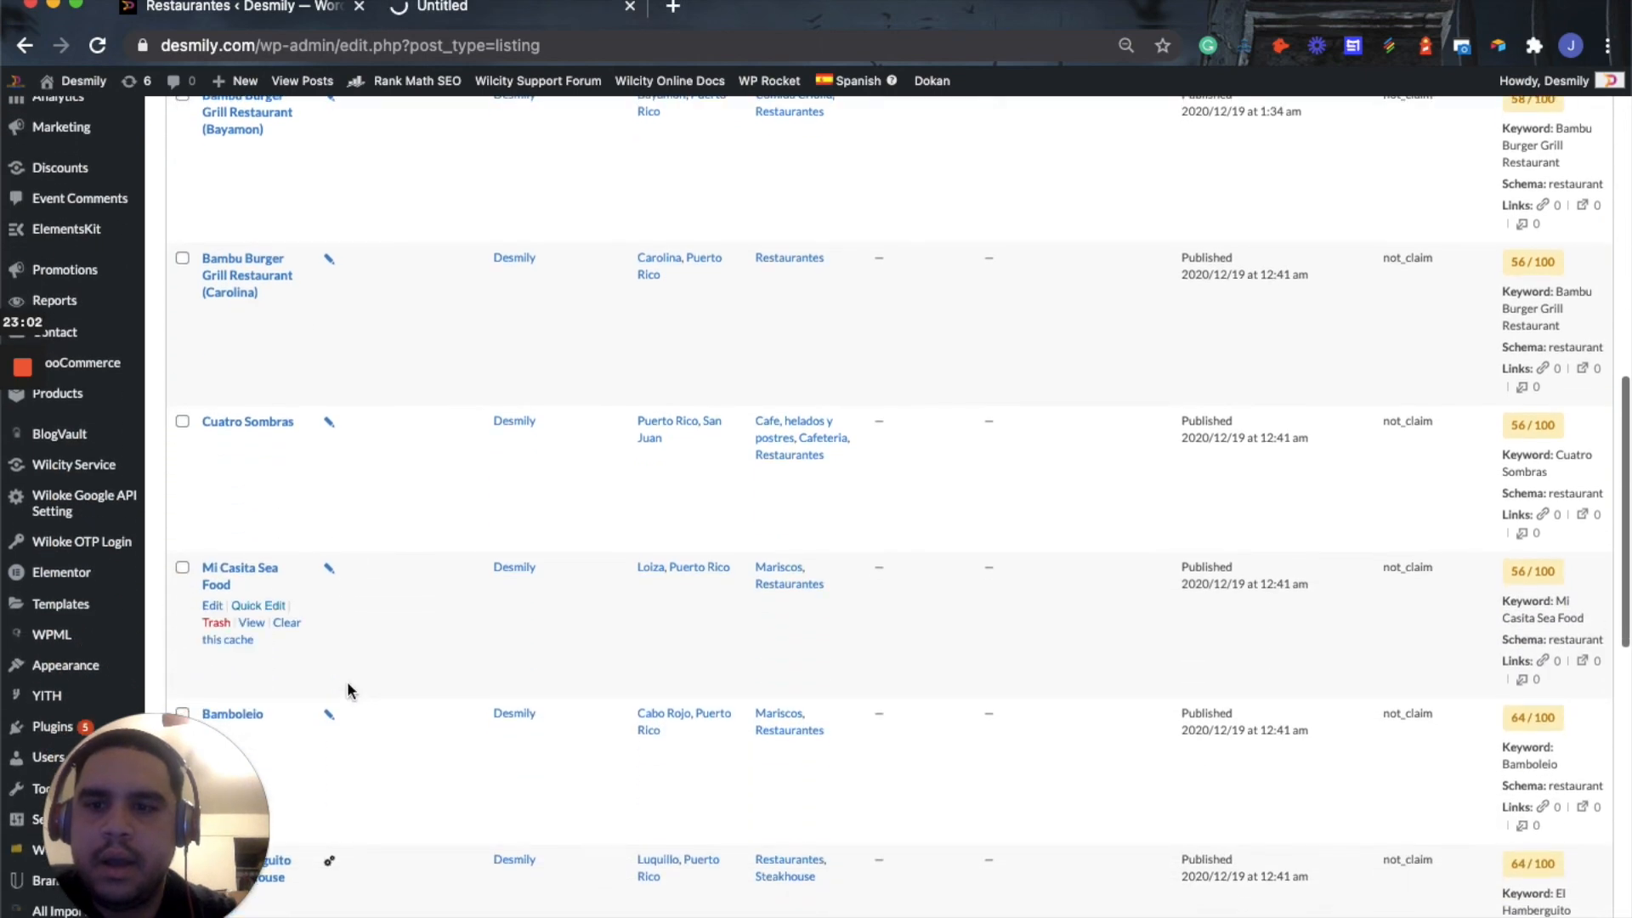
pyautogui.keyDown('super'); pyautogui.click(253, 464); pyautogui.keyUp('super')
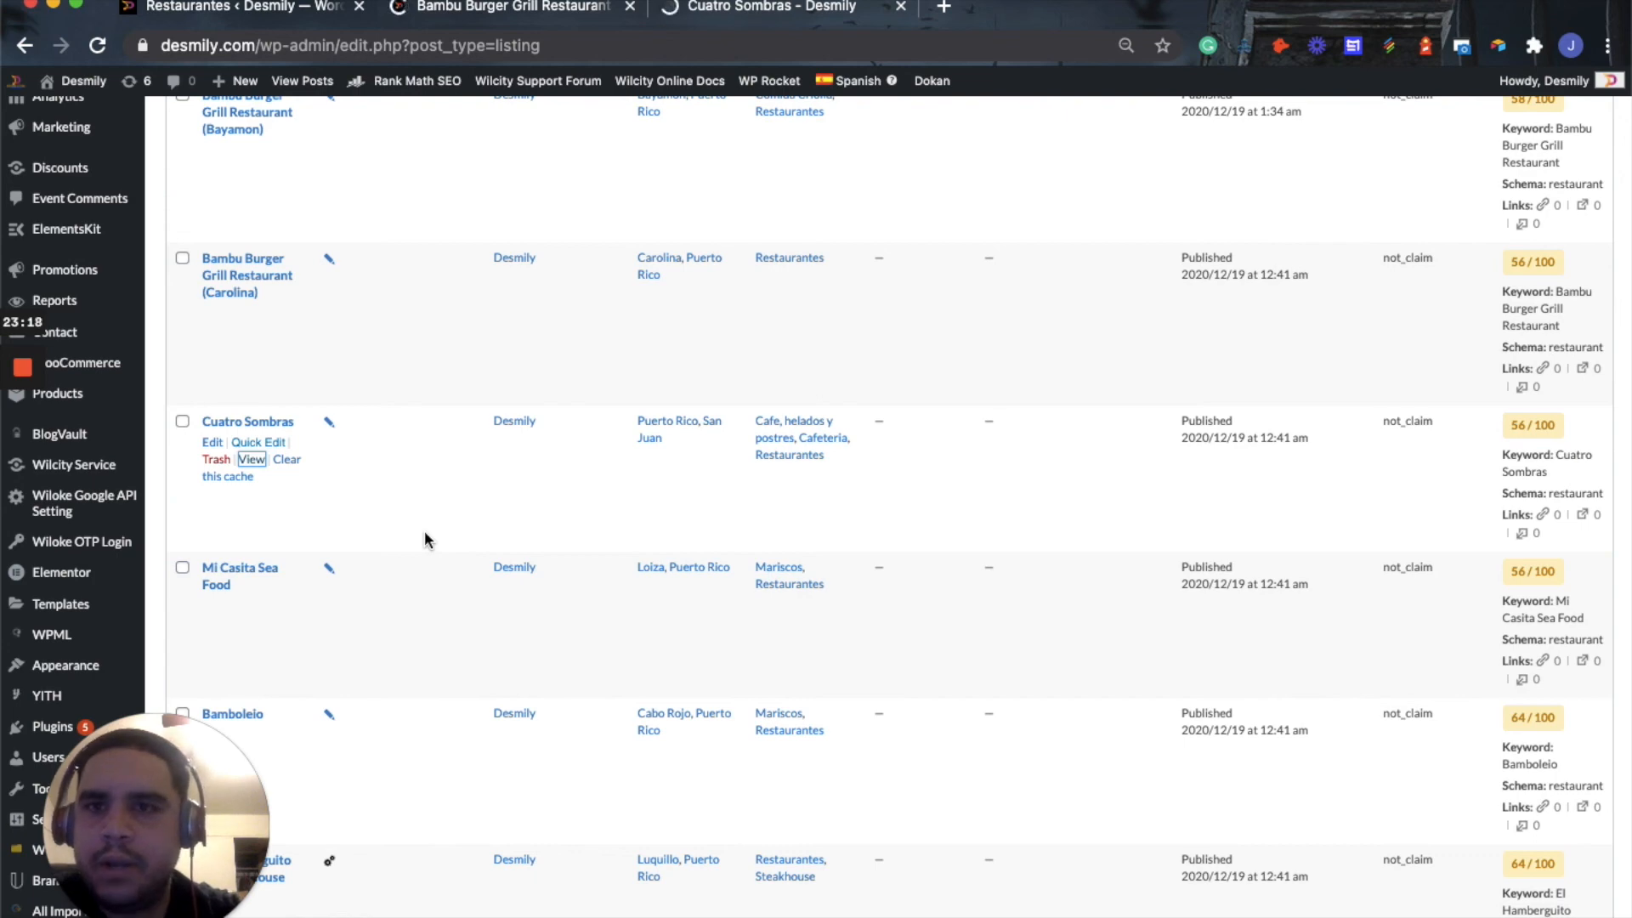
# Examine the Bambu Burger Grill Restaurant (Vega Baja) page's description, contact details, map and categories, and close both listing tabs
pyautogui.click(548, 7)
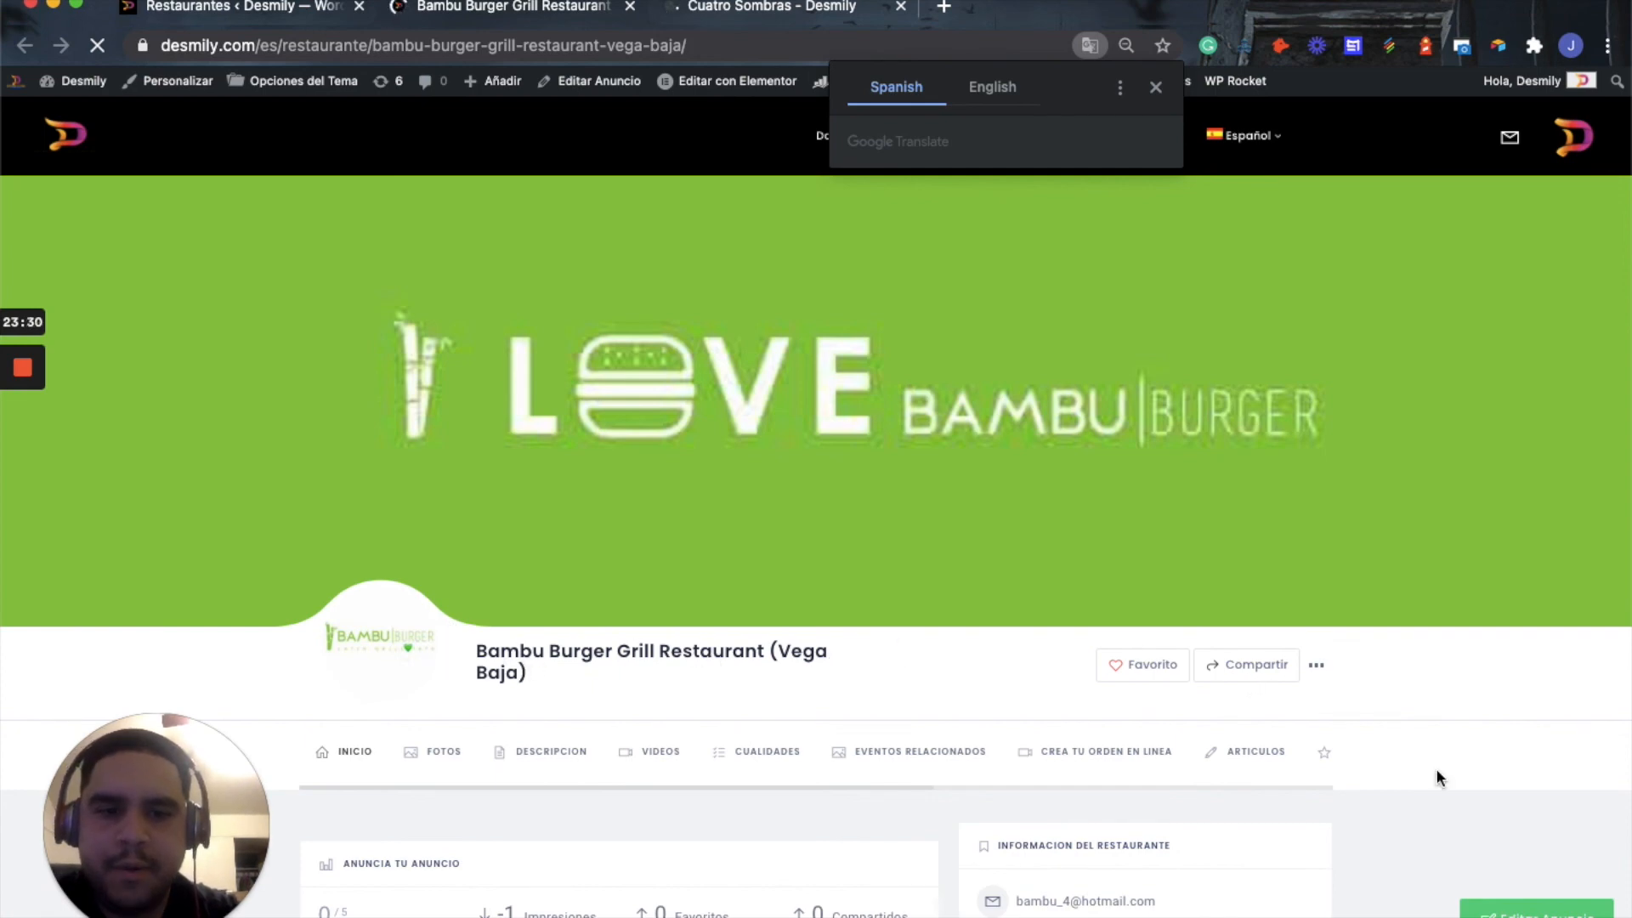
pyautogui.scroll(-10, 1435, 778)
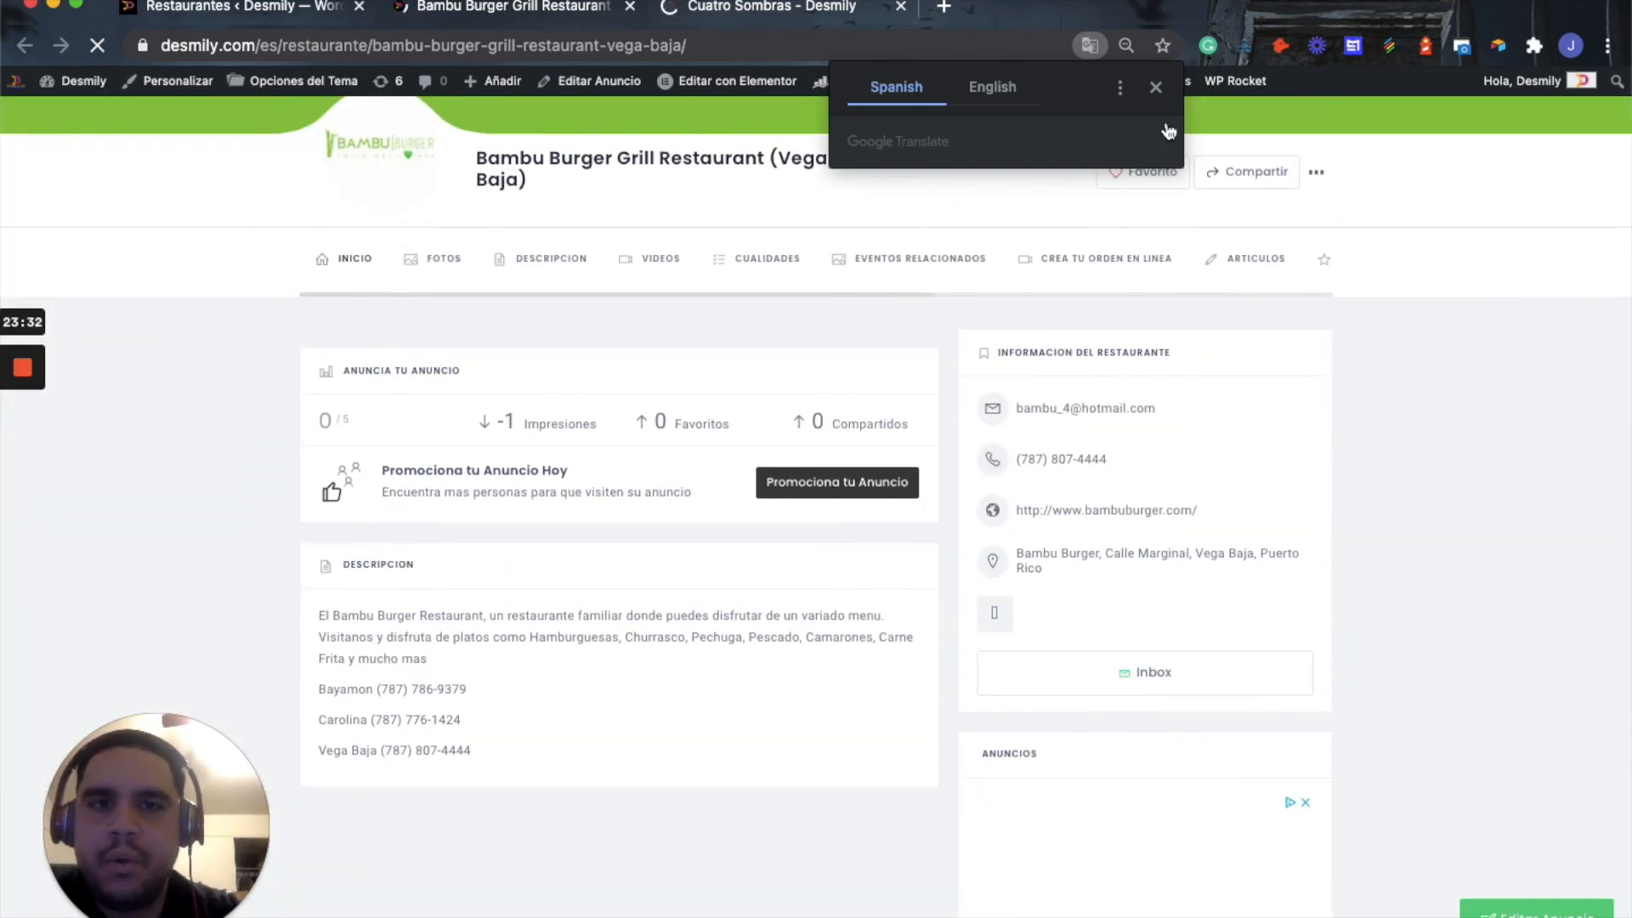
pyautogui.click(1155, 87)
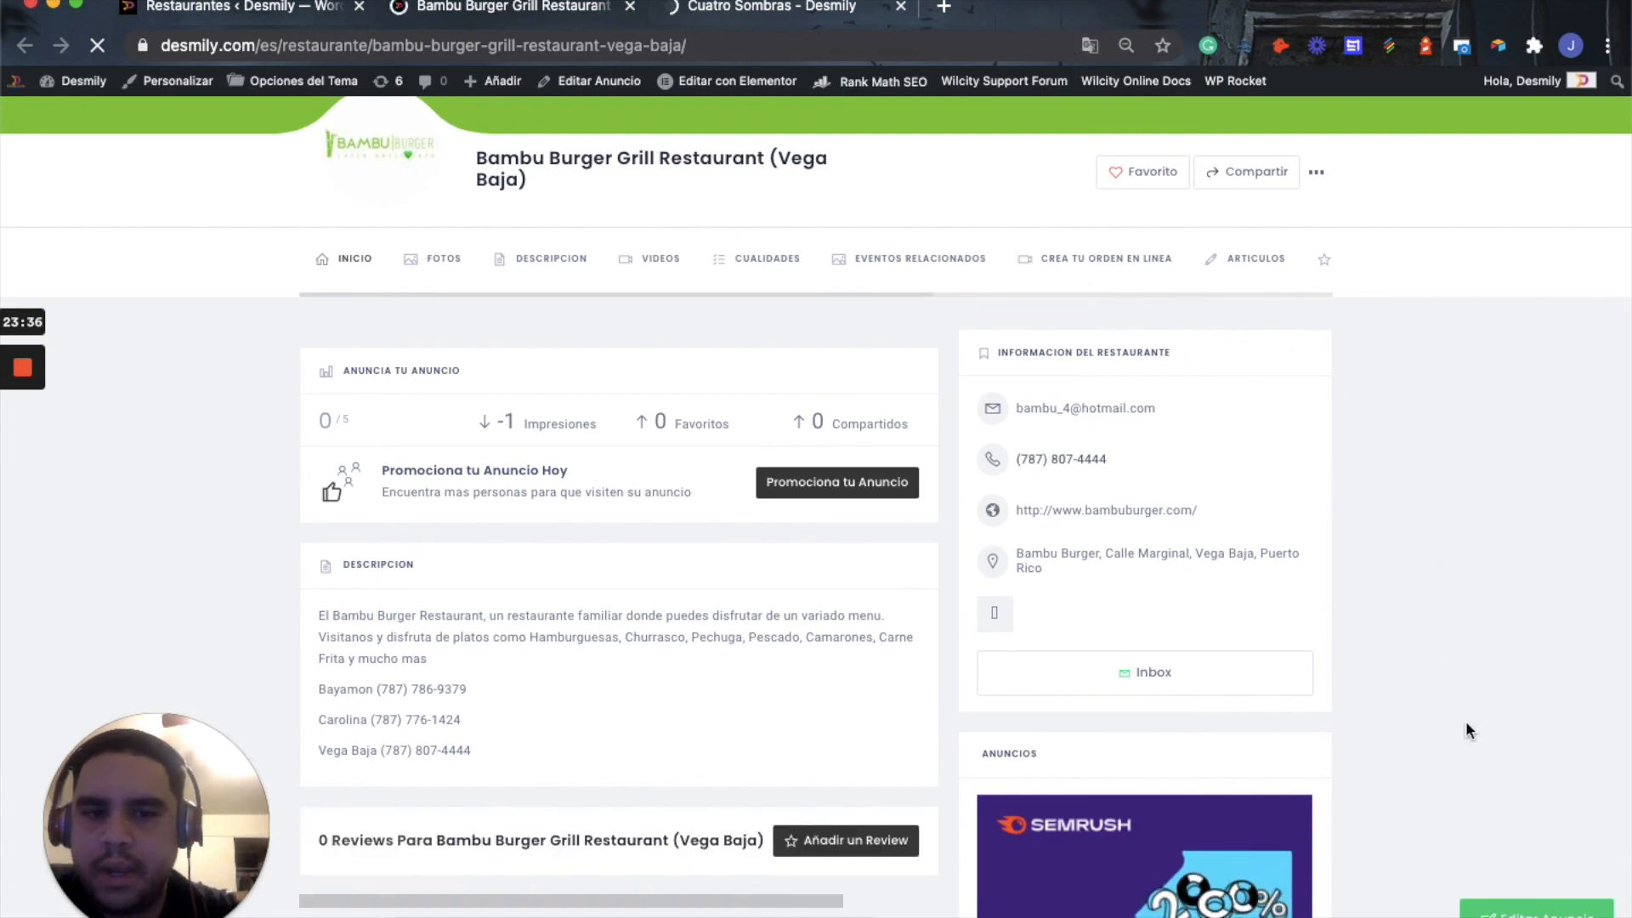
pyautogui.scroll(-10, 1465, 723)
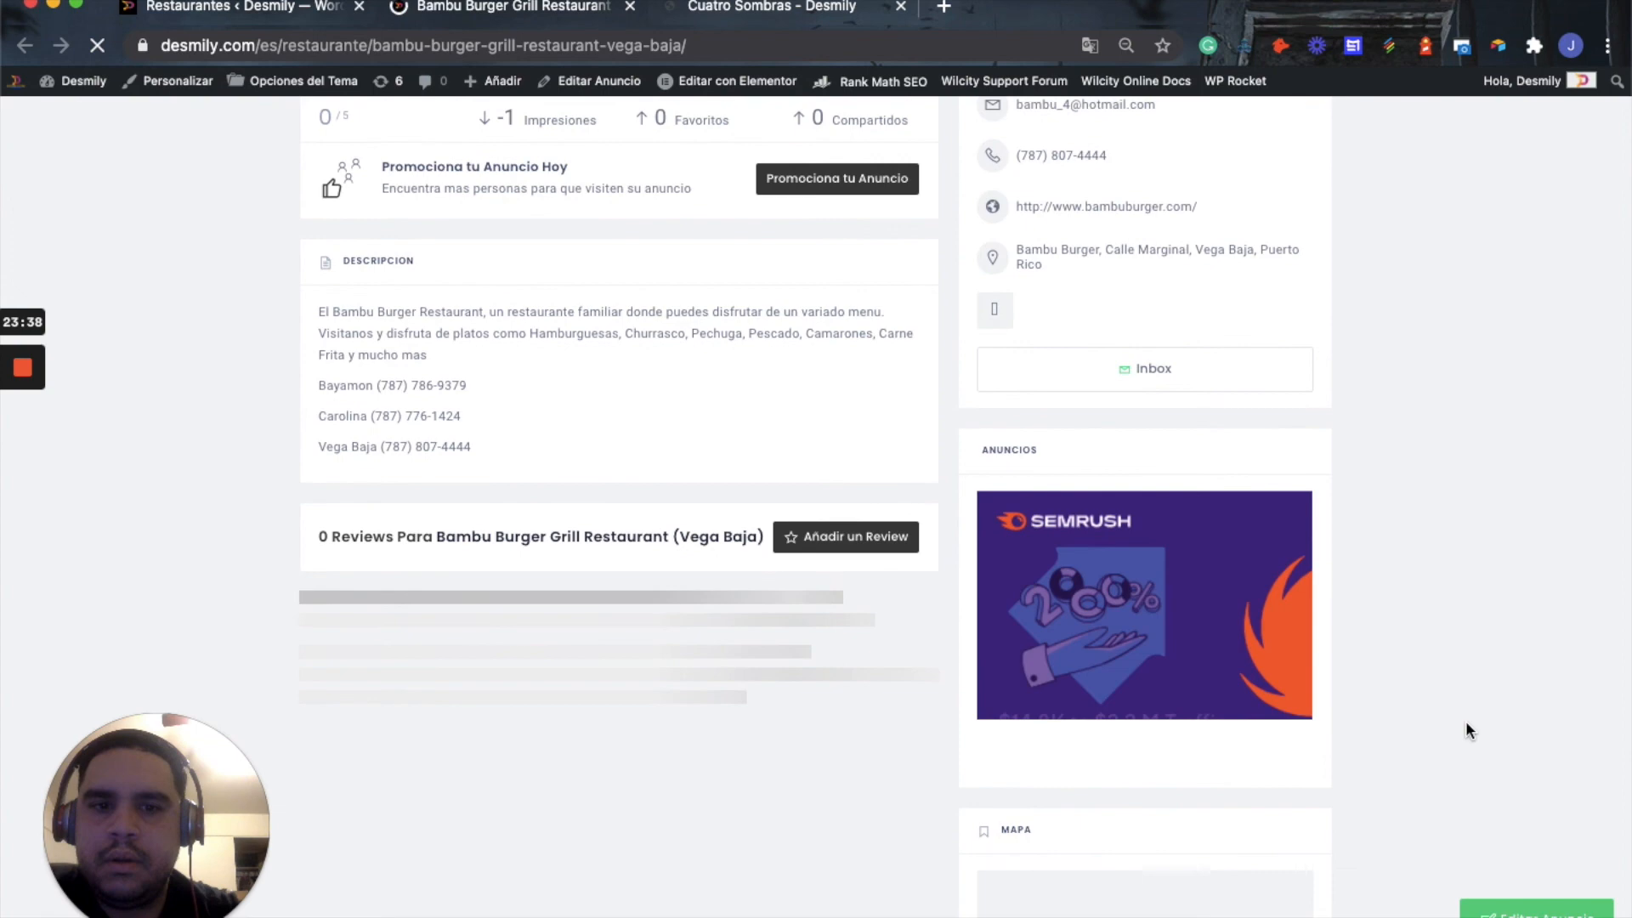
pyautogui.scroll(-6, 1466, 722)
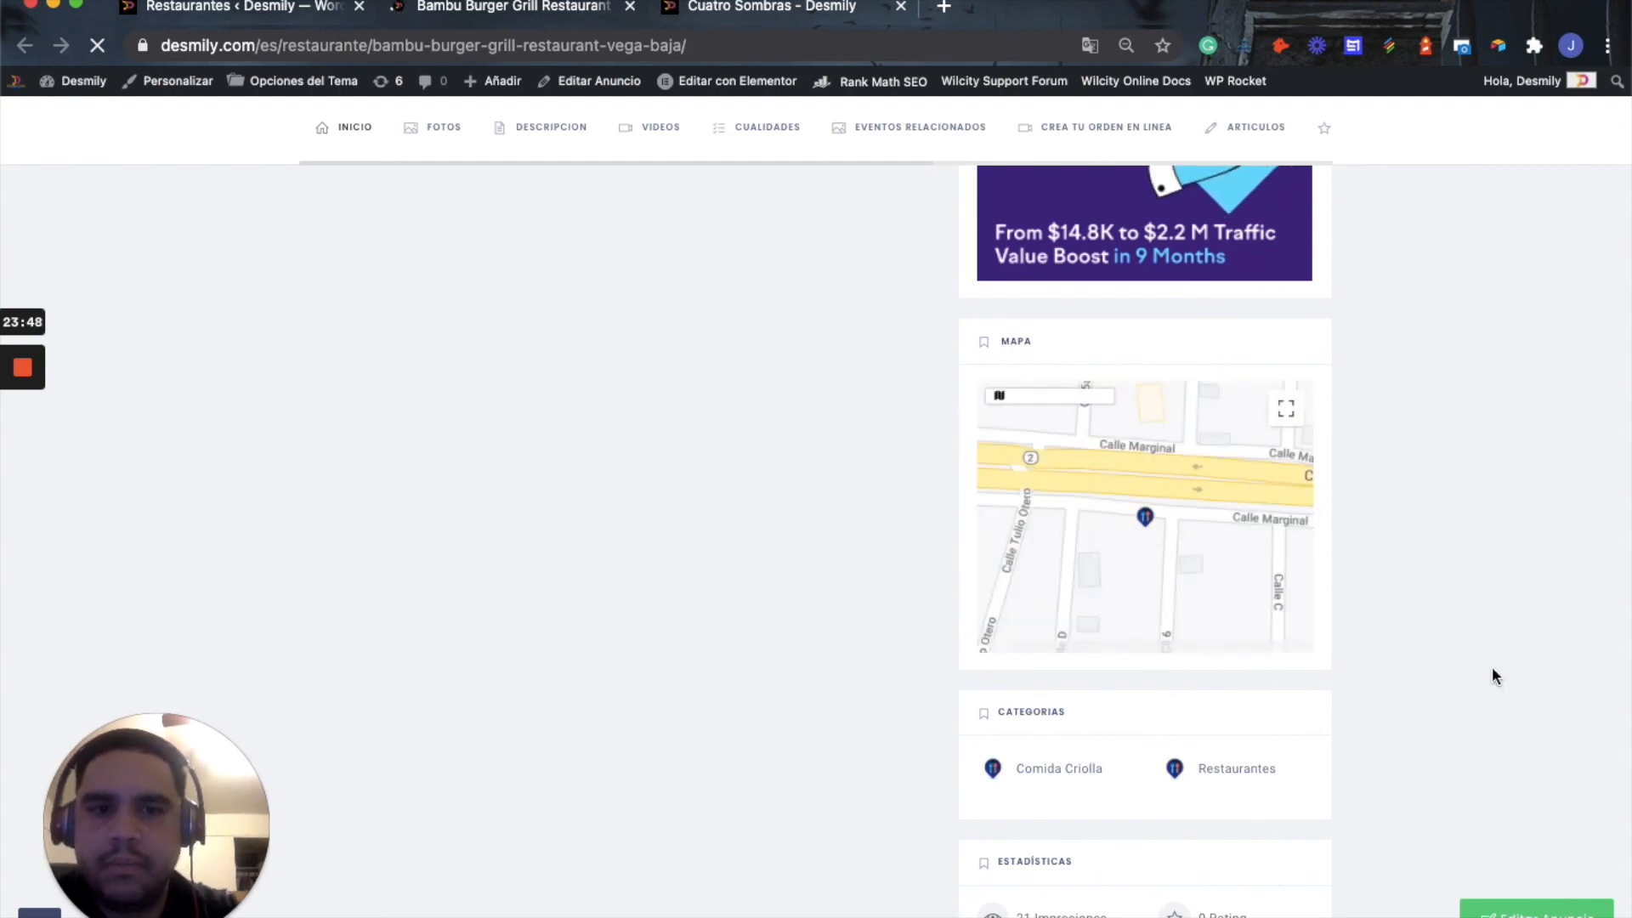
pyautogui.scroll(-5, 1492, 668)
pyautogui.scroll(-3, 1493, 668)
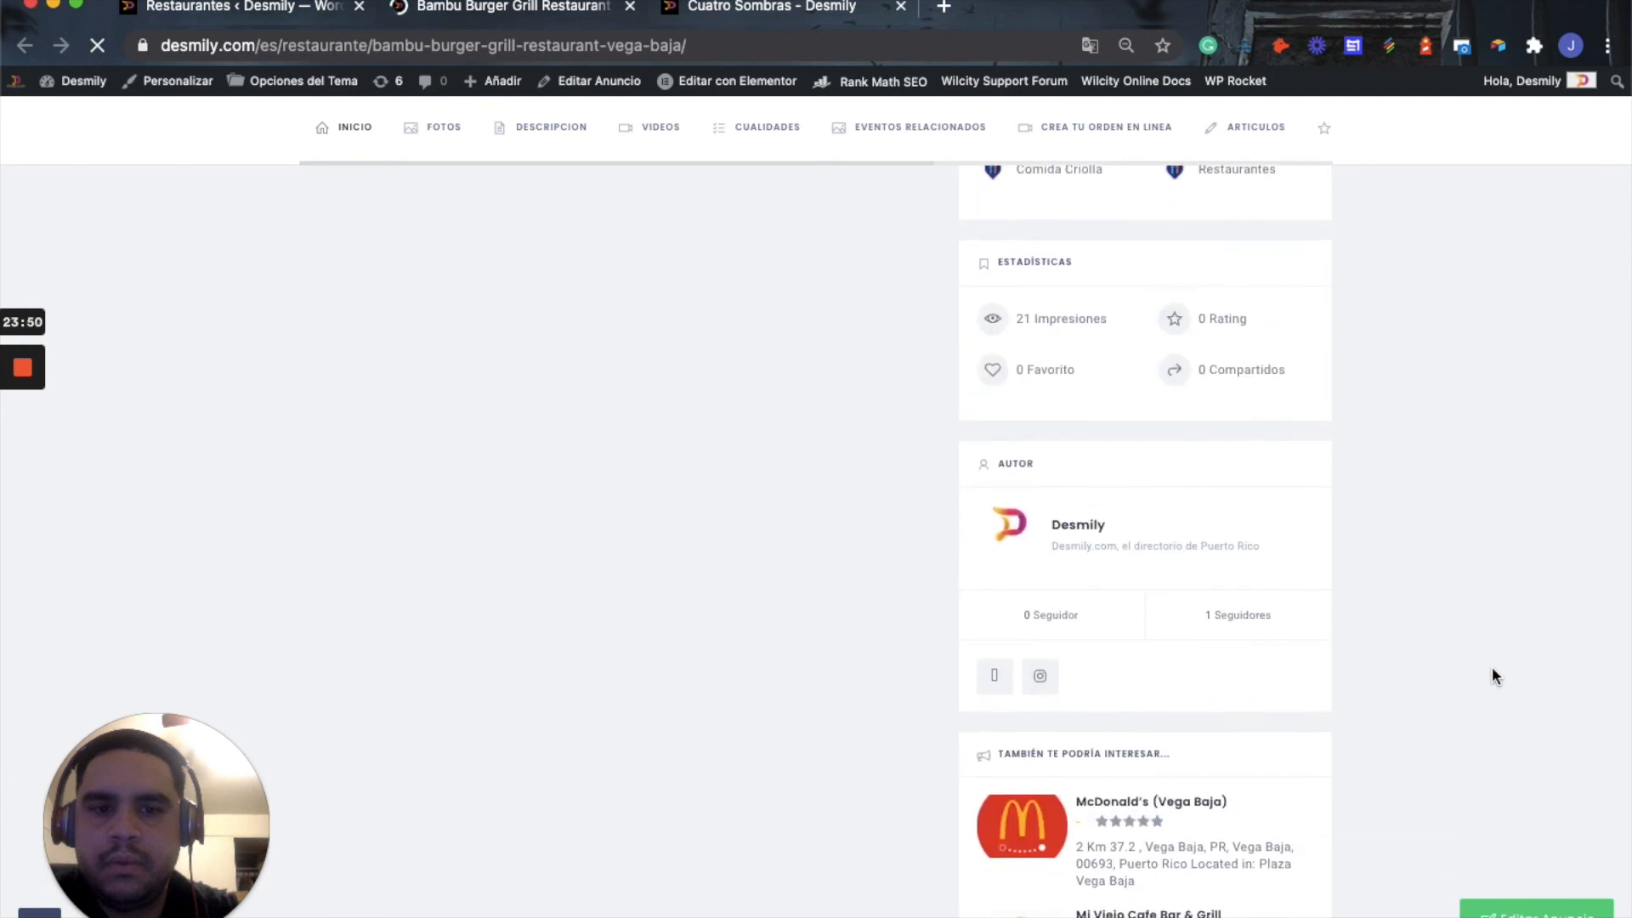
pyautogui.scroll(-7, 1491, 668)
pyautogui.scroll(-1, 1496, 676)
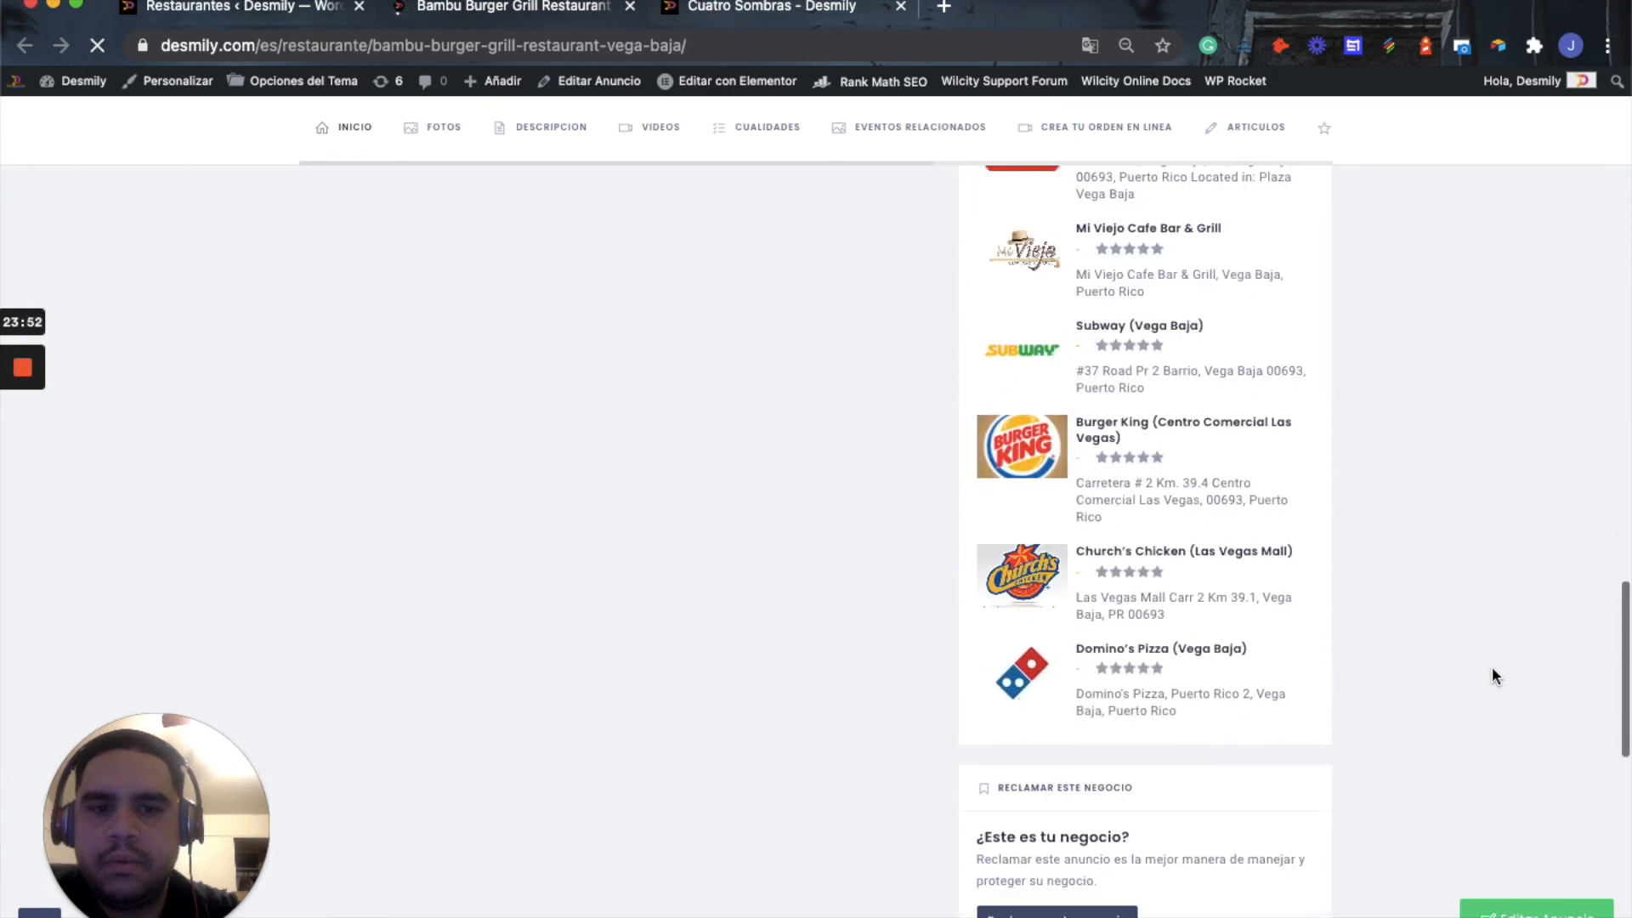
pyautogui.scroll(-8, 1494, 676)
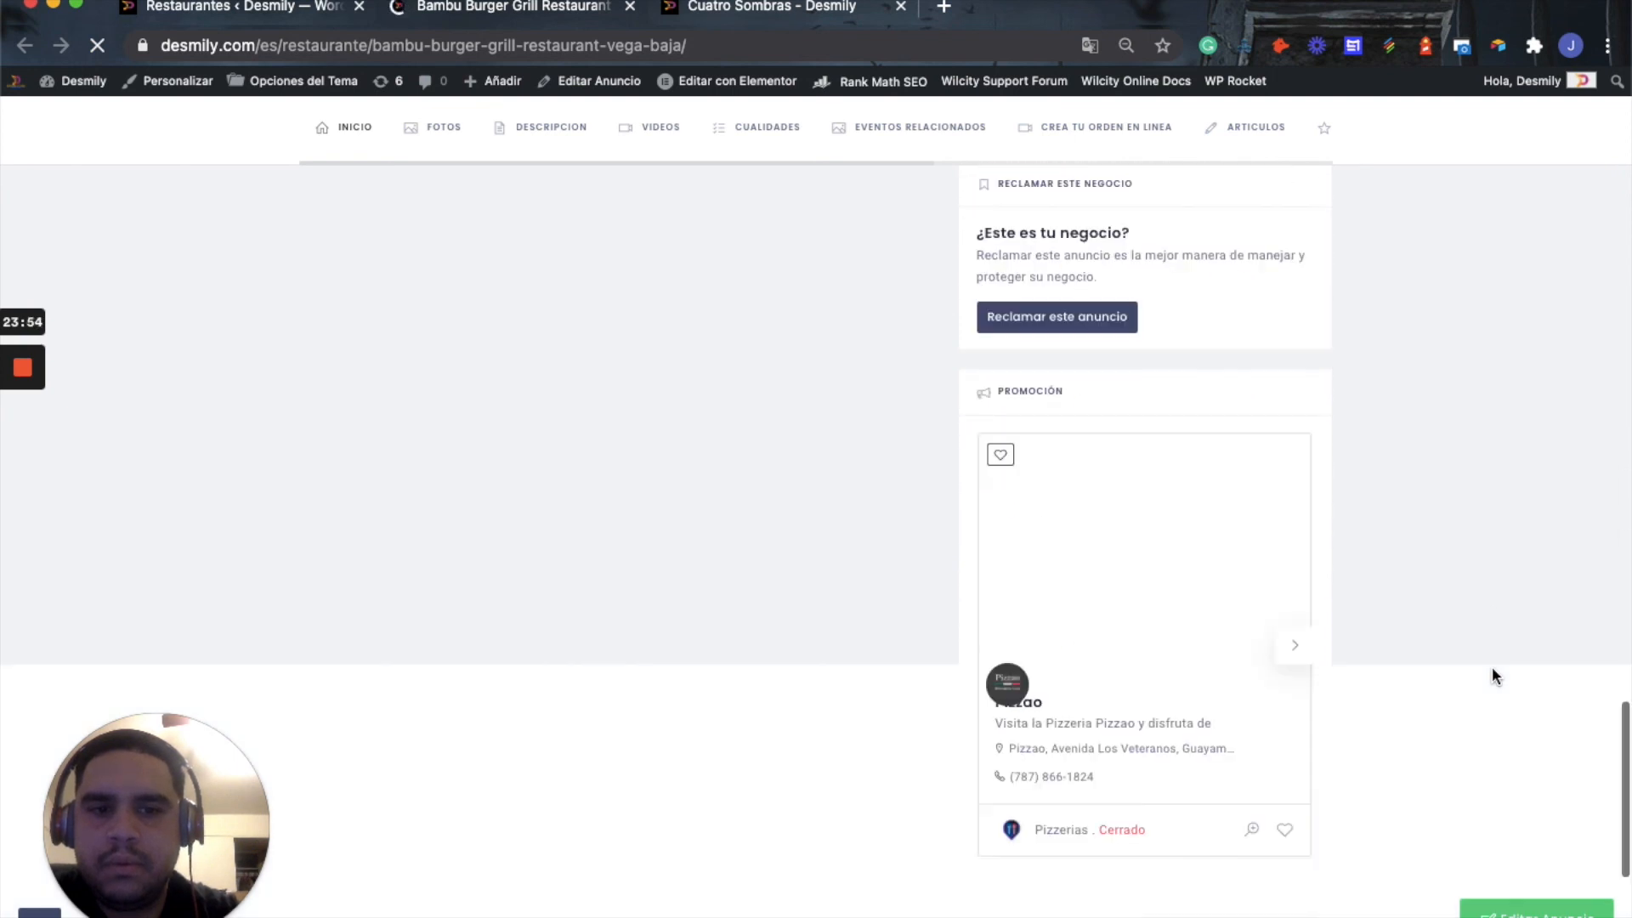
pyautogui.scroll(10, 1495, 676)
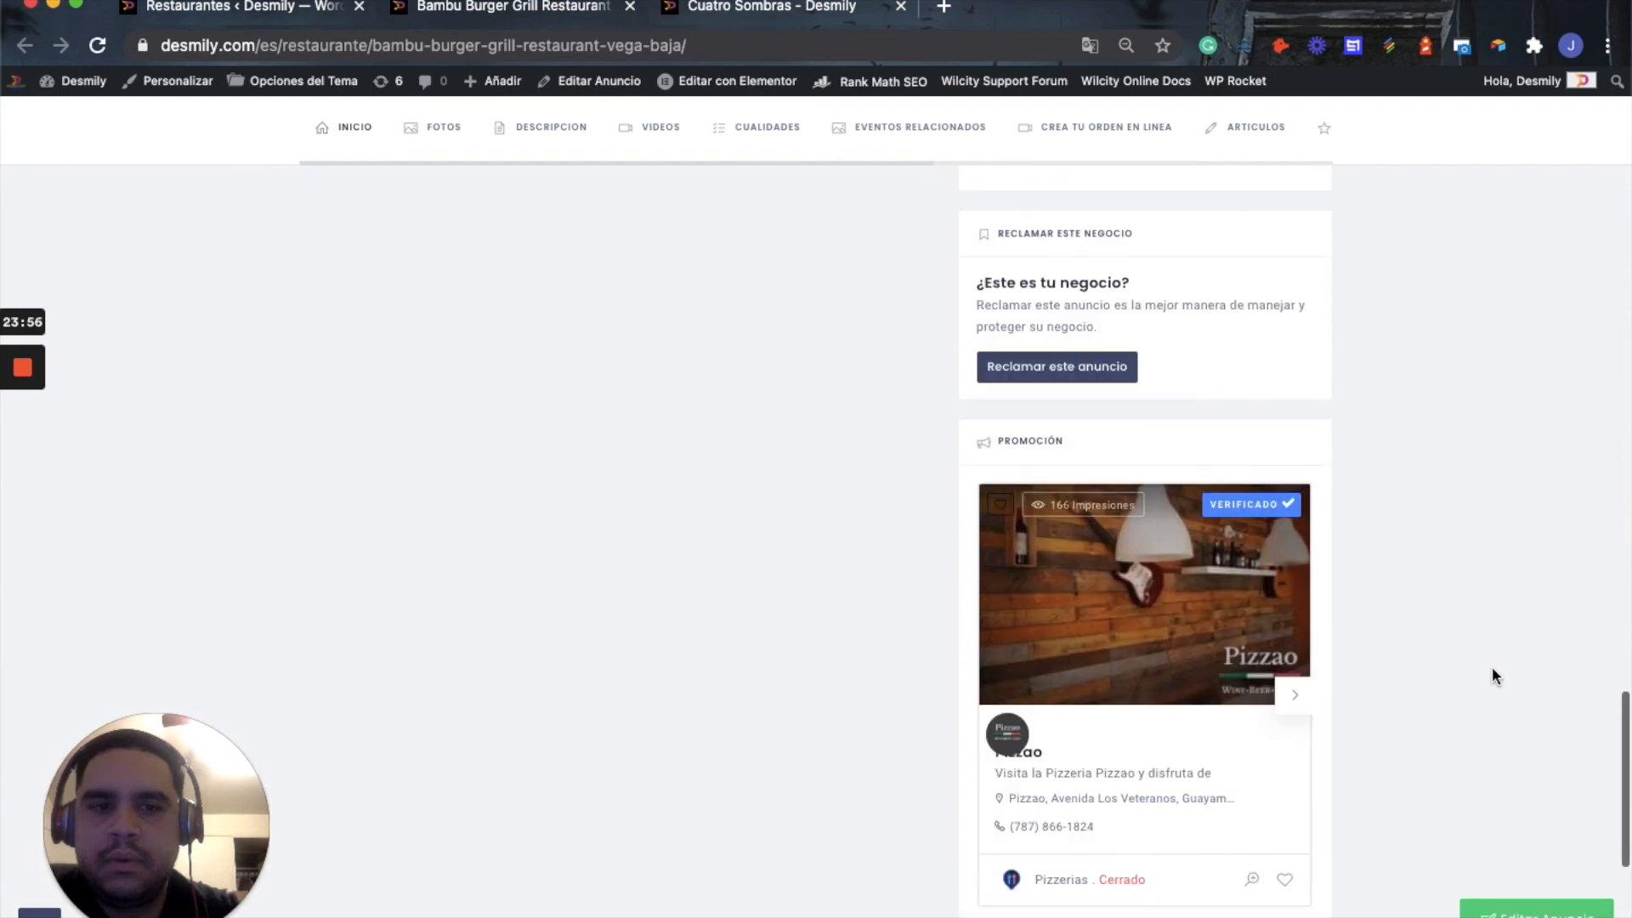
pyautogui.scroll(20, 1495, 675)
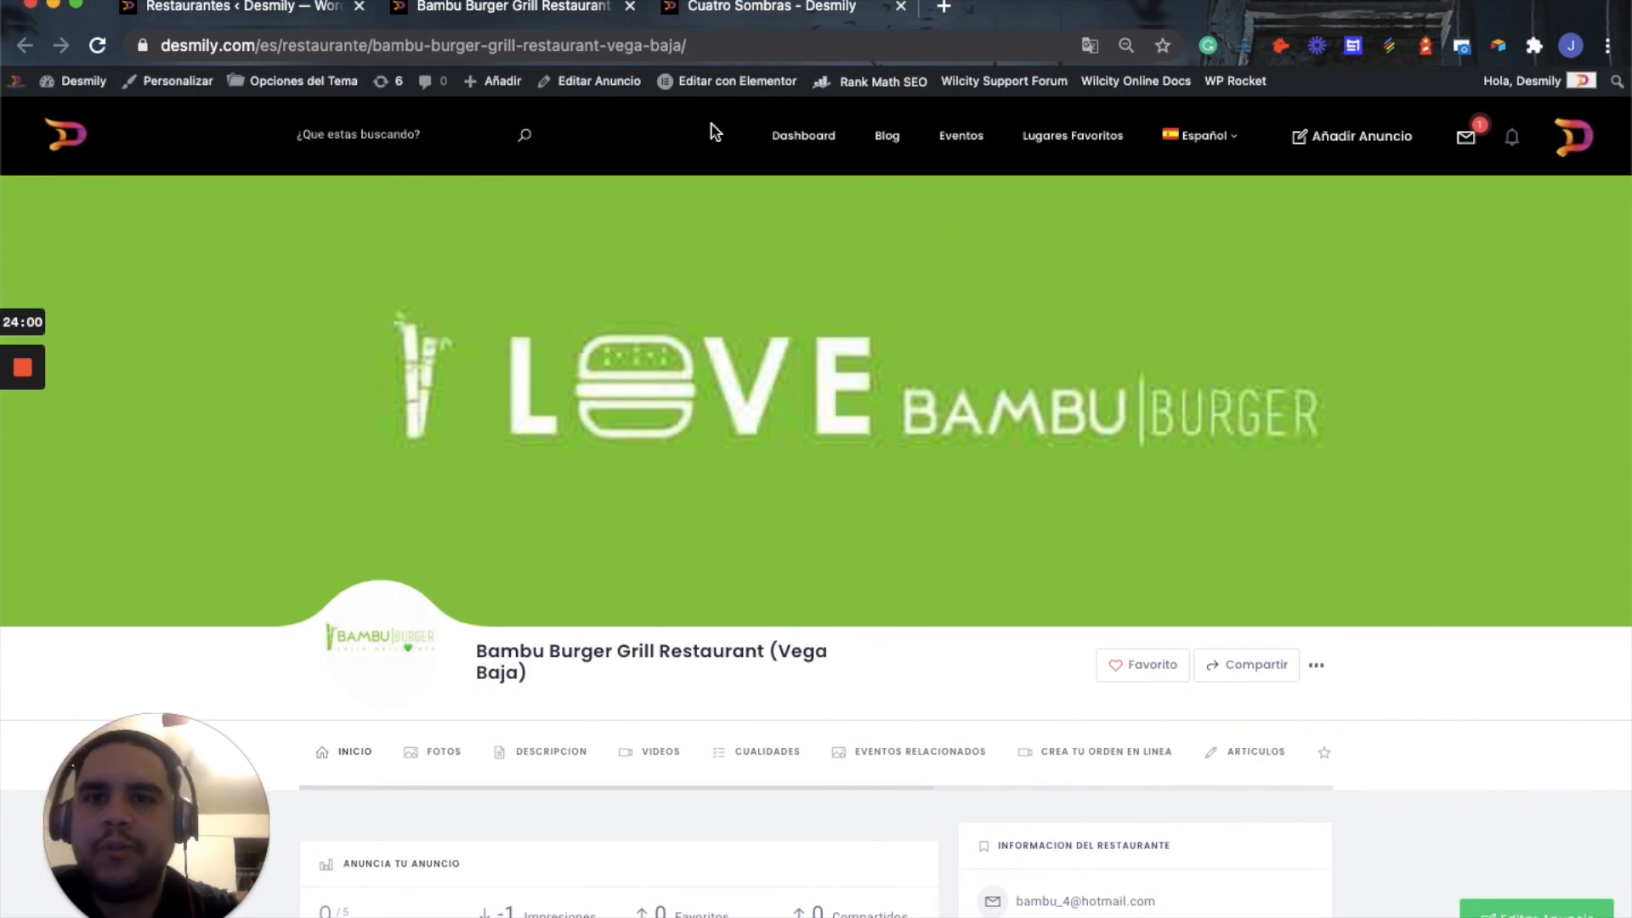
pyautogui.click(630, 8)
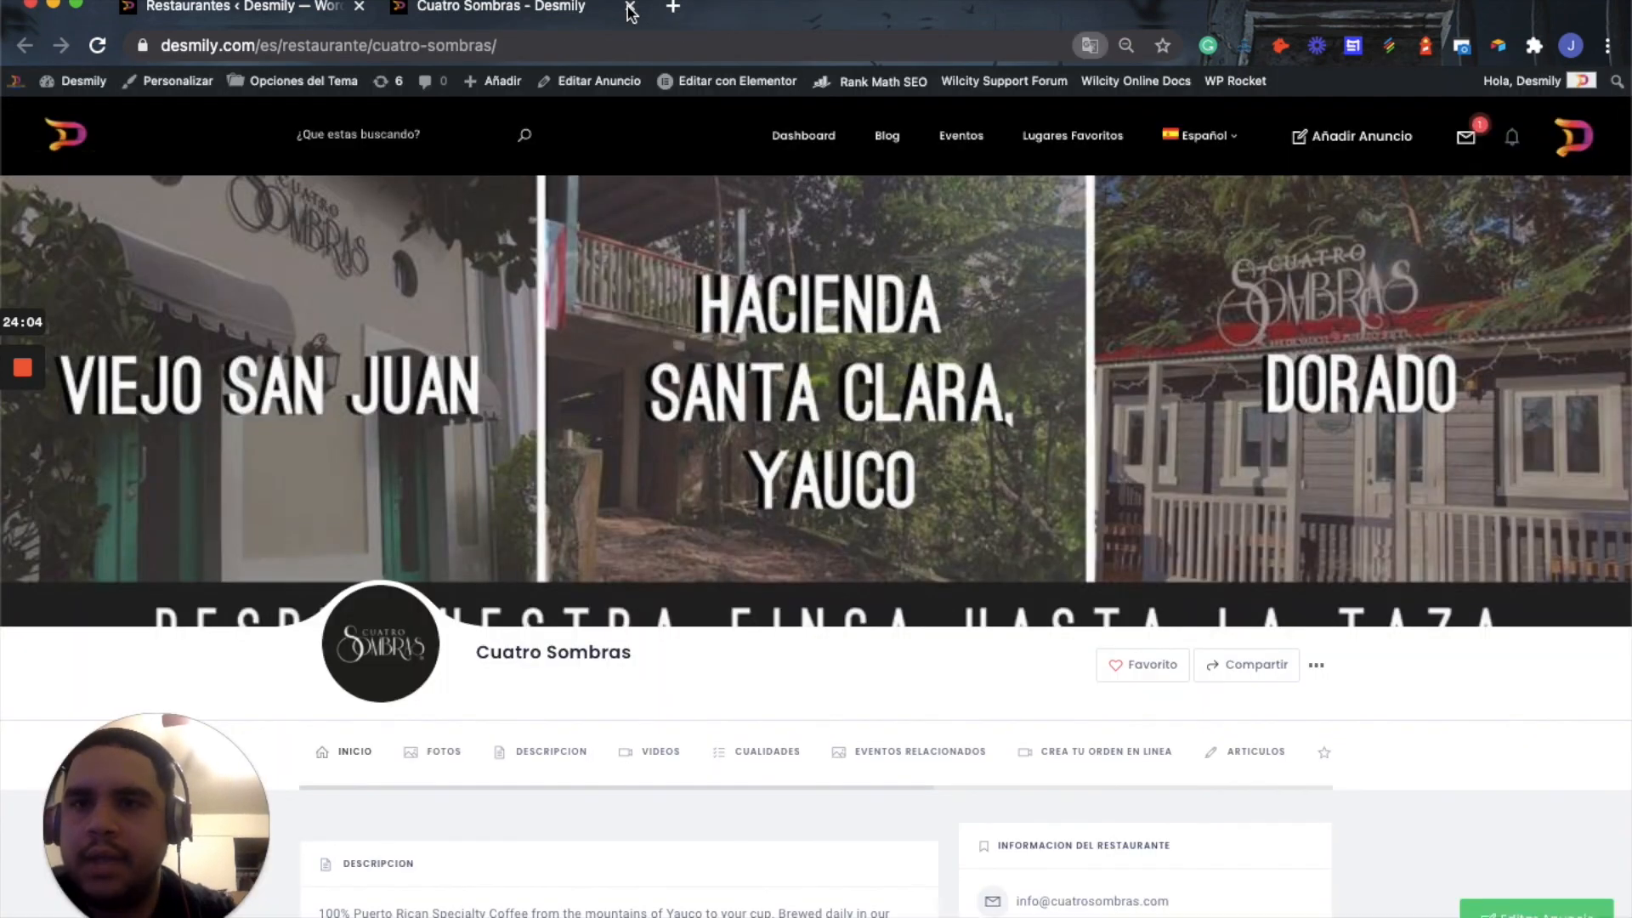
pyautogui.click(630, 7)
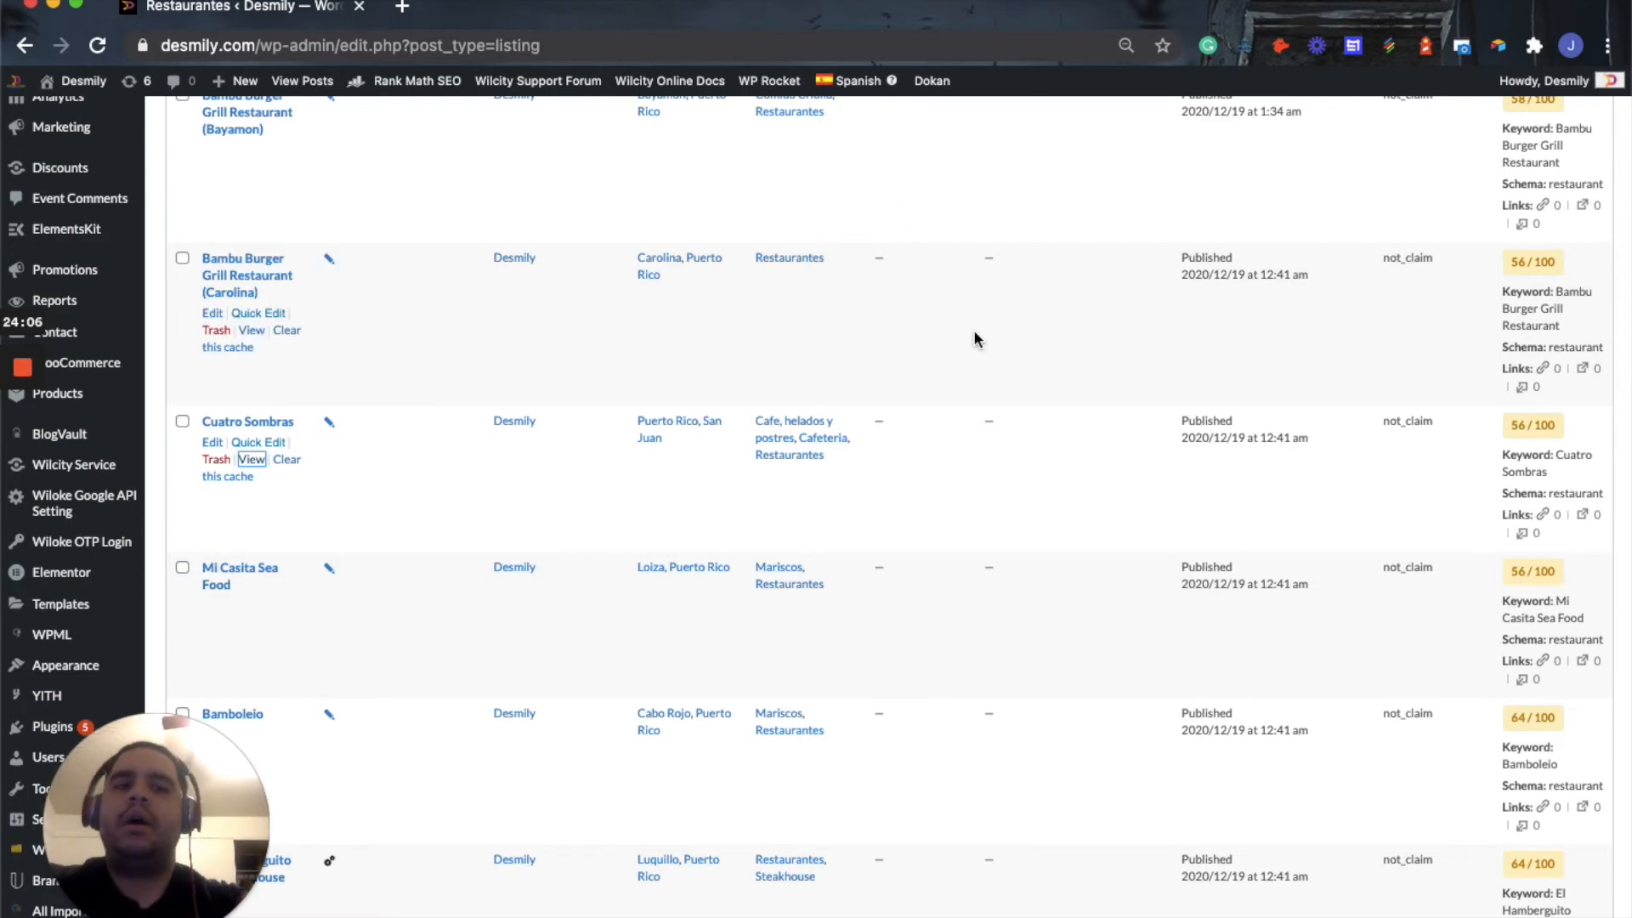
pyautogui.scroll(5, 974, 337)
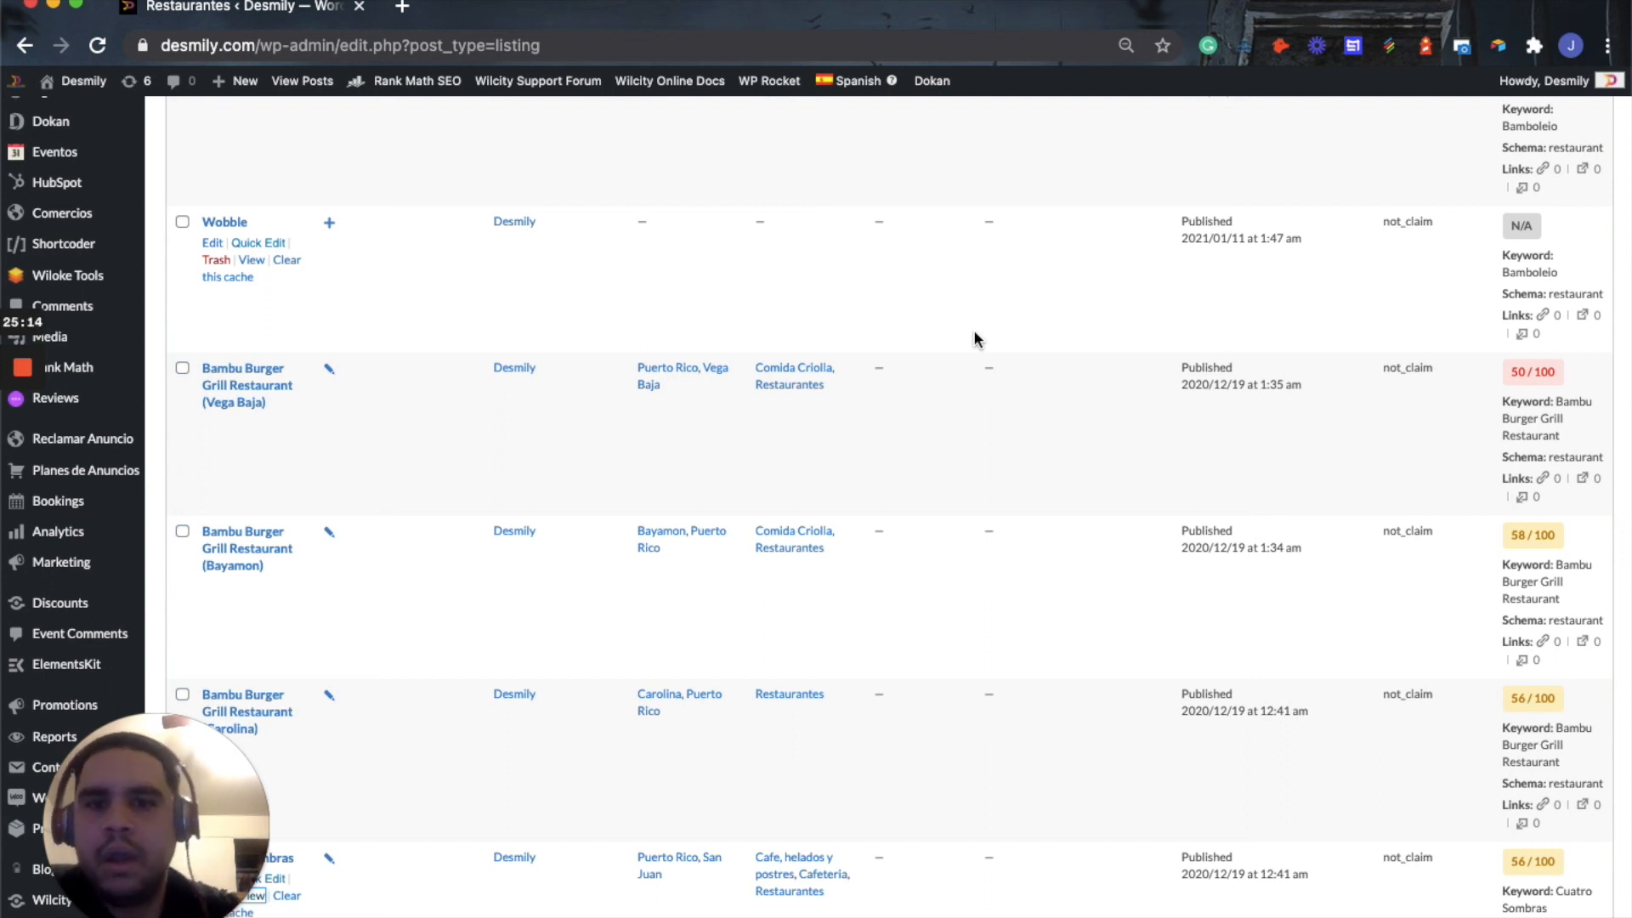
pyautogui.scroll(6, 972, 337)
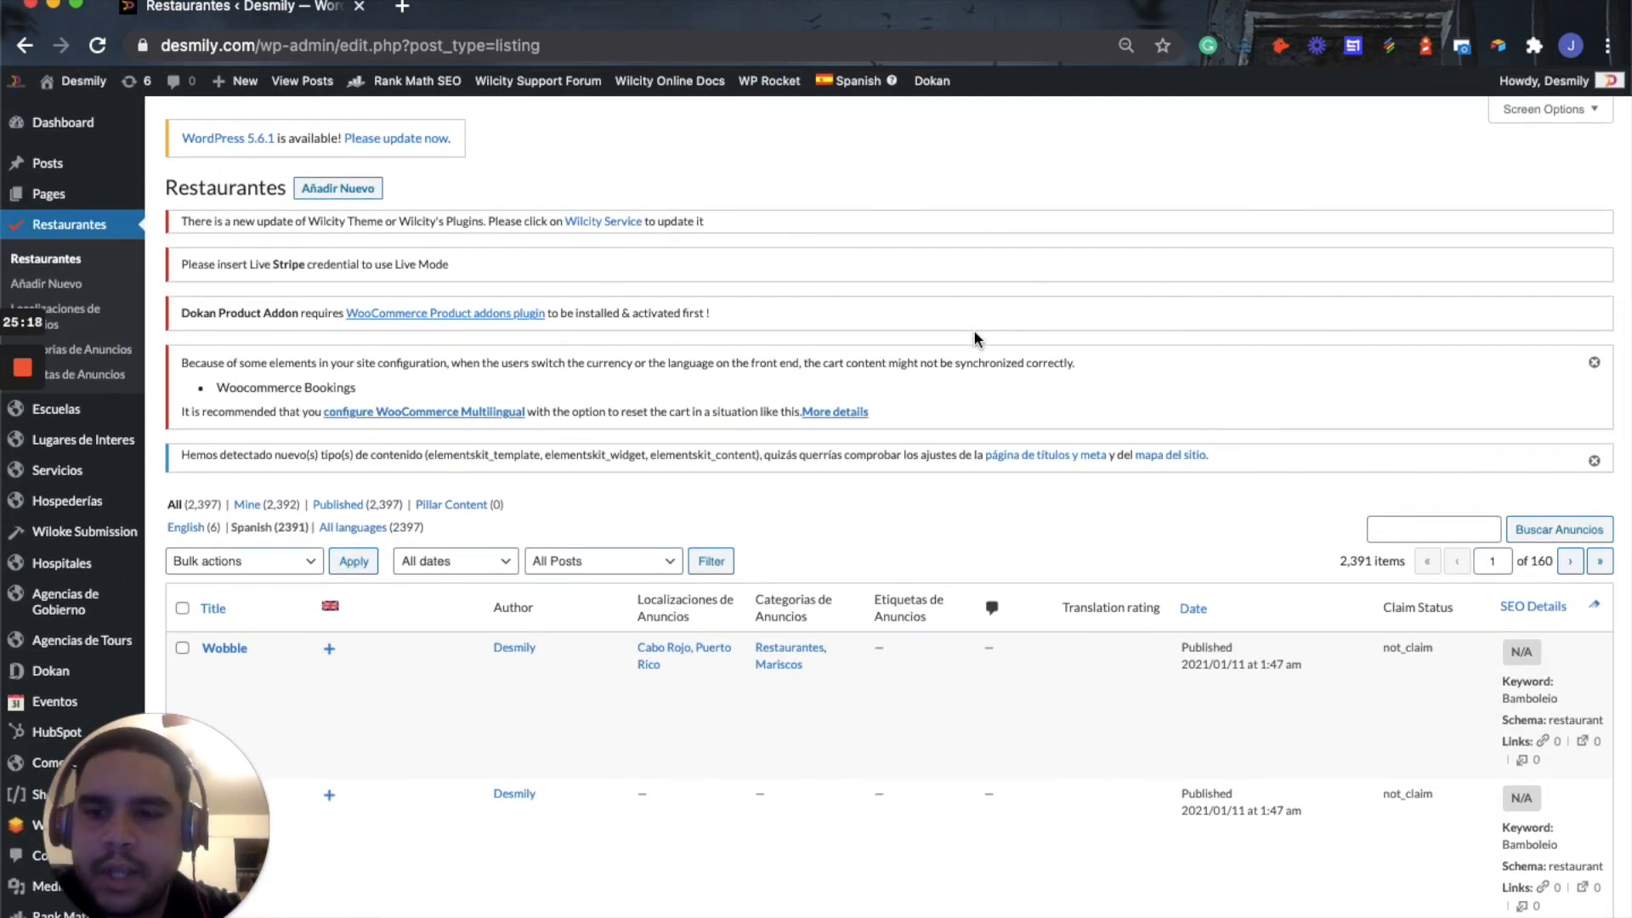
pyautogui.scroll(-5, 973, 335)
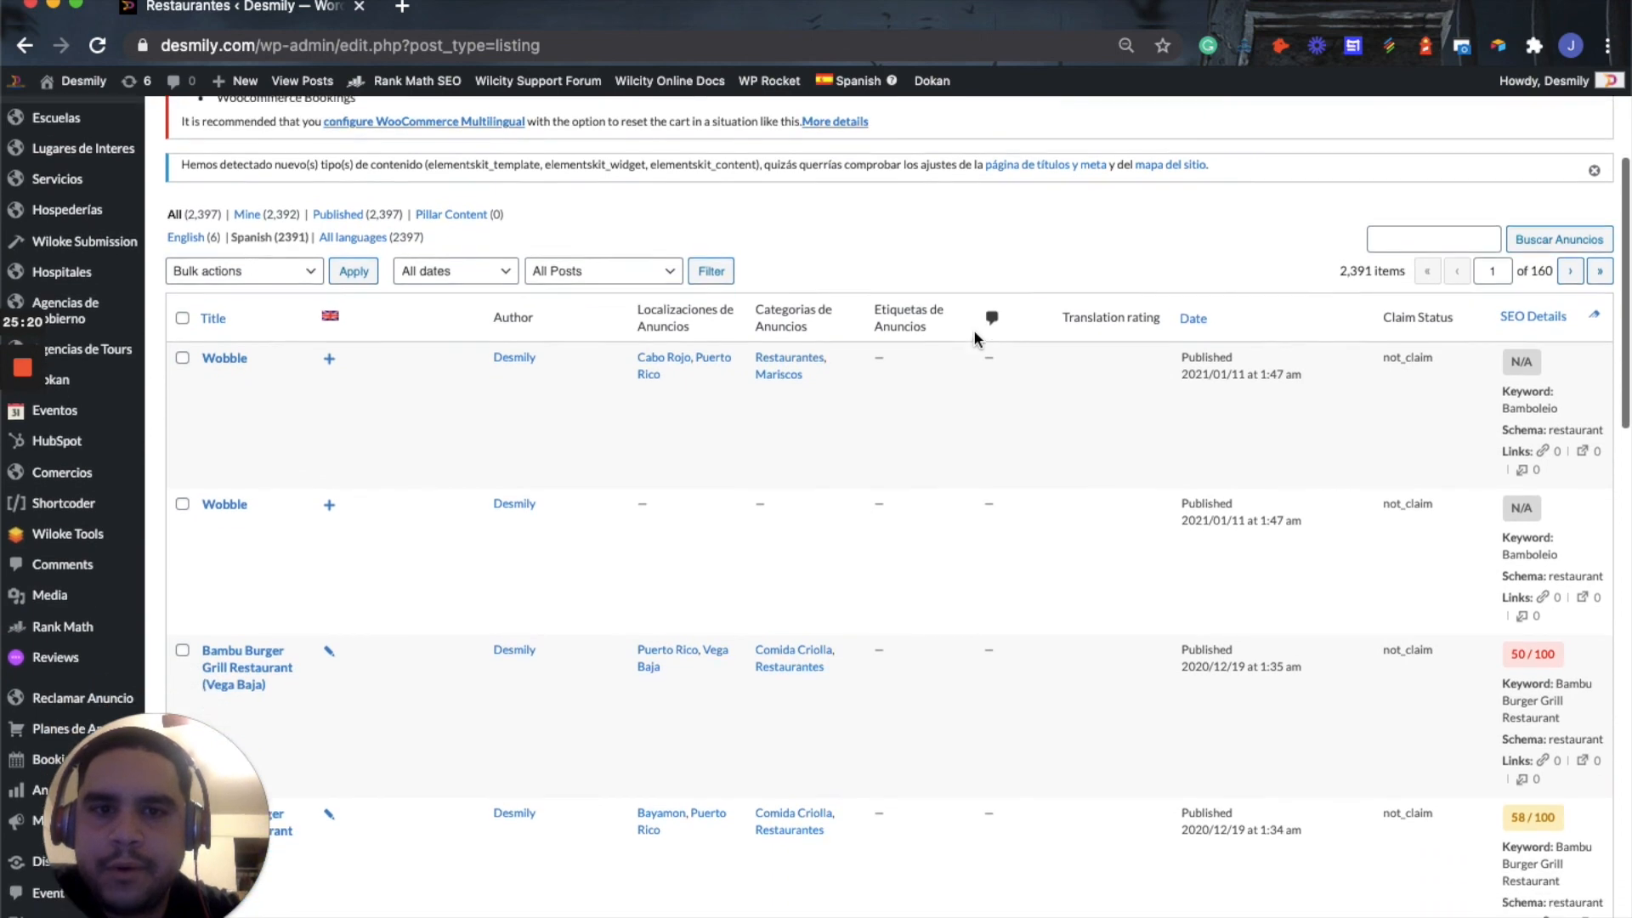
pyautogui.moveTo(1328, 915)
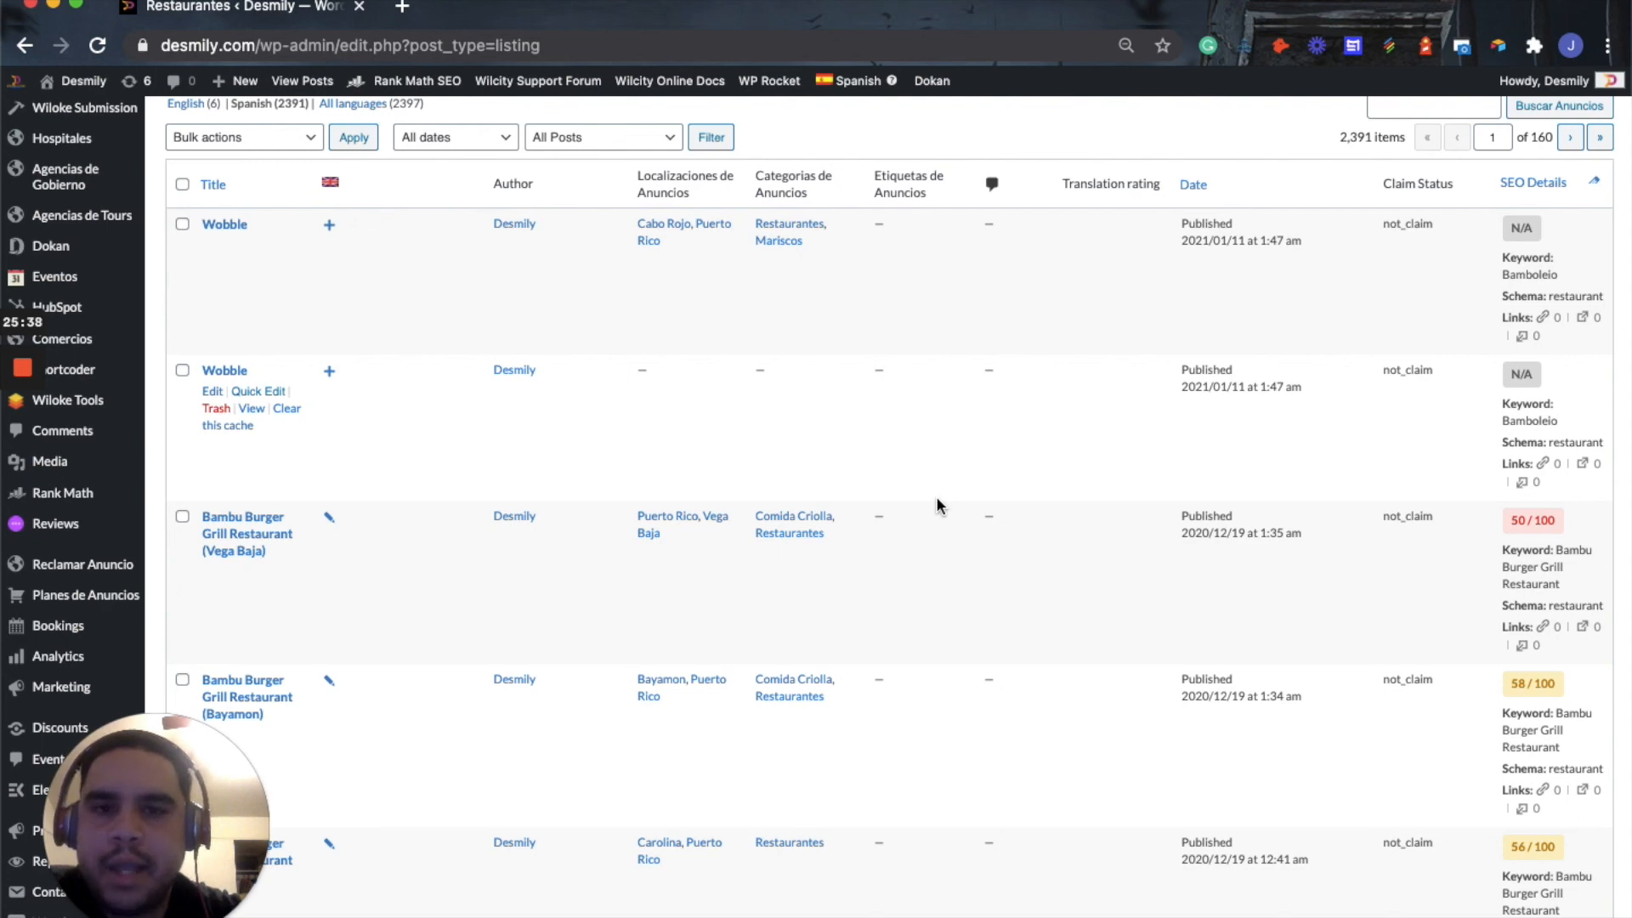
pyautogui.scroll(-2, 937, 505)
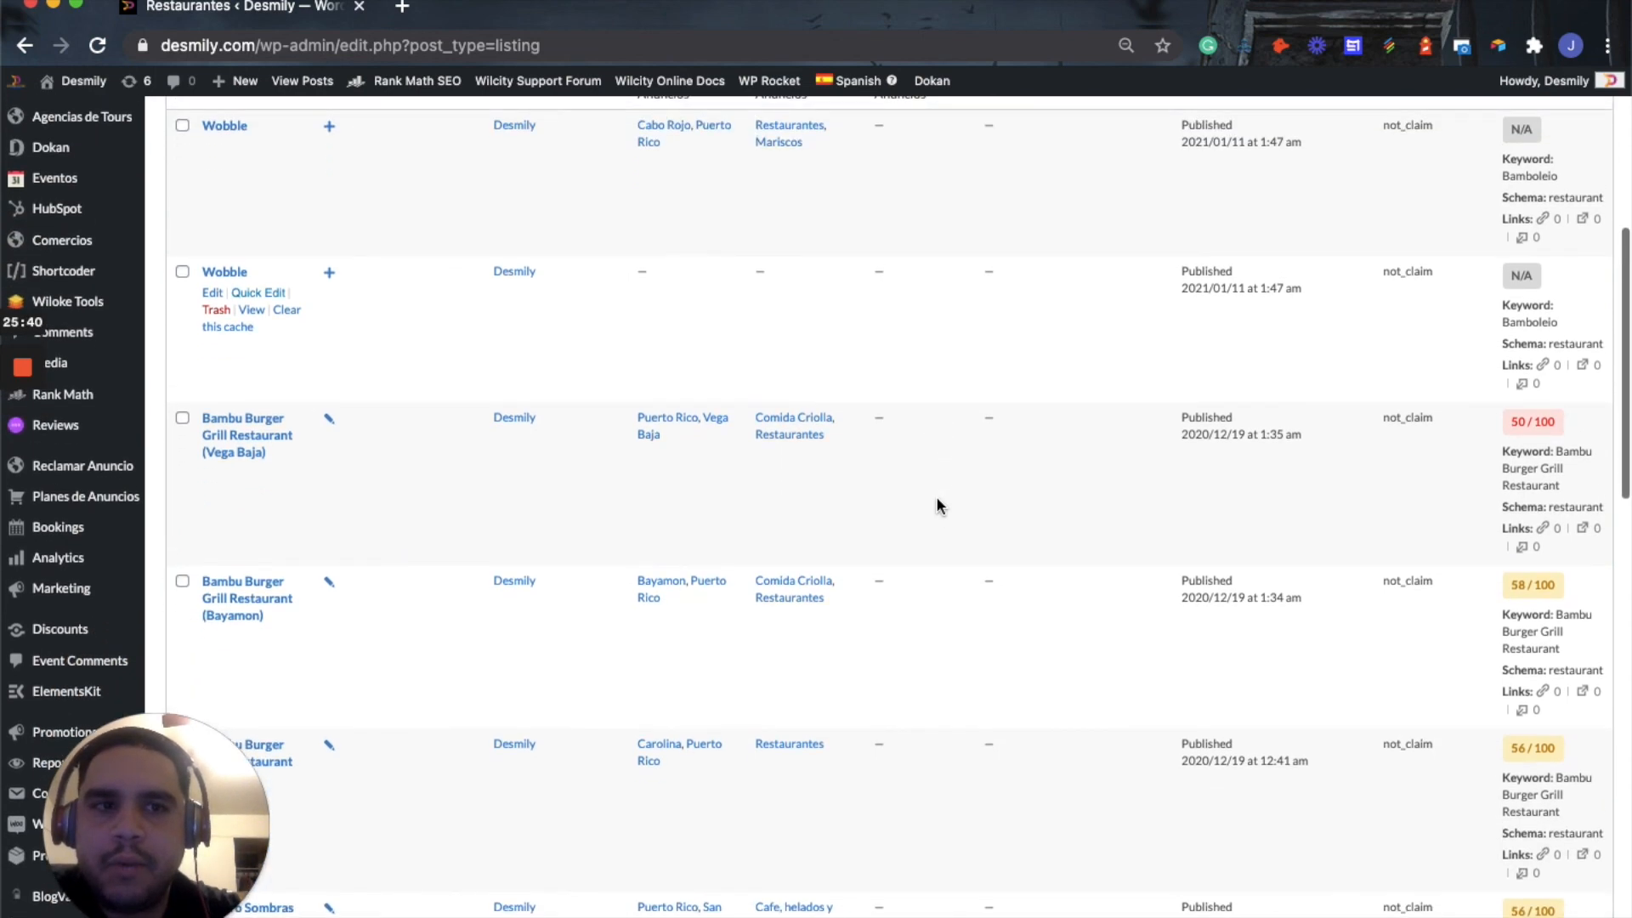
pyautogui.scroll(-1, 937, 504)
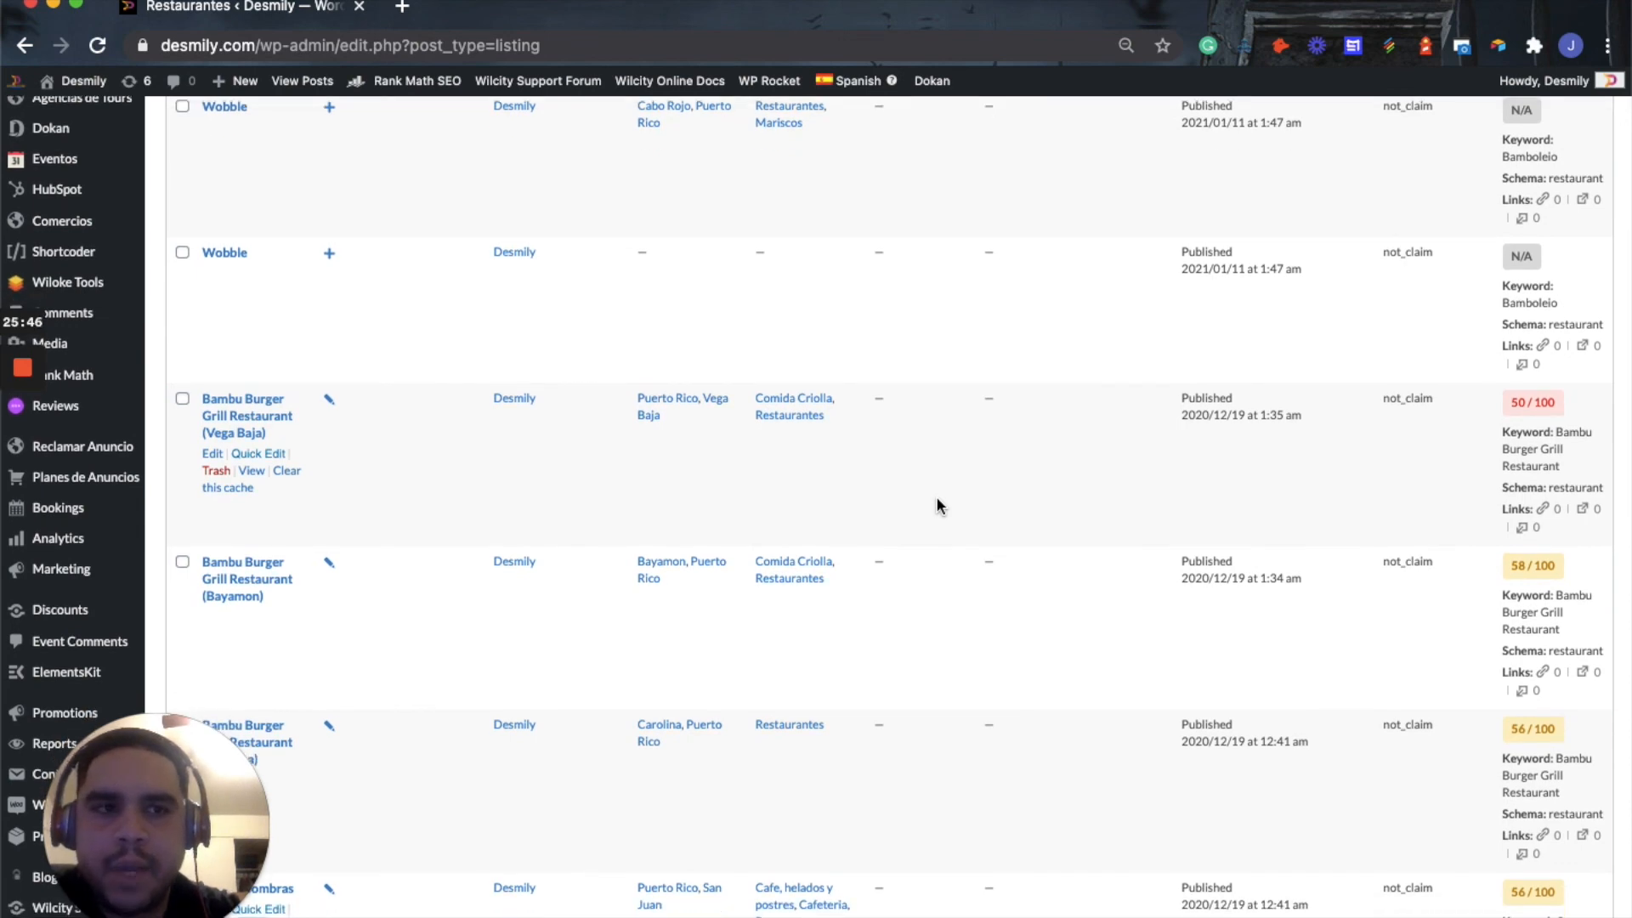
pyautogui.scroll(-3, 938, 504)
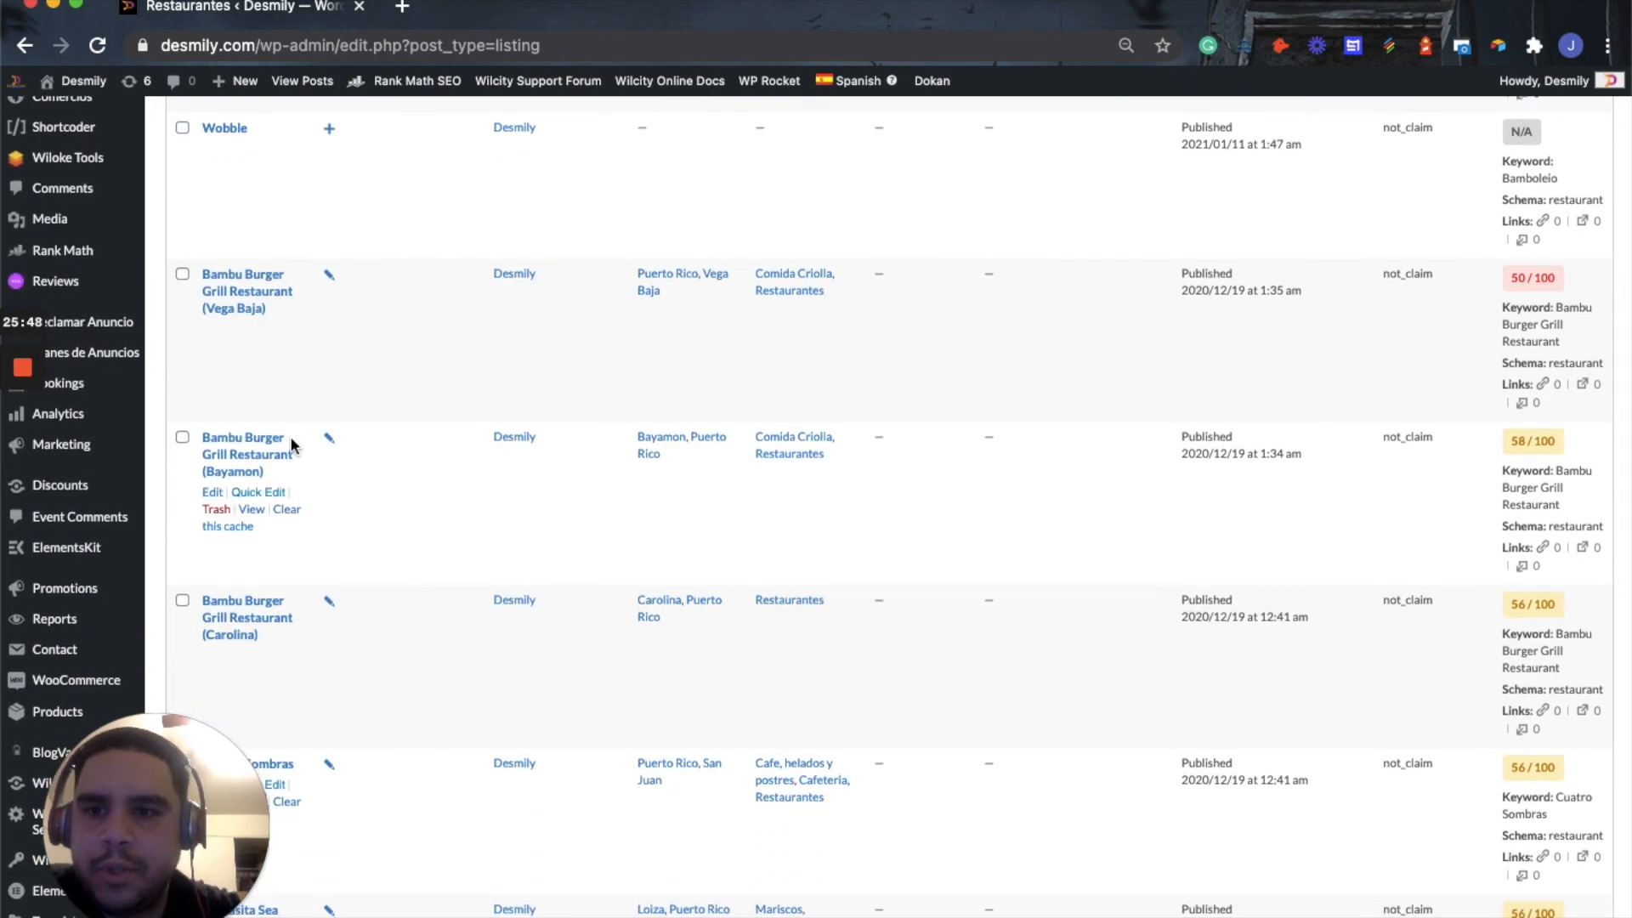
pyautogui.moveTo(21, 372)
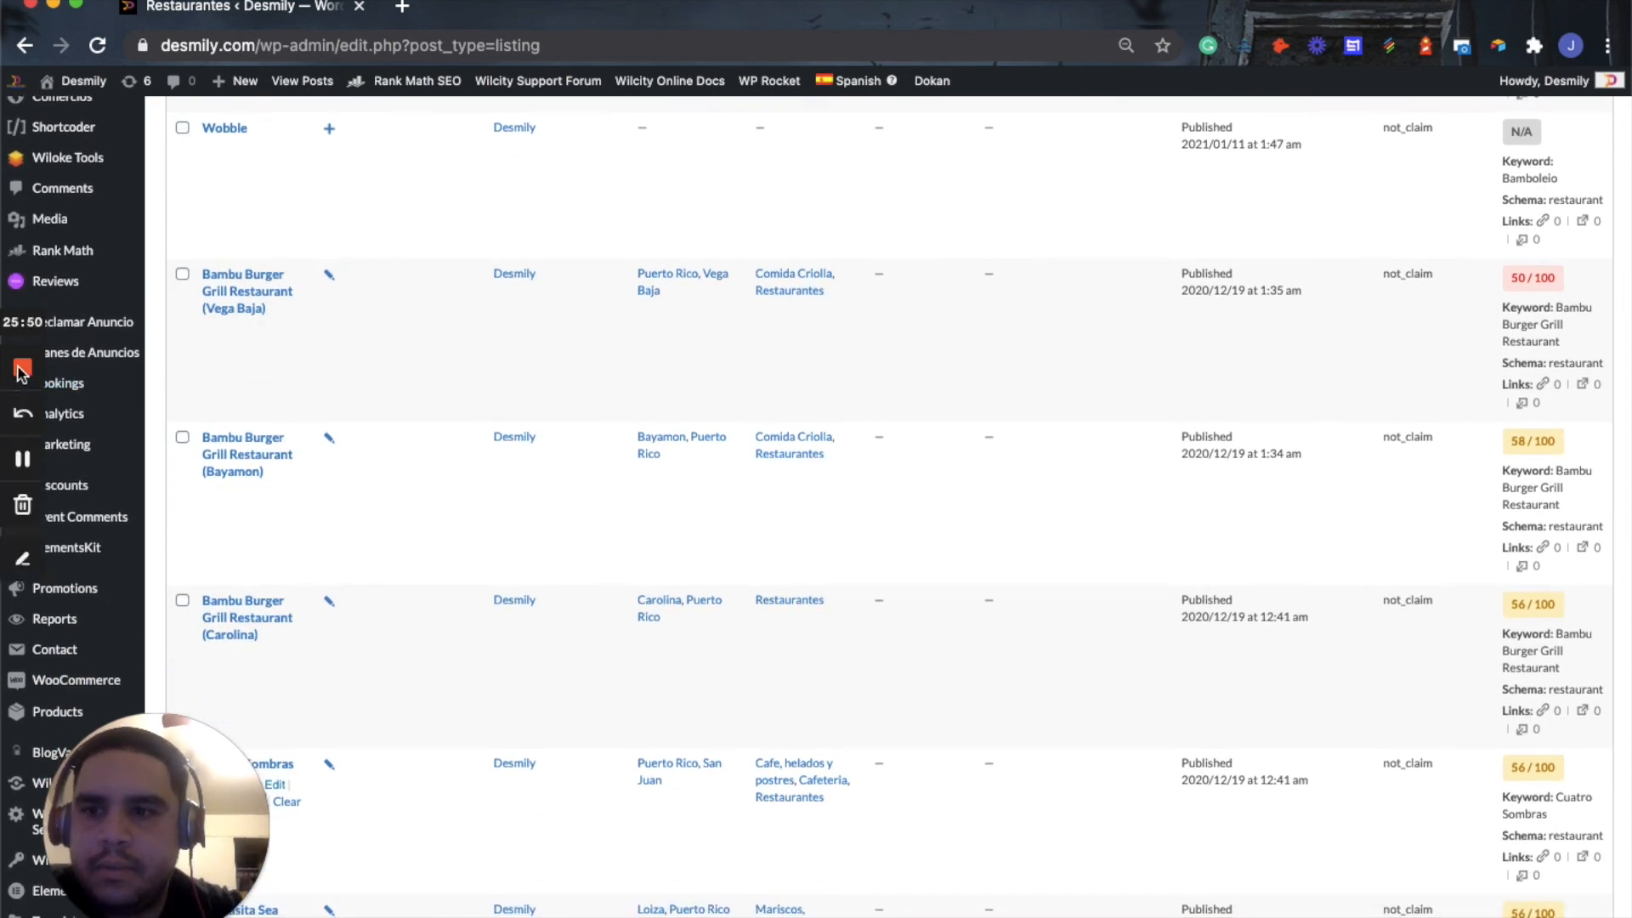